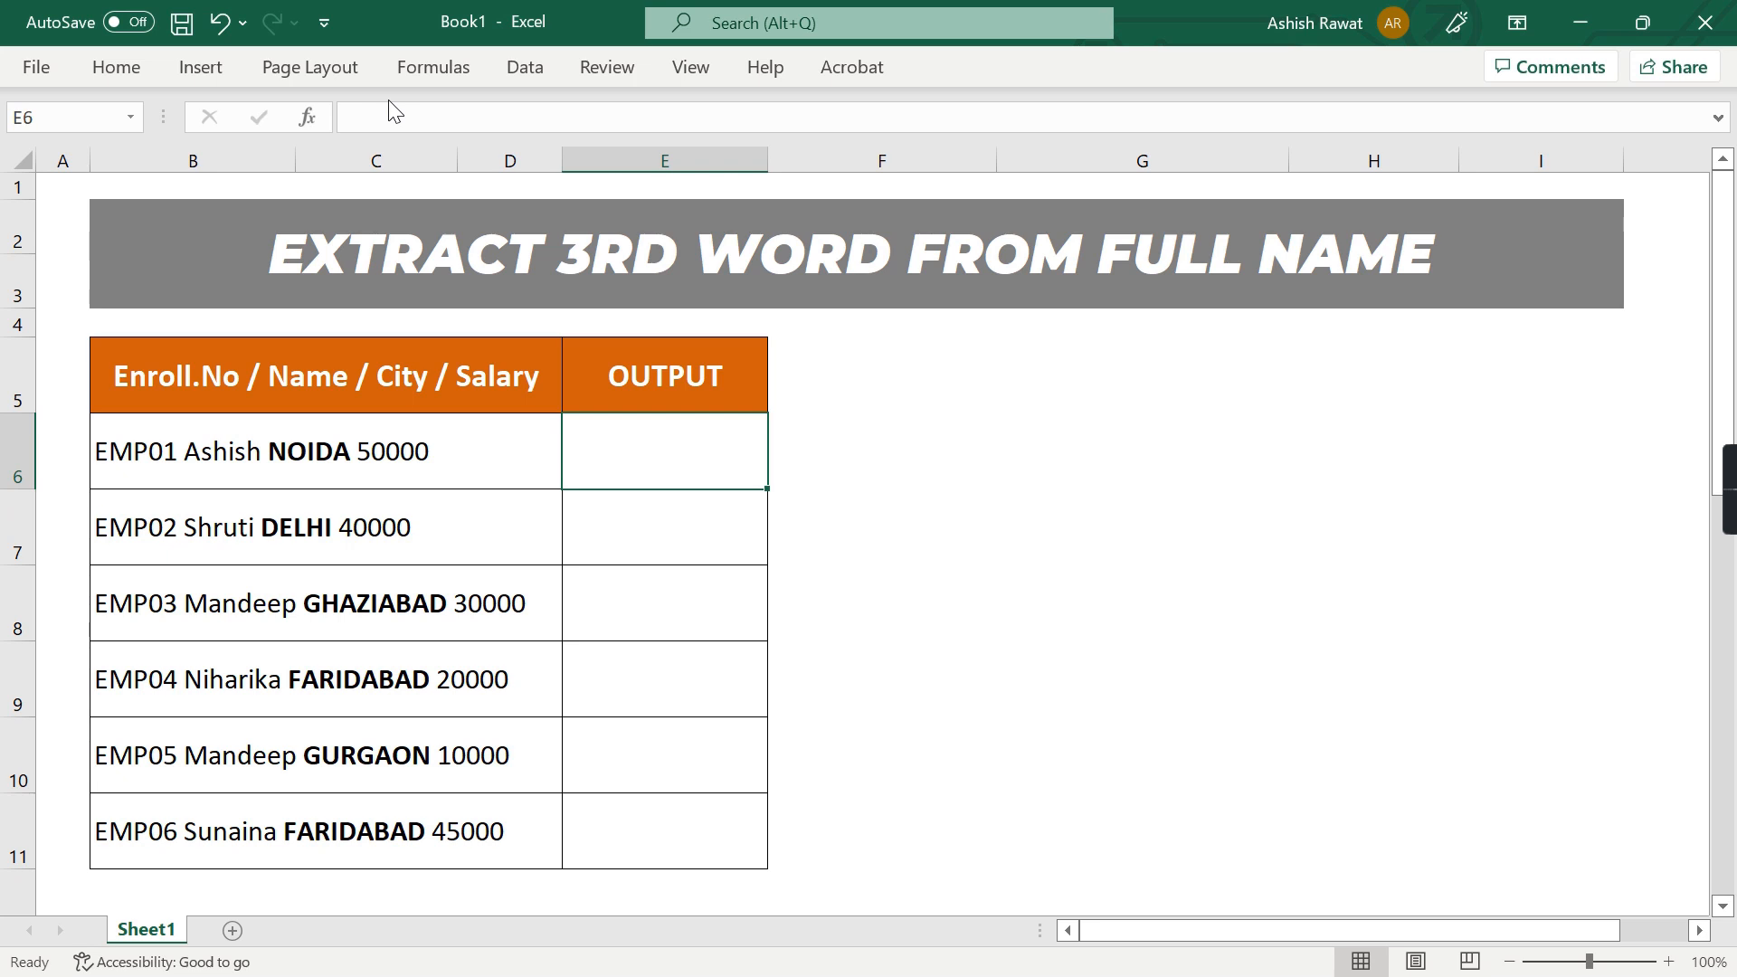
Enter the formula =MID(B6,14,5) in E6 to extract the city from the first record
text(=MI)
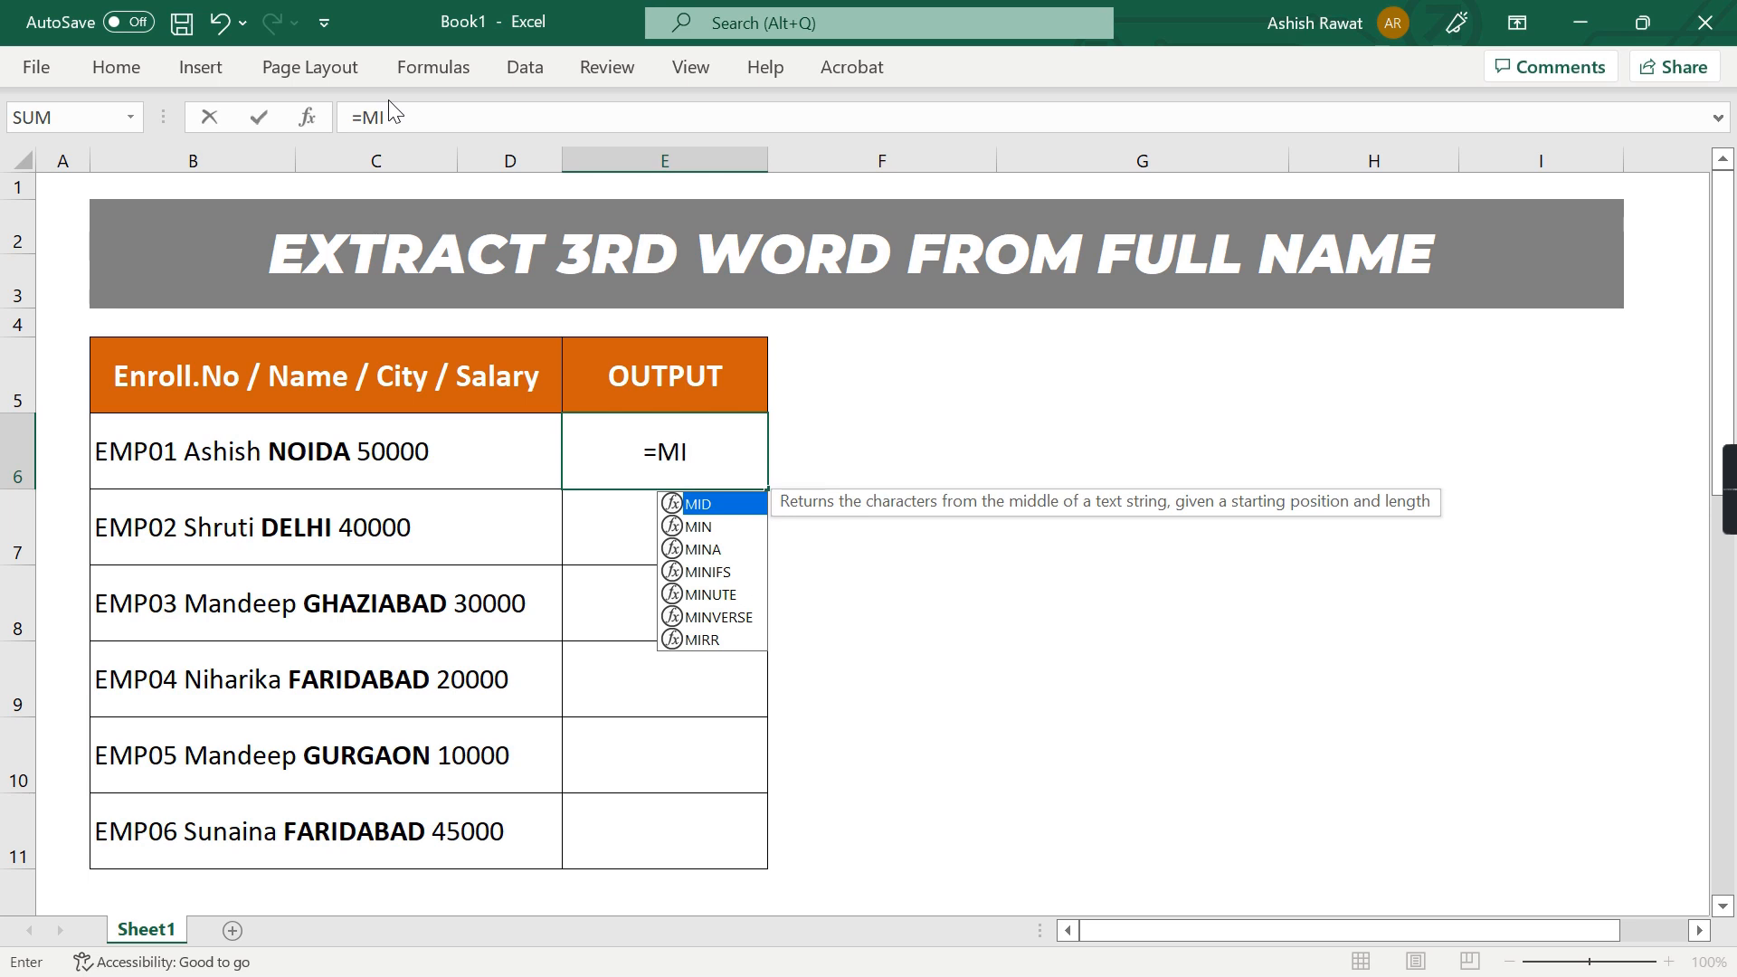
key(Tab)
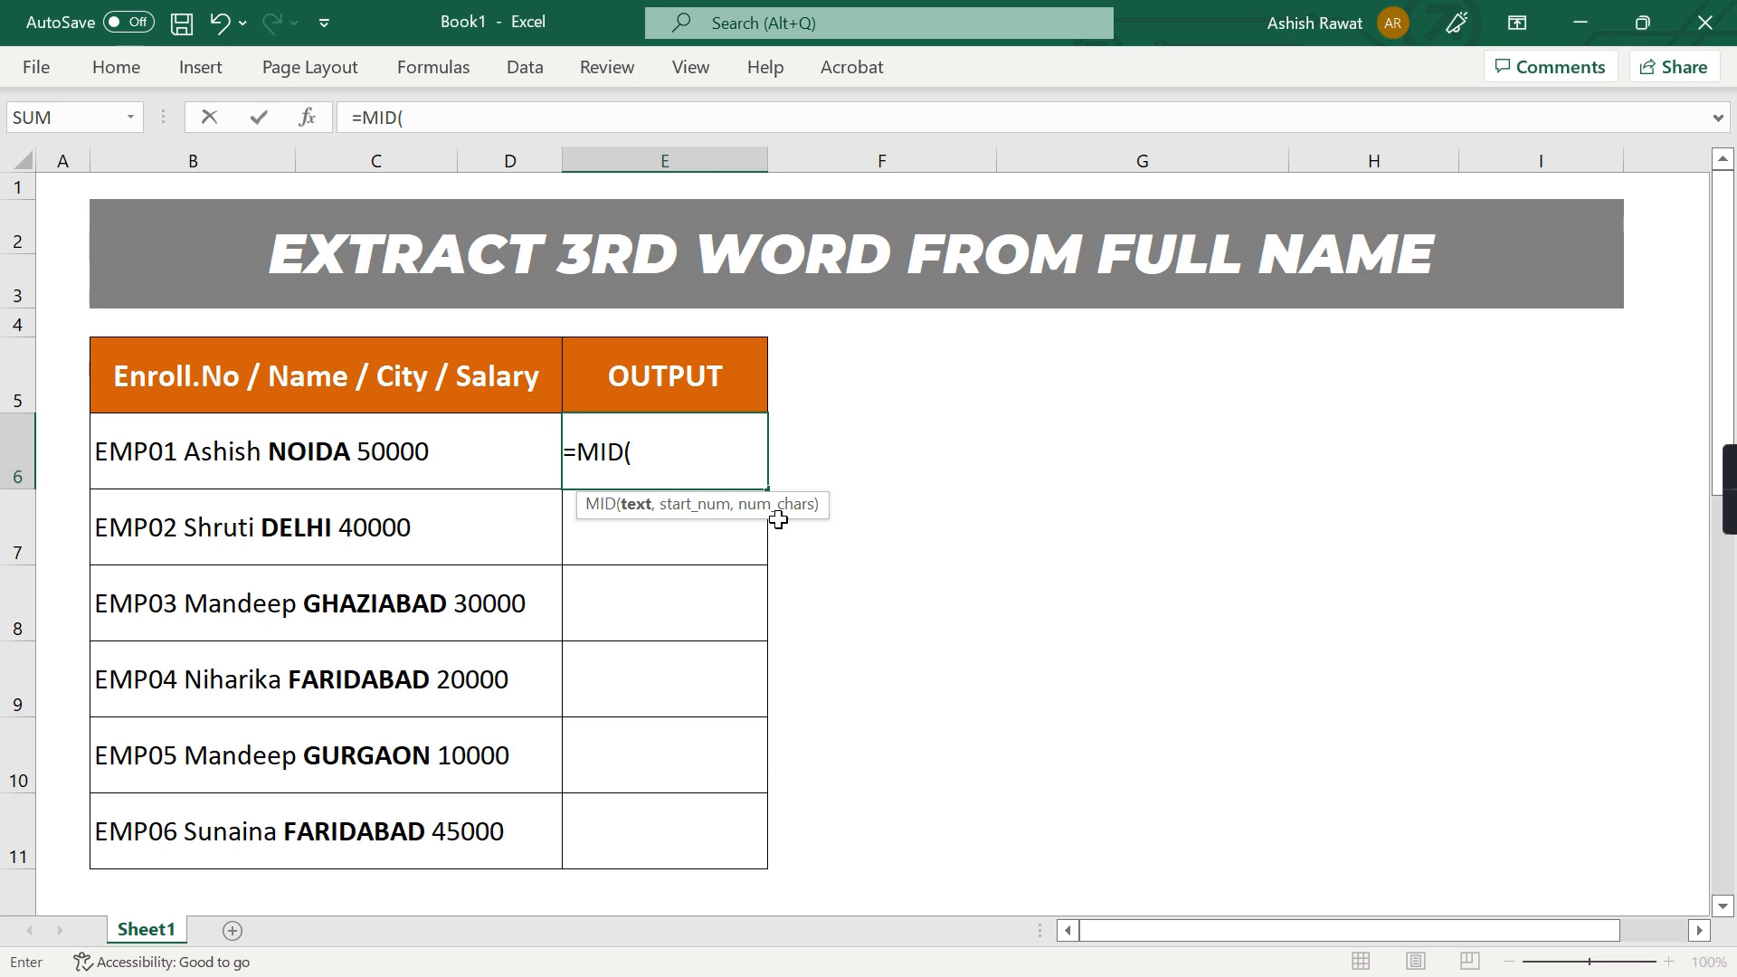
key(Left)
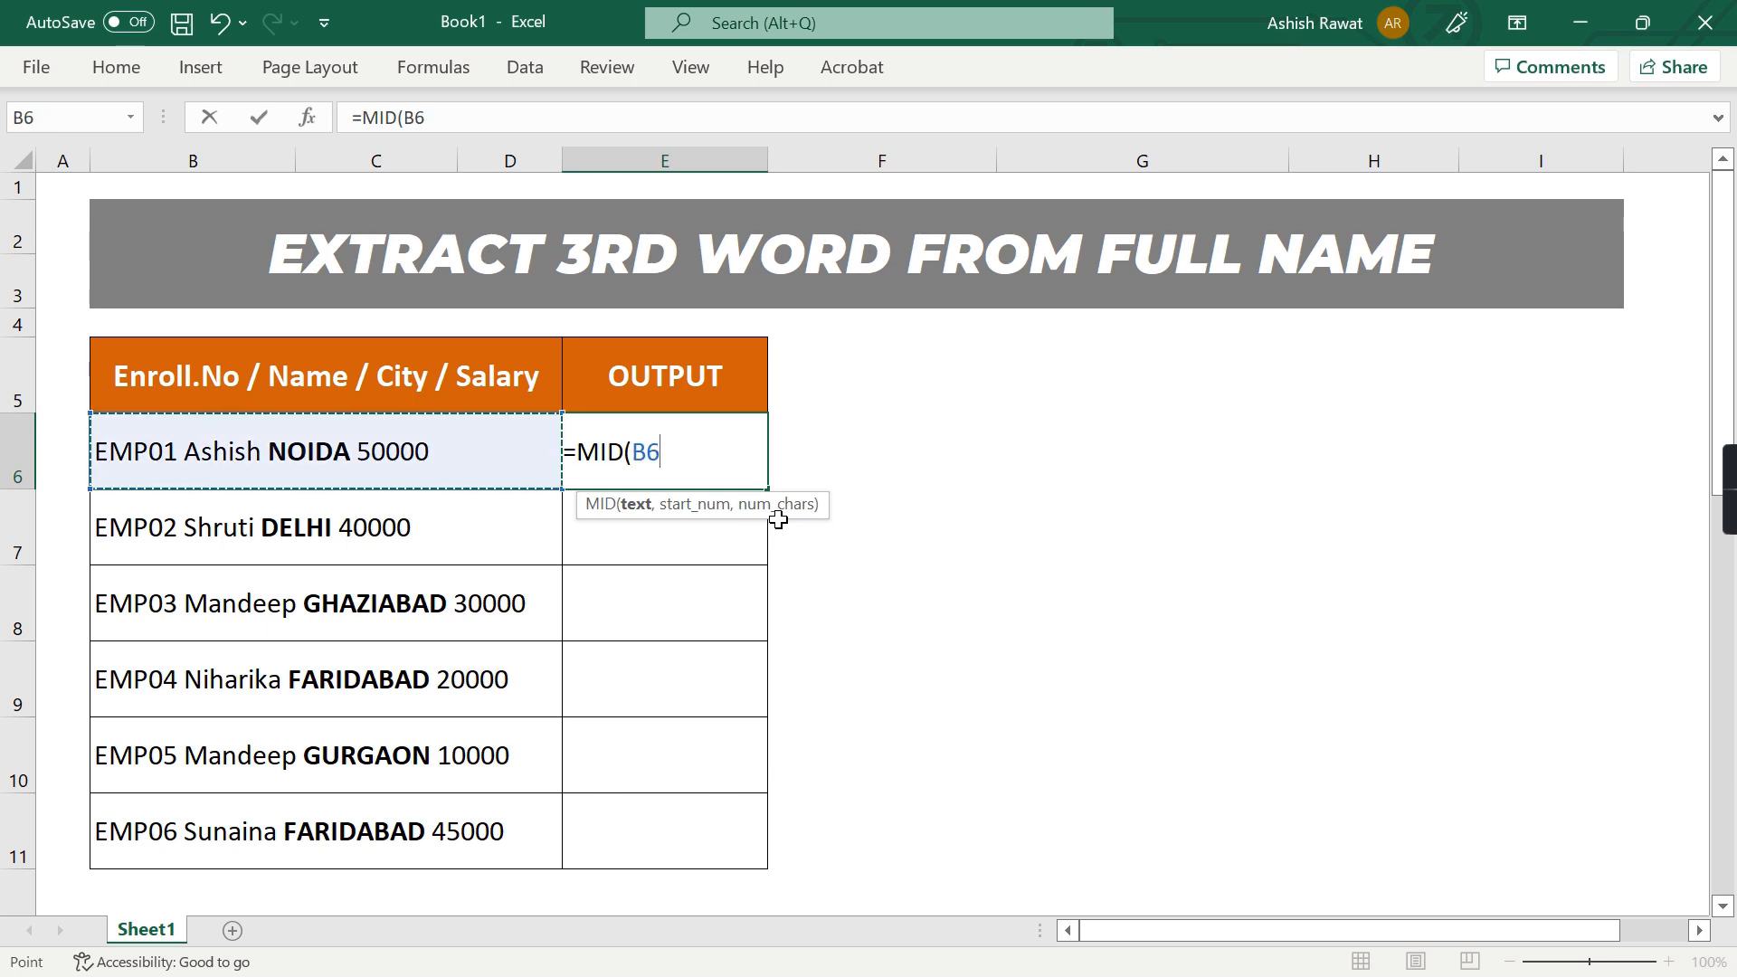
text(,)
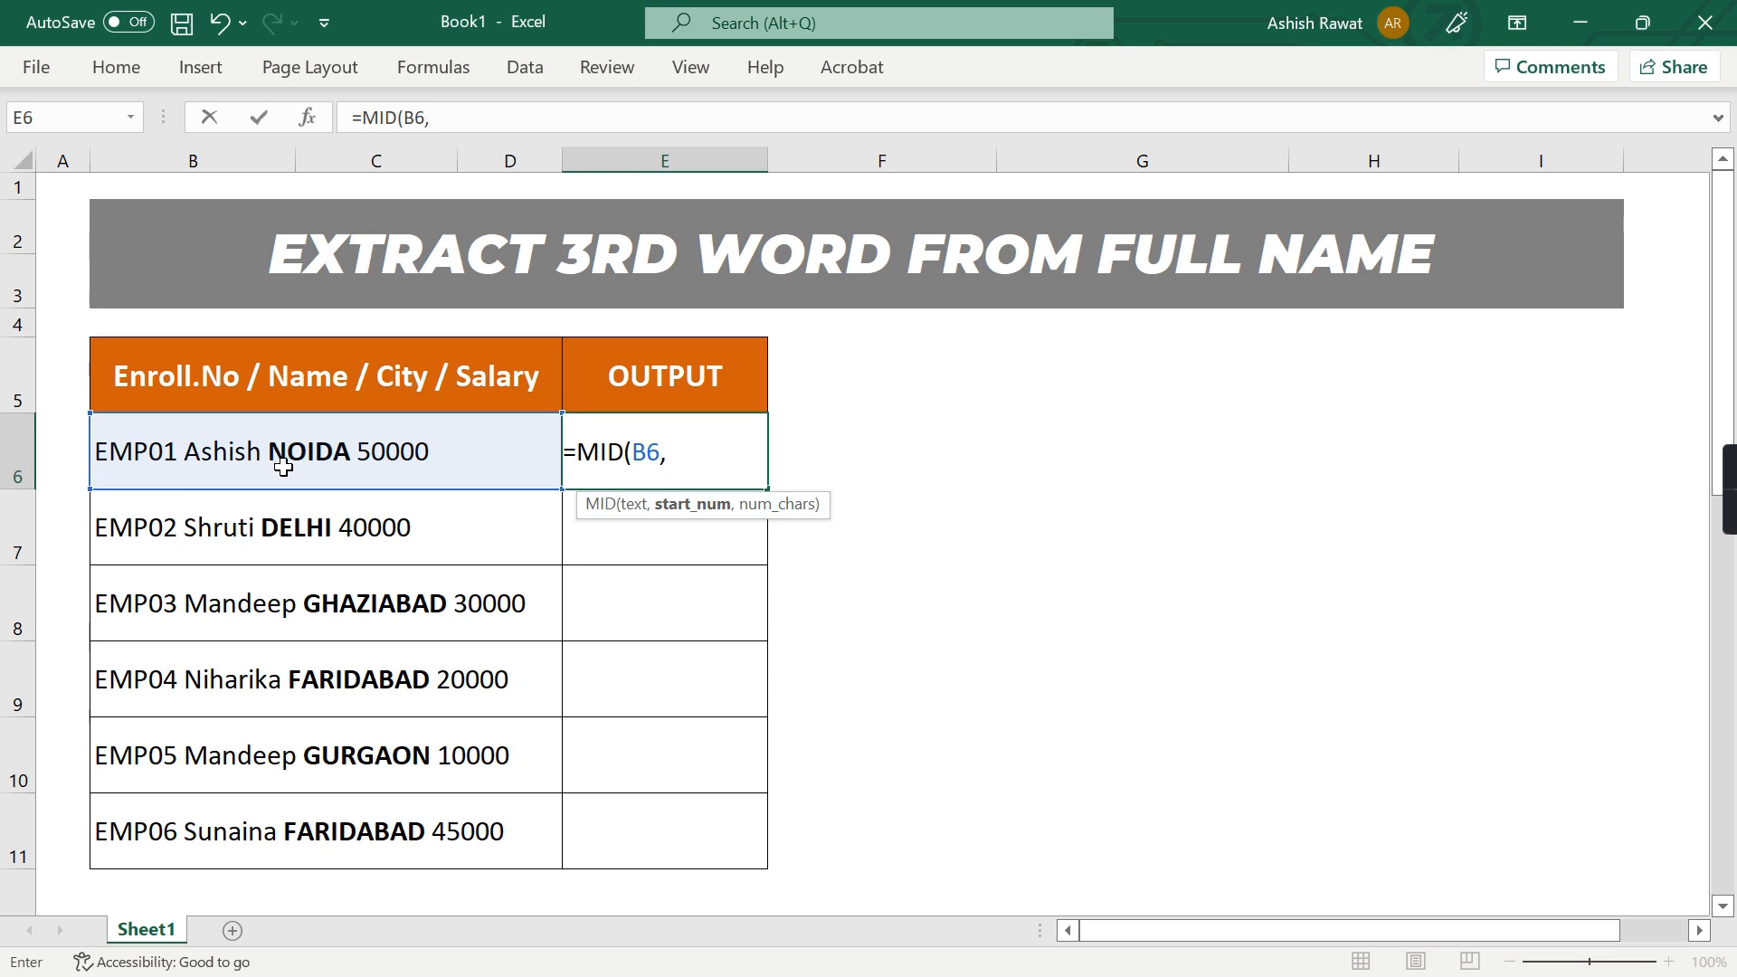
text(14,)
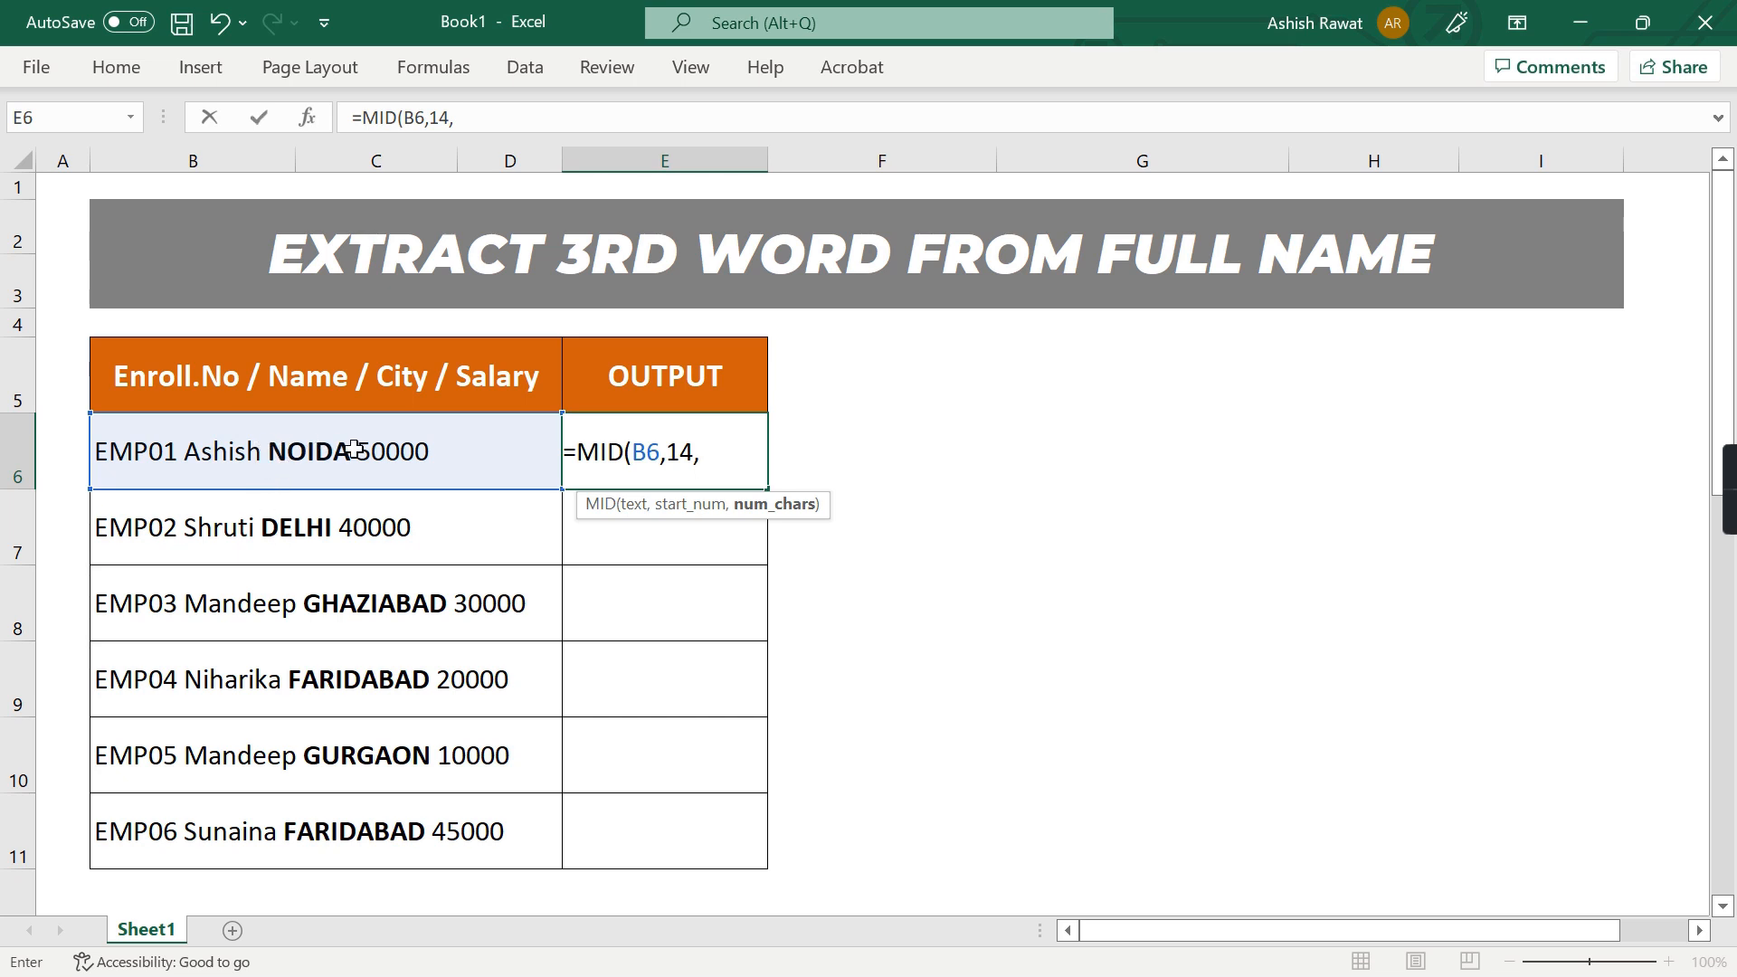
text(5))
key(Return)
Try filling the MID formula from E6 down through E11
key(Left)
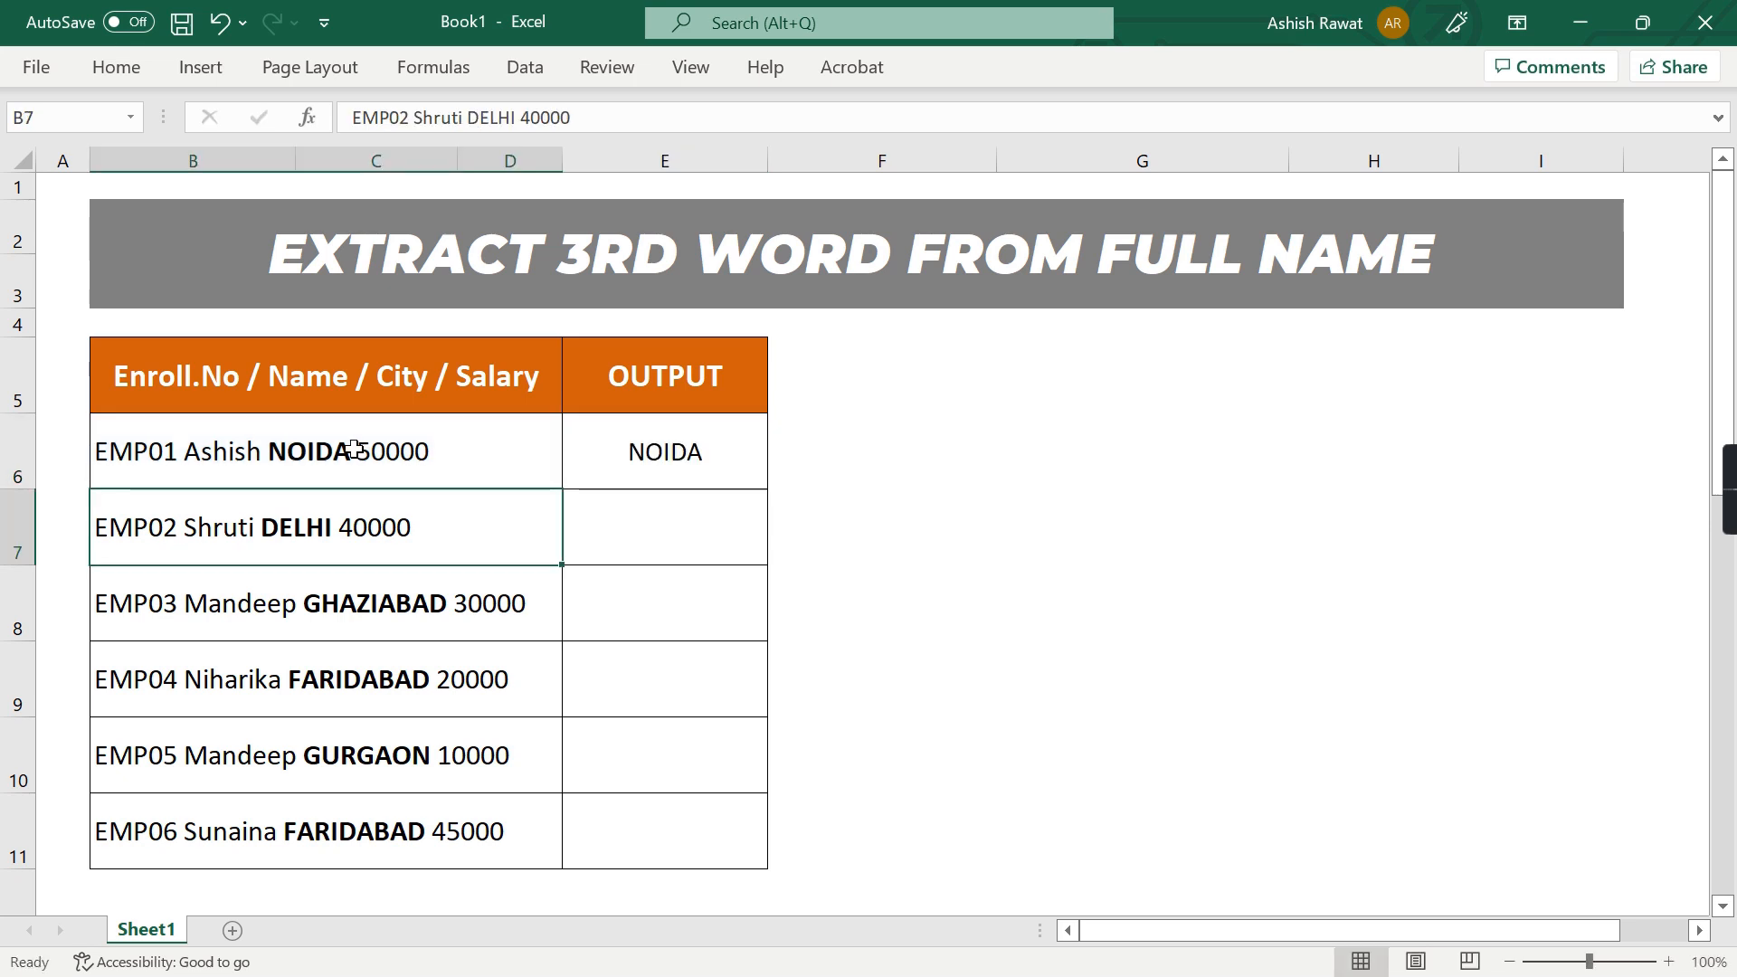
key(Right)
key(Down)
key(Down)
key(Down)
key(Down)
key(ctrl+shift+Up)
key(ctrl+d)
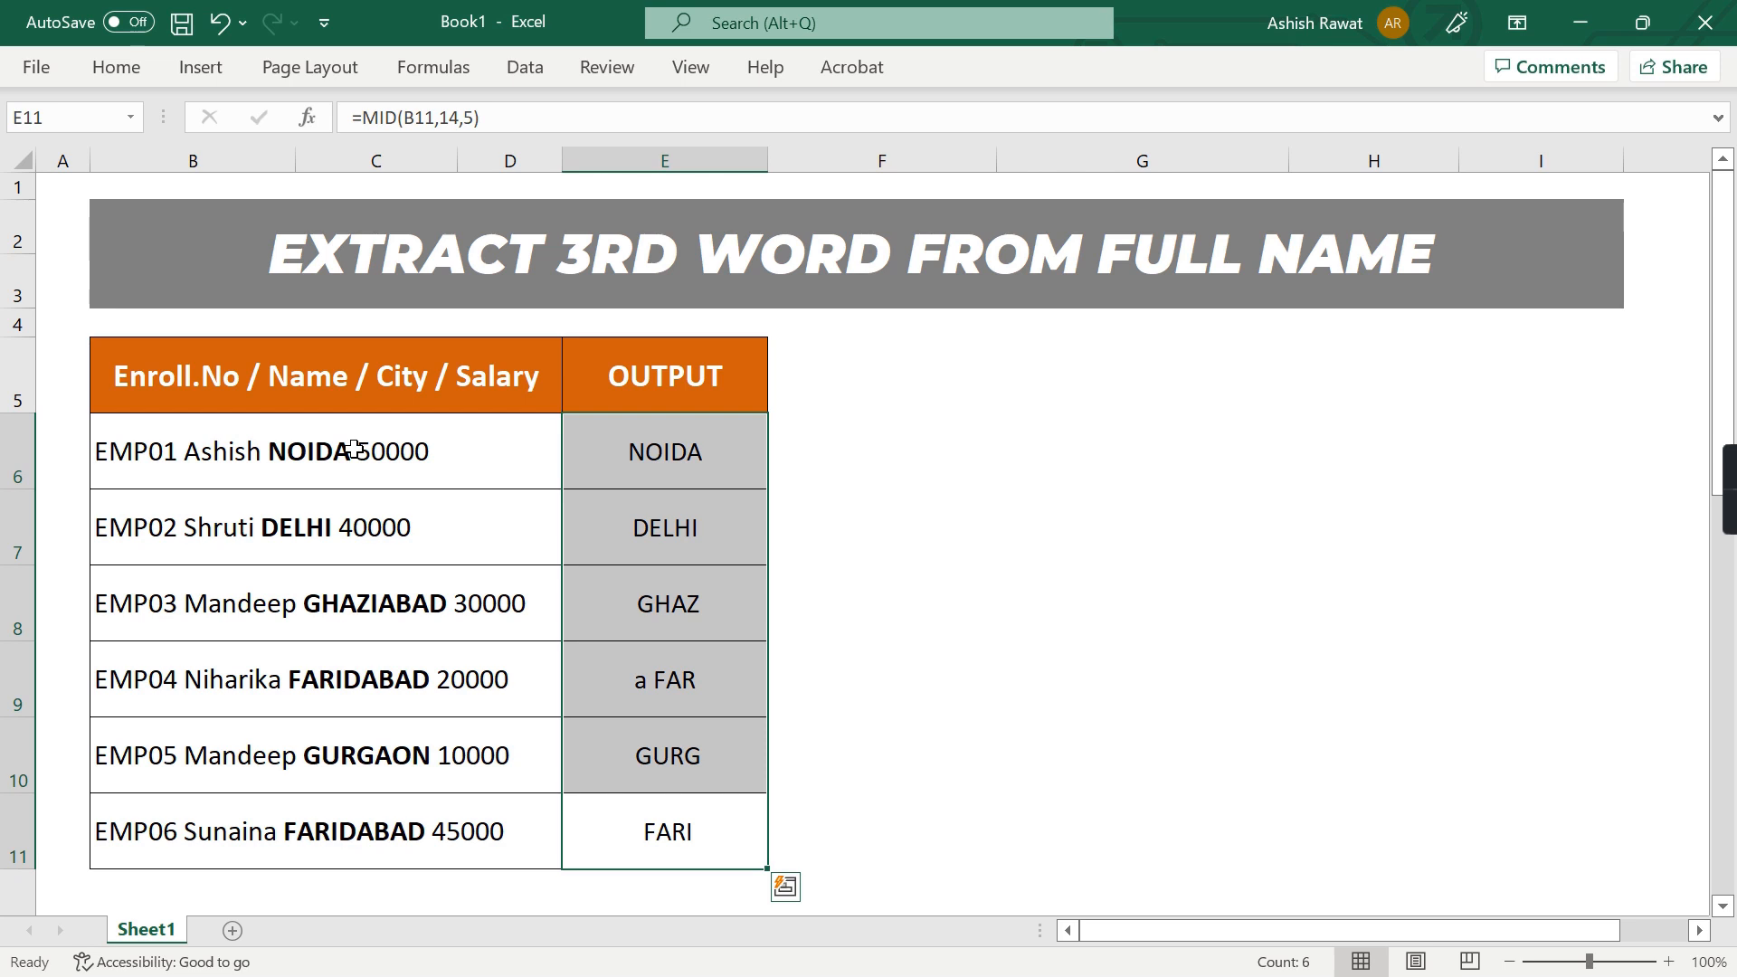
key(ctrl+Up)
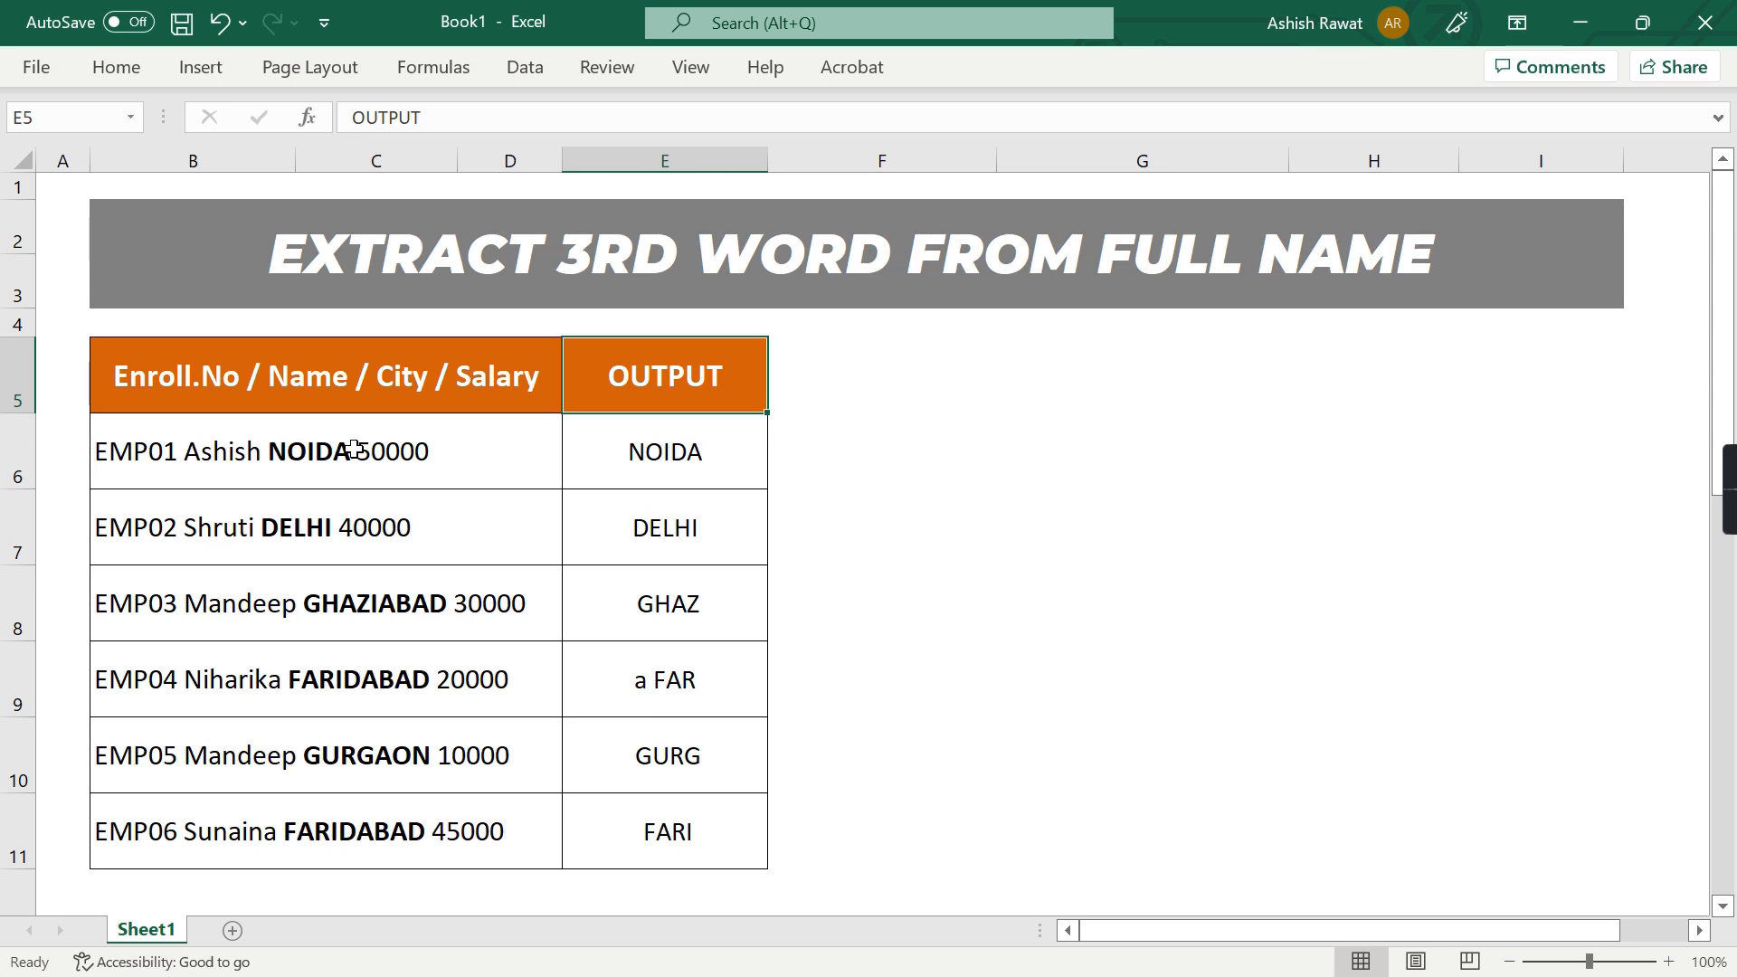
key(Down)
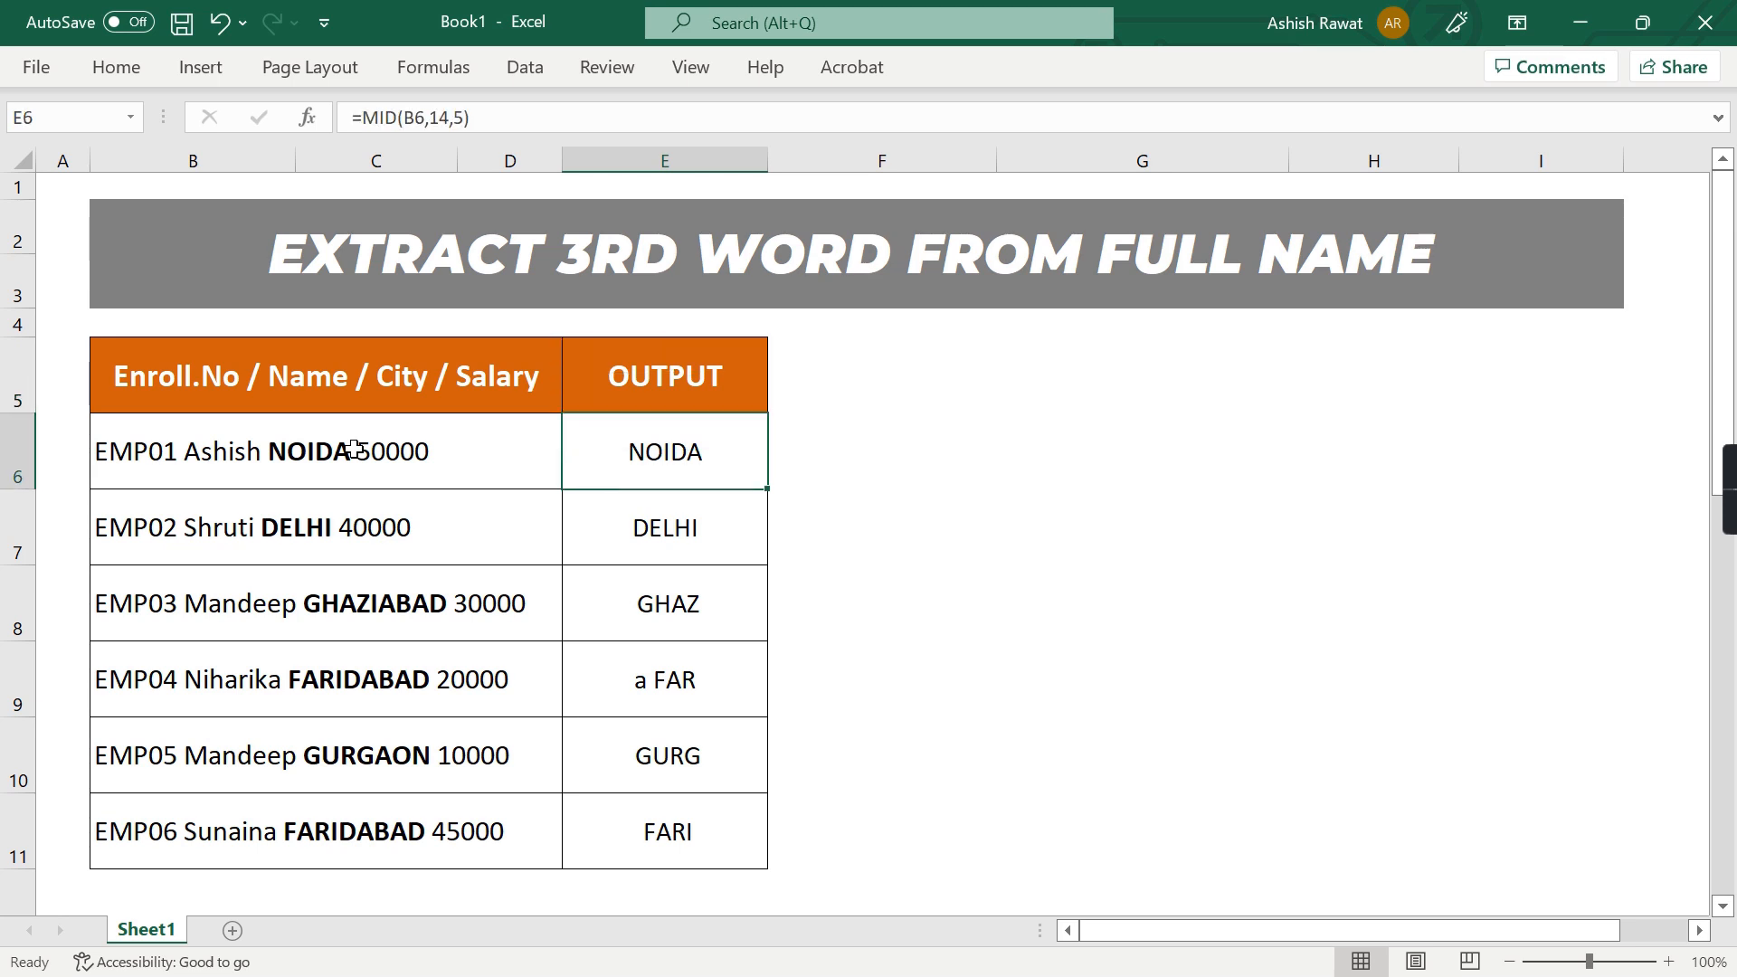
key(ctrl+z)
Examine the text, start_num and num_chars arguments of the MID formula in E6
key(F2)
key(Left)
key(Left)
key(Left)
key(Left)
key(Left)
key(Left)
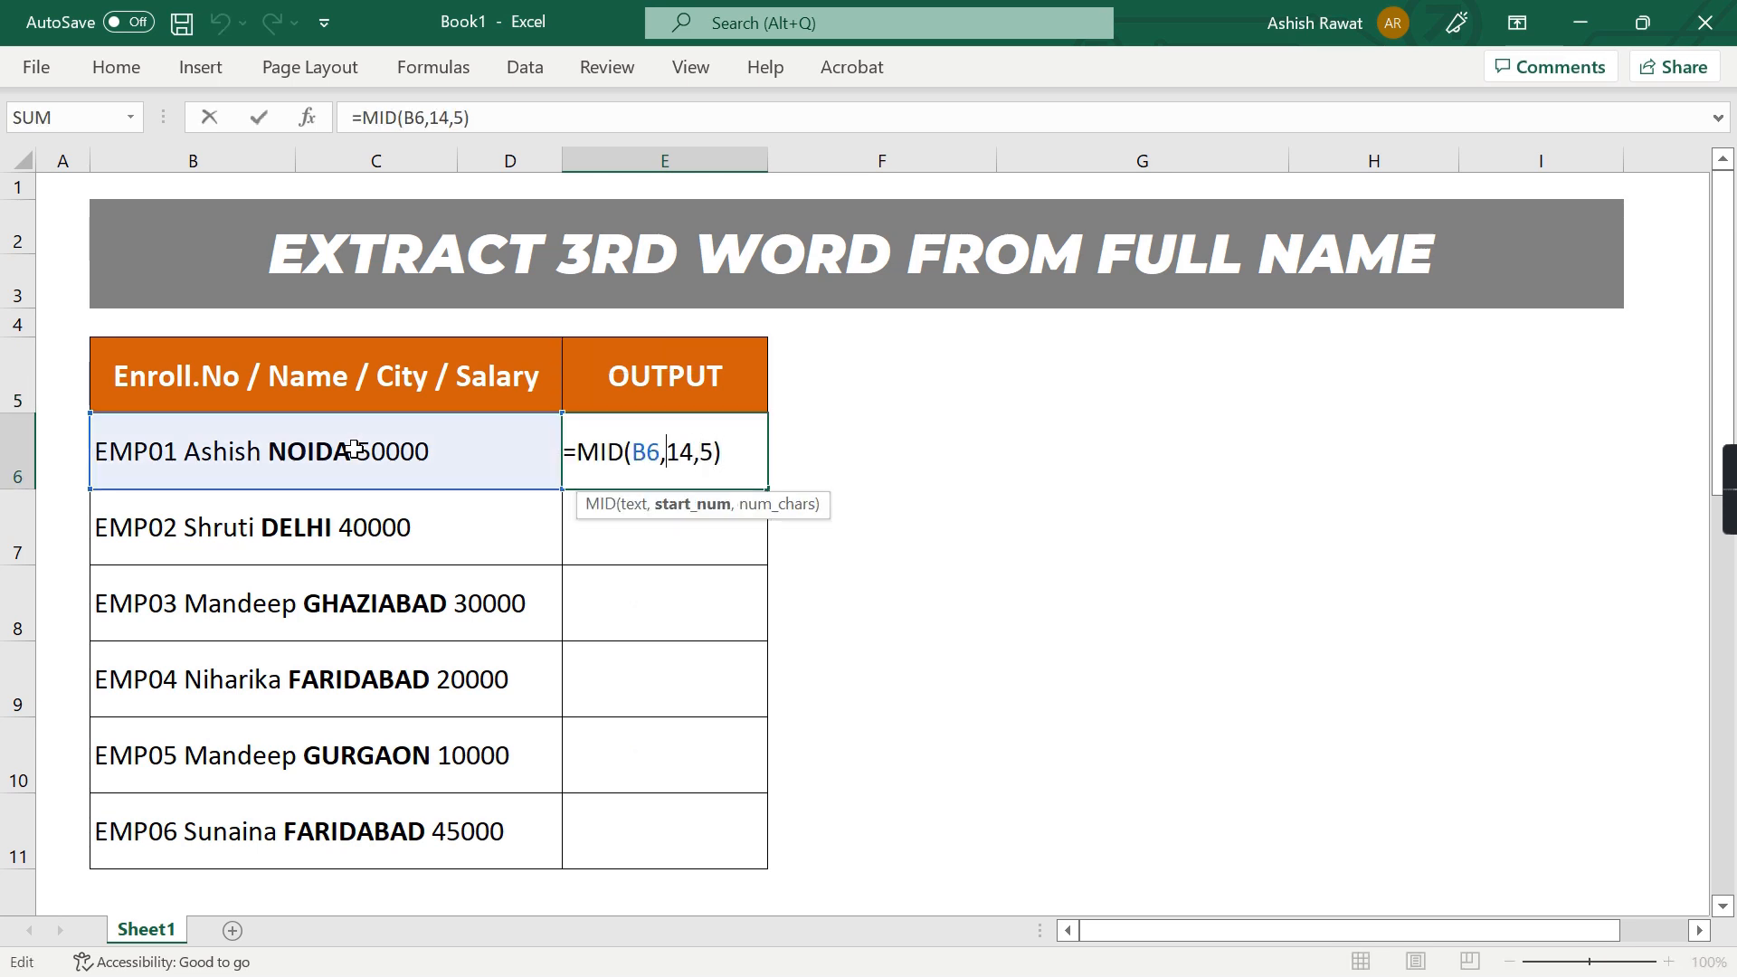
key(shift+Right)
key(shift+Right)
key(shift+Right)
key(shift+Right)
key(shift+Right)
key(shift+Right)
key(shift+Right)
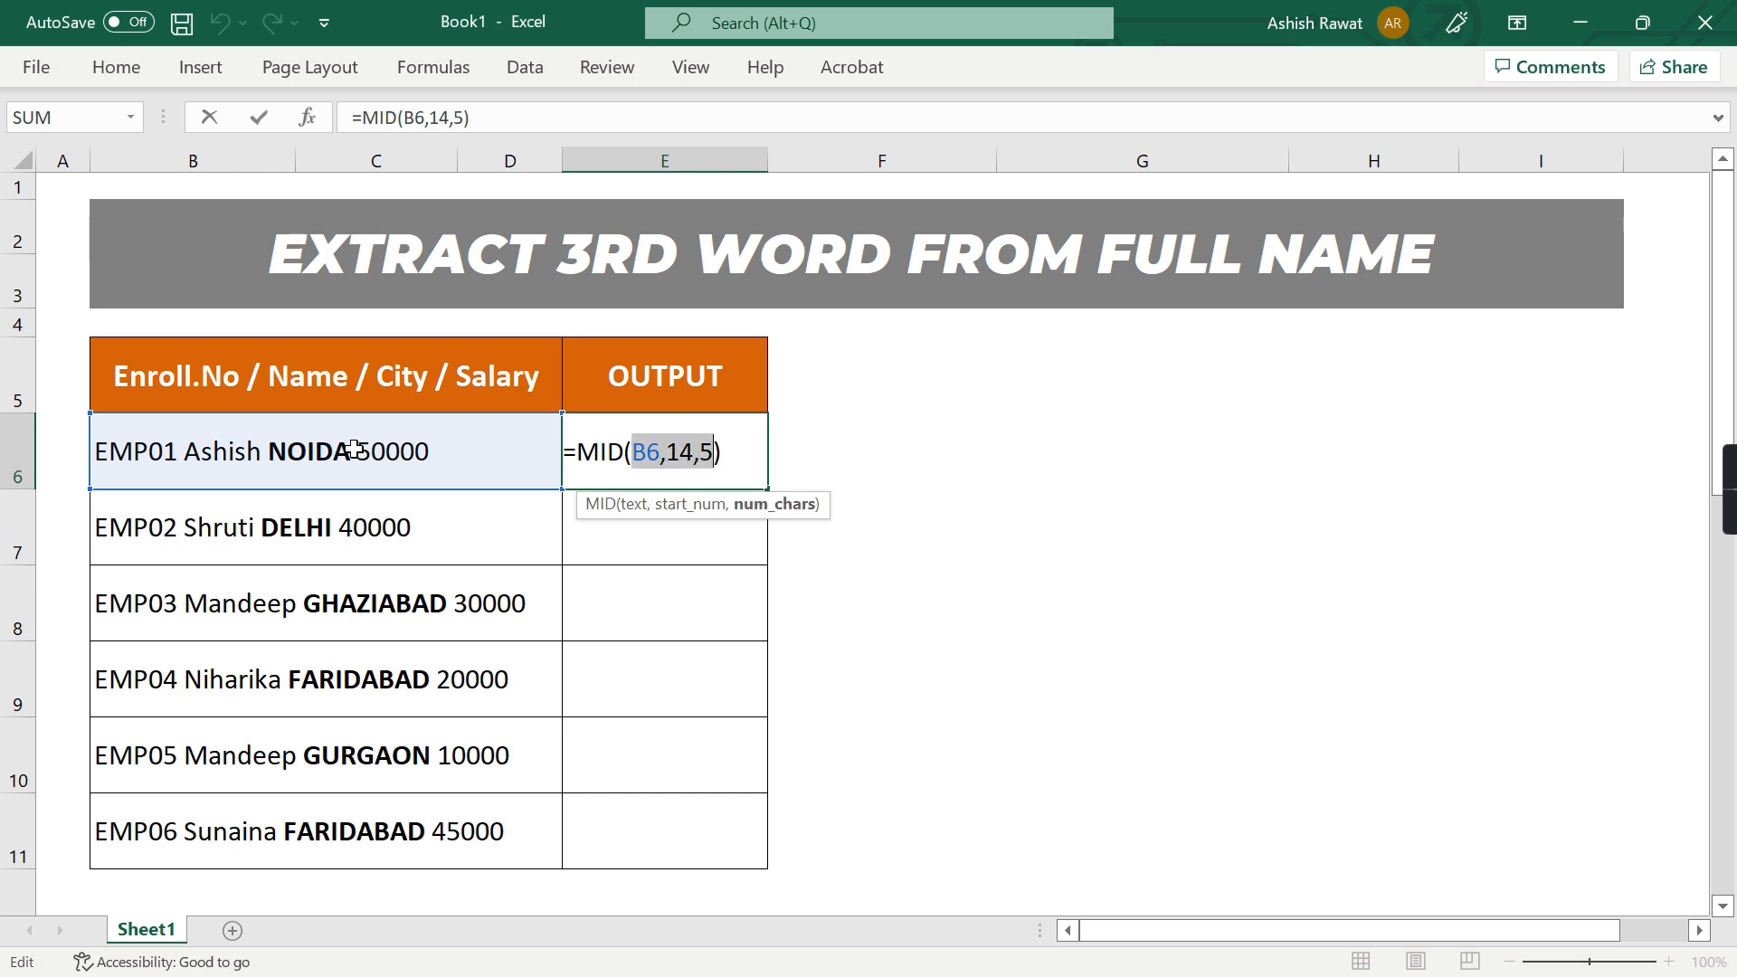
key(Right)
key(Left)
key(Left)
key(shift+Left)
key(shift+Left)
key(Right)
key(Right)
key(shift+Right)
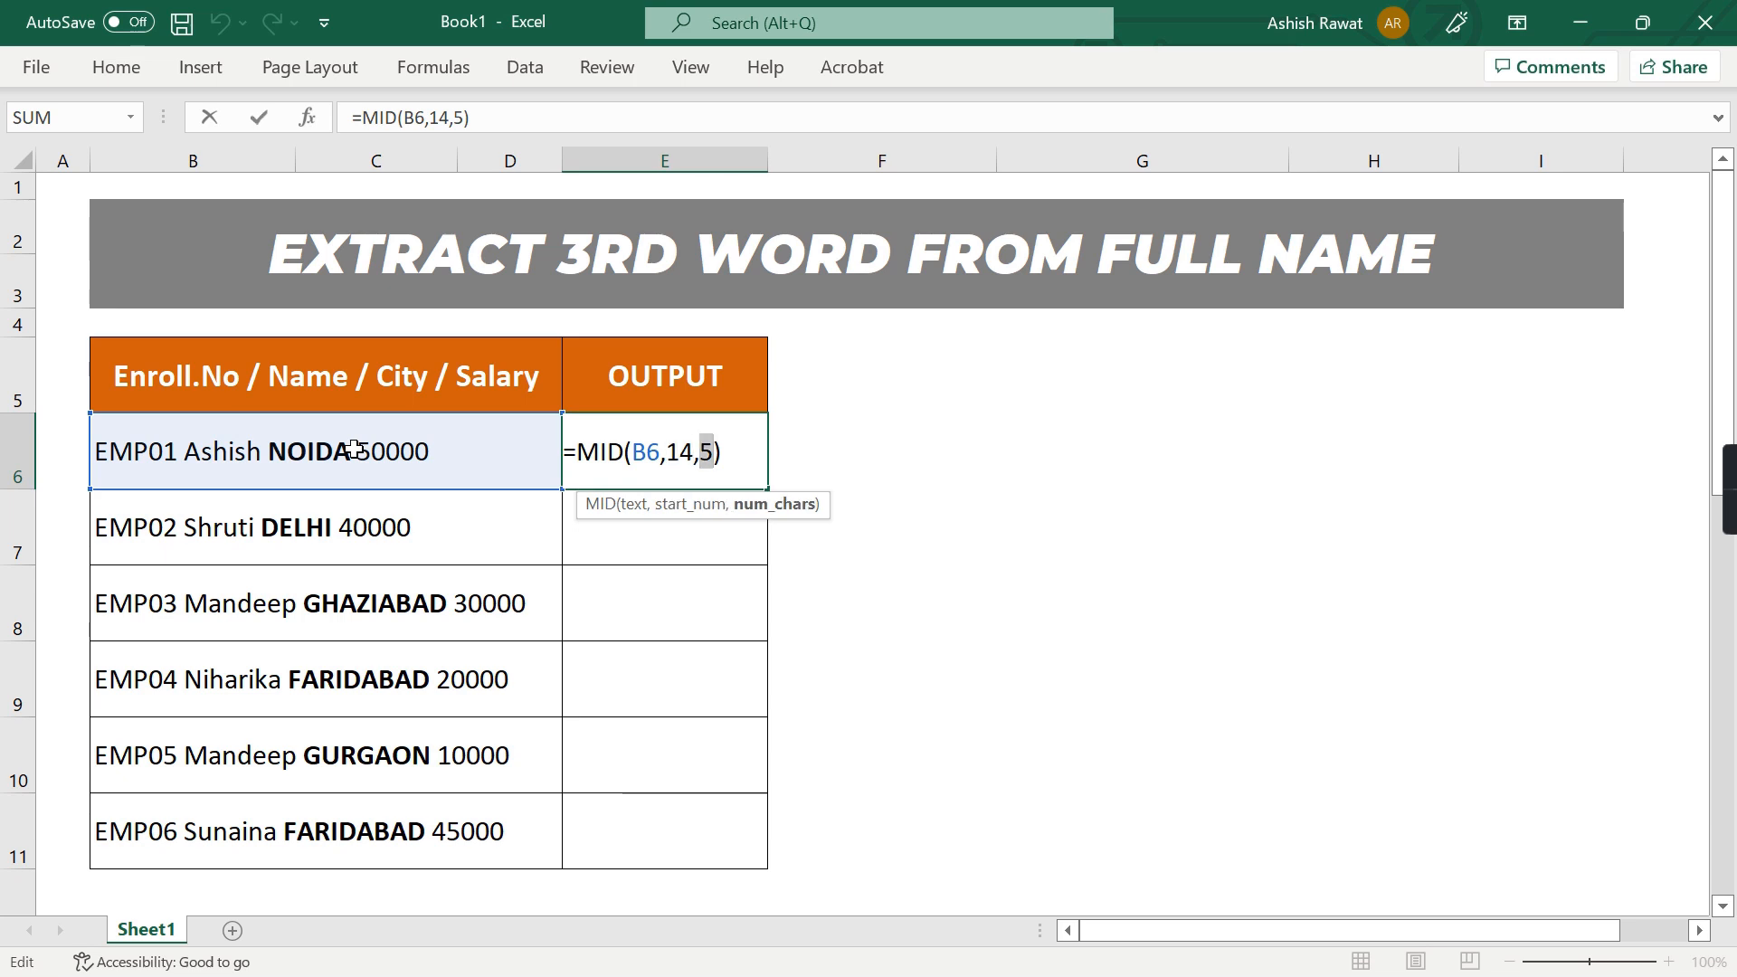
key(Return)
key(Up)
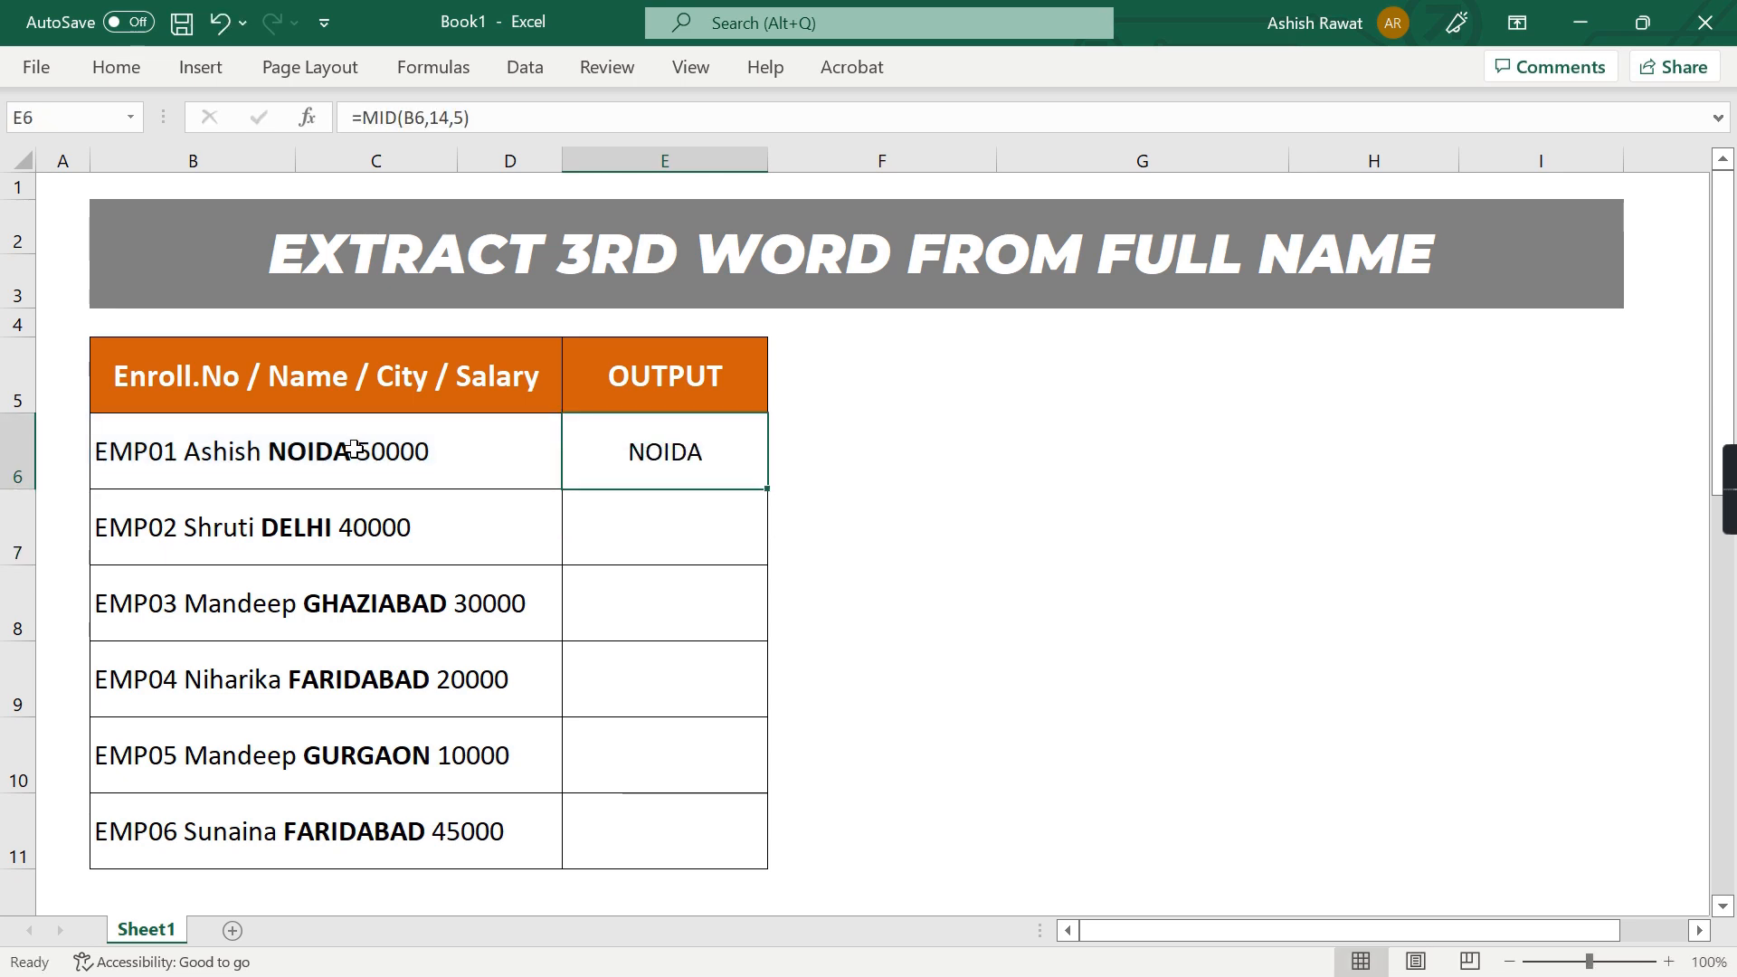
Duplicate the OUTPUT header into F5:G5 and rename the F5 header as Start_Num
text(OUTPUT)
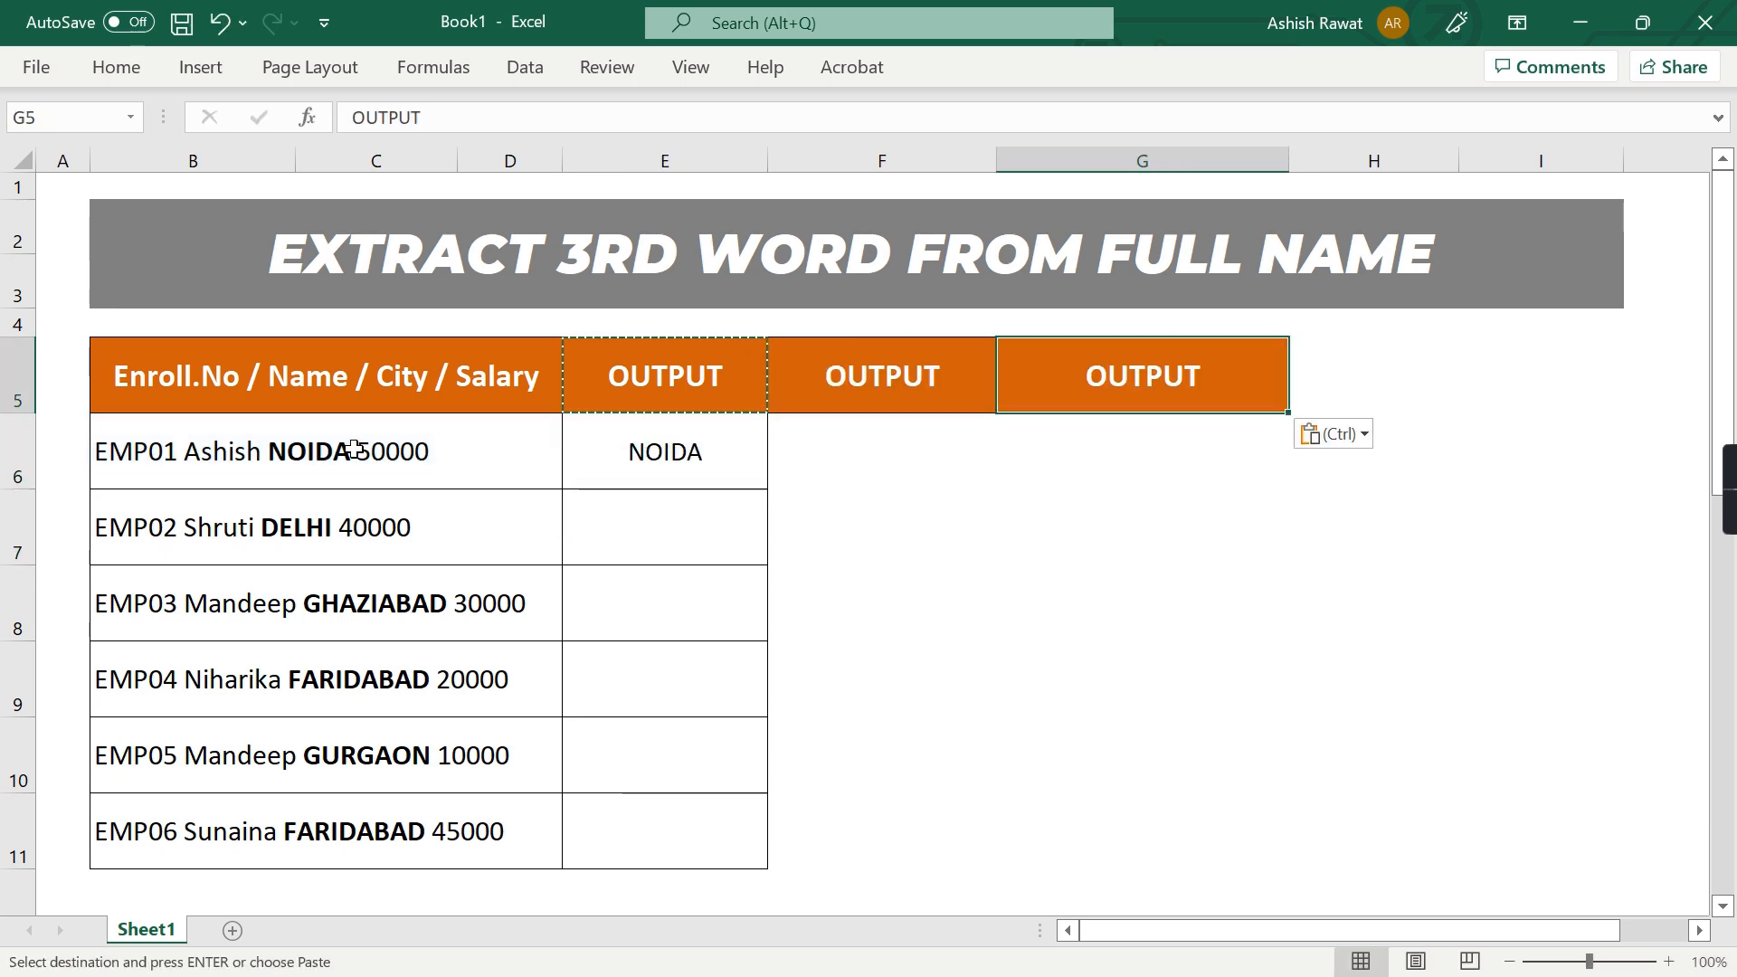
key(Left)
text(Sta)
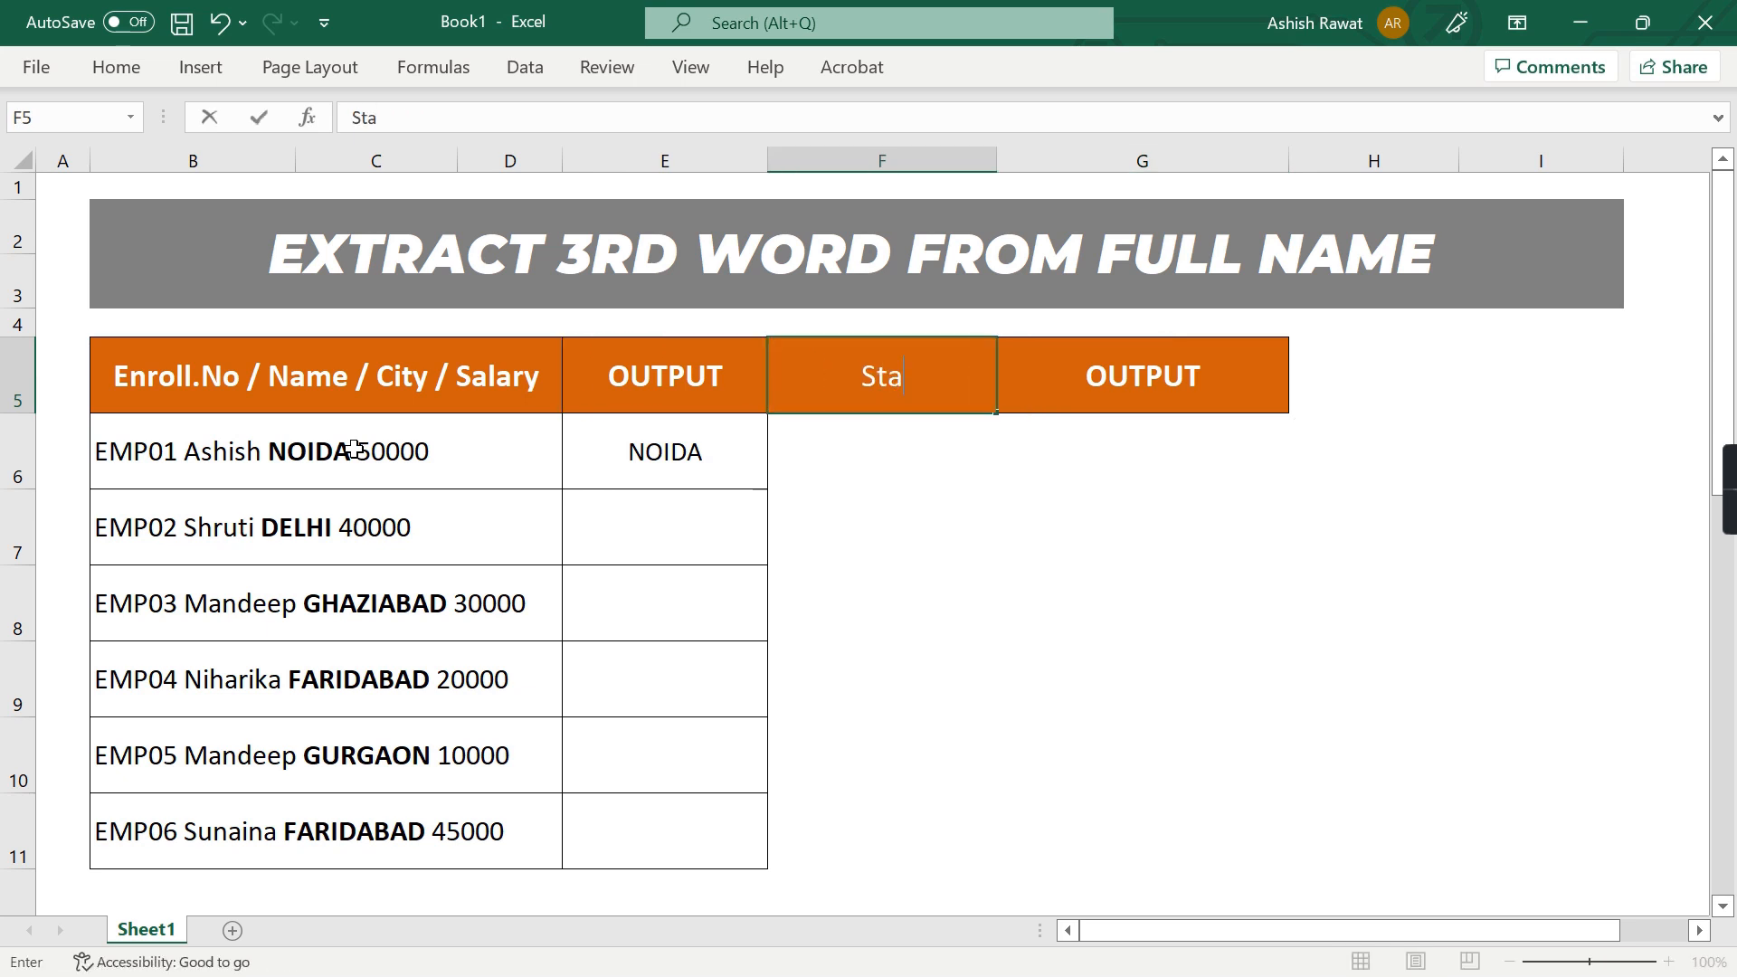
text(rt_Num)
key(Tab)
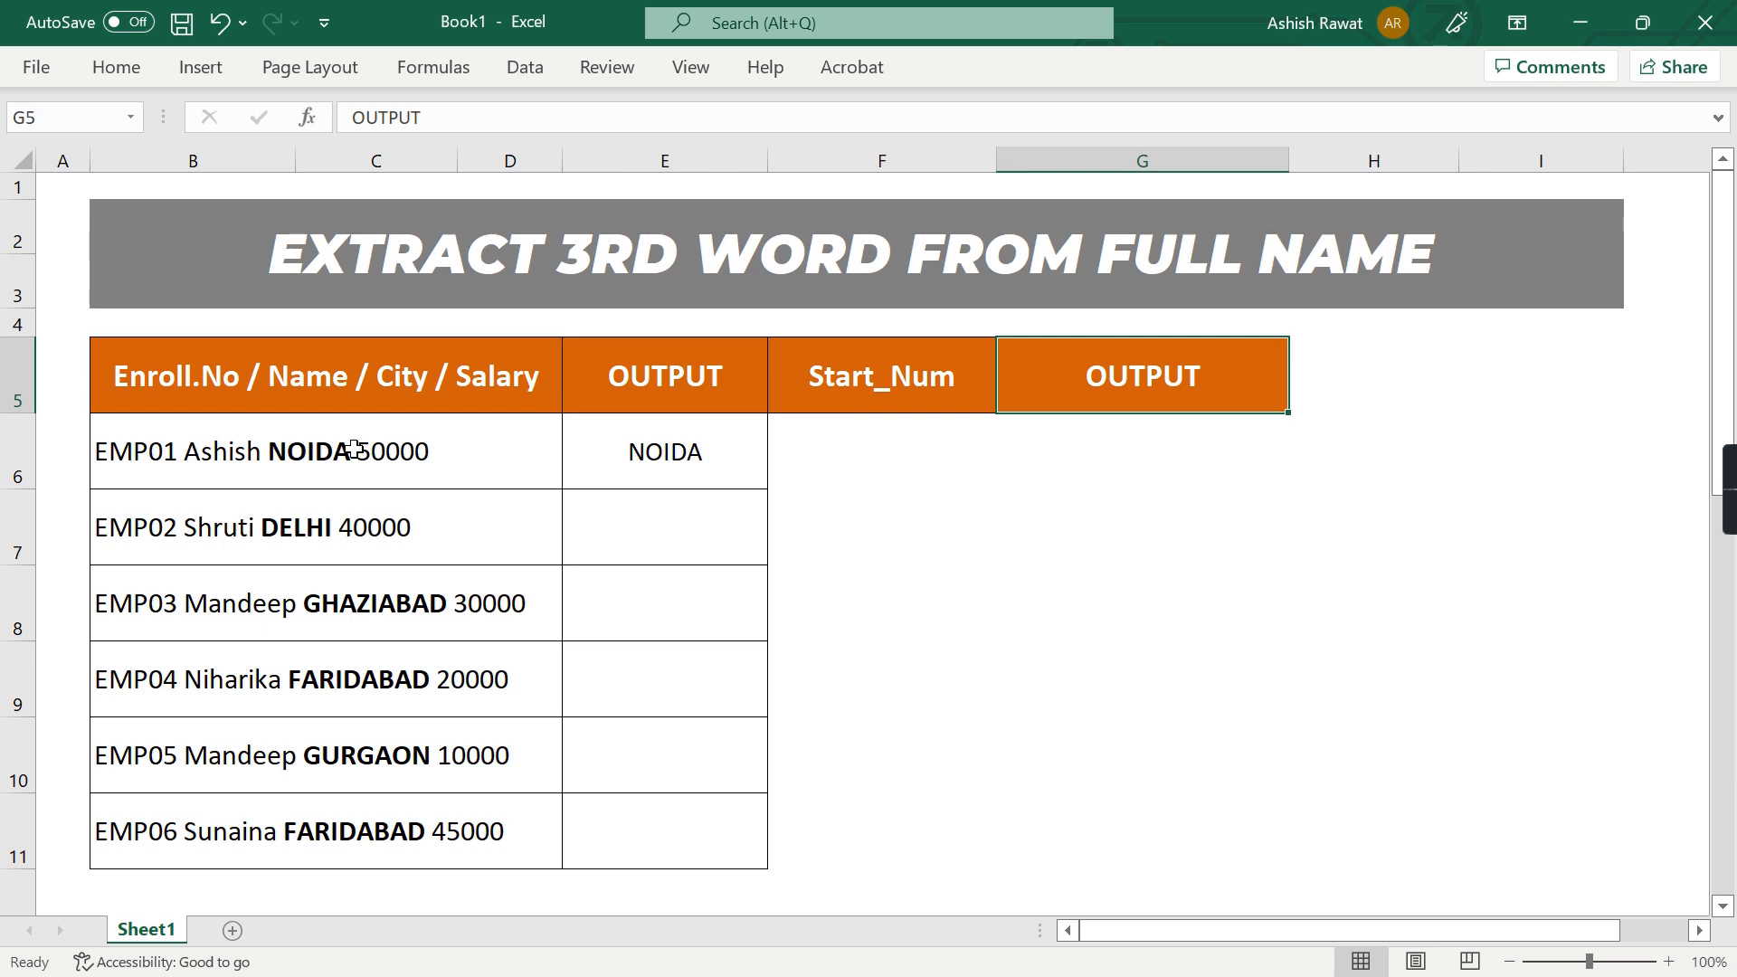
Rename the header in G5 as Num_Char
text(Num)
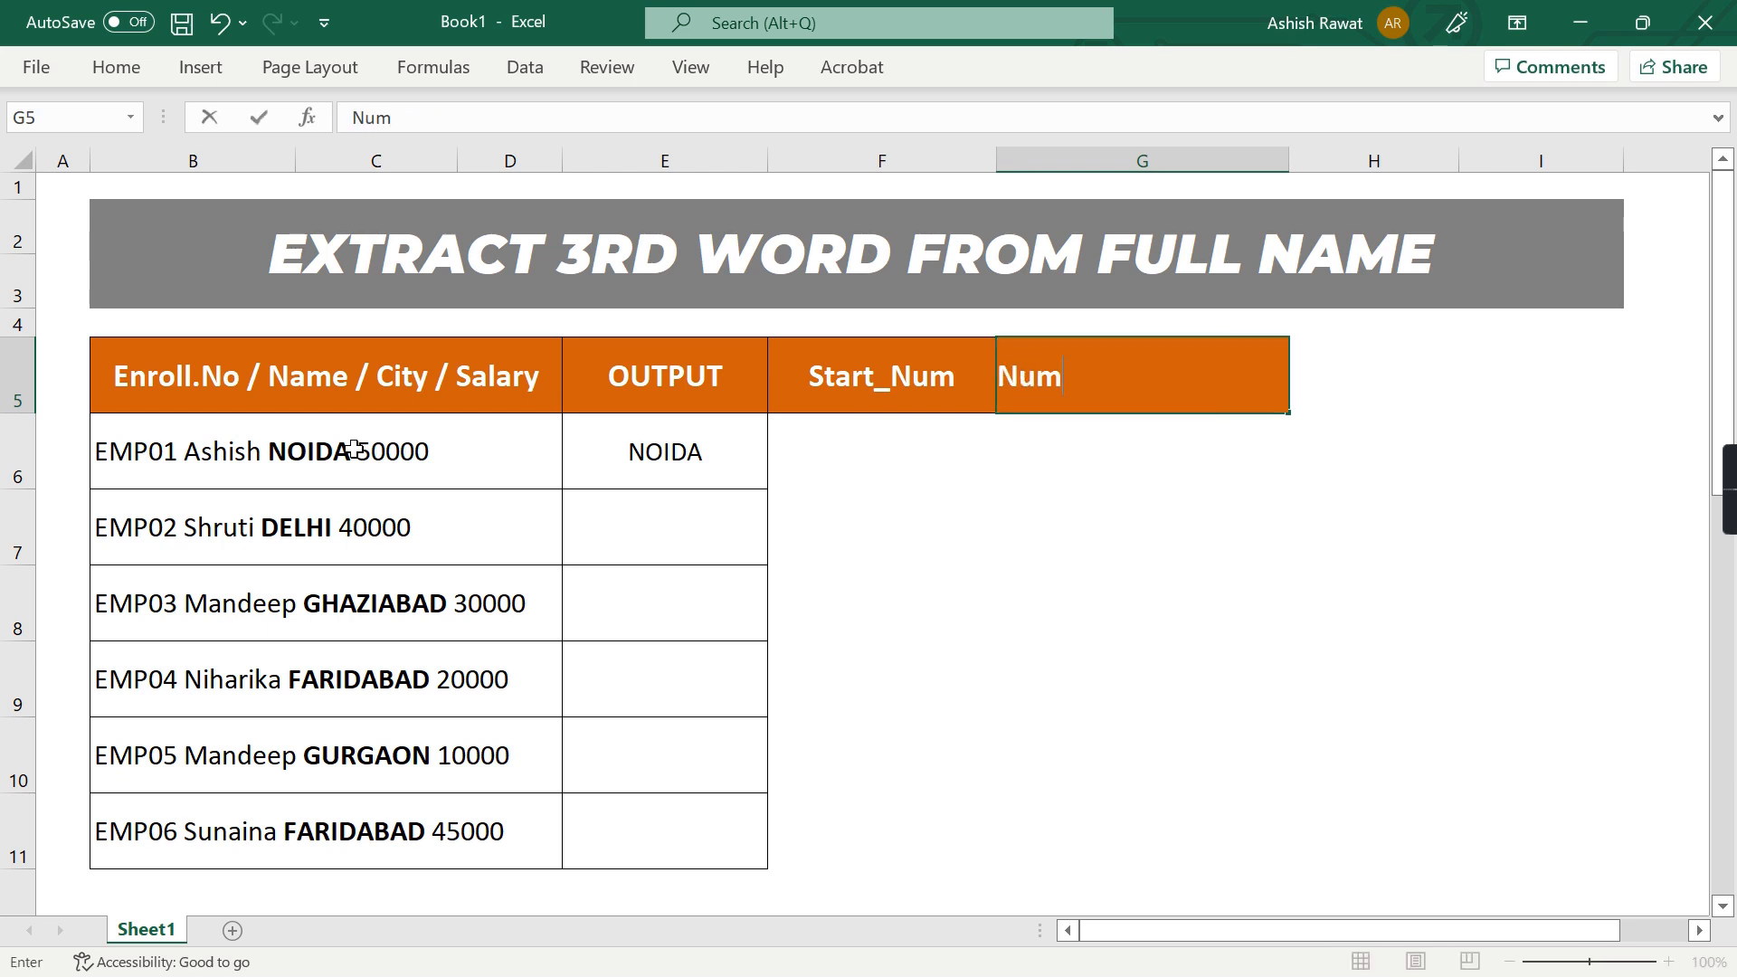
text(_Char)
key(Return)
key(Up)
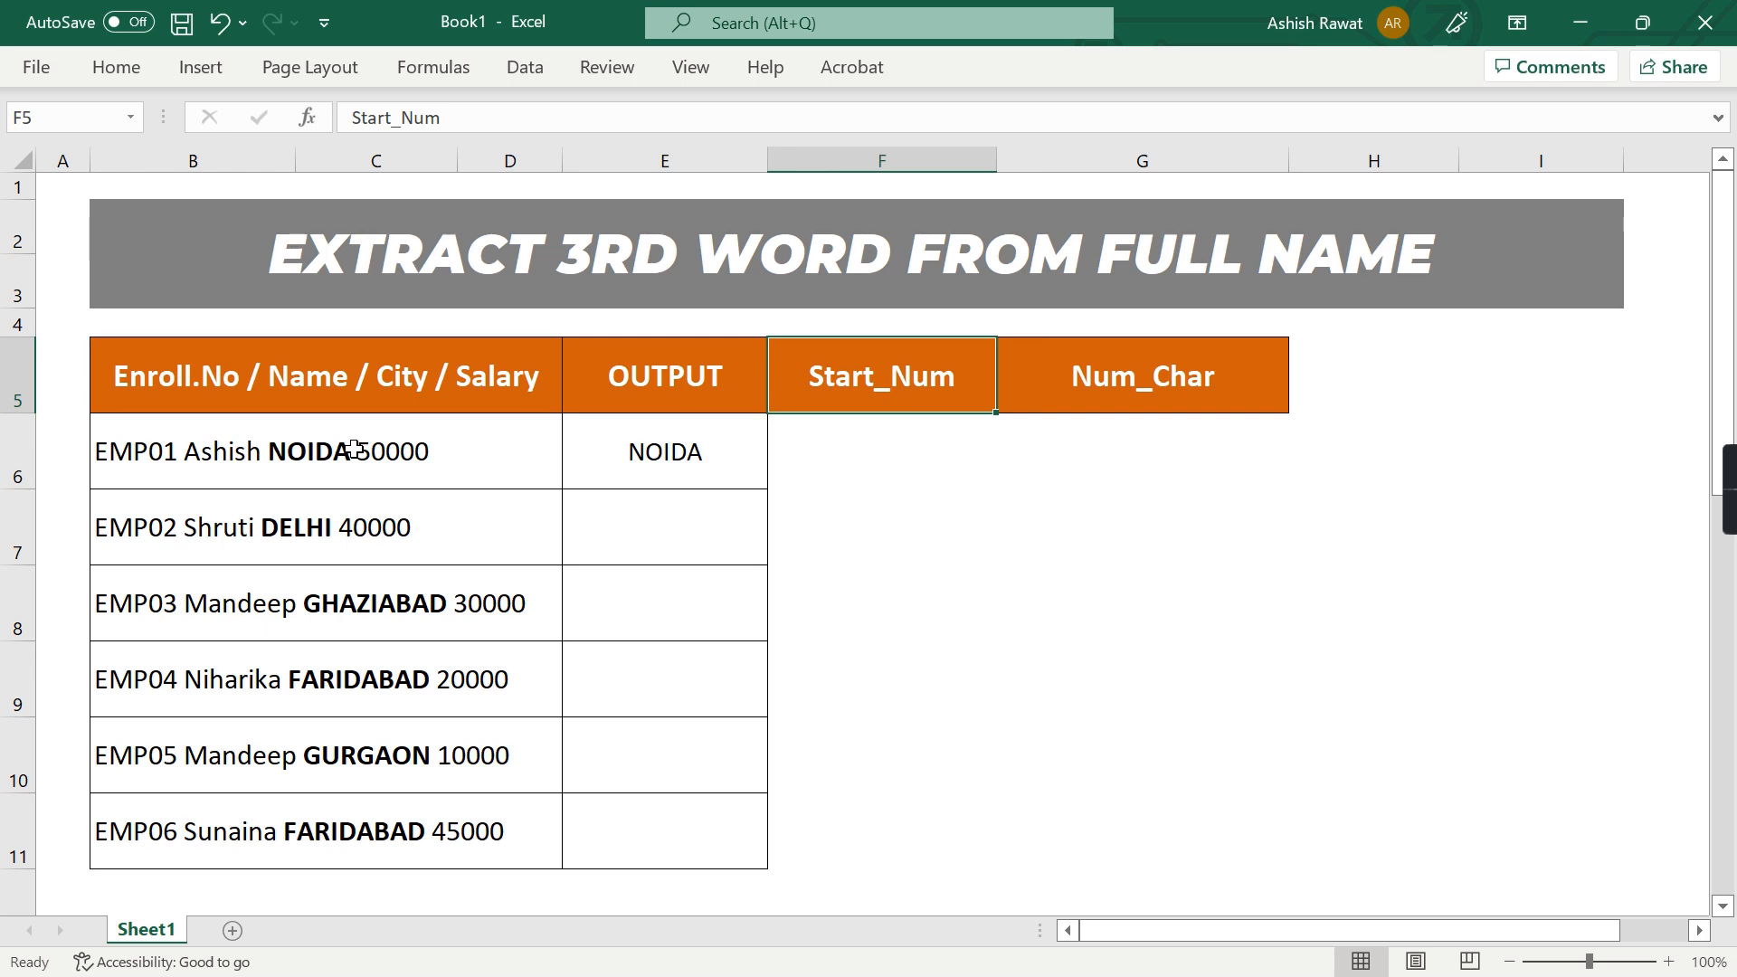
Review the hard-coded arguments of the MID formula in E6
key(Left)
key(Down)
key(F2)
key(Left)
key(Left)
key(Left)
key(Right)
key(Return)
key(Up)
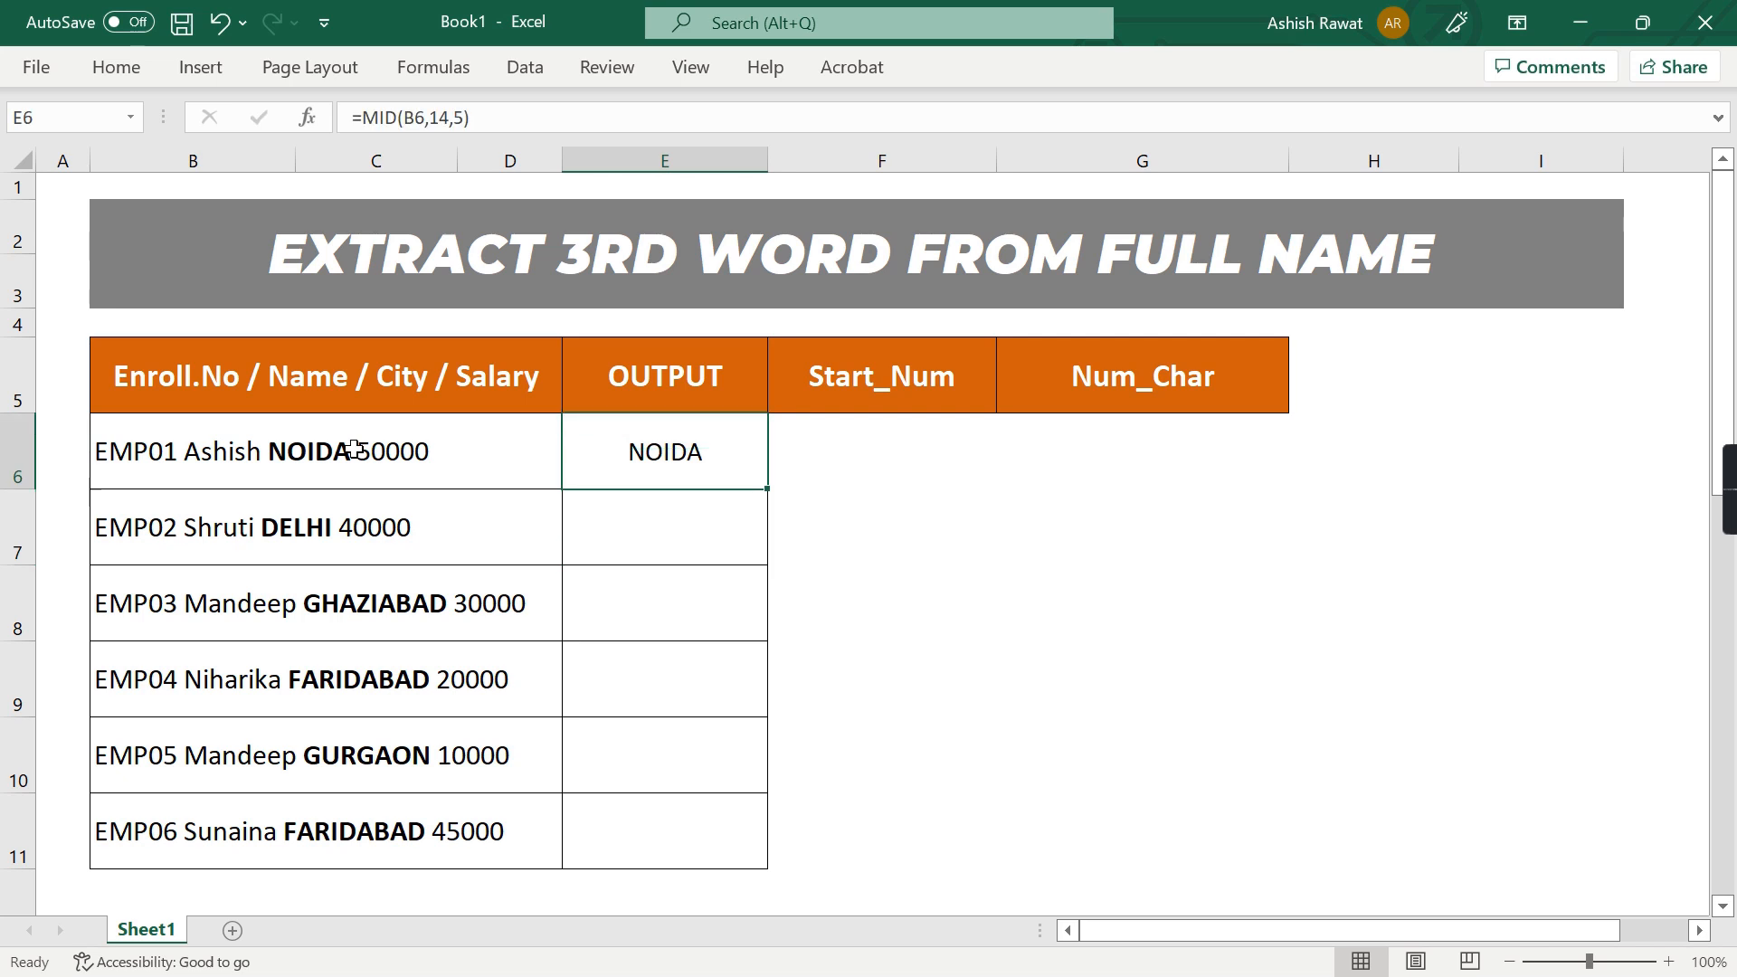
Look over the source text entries in B6:B11 against the first result in E6
click(353, 450)
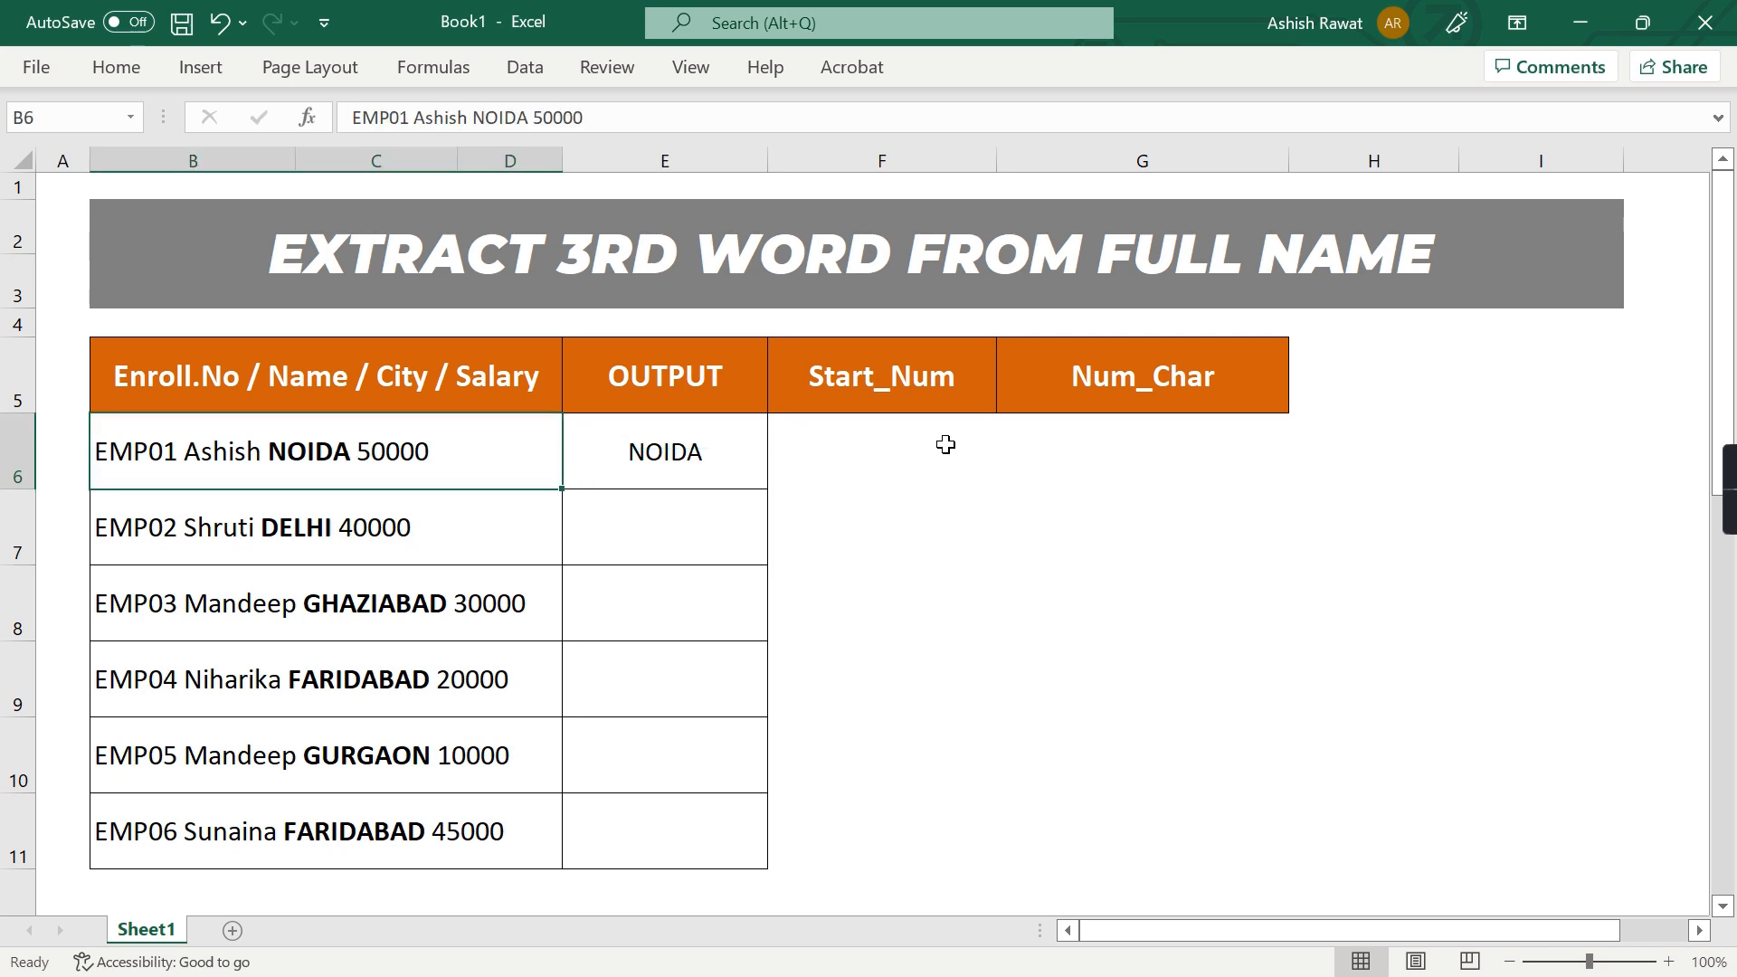
key(Right)
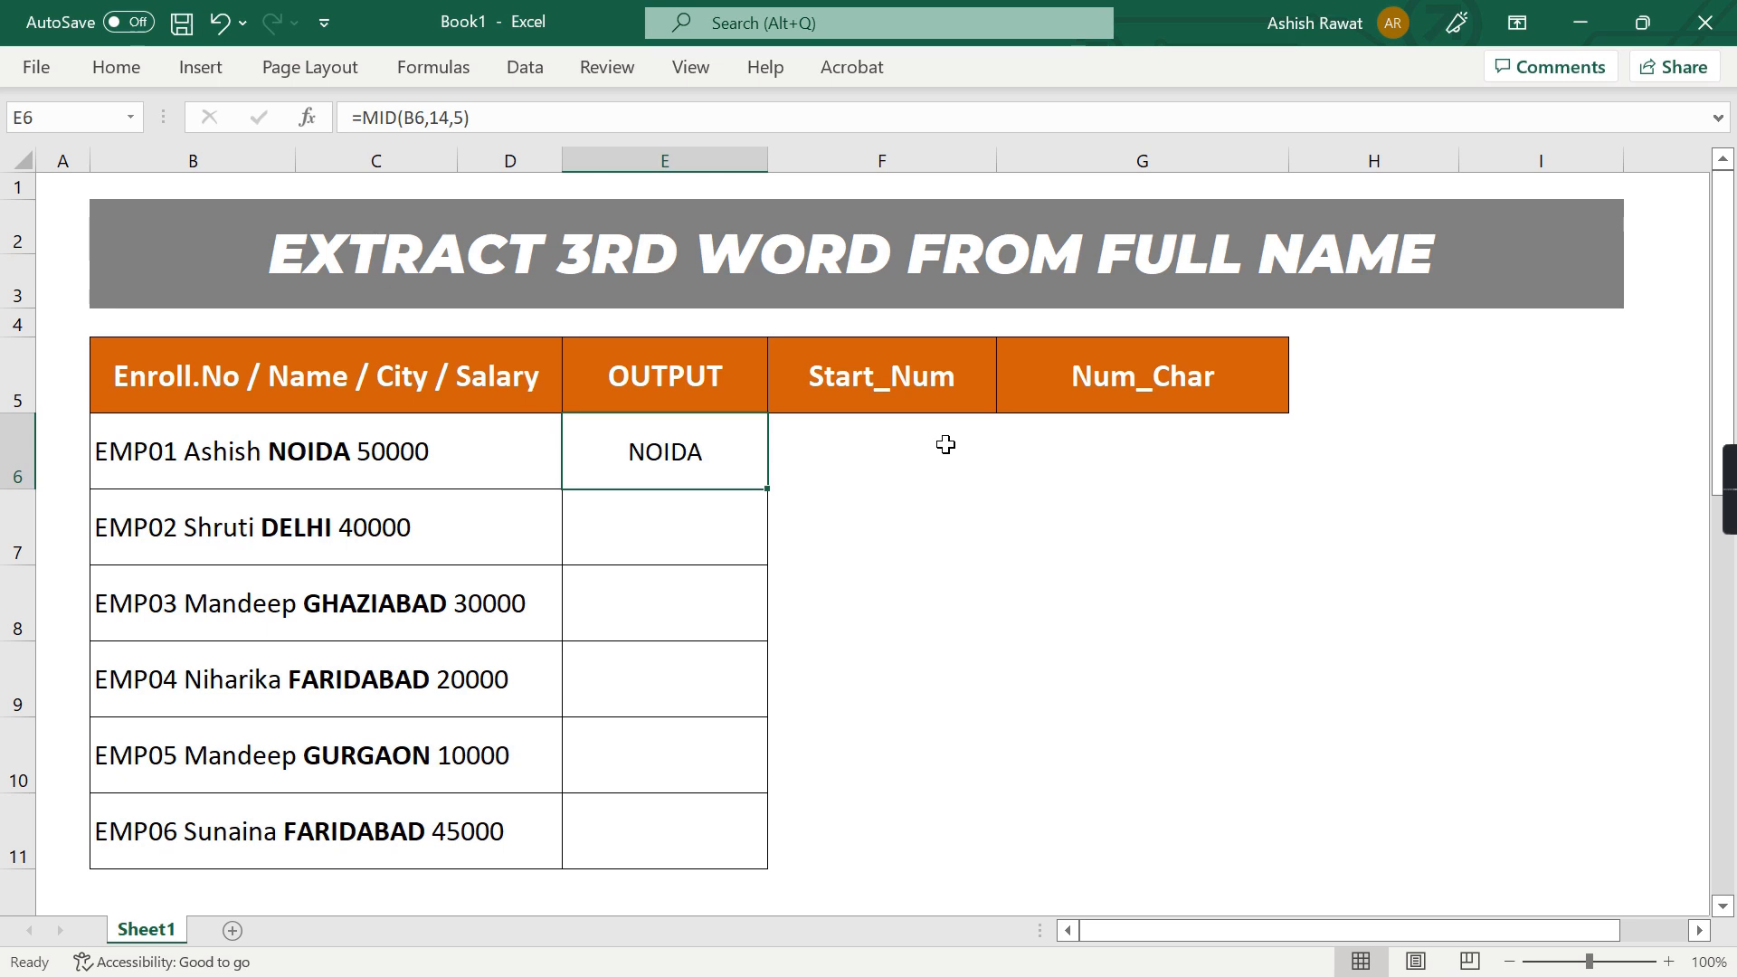
key(Up)
key(Left)
key(Down)
key(shift+Down)
key(shift+Down)
key(shift+Down)
key(shift+Down)
key(shift+Down)
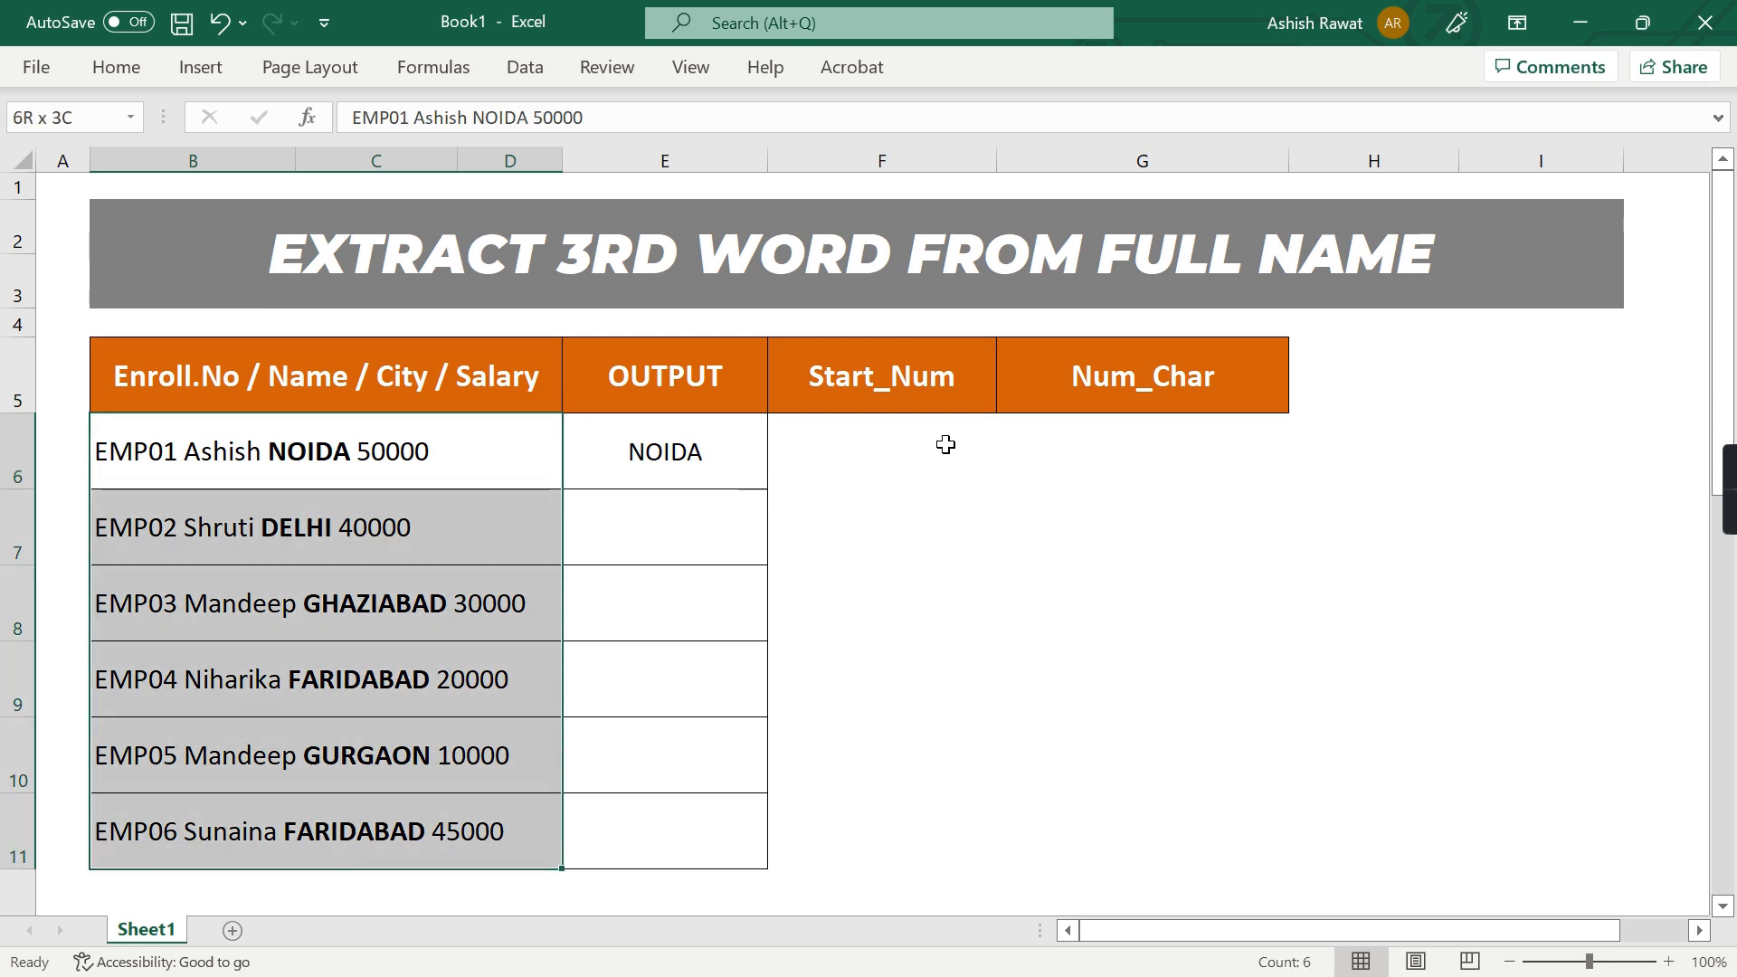
key(Up)
key(Down)
Inspect where the third word begins and ends within the text of B6
key(F2)
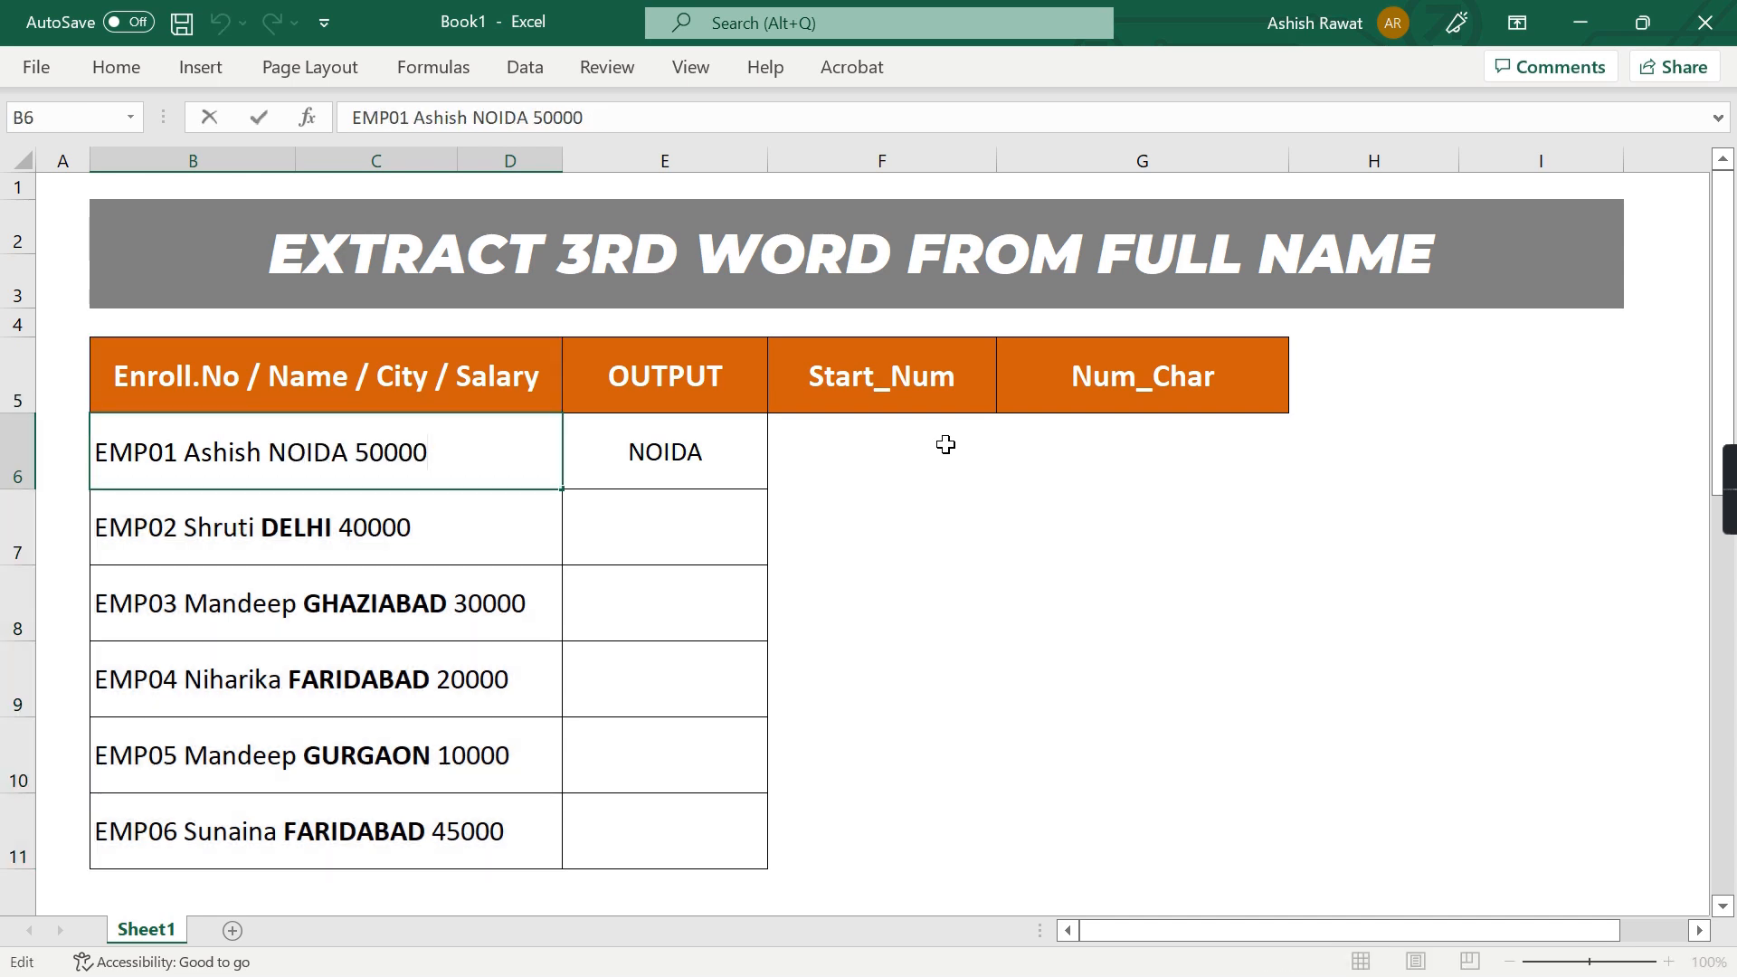
key(ctrl+Left)
key(ctrl+Left)
key(ctrl+Right)
key(ctrl+shift+Right)
key(ctrl+b)
key(Return)
key(Up)
key(Right)
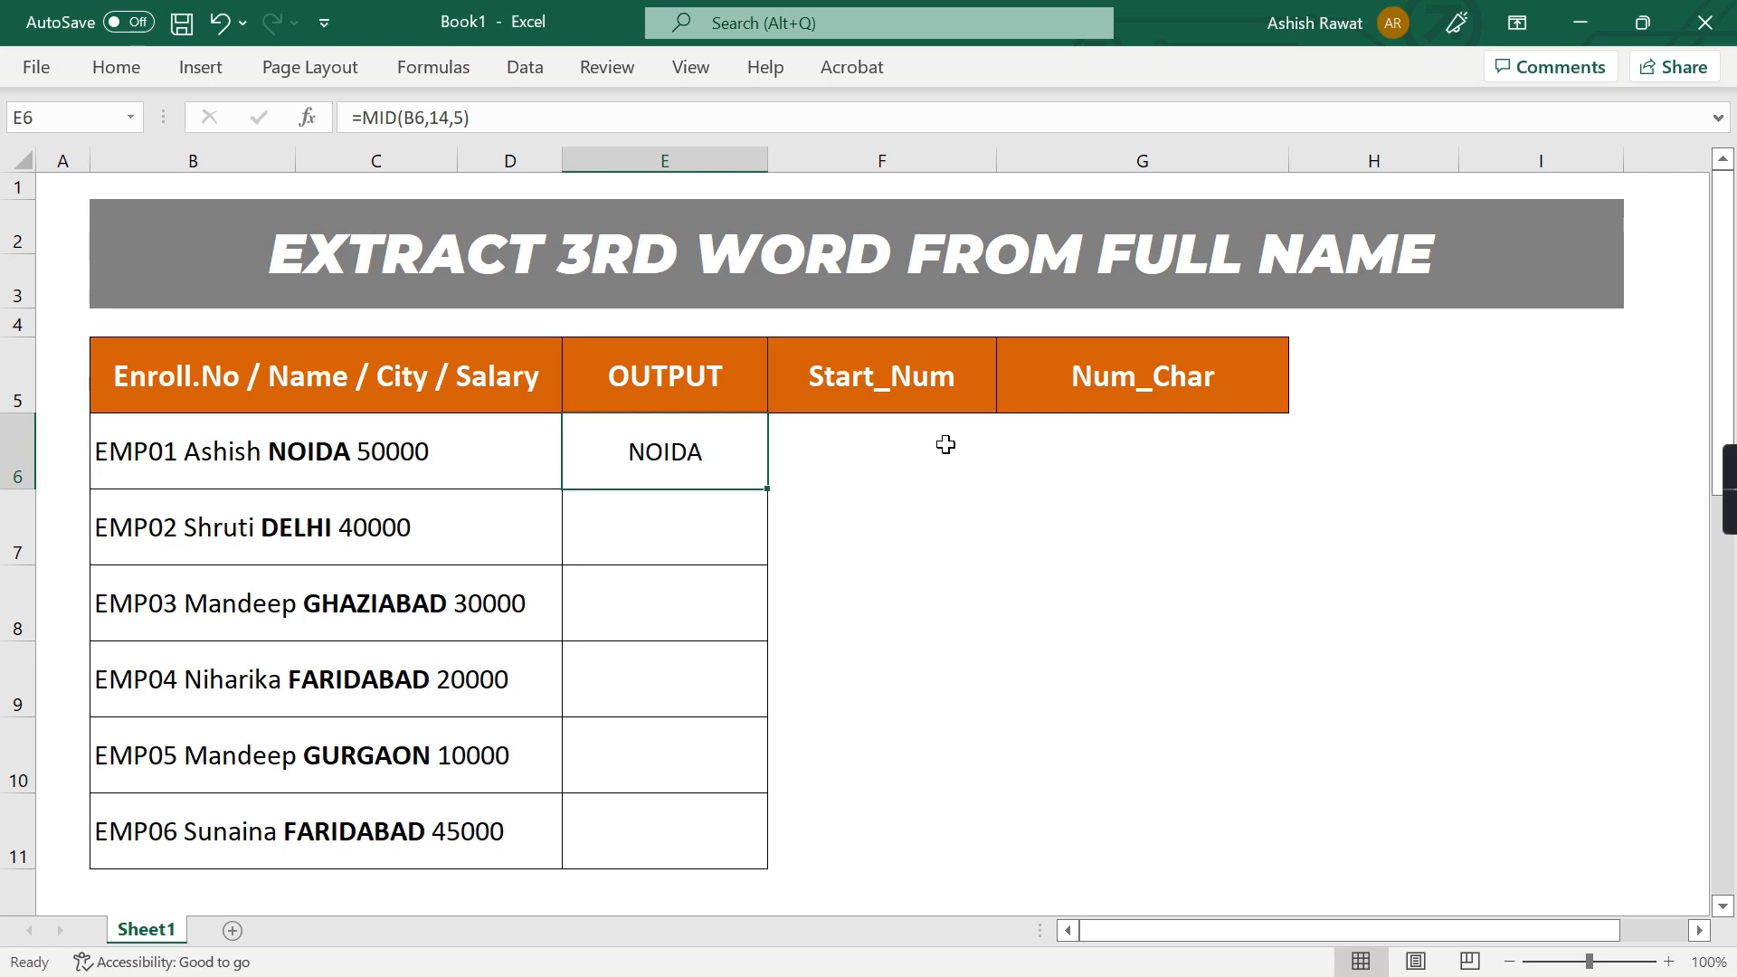
Check the start_num argument of the MID formula in E6
click(947, 444)
key(Left)
key(F2)
key(Left)
key(Left)
key(Left)
key(Left)
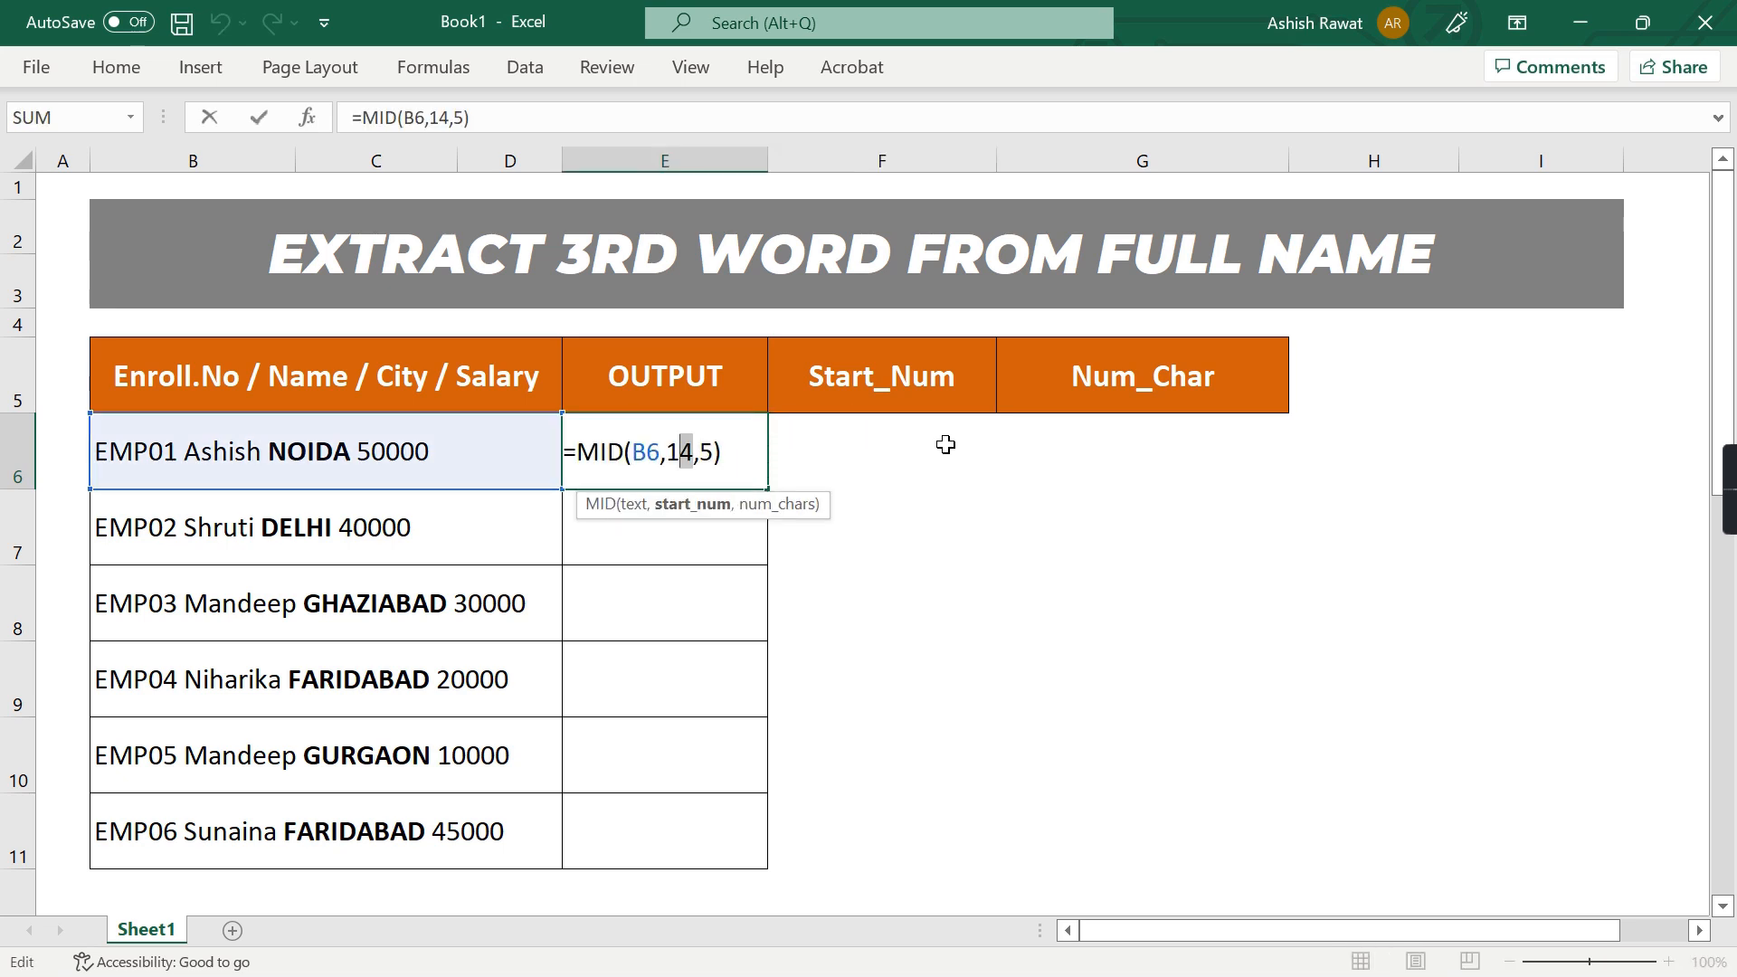
Enter the formula =FIND(" ",B6) in F6 under Start_Num to locate the first space
click(946, 444)
text(=Find)
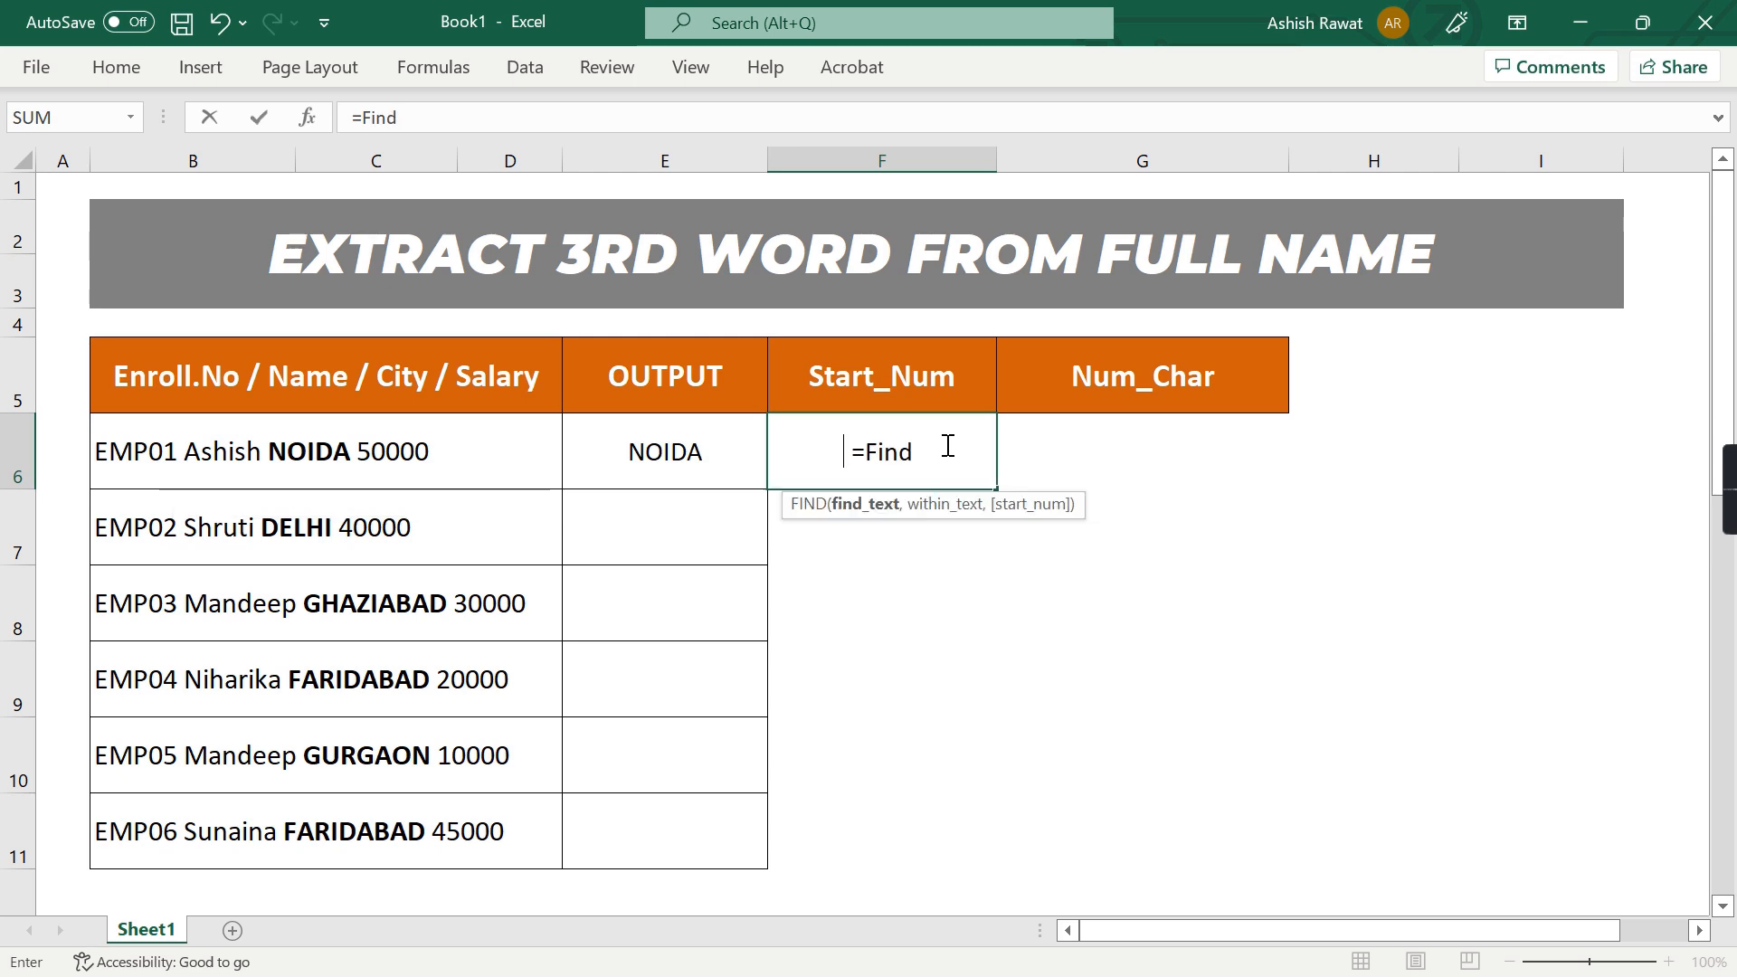
key(Tab)
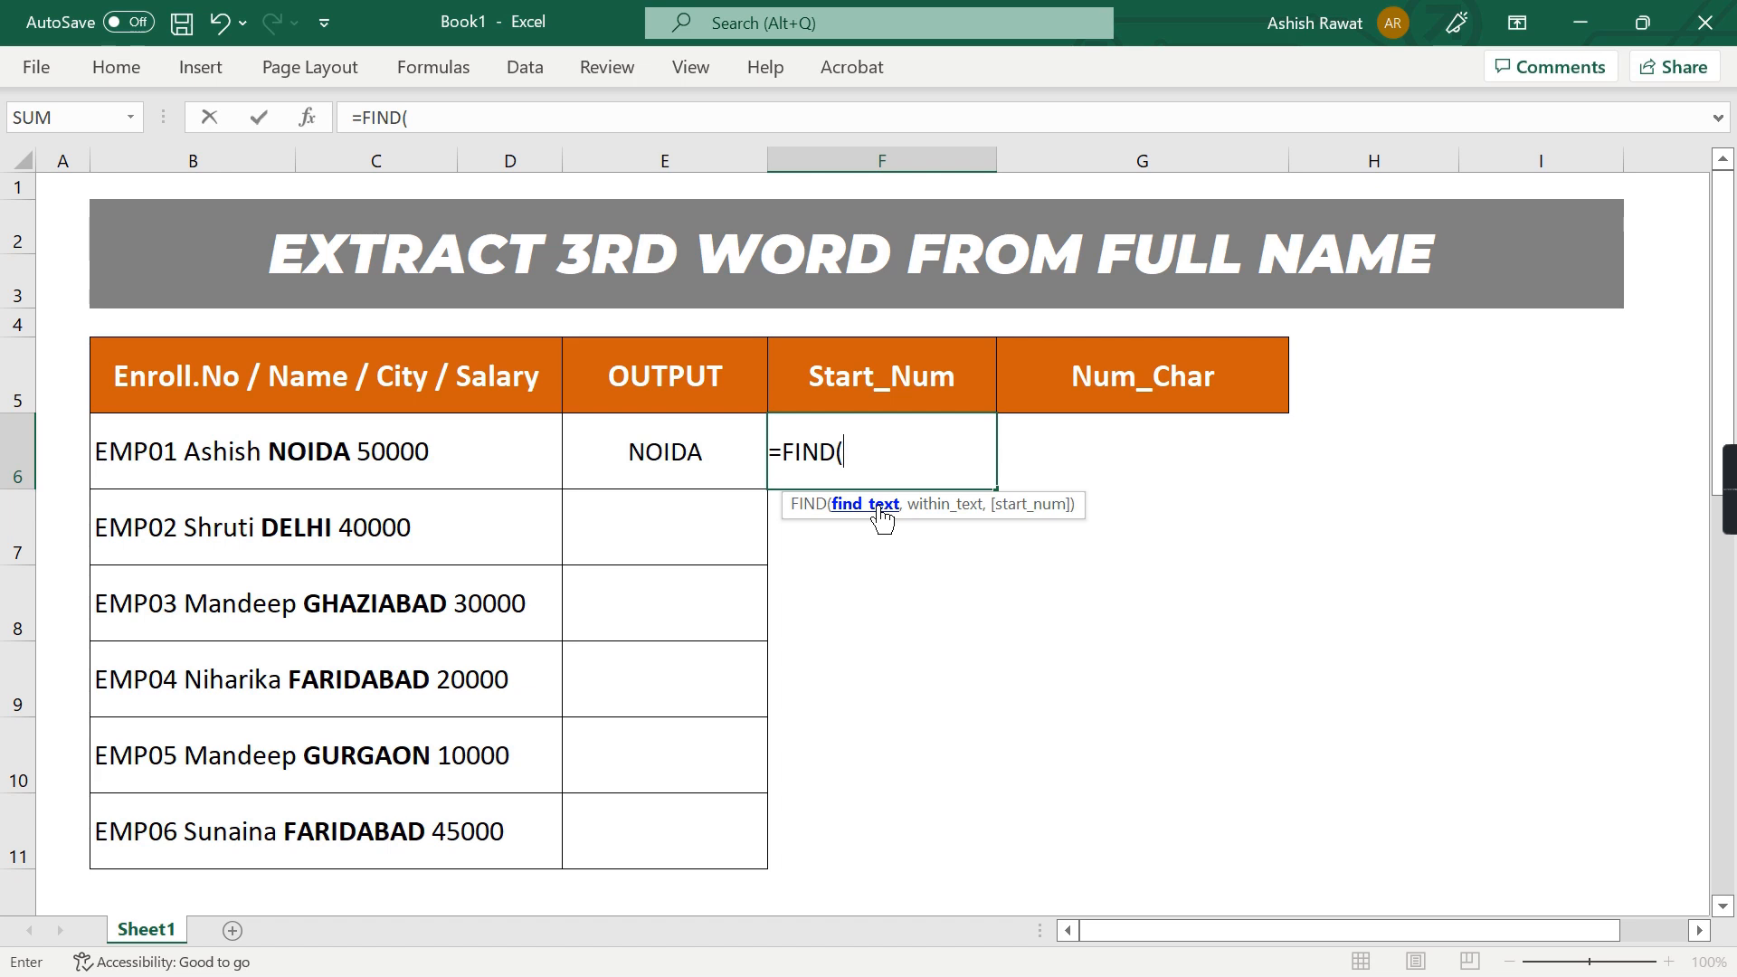
text(" ",)
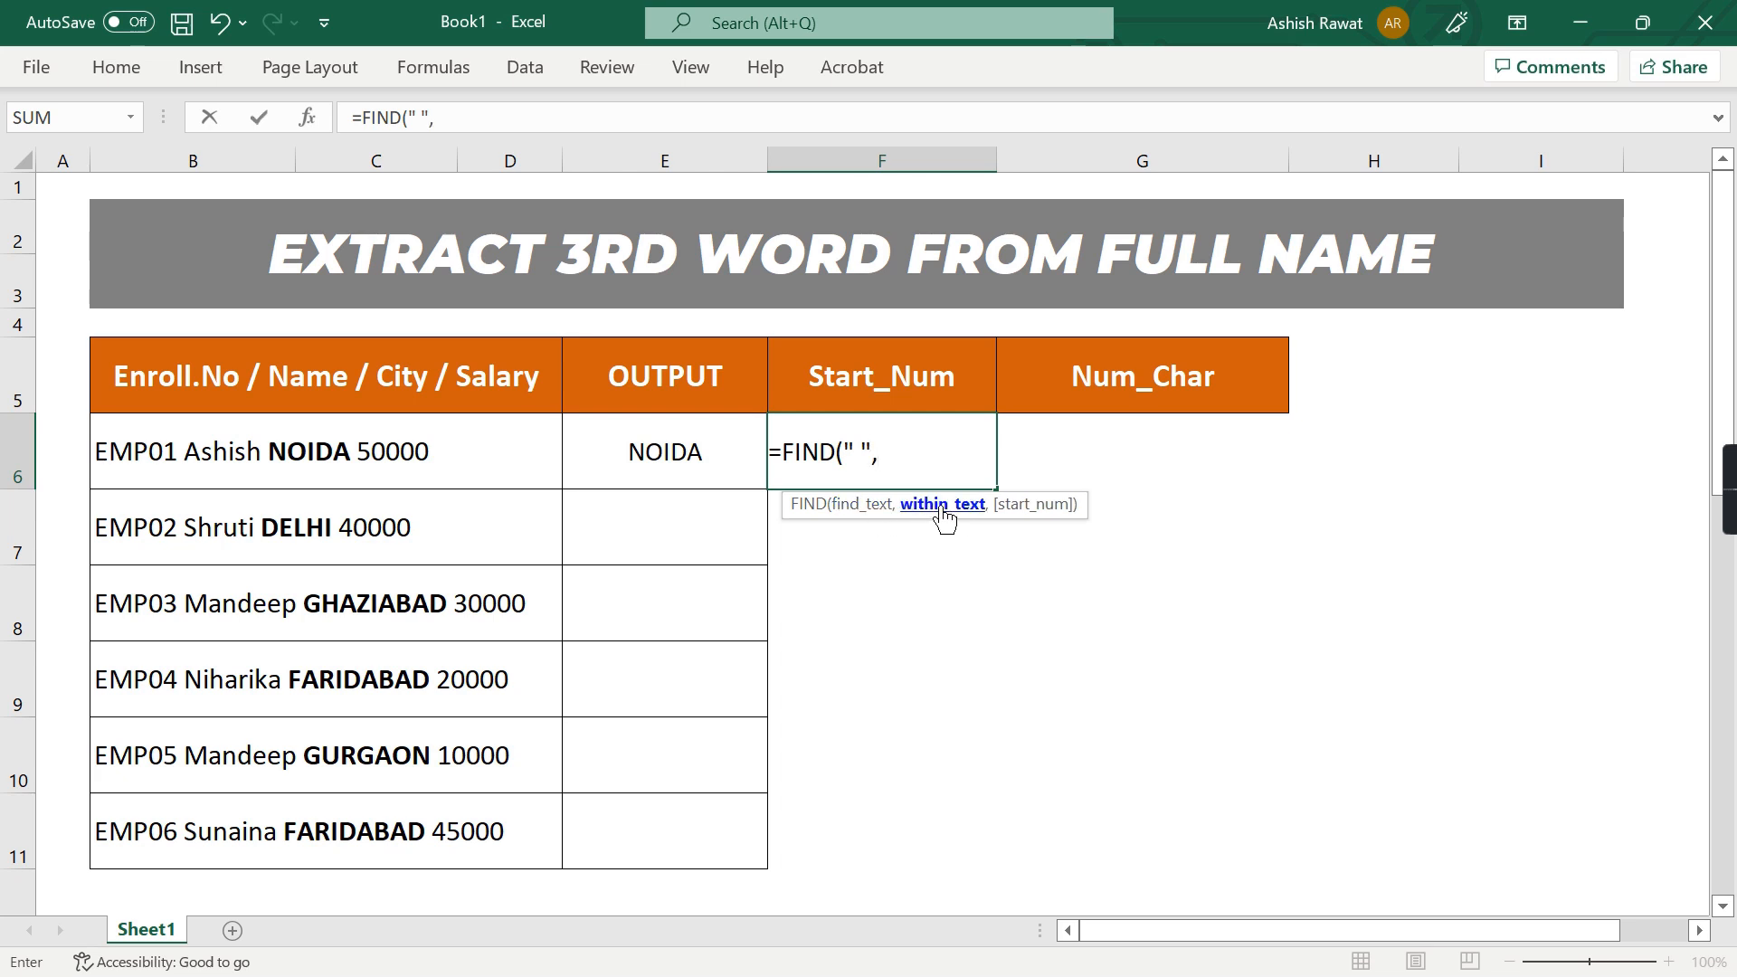
key(Left)
key(Left)
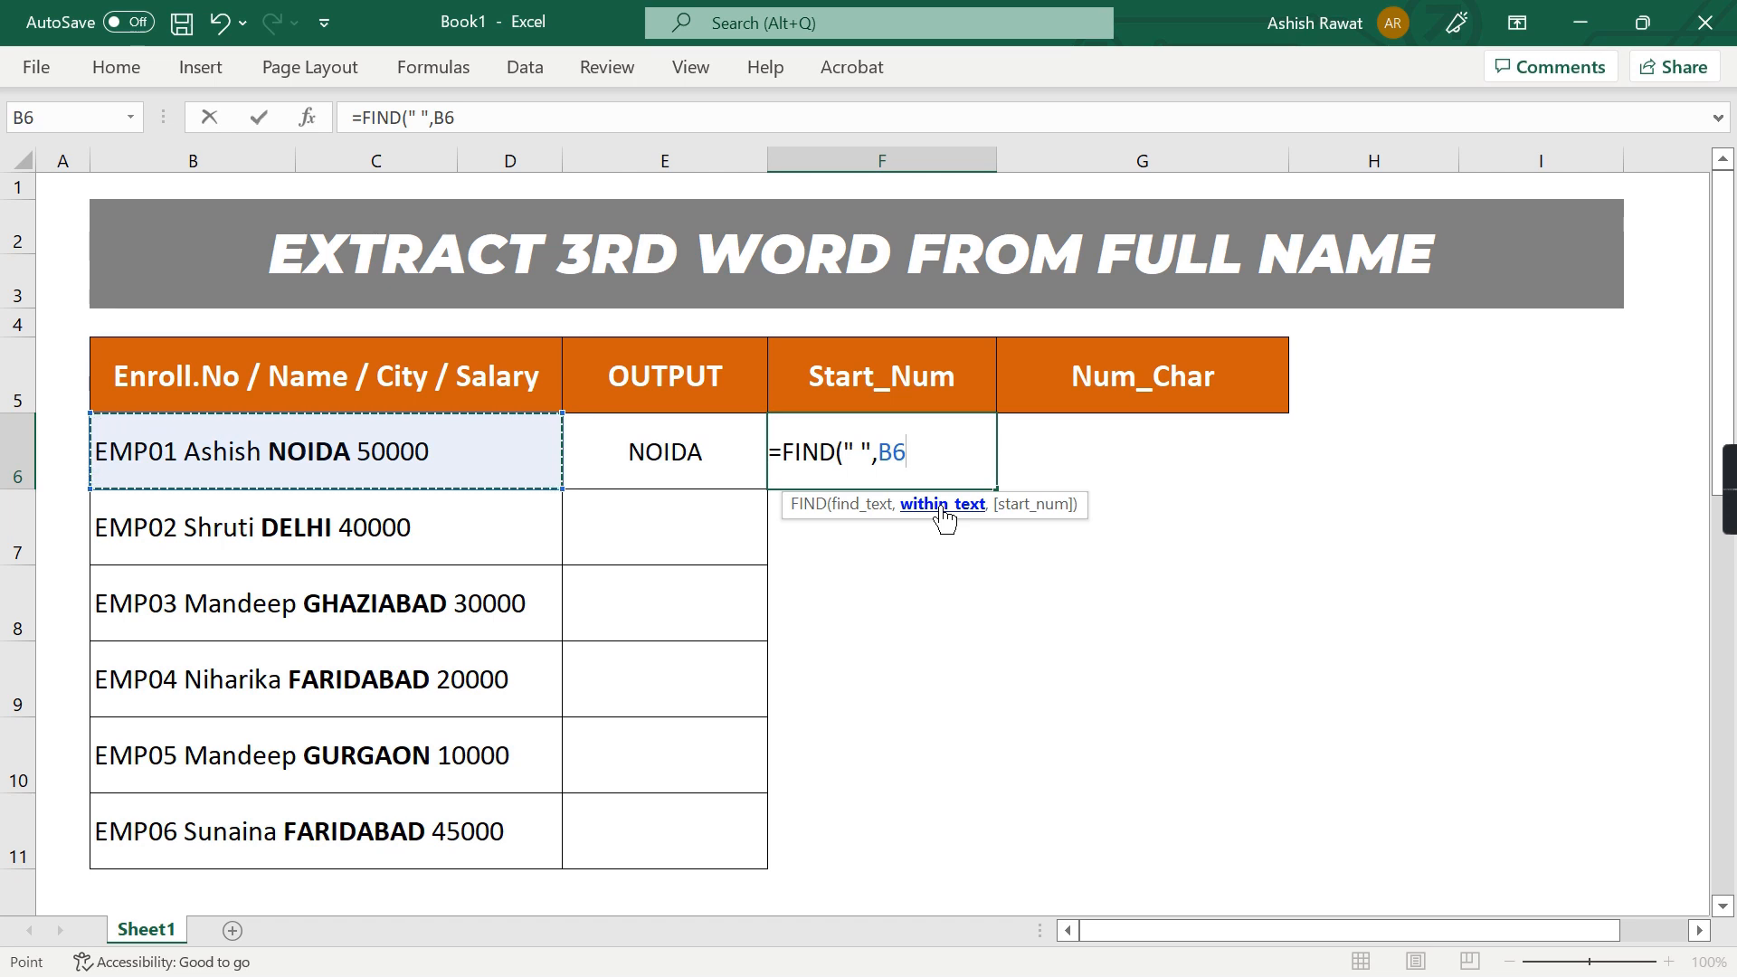
text())
key(Return)
key(Up)
key(Right)
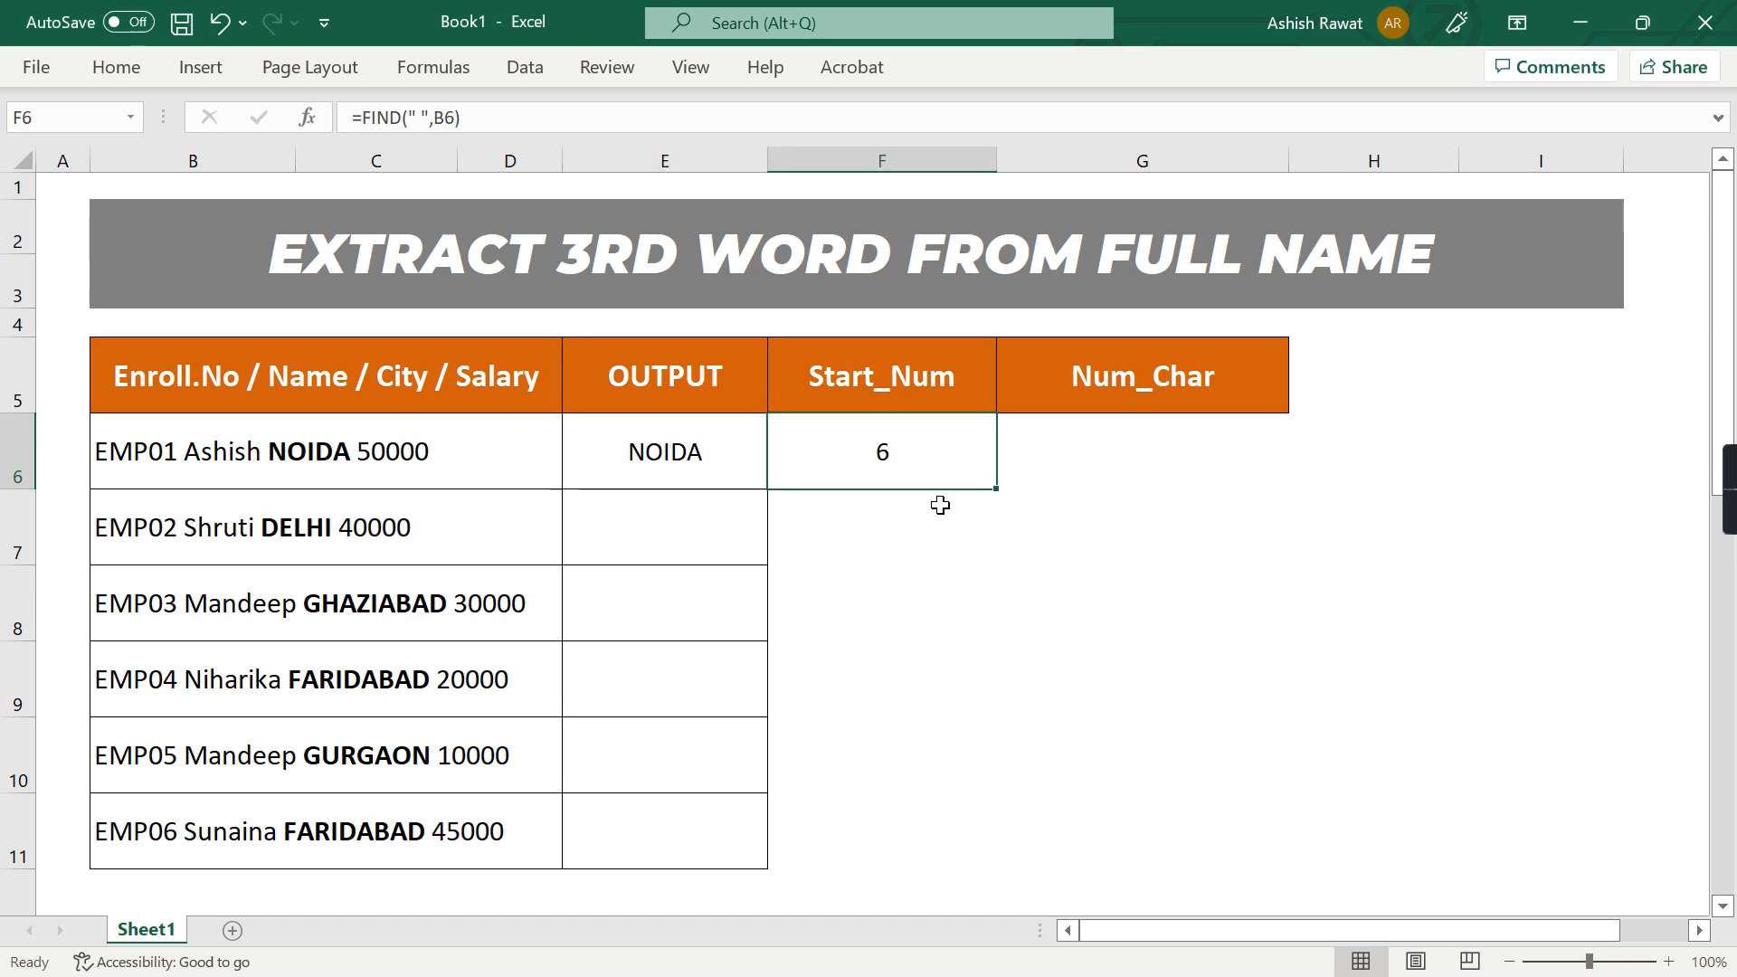
Inspect the position of the first space within the text of B6
double_click(390, 446)
key(ctrl+Left)
key(ctrl+Left)
key(ctrl+Left)
key(ctrl+Left)
key(ctrl+Right)
key(shift+Left)
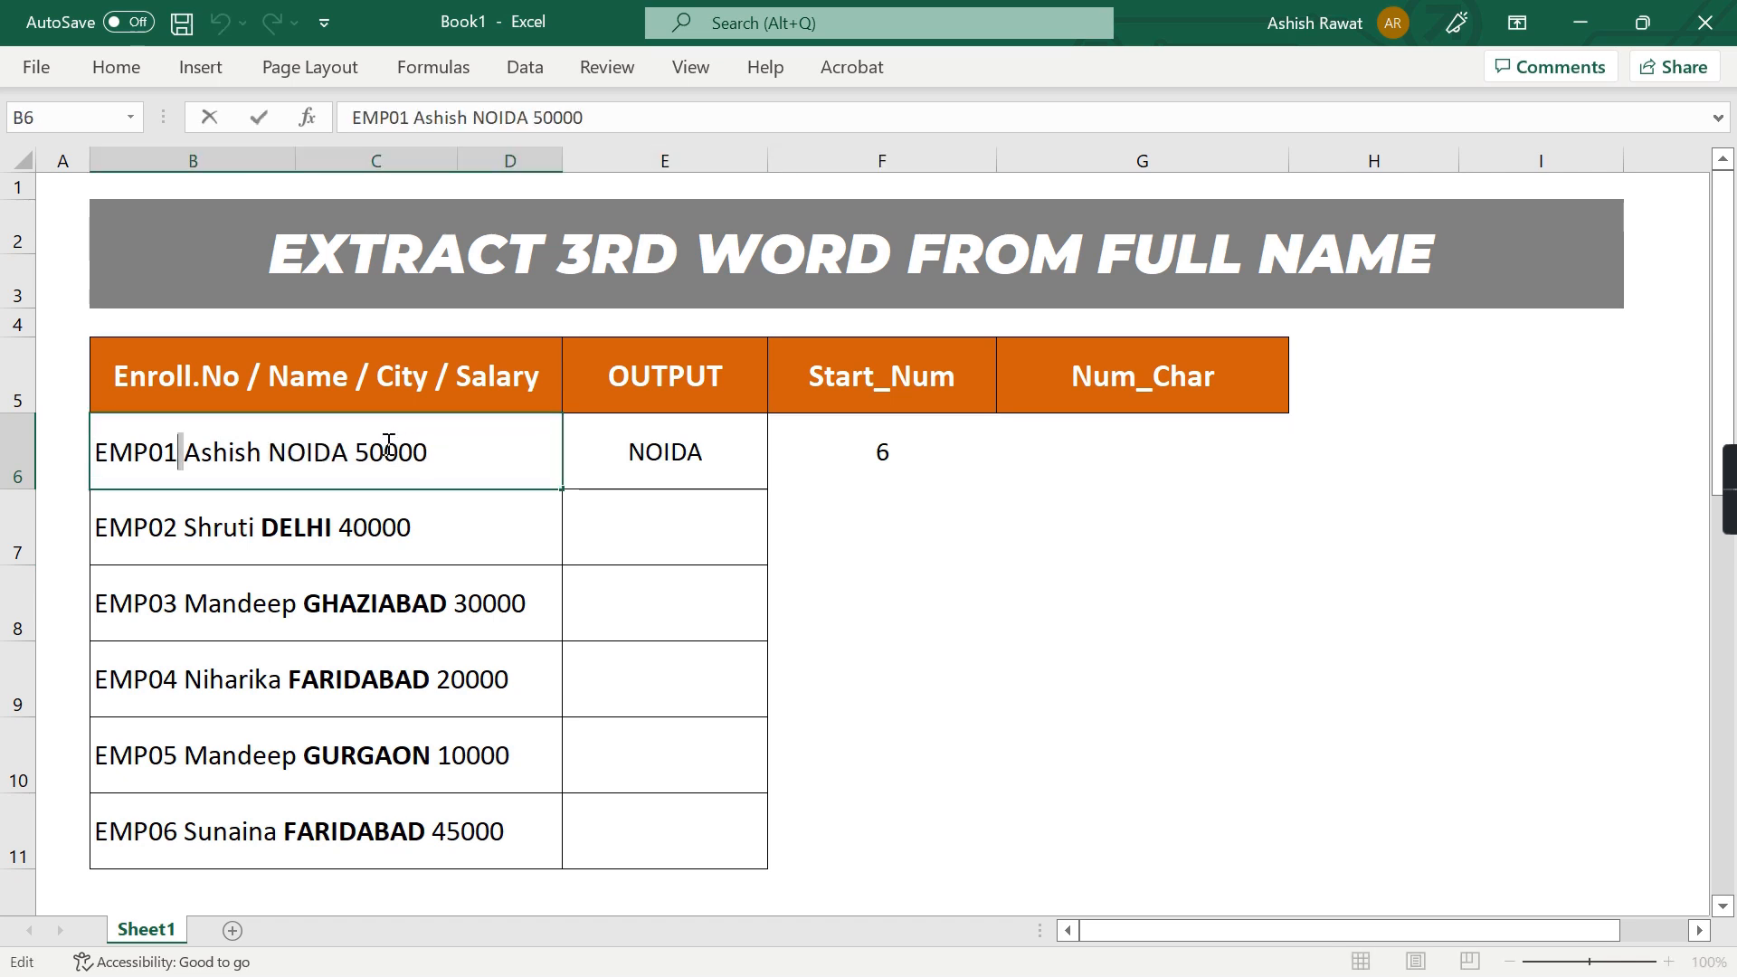
key(Left)
key(Left)
key(Left)
key(Left)
key(Left)
key(Right)
key(Right)
key(Right)
key(Right)
key(Right)
key(ctrl+Return)
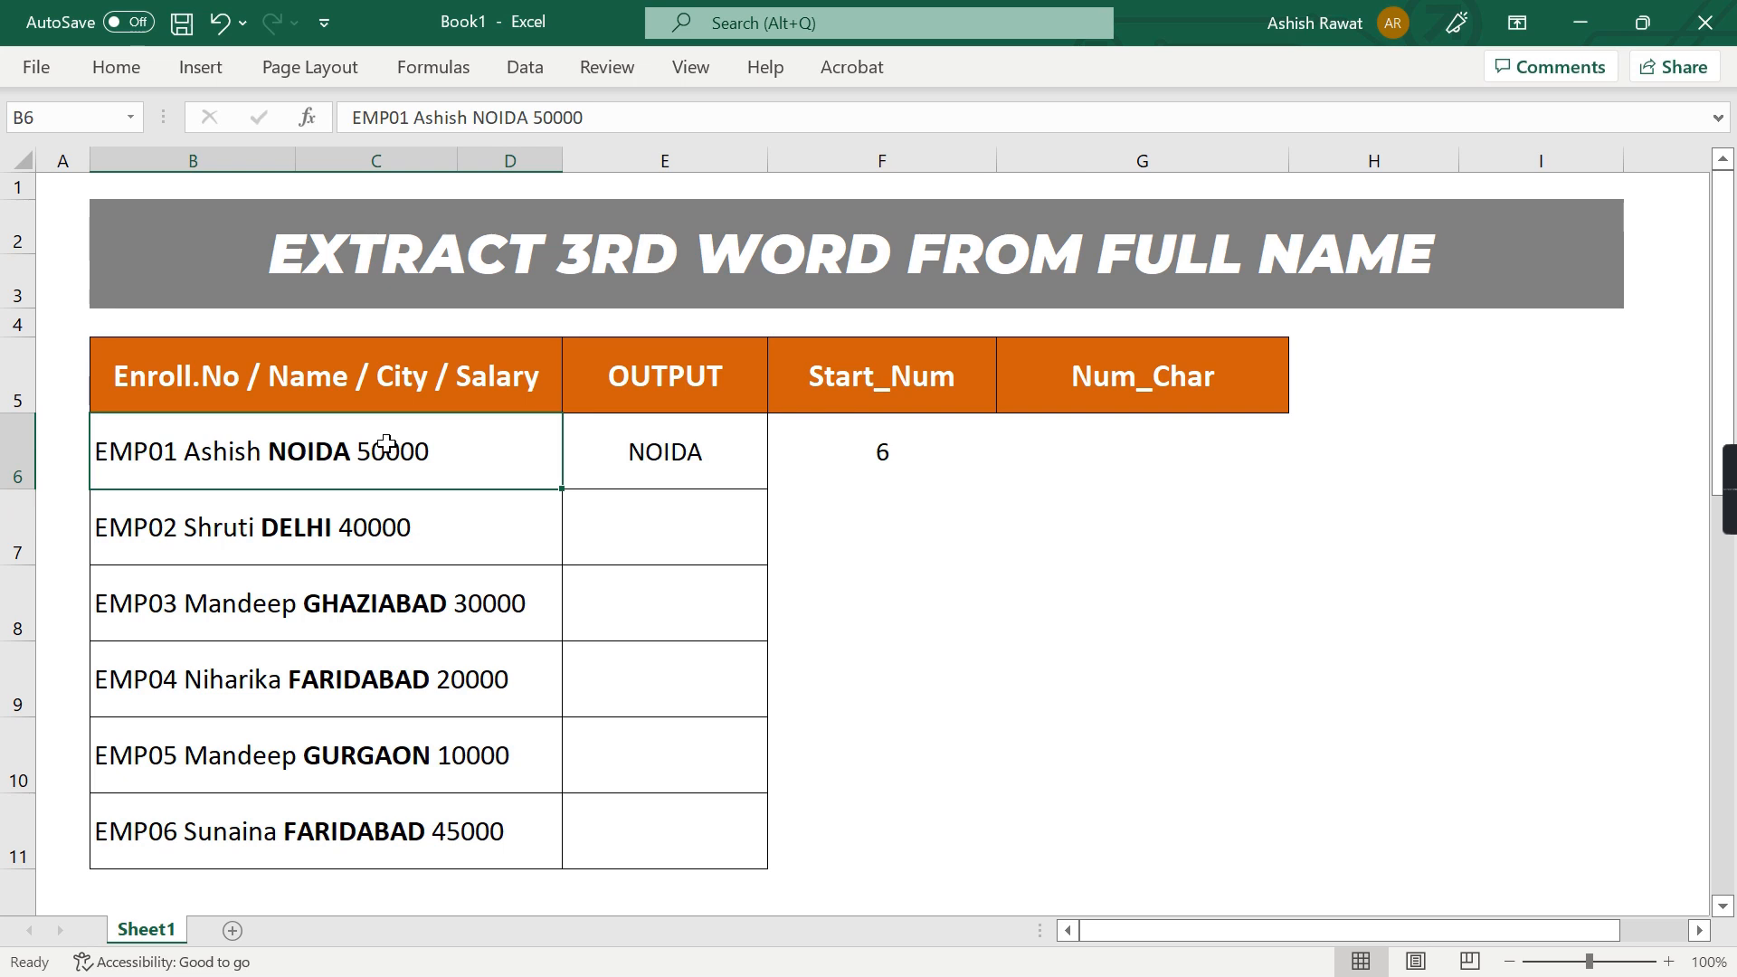
Compare the first and second spaces in B6's text to see where the third word starts
key(F2)
key(ctrl+Left)
key(ctrl+Left)
key(ctrl+Left)
key(ctrl+Right)
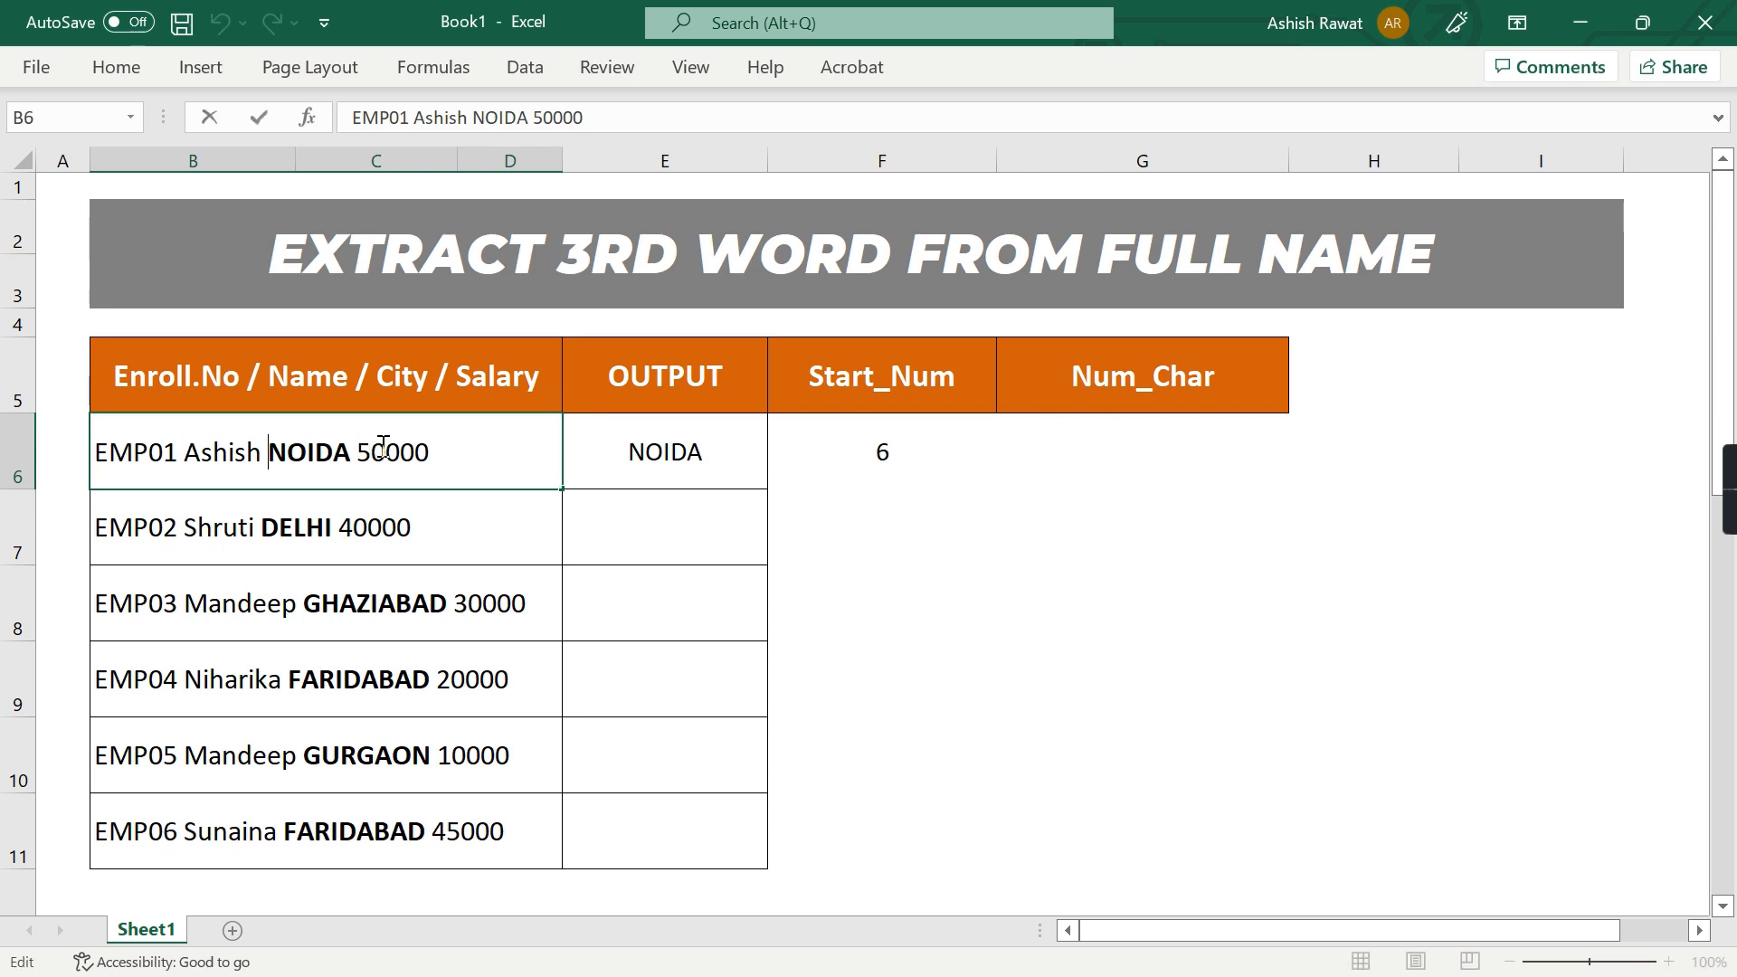
key(Home)
key(ctrl+Right)
key(shift+Left)
key(Right)
key(ctrl+Right)
key(shift+Left)
key(Right)
key(shift+Right)
key(Escape)
key(Right)
key(Right)
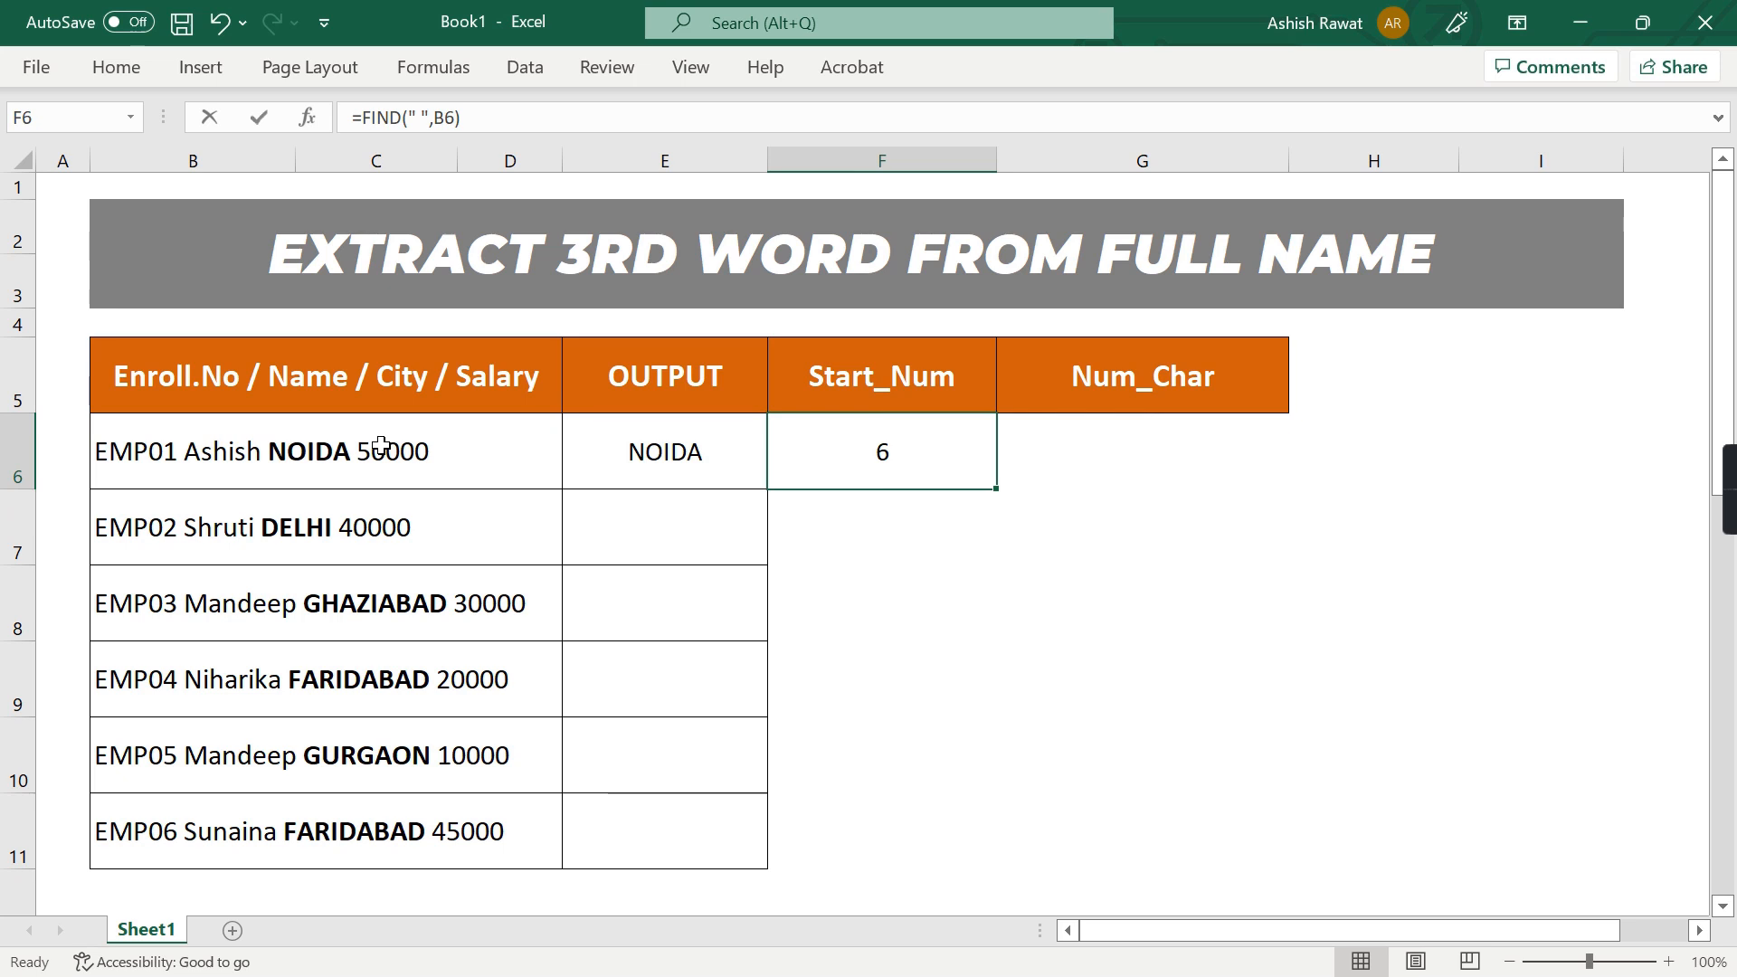
Extend the formula in F6 to =FIND(" ",B6,FIND(" ",B6)+1) to locate the second space
key(F2)
key(Left)
key(Left)
key(Left)
key(Left)
key(Left)
key(Right)
key(Right)
key(Right)
key(Right)
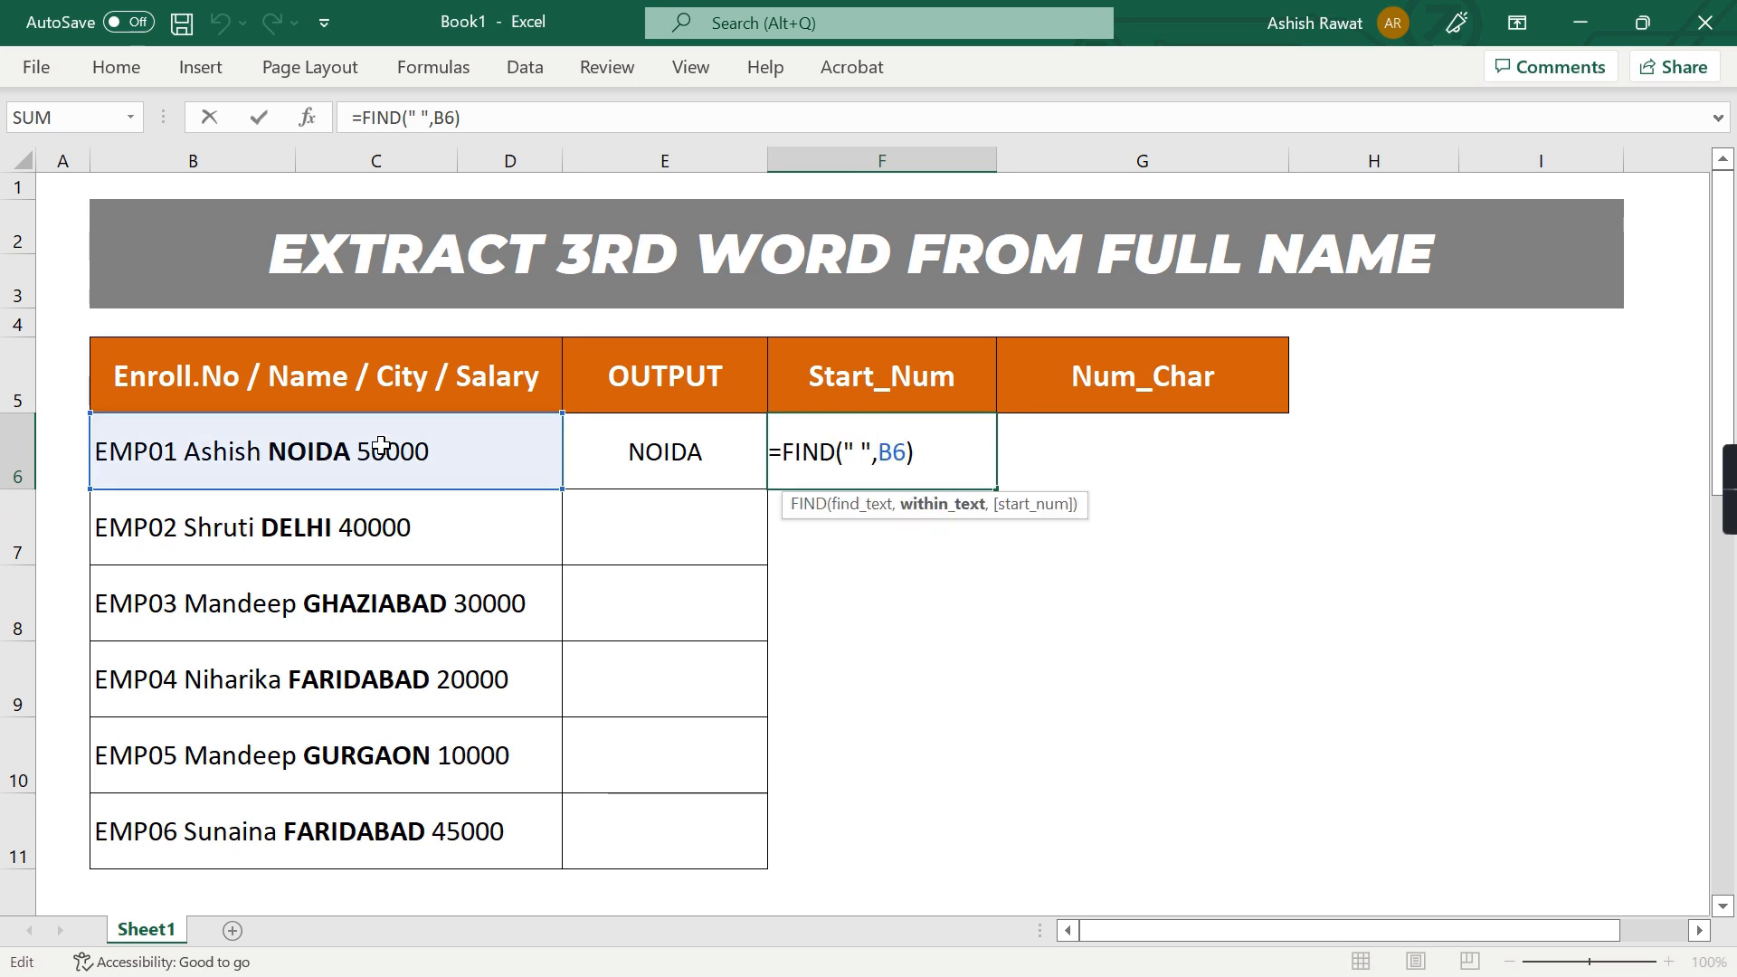
text(,FIND()
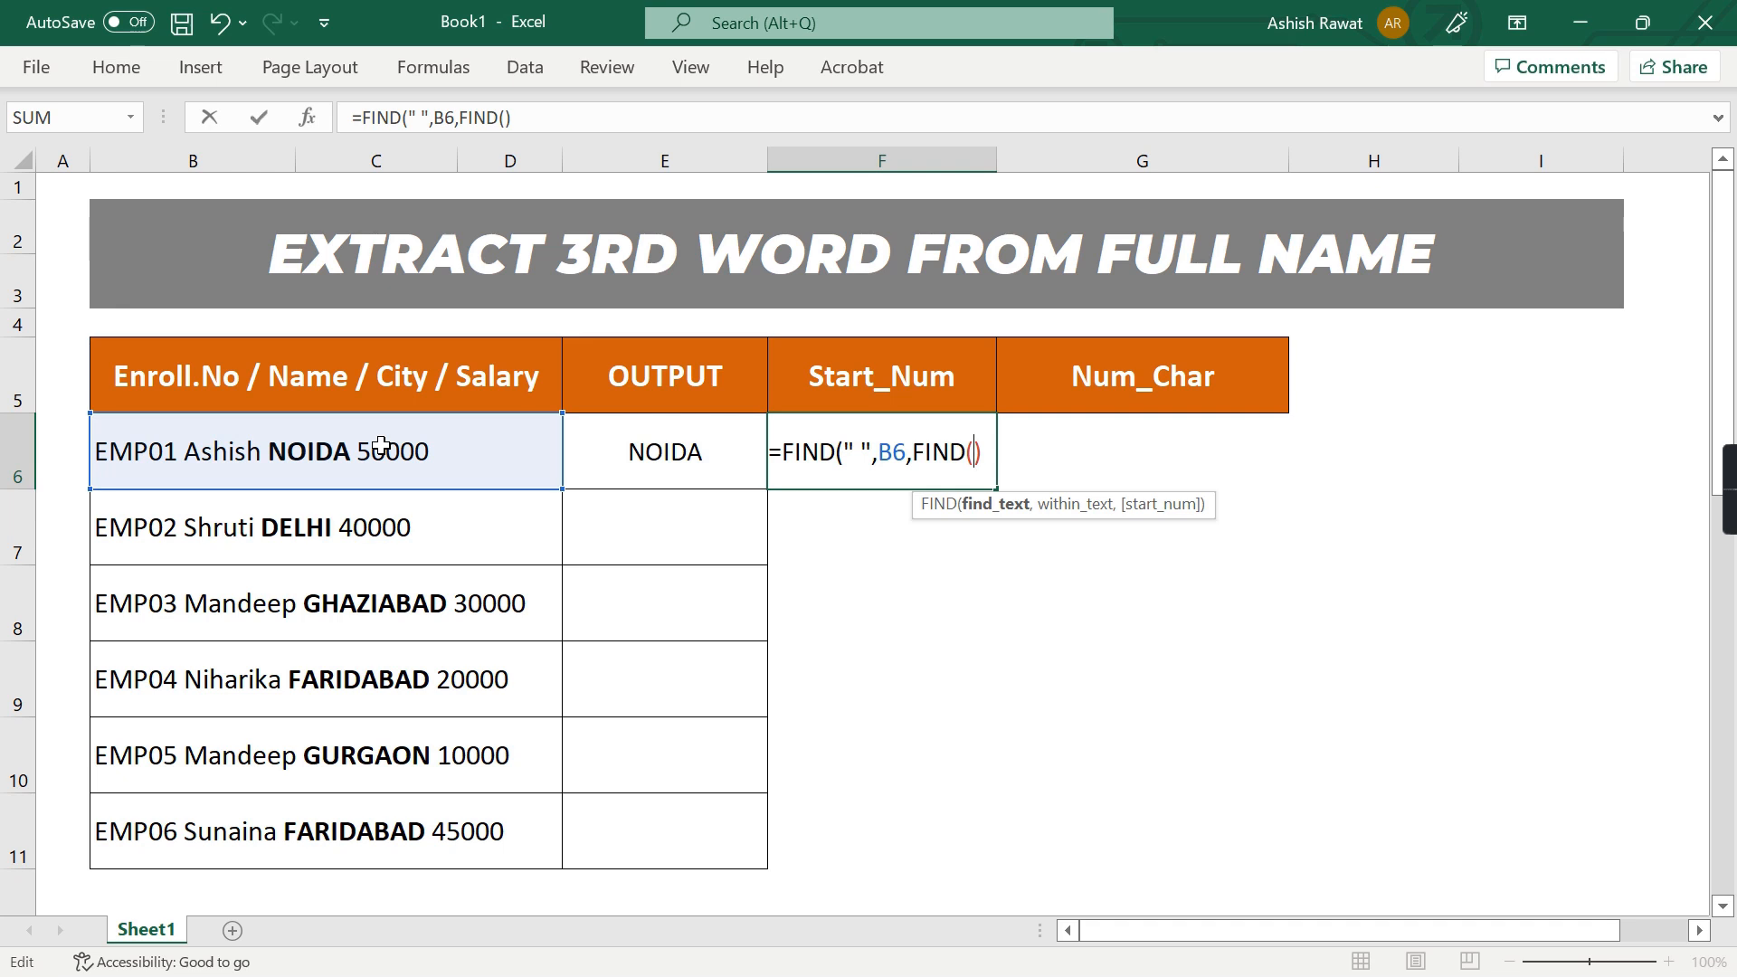
text(" )
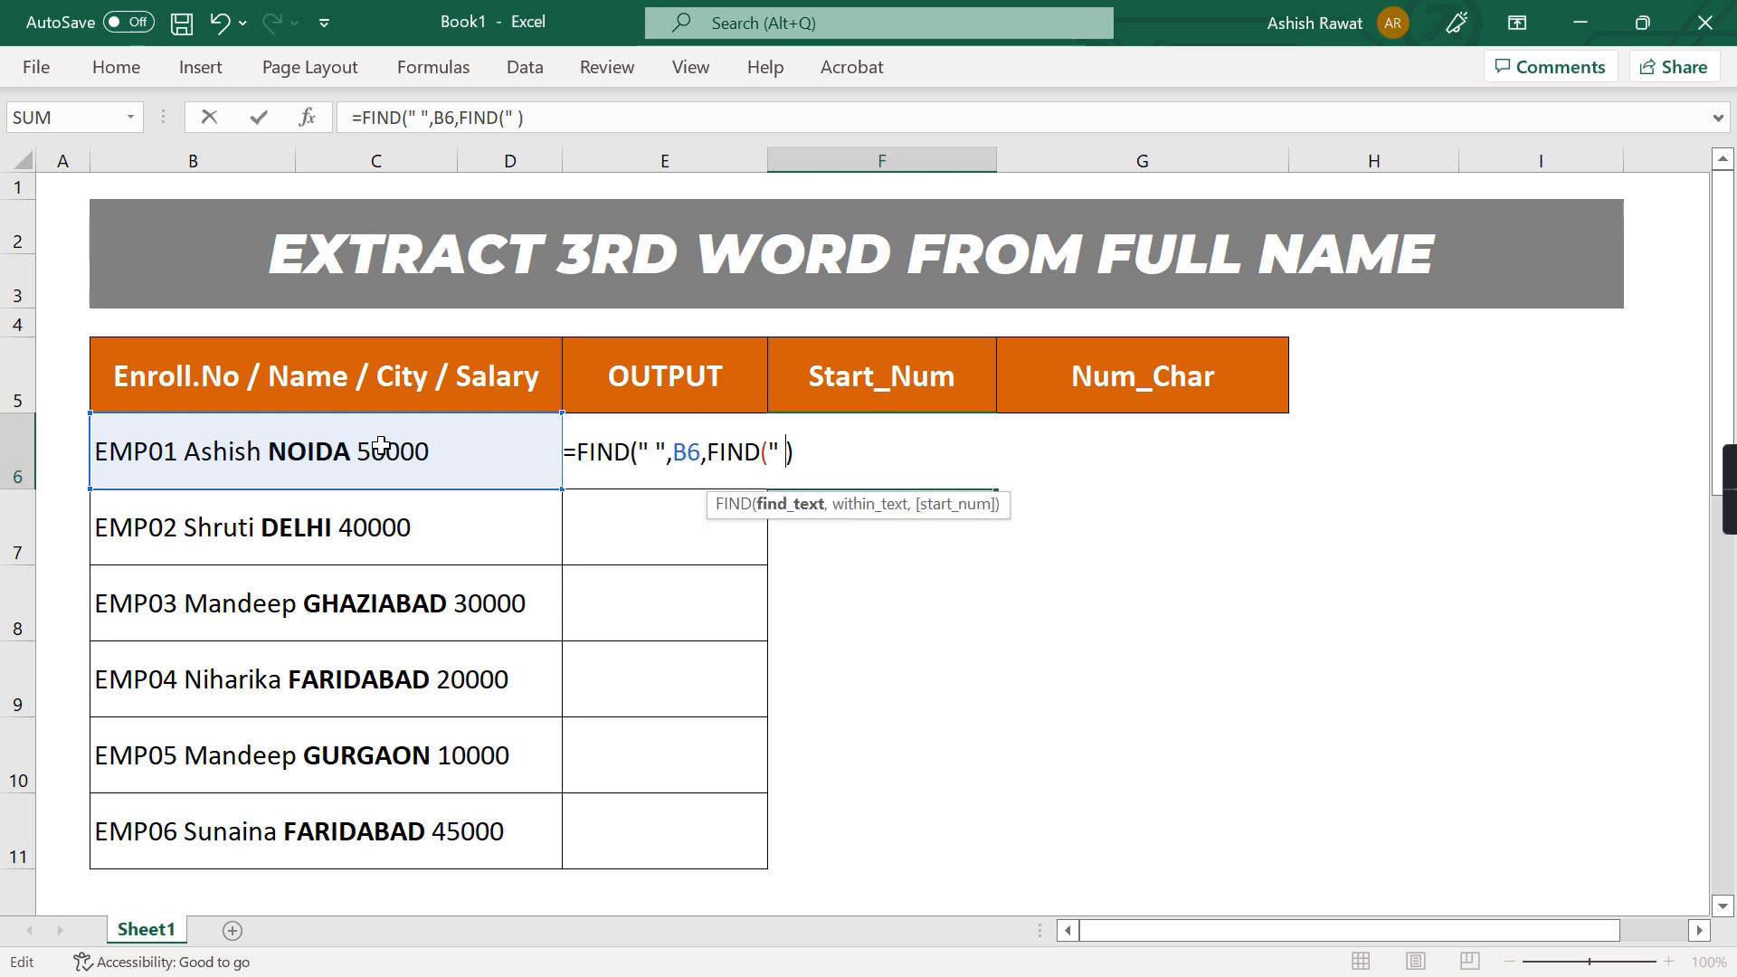
text(",)
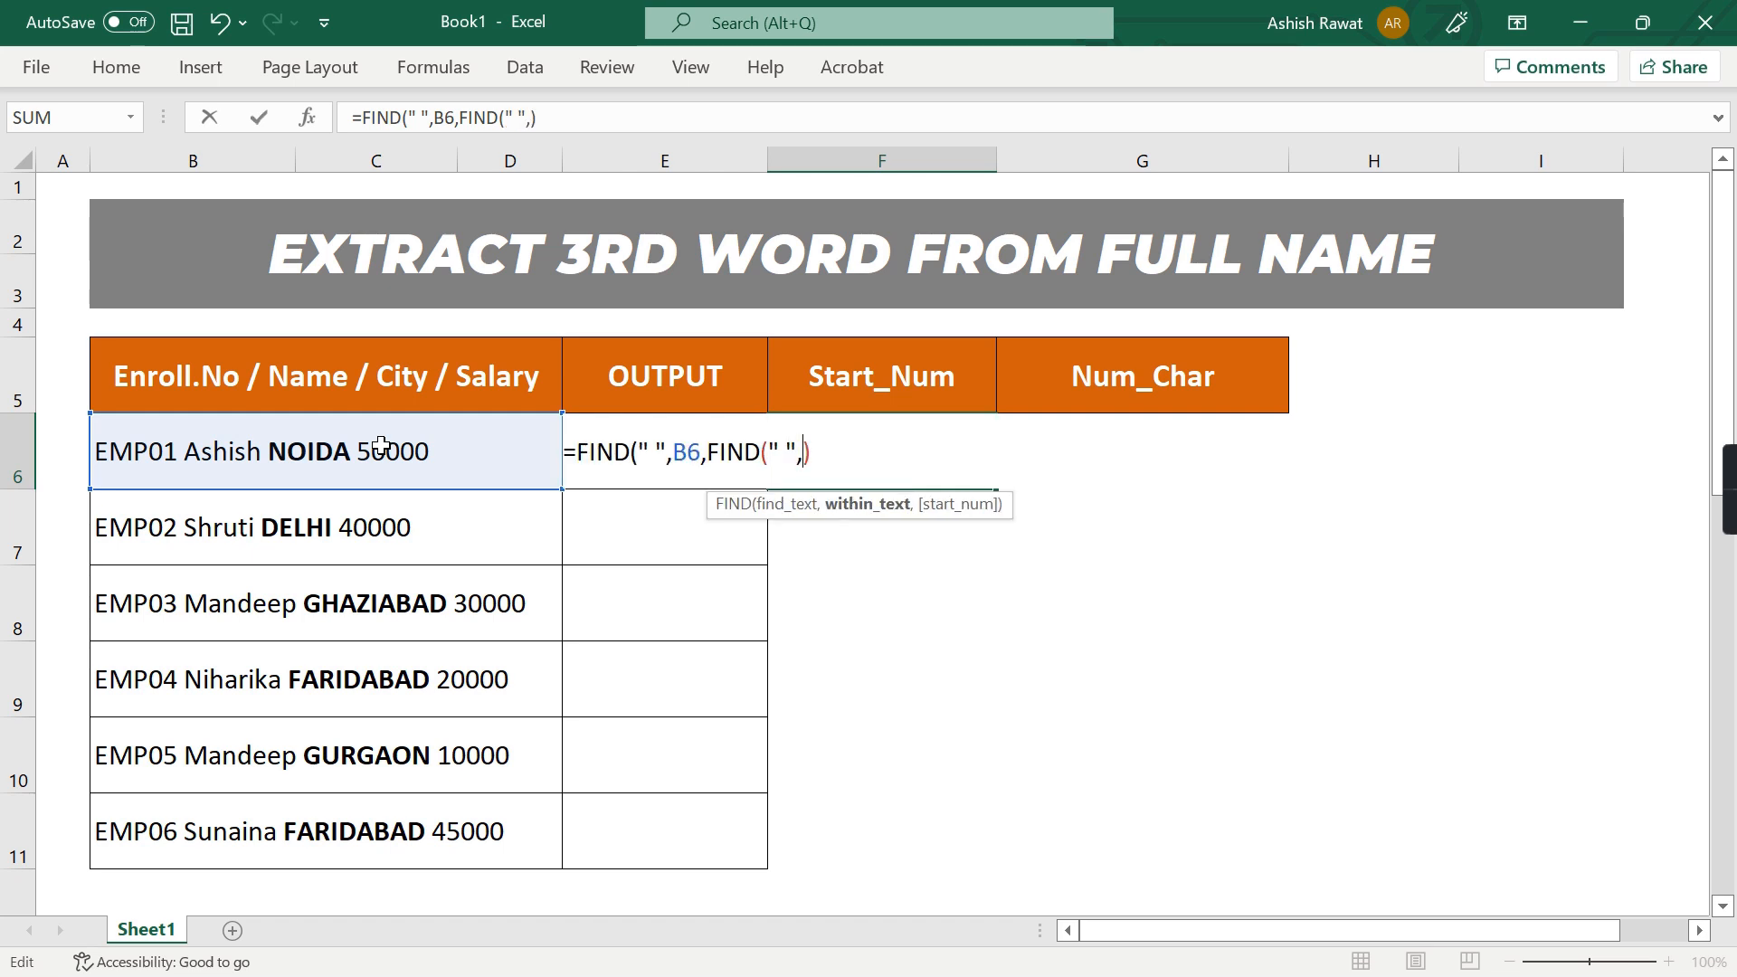
text(B6)
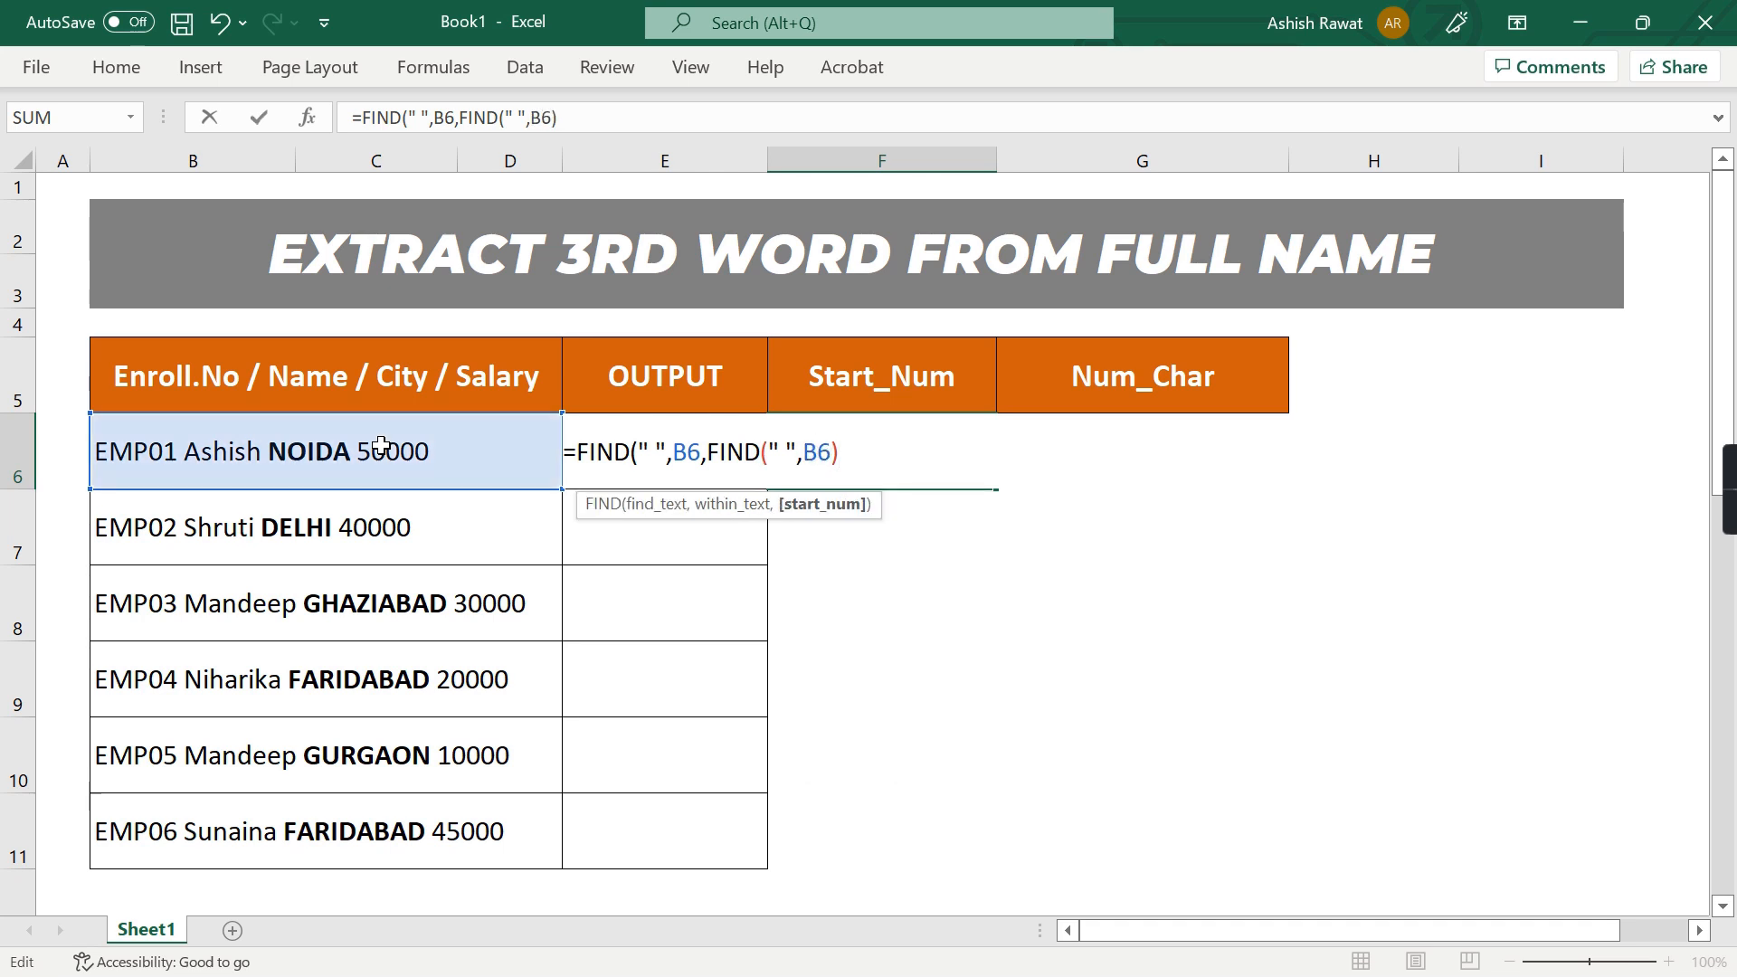
text(1)
key(Return)
Remove the +1 from the nested FIND in F6, leaving =FIND(" ",B6,FIND(" ",B6))
key(Return)
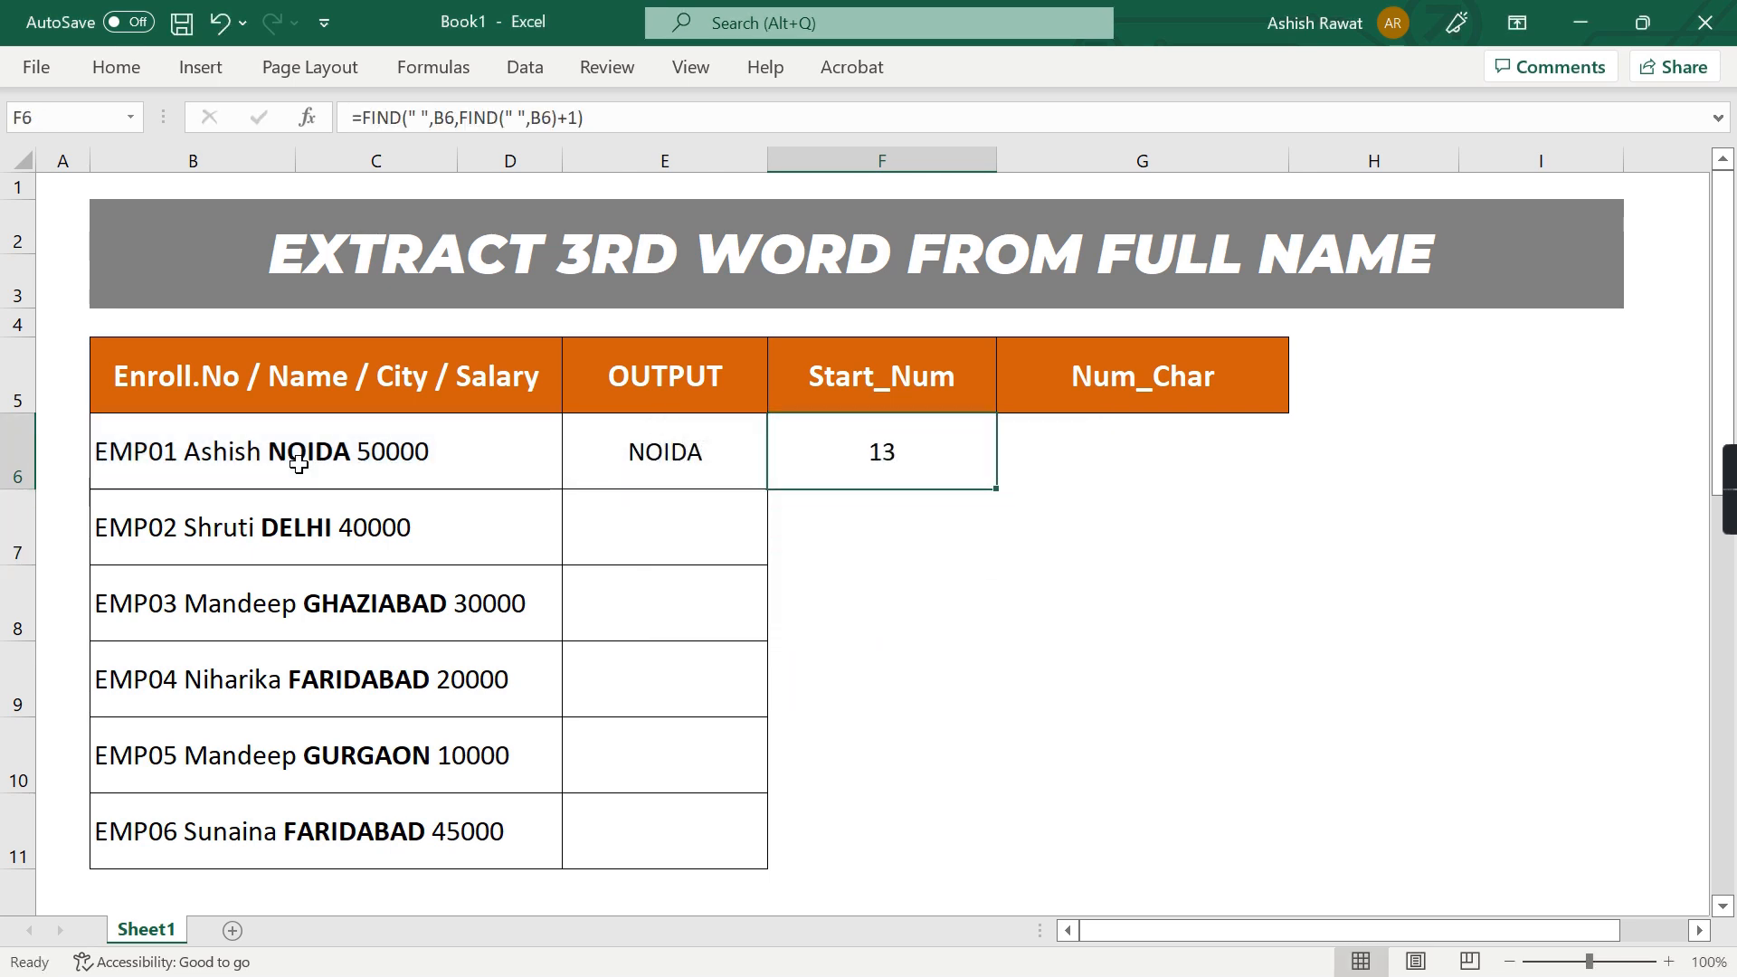
key(F2)
key(BackSpace)
key(BackSpace)
key(BackSpace)
key(BackSpace)
key(Return)
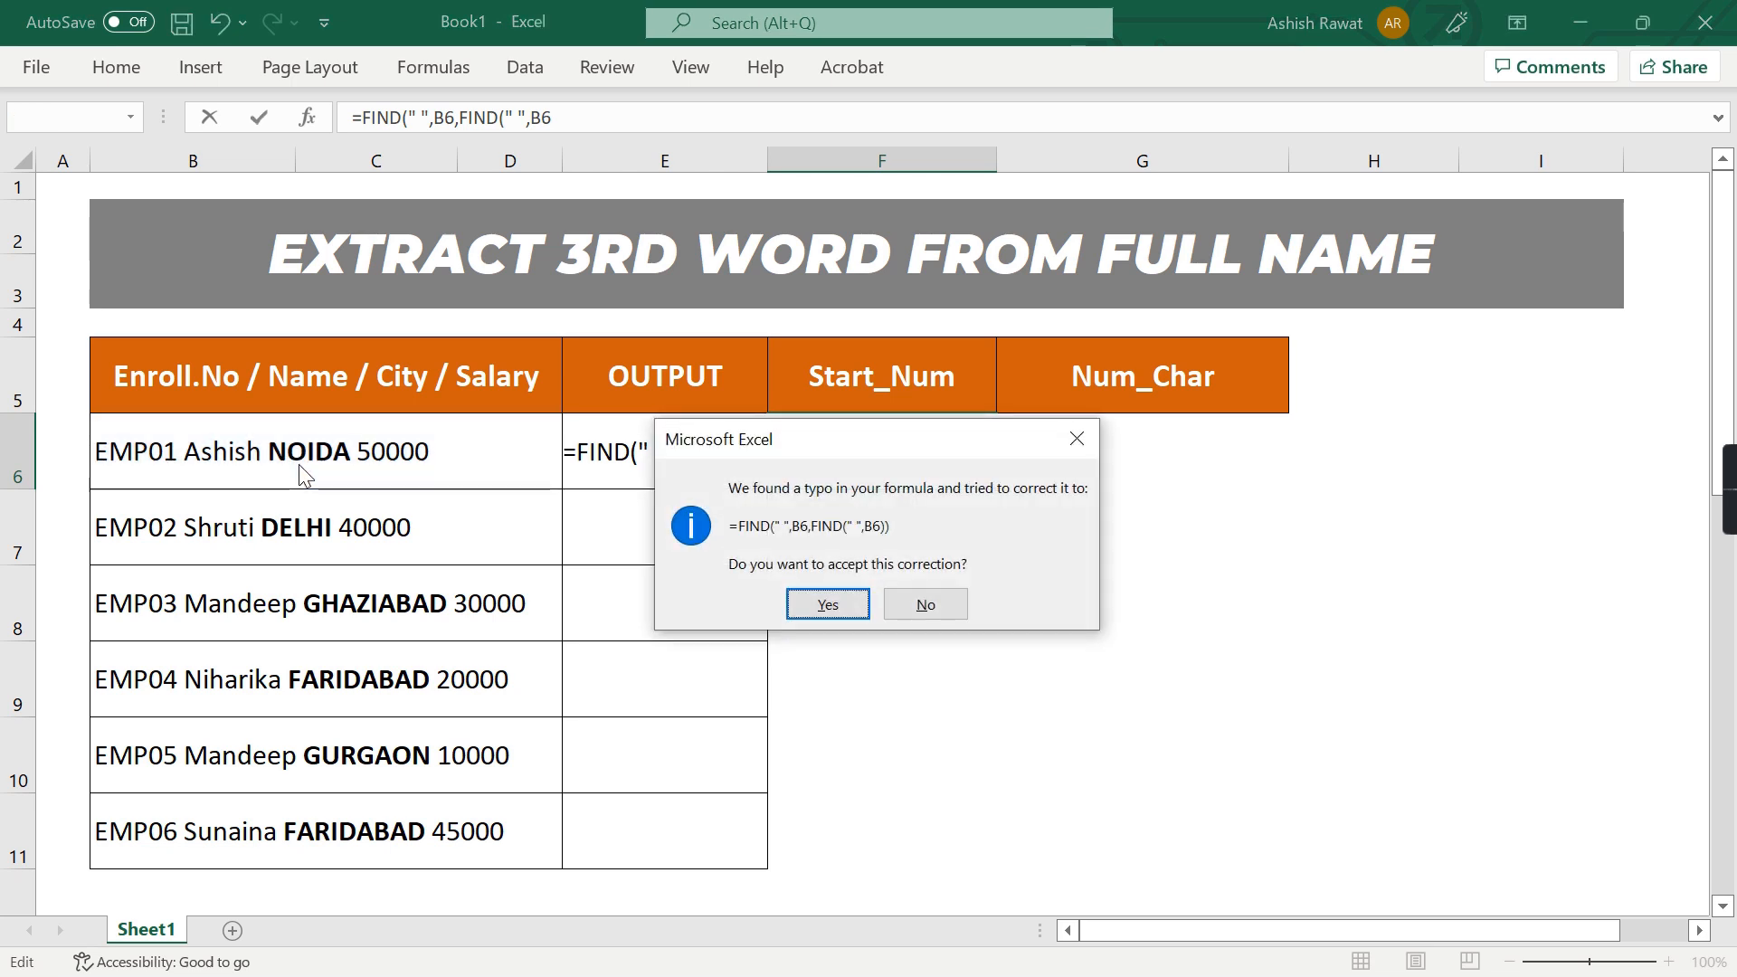
key(Return)
key(Up)
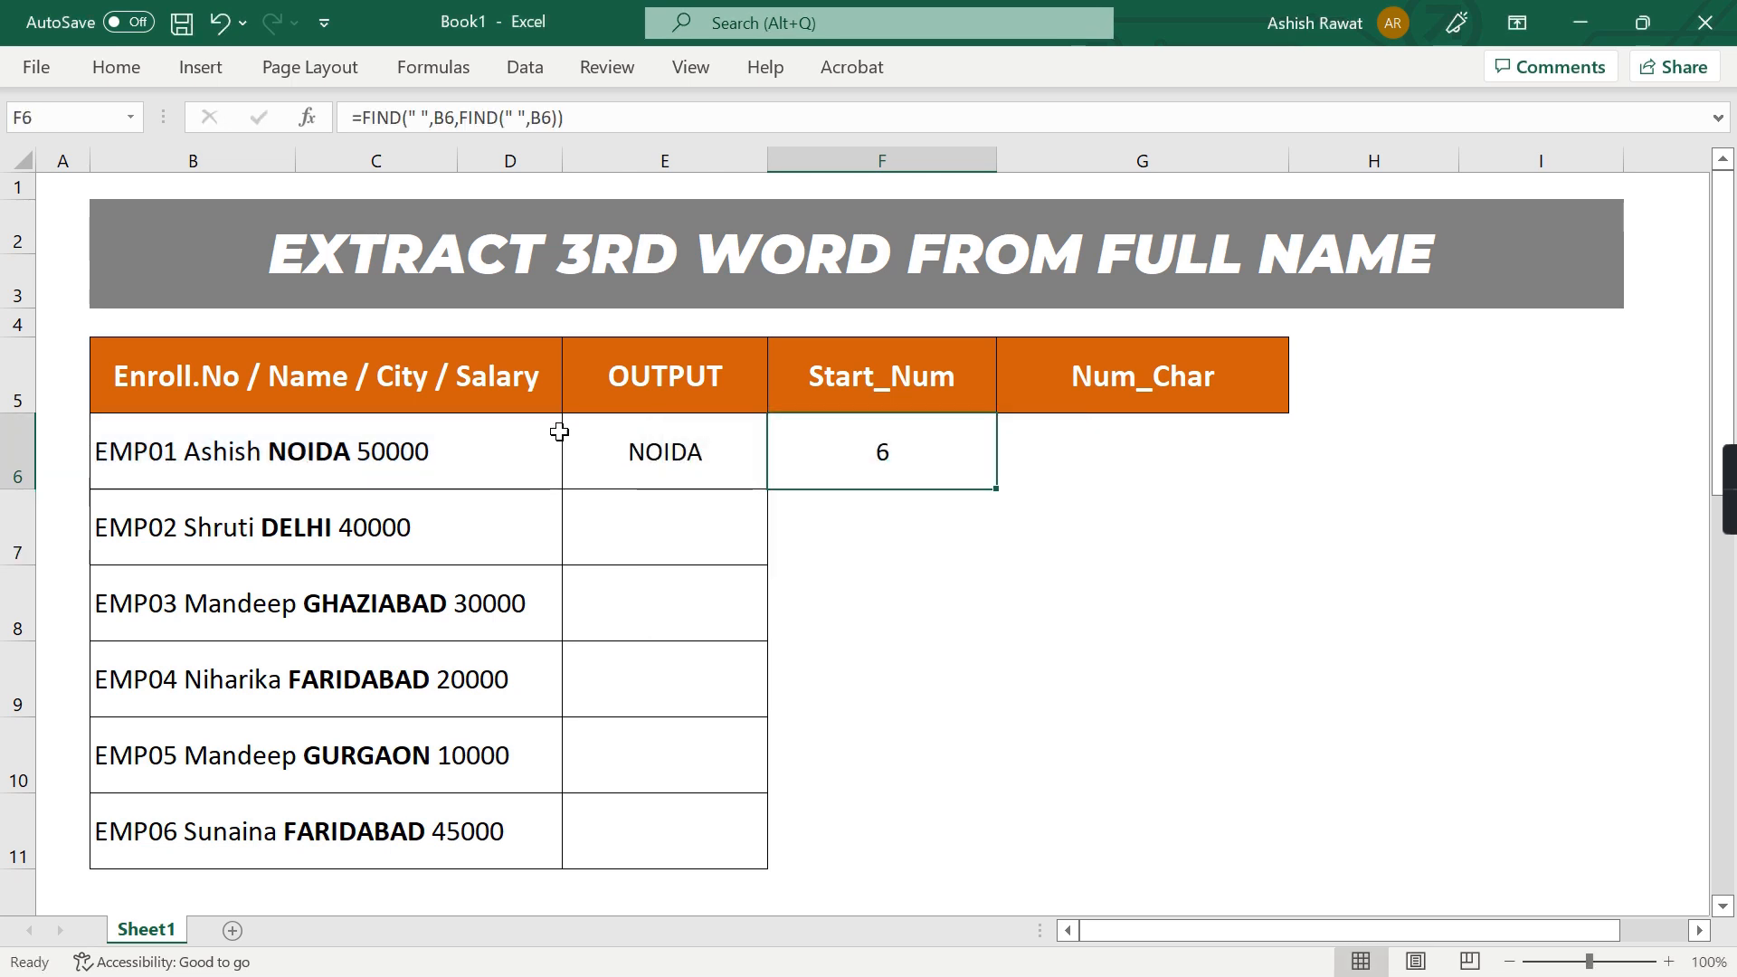
Add +1 back to the nested FIND's result within the F6 formula
key(F2)
key(BackSpace)
text(+1)
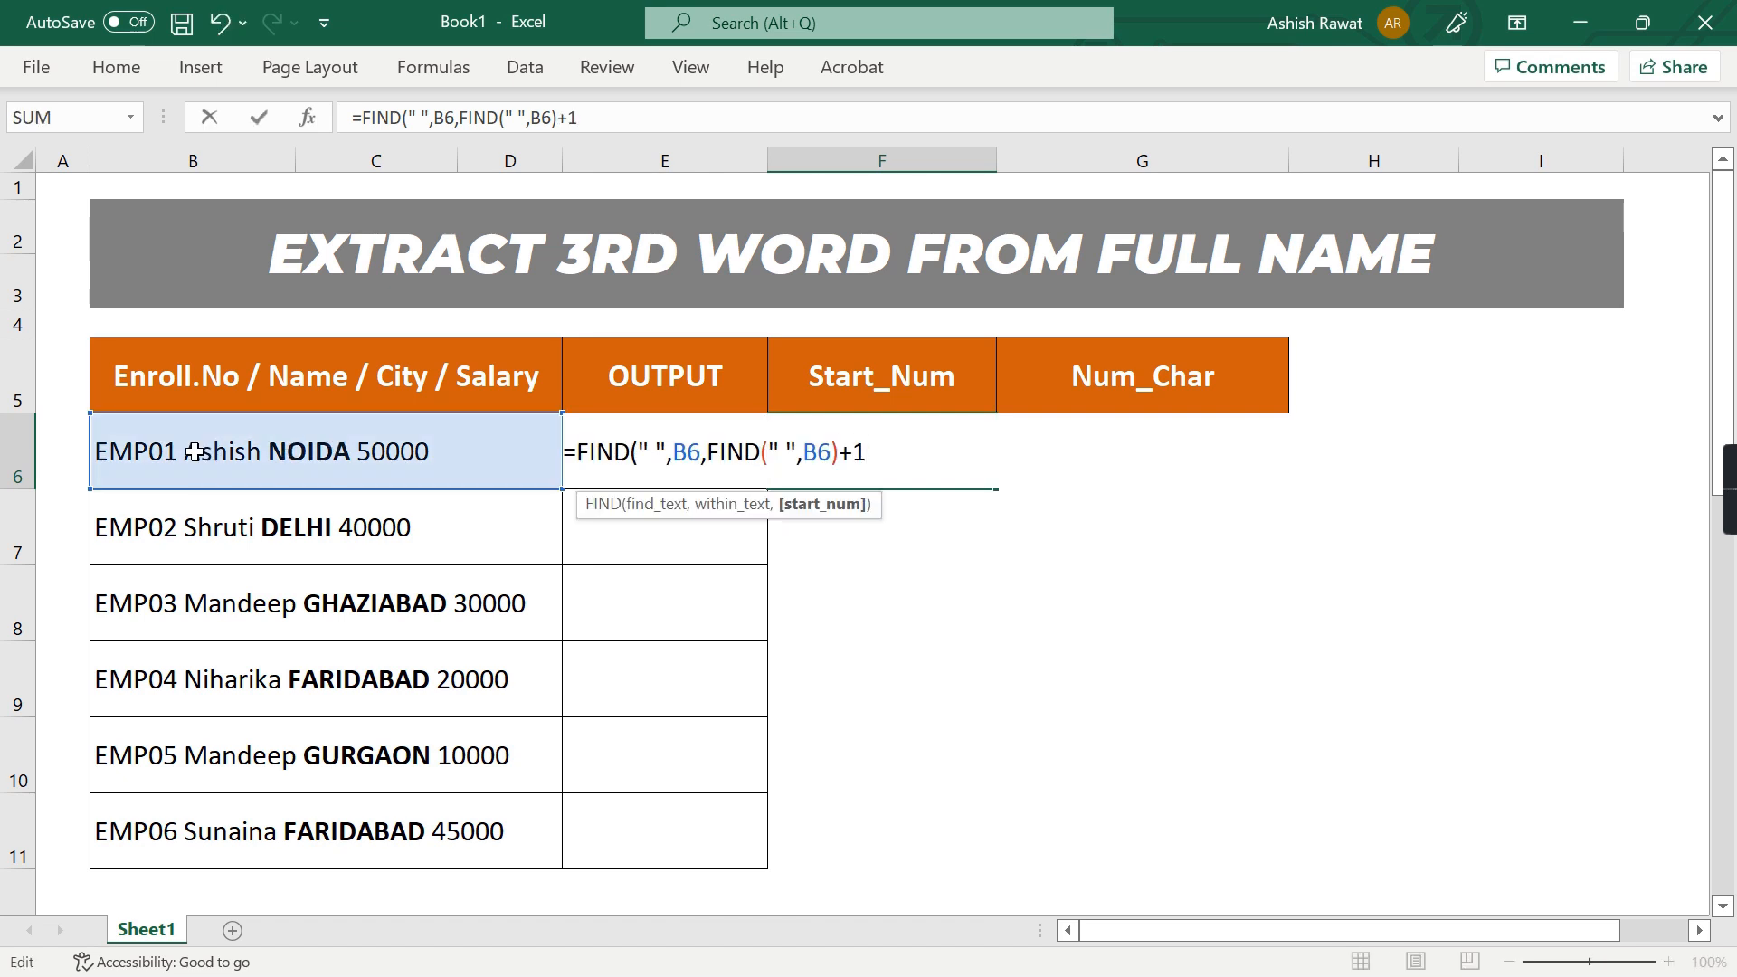
key(Return)
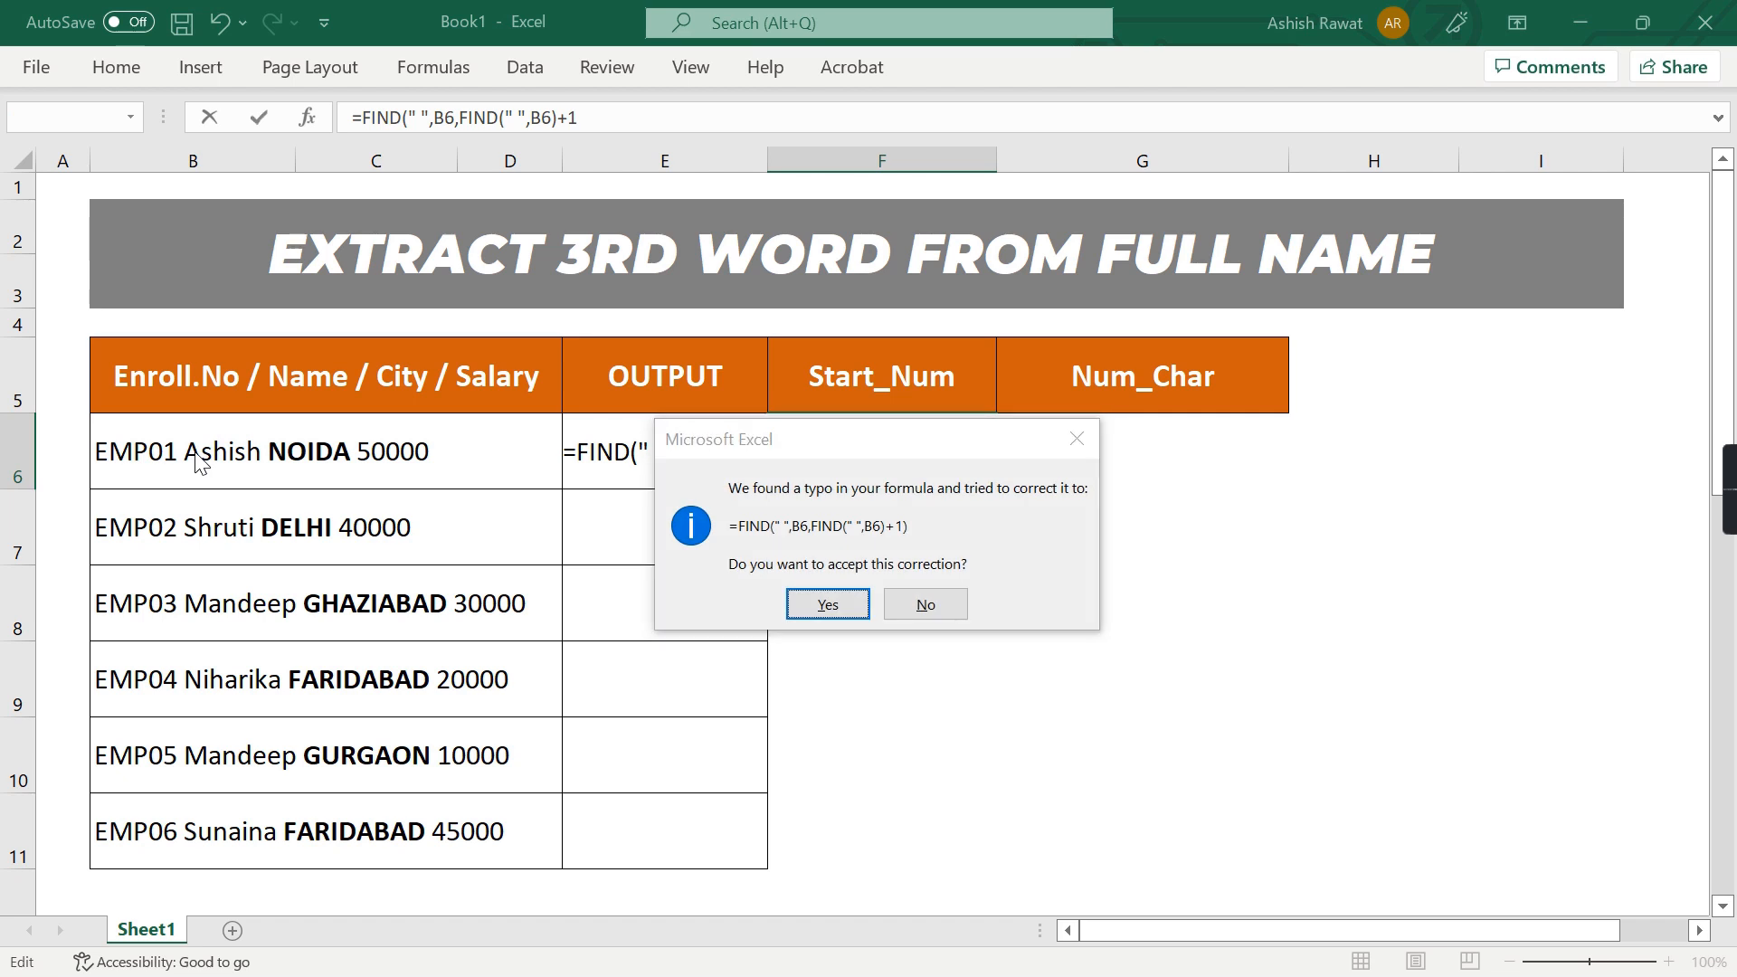
key(Return)
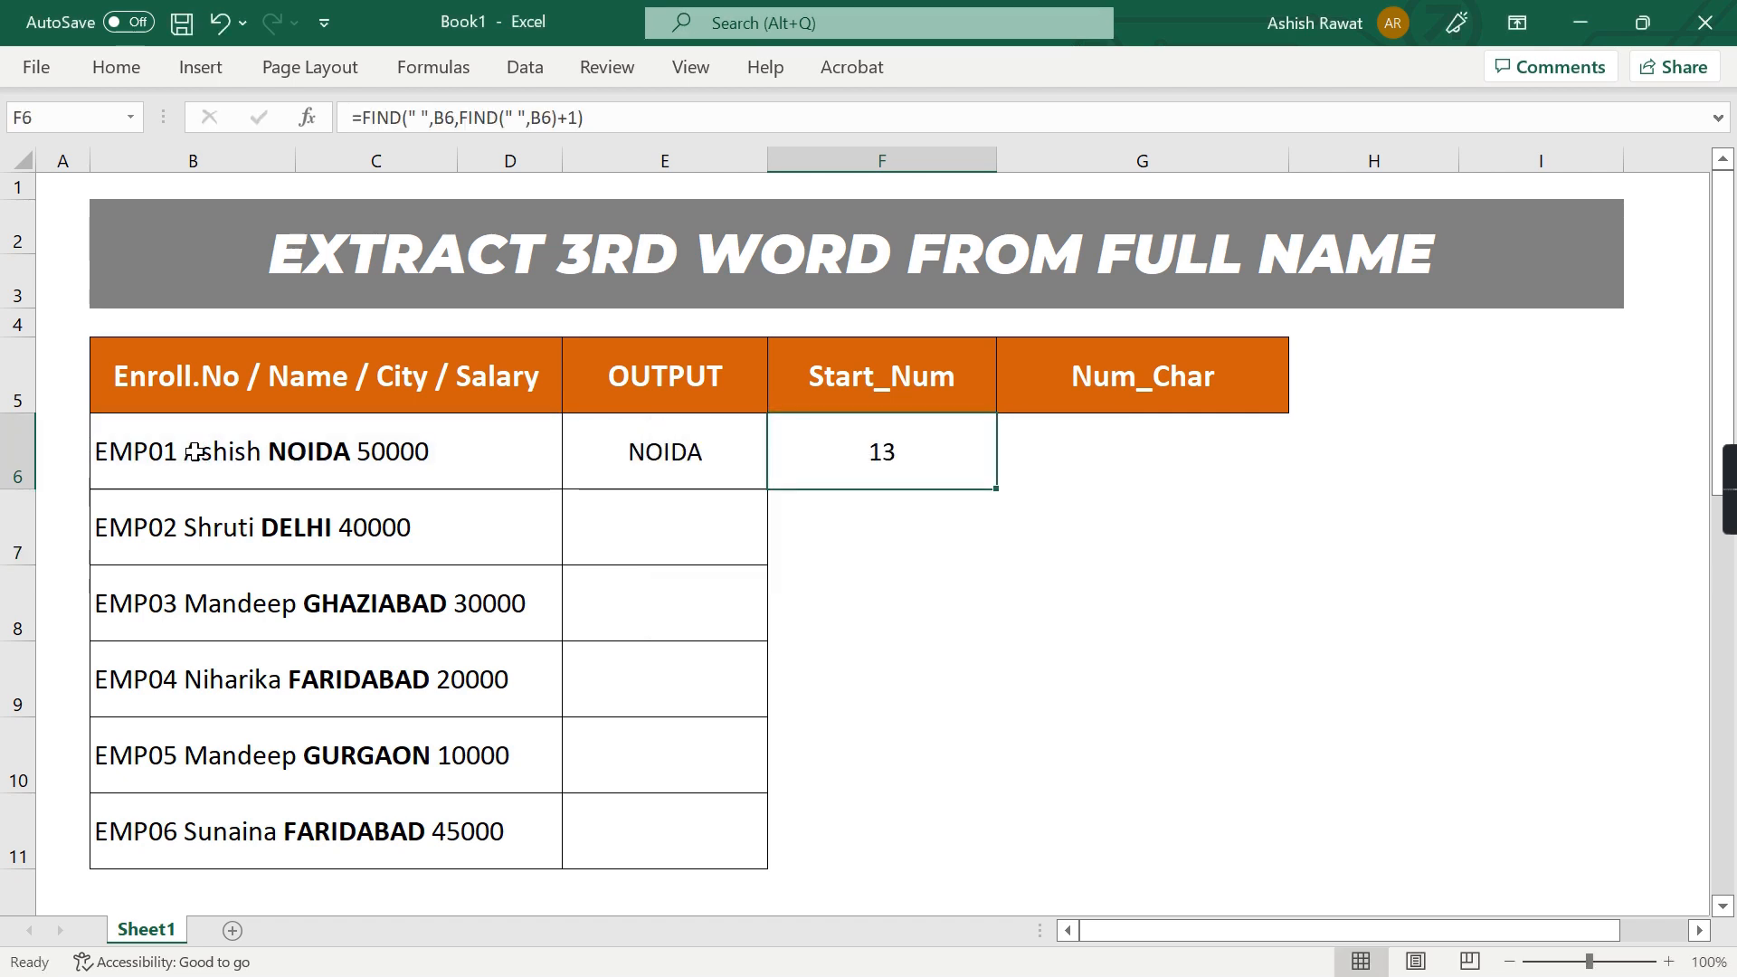
Append +1 to the F6 formula, making it =FIND(" ",B6,FIND(" ",B6)+1)+1, for the third word's start position
key(F2)
text(+)
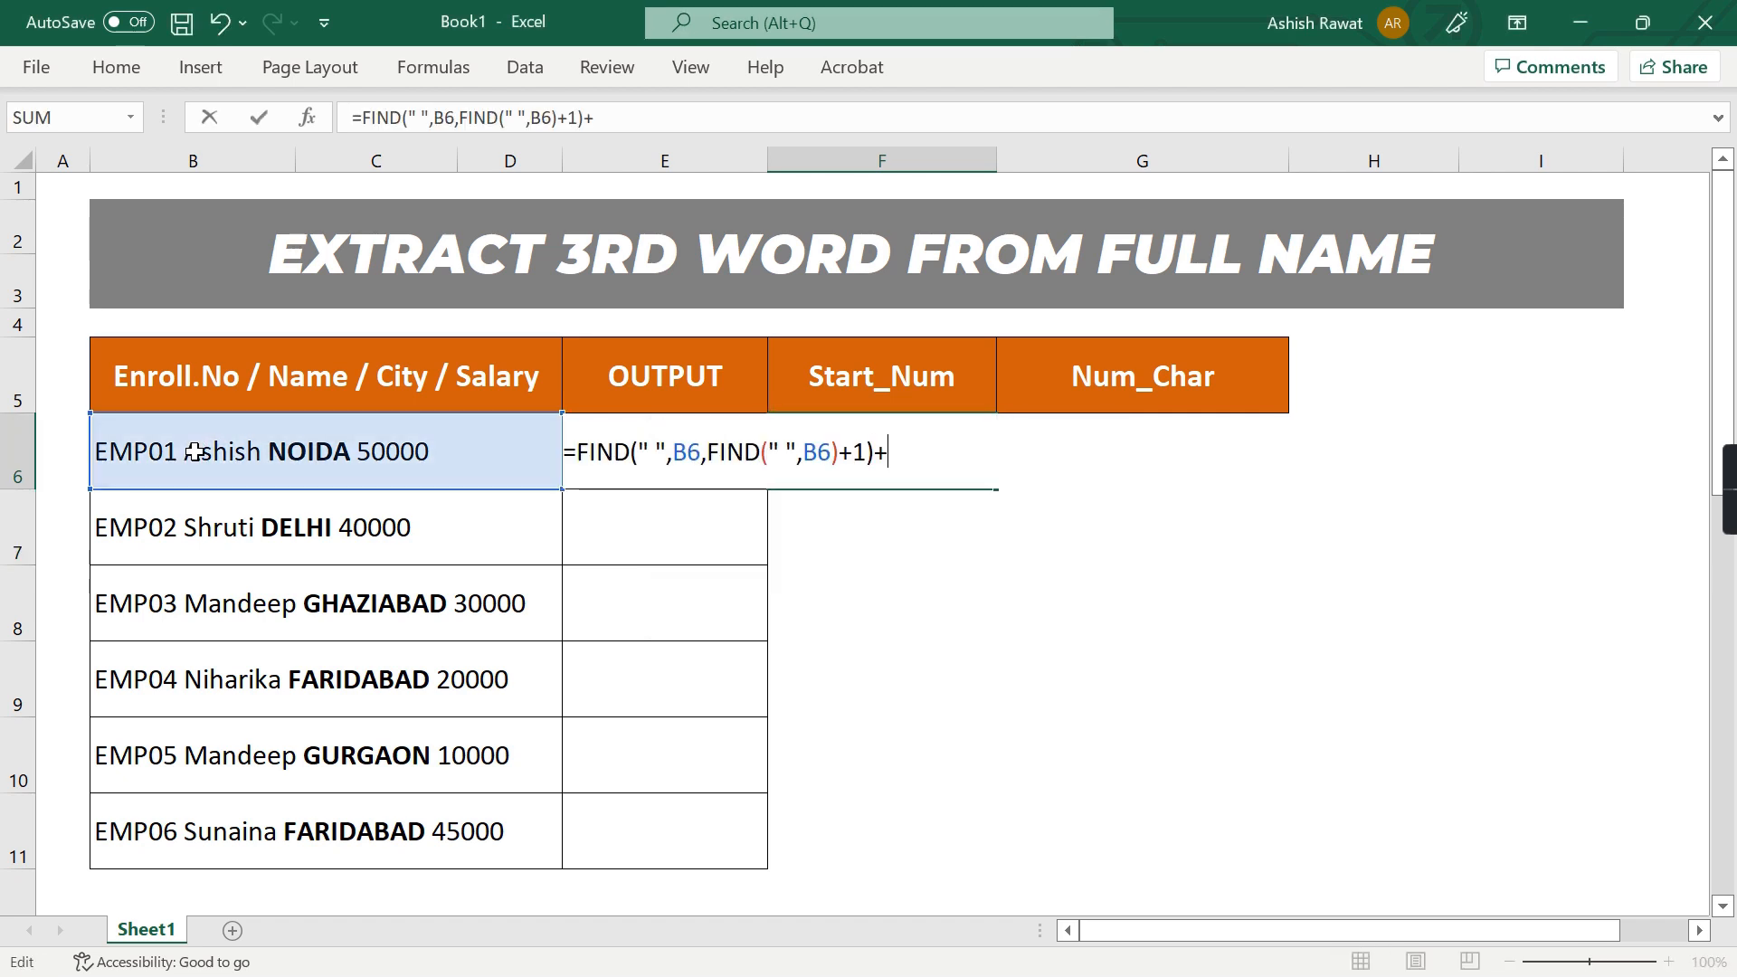
text(1)
key(Return)
key(Up)
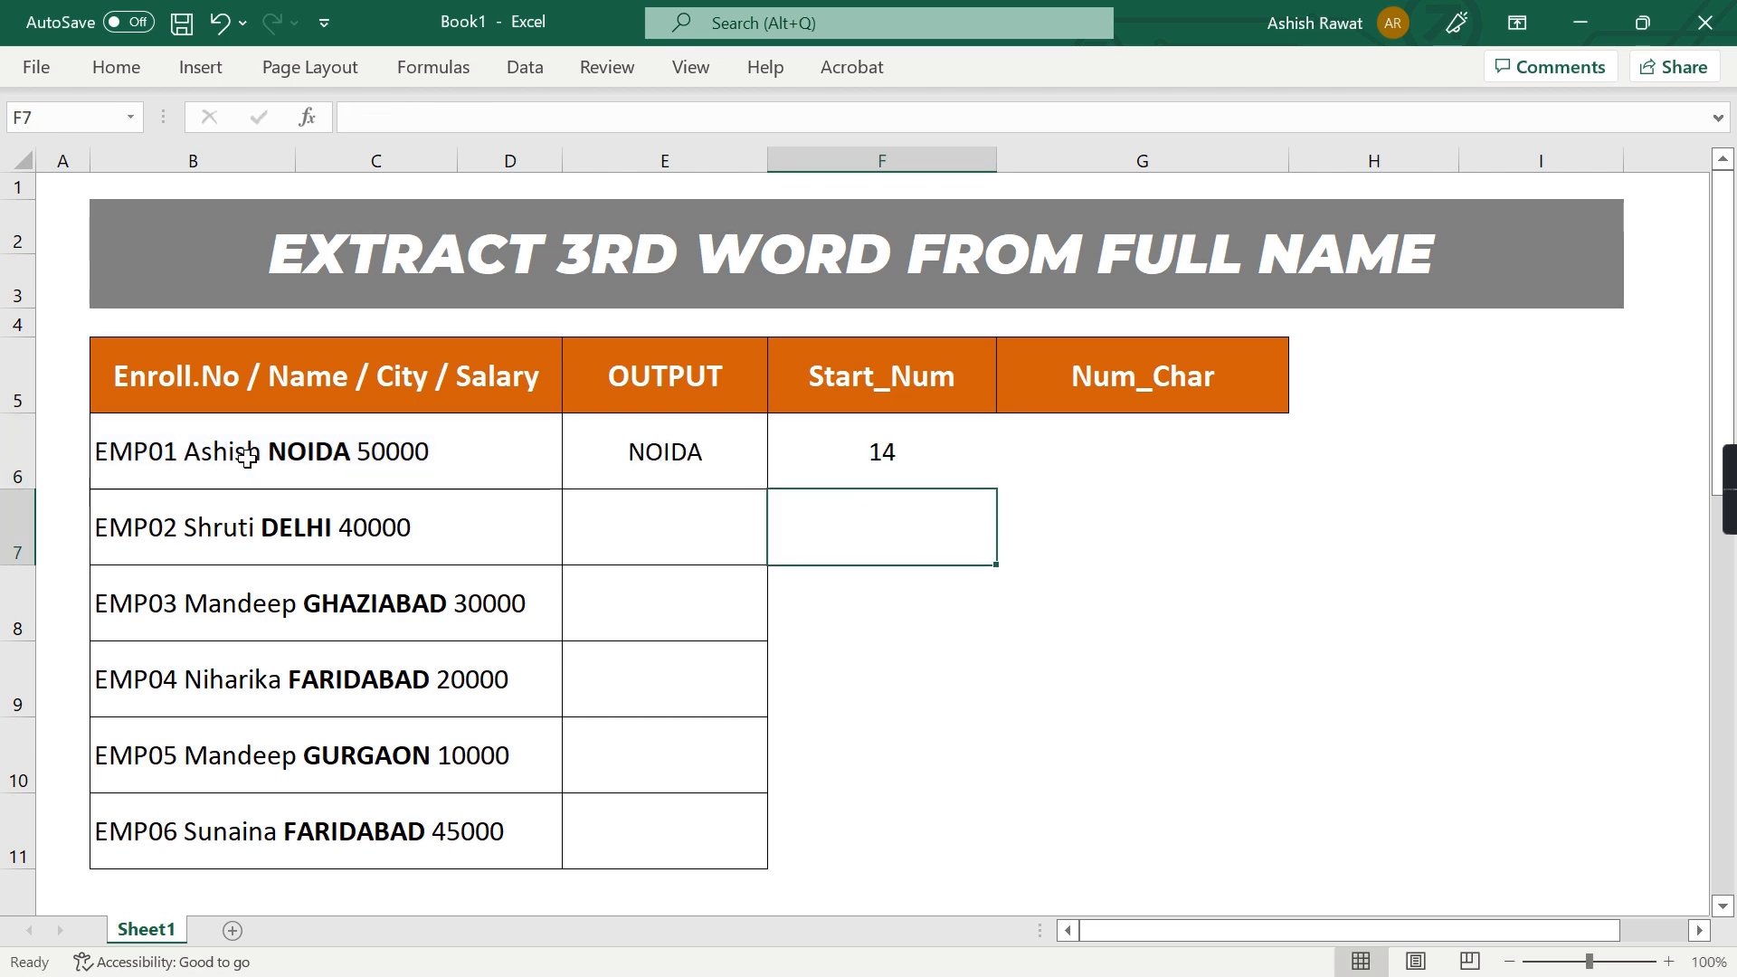
Compare the start_num argument of the MID formula in E6 with the Start_Num result
key(Left)
key(F2)
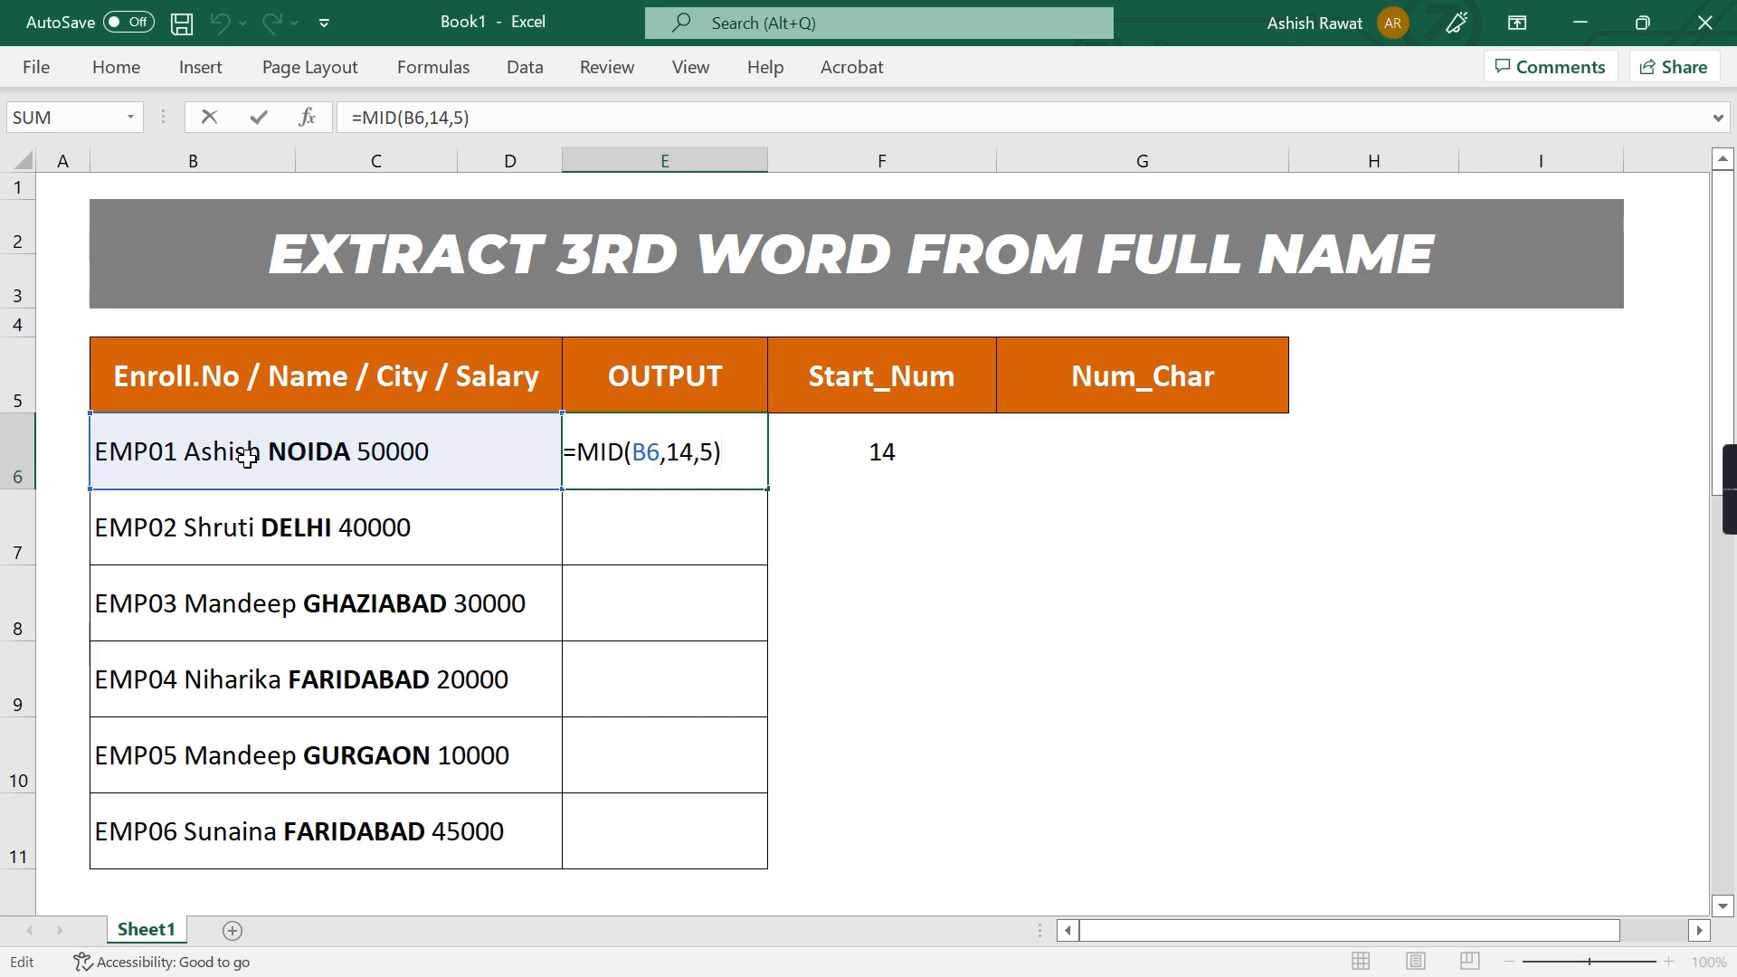
key(Return)
key(Up)
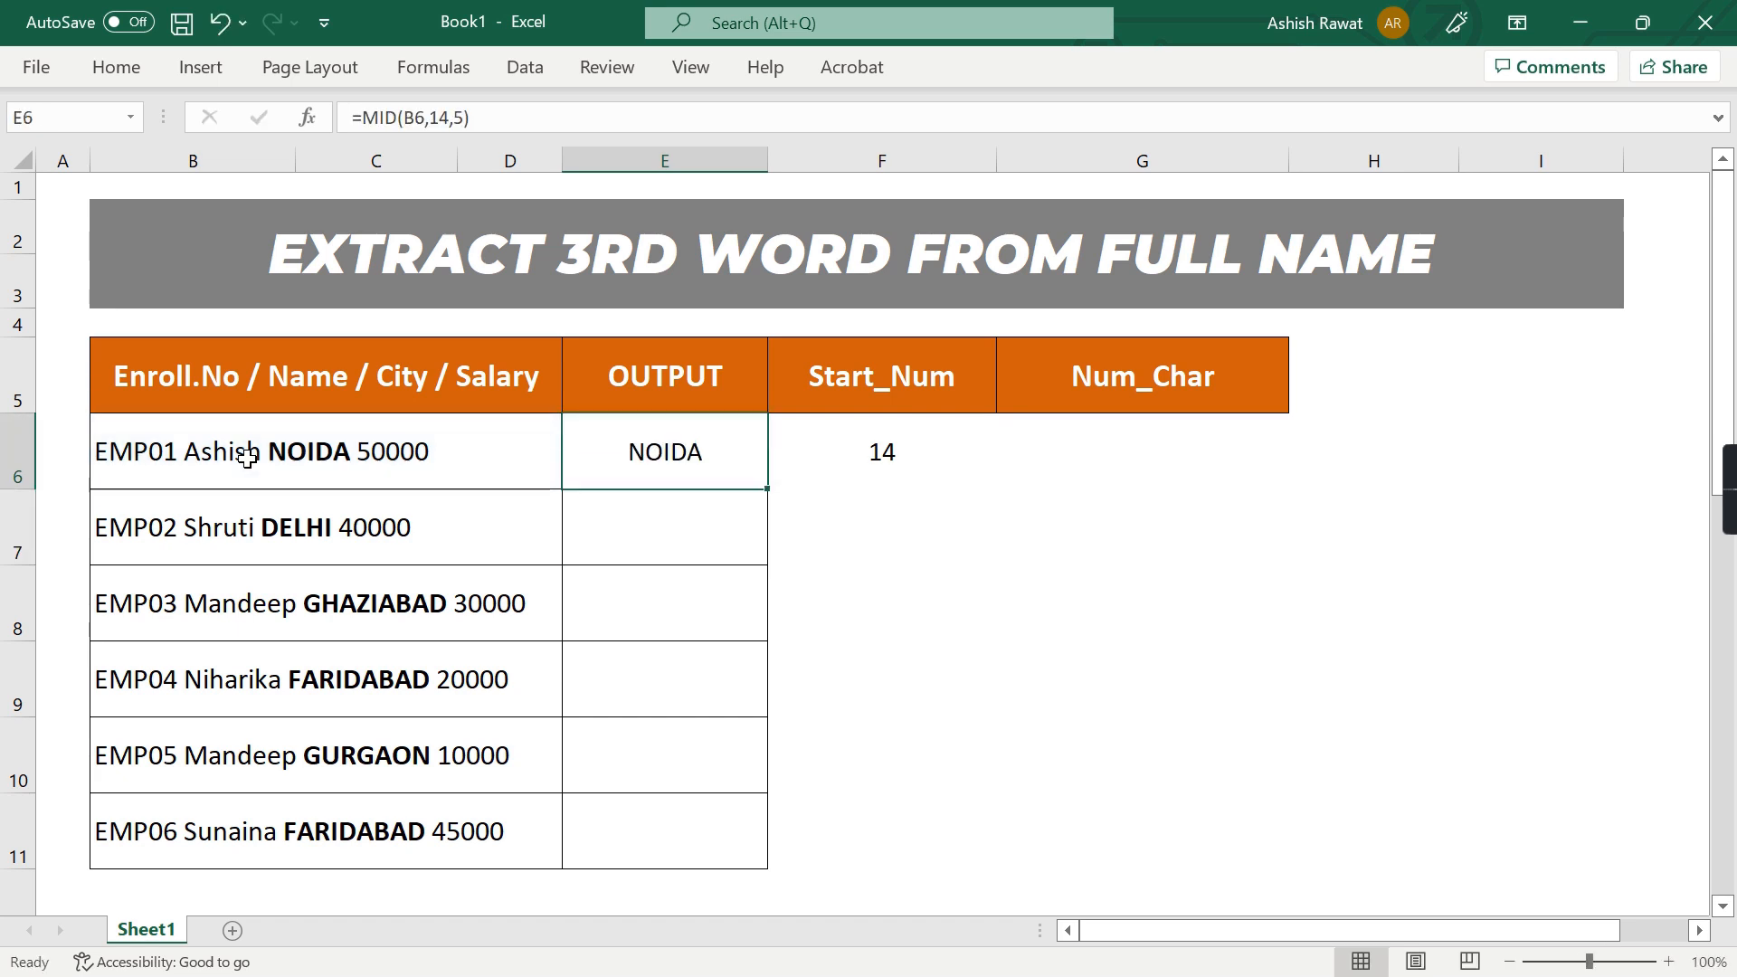
key(F2)
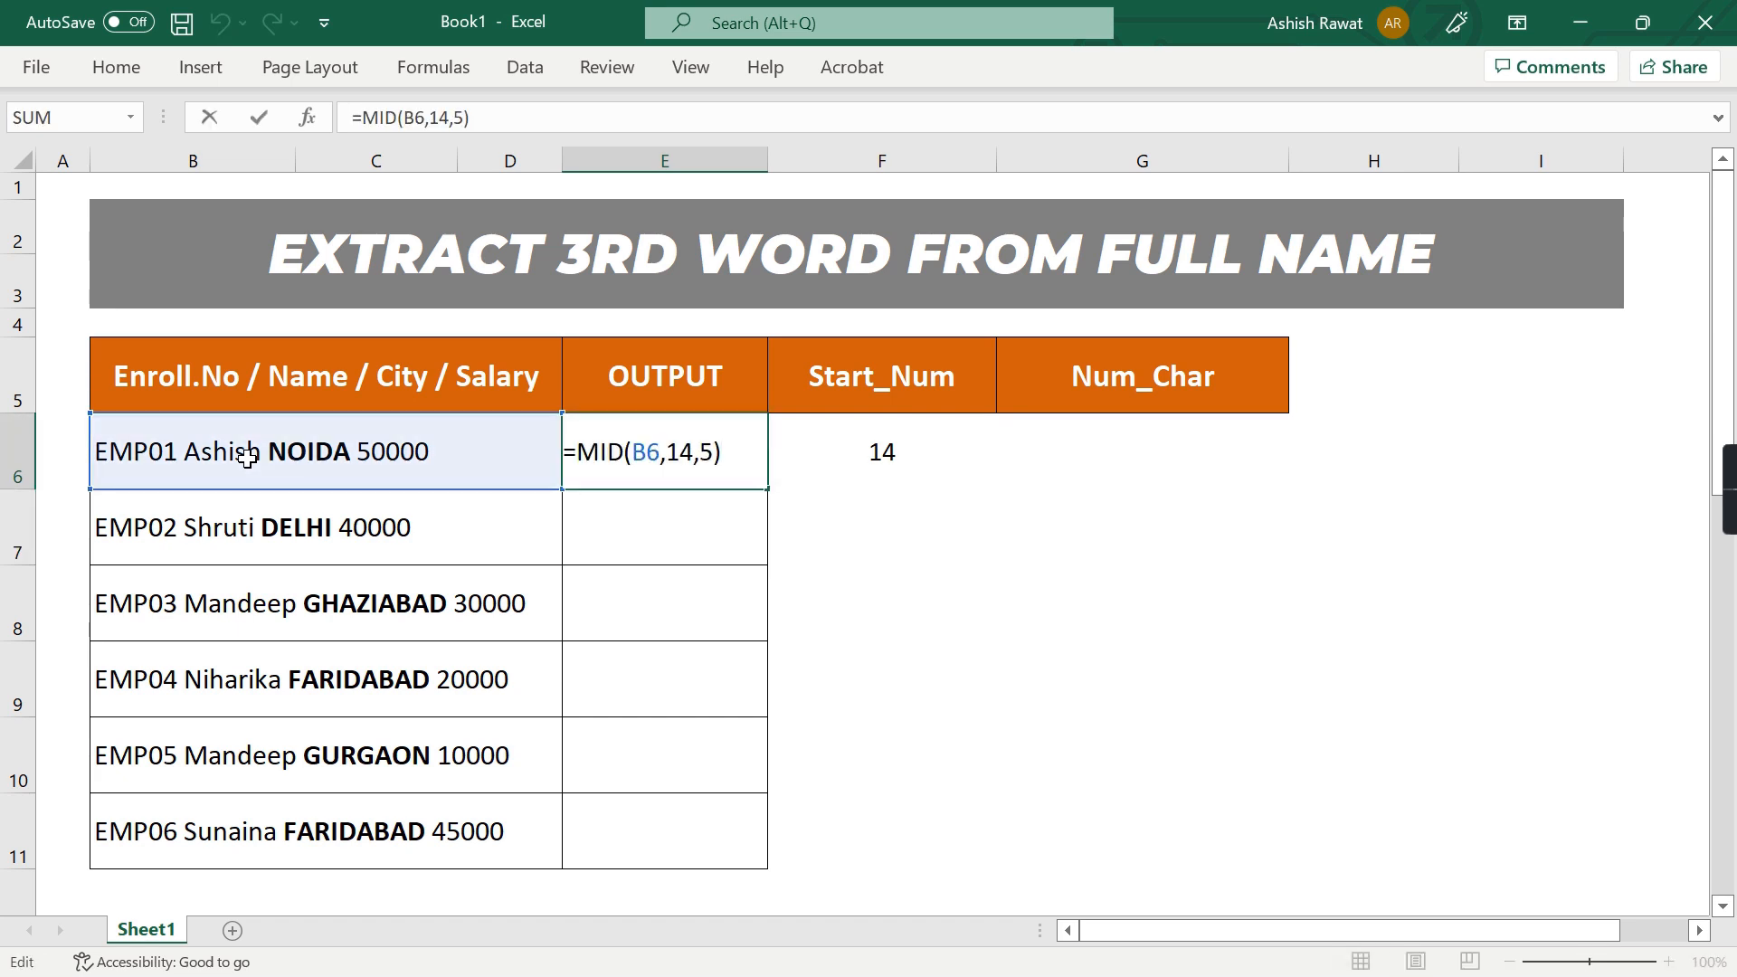
key(ctrl+Return)
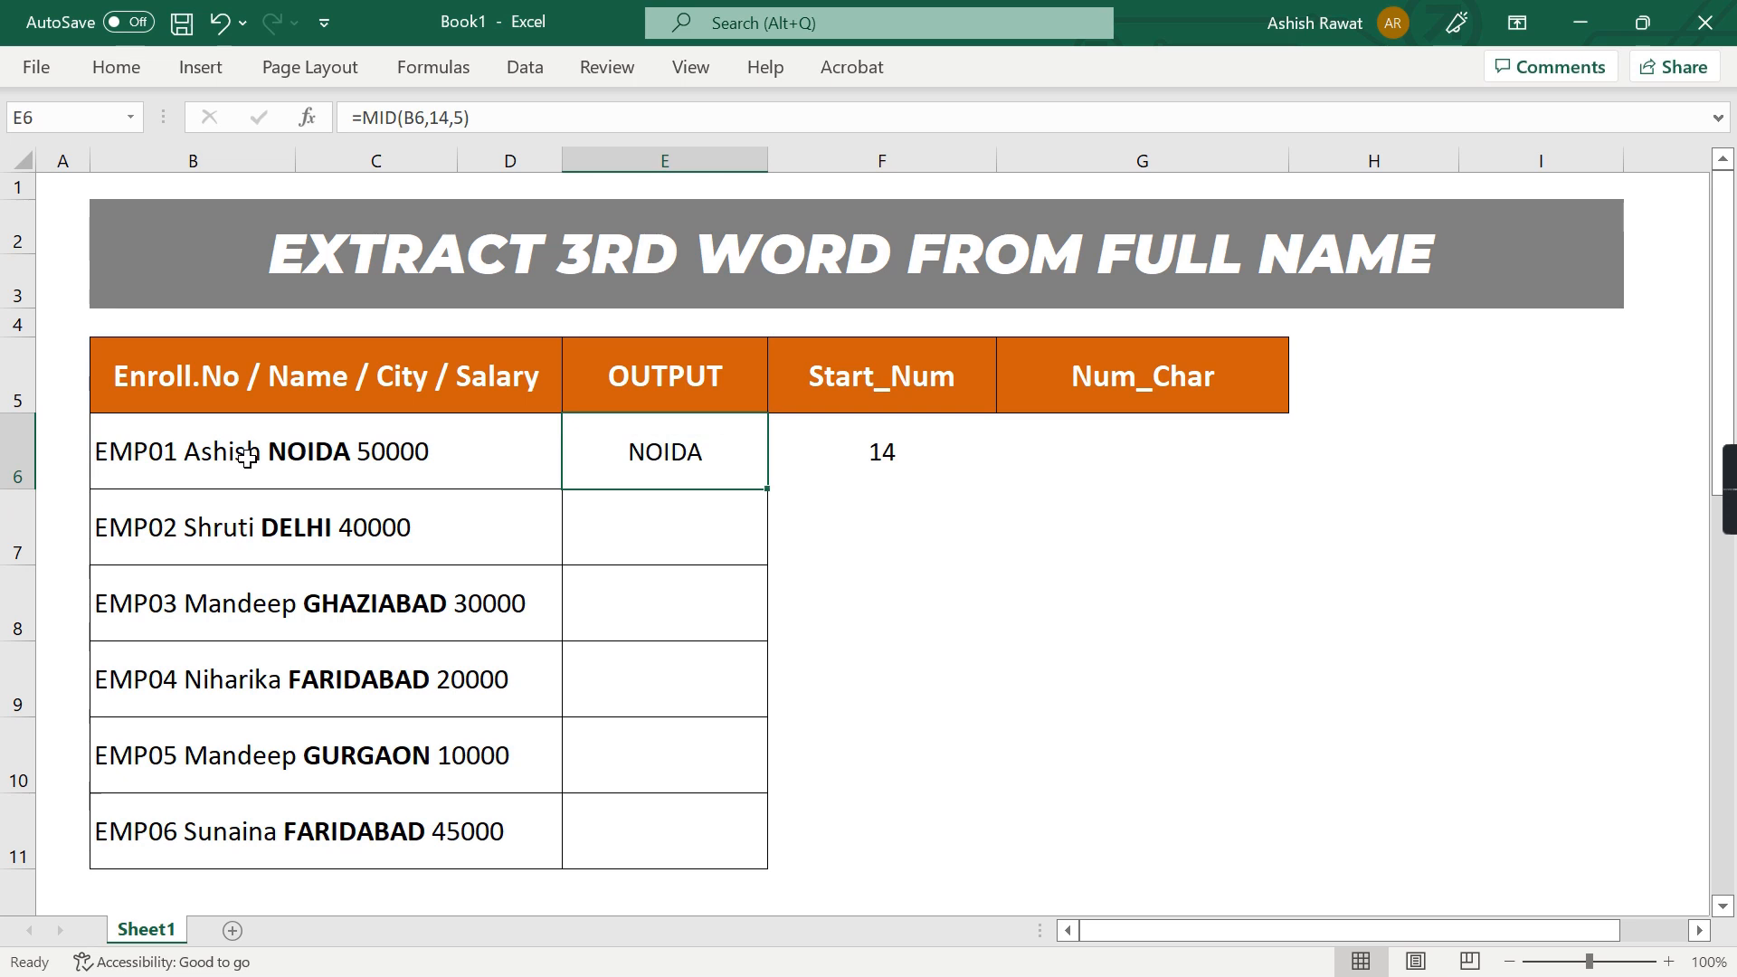
Examine the letters of NOIDA in B6's text to see how many characters must be extracted
double_click(248, 459)
key(ctrl+shift+Right)
key(Left)
key(shift+Right)
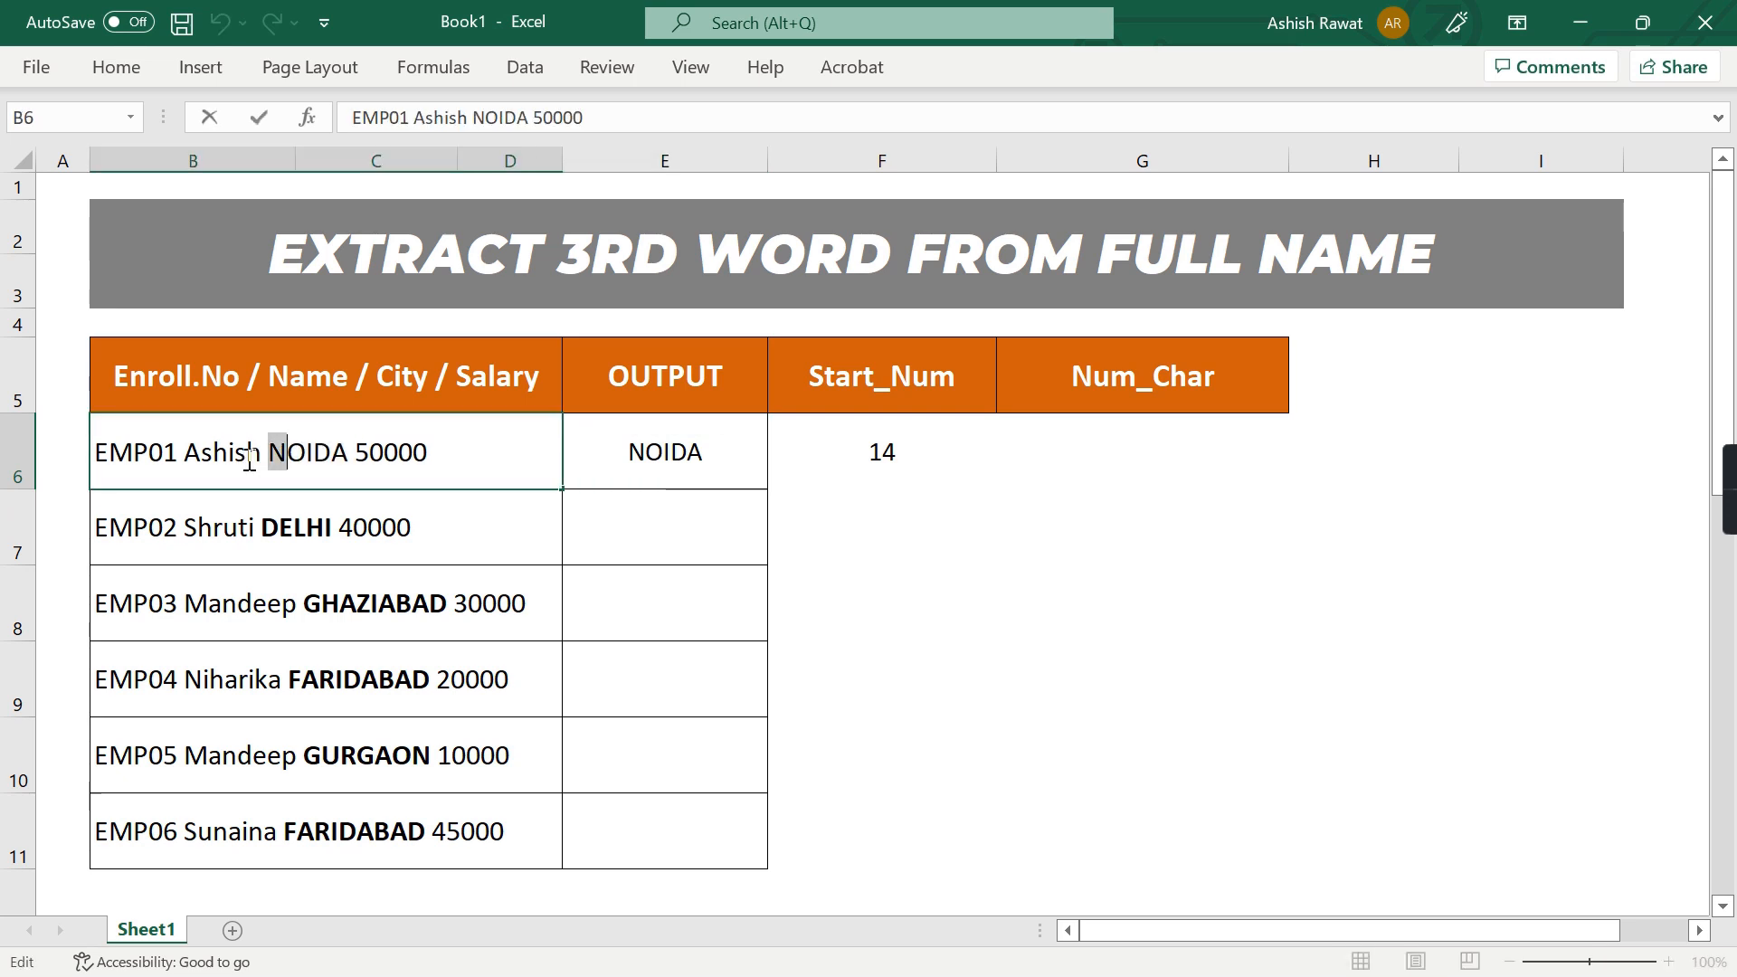
key(shift+Right)
key(shift+Right)
key(shift+Right)
key(shift+Right)
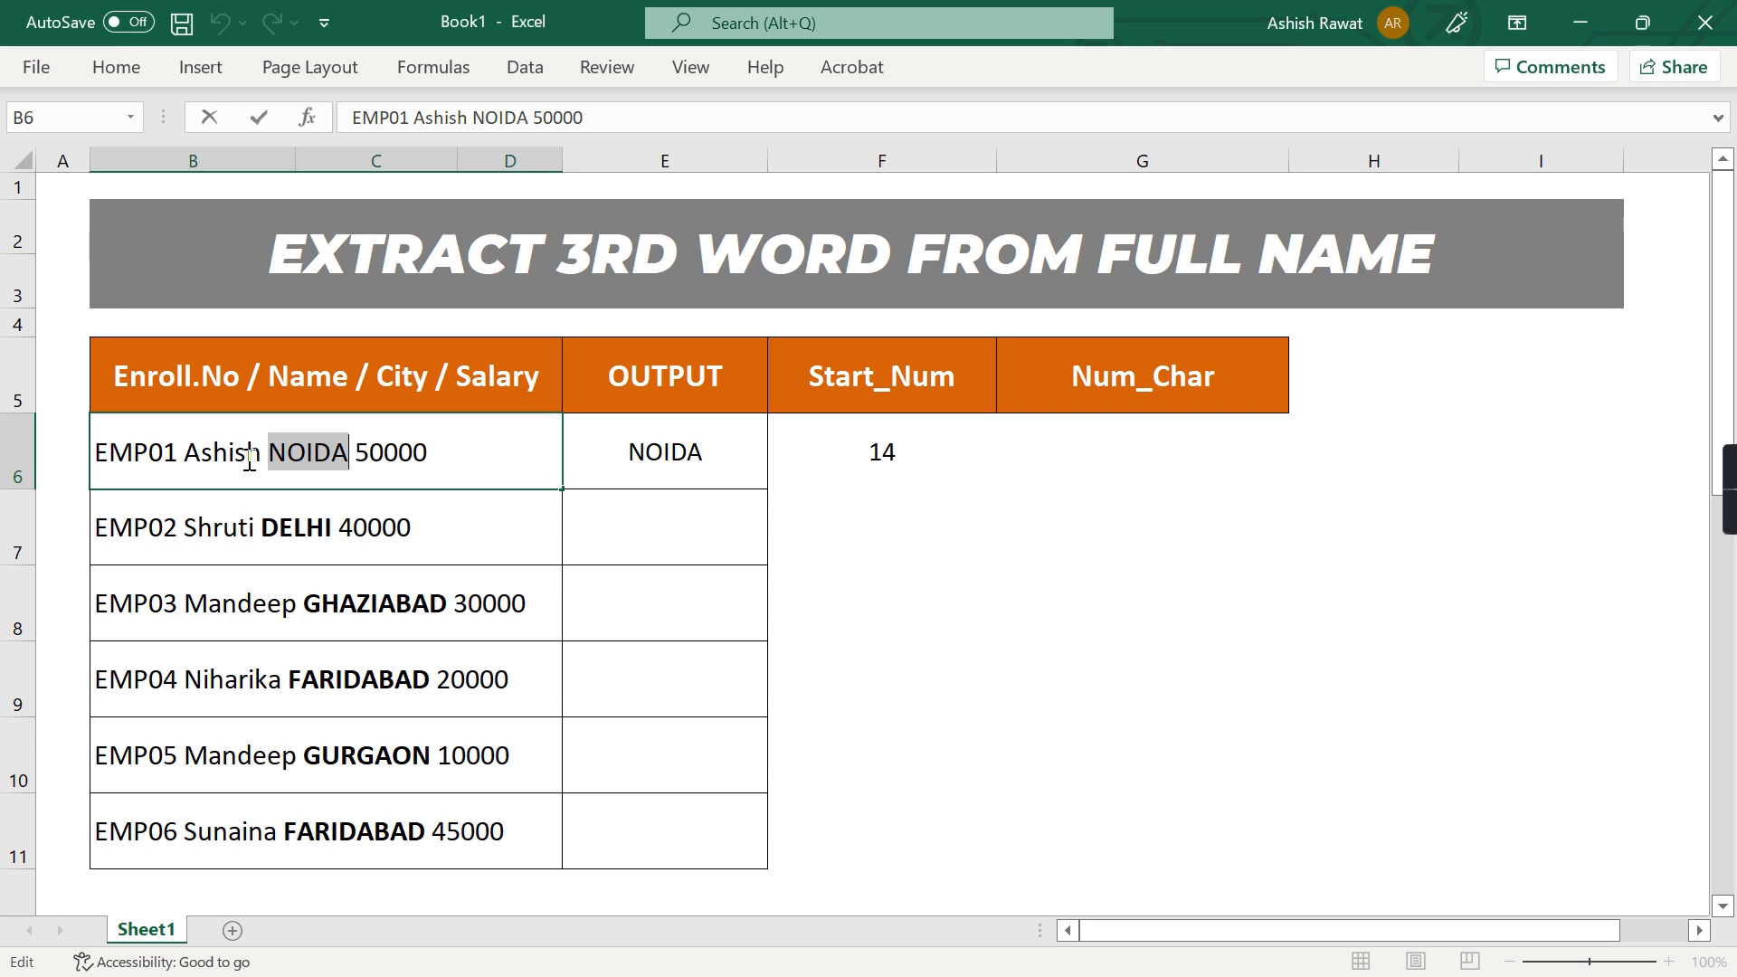
Examine B6's text up to the end of the third word and the part that precedes it
key(ctrl+Left)
key(ctrl+Left)
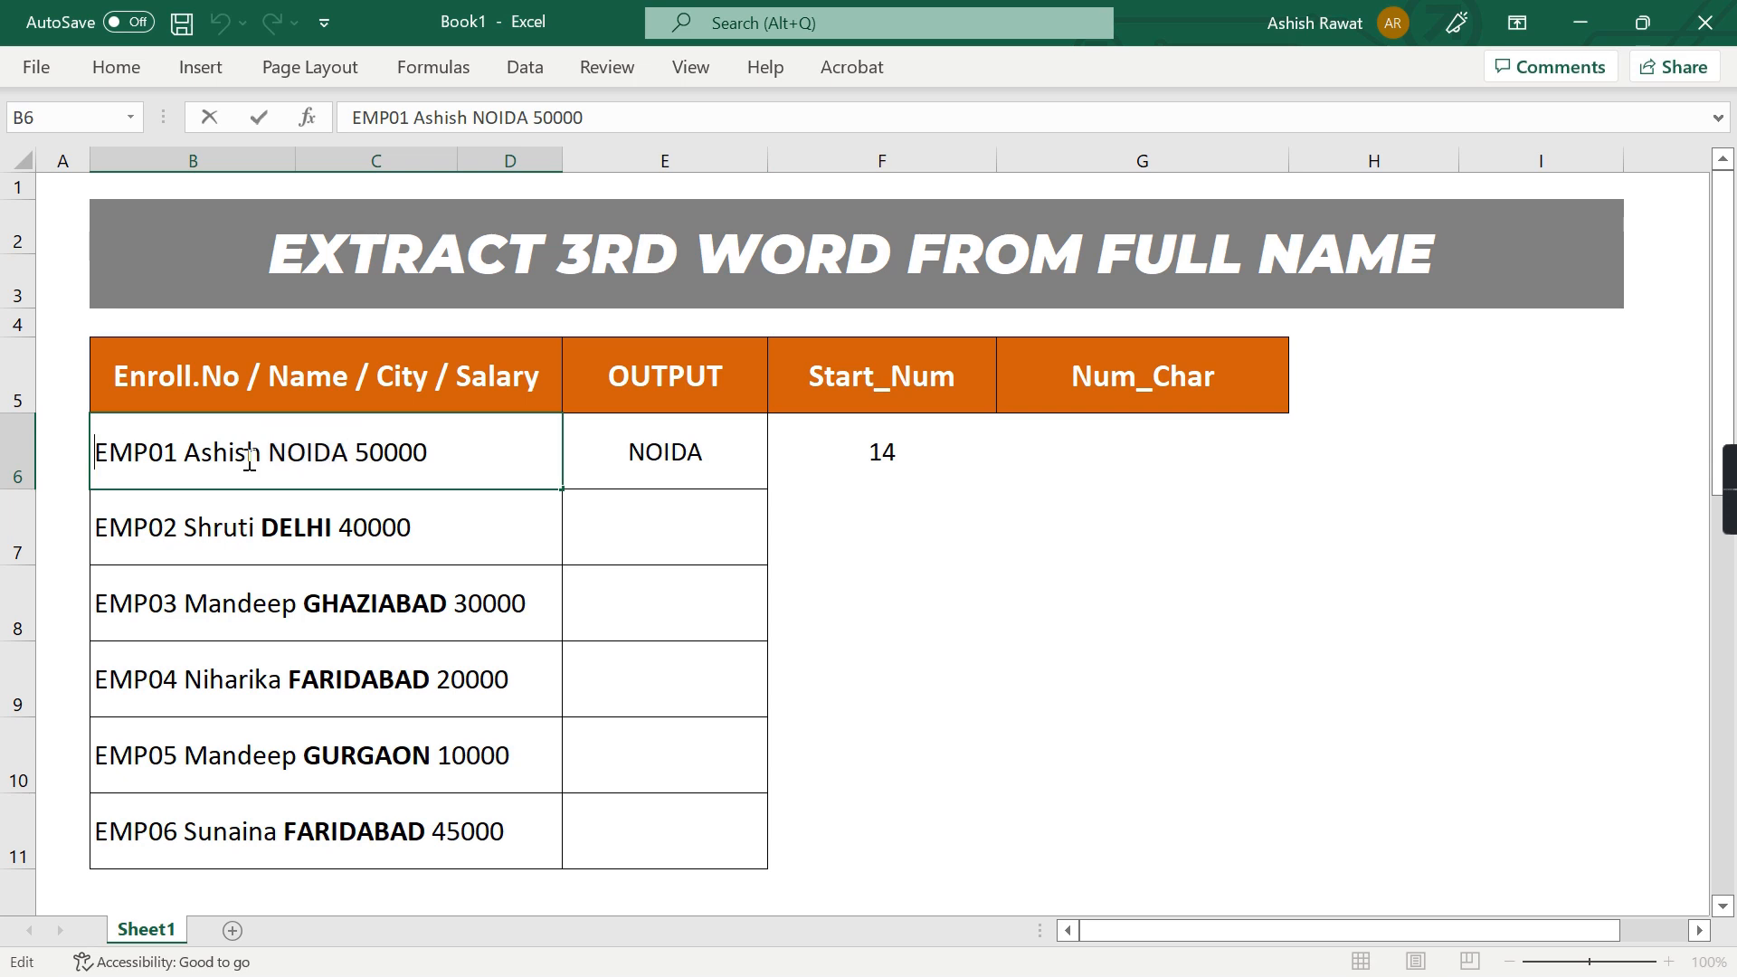
key(ctrl+shift+Right)
key(ctrl+shift+Right)
key(ctrl+shift+Right)
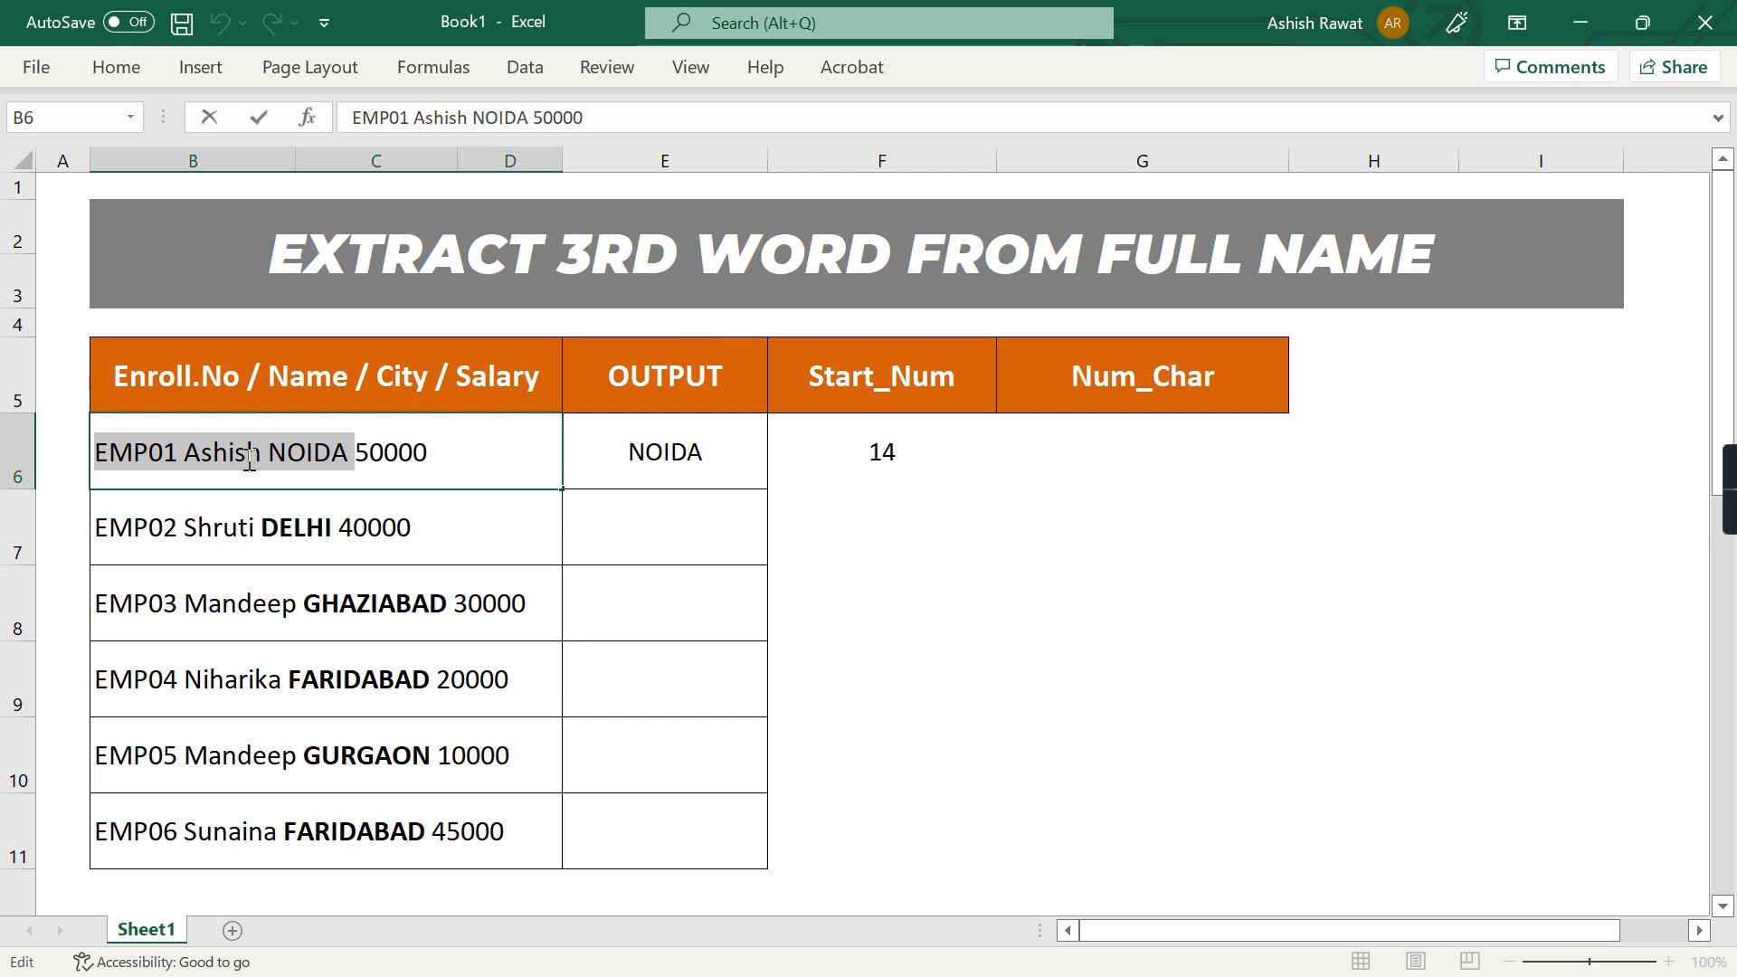
key(End)
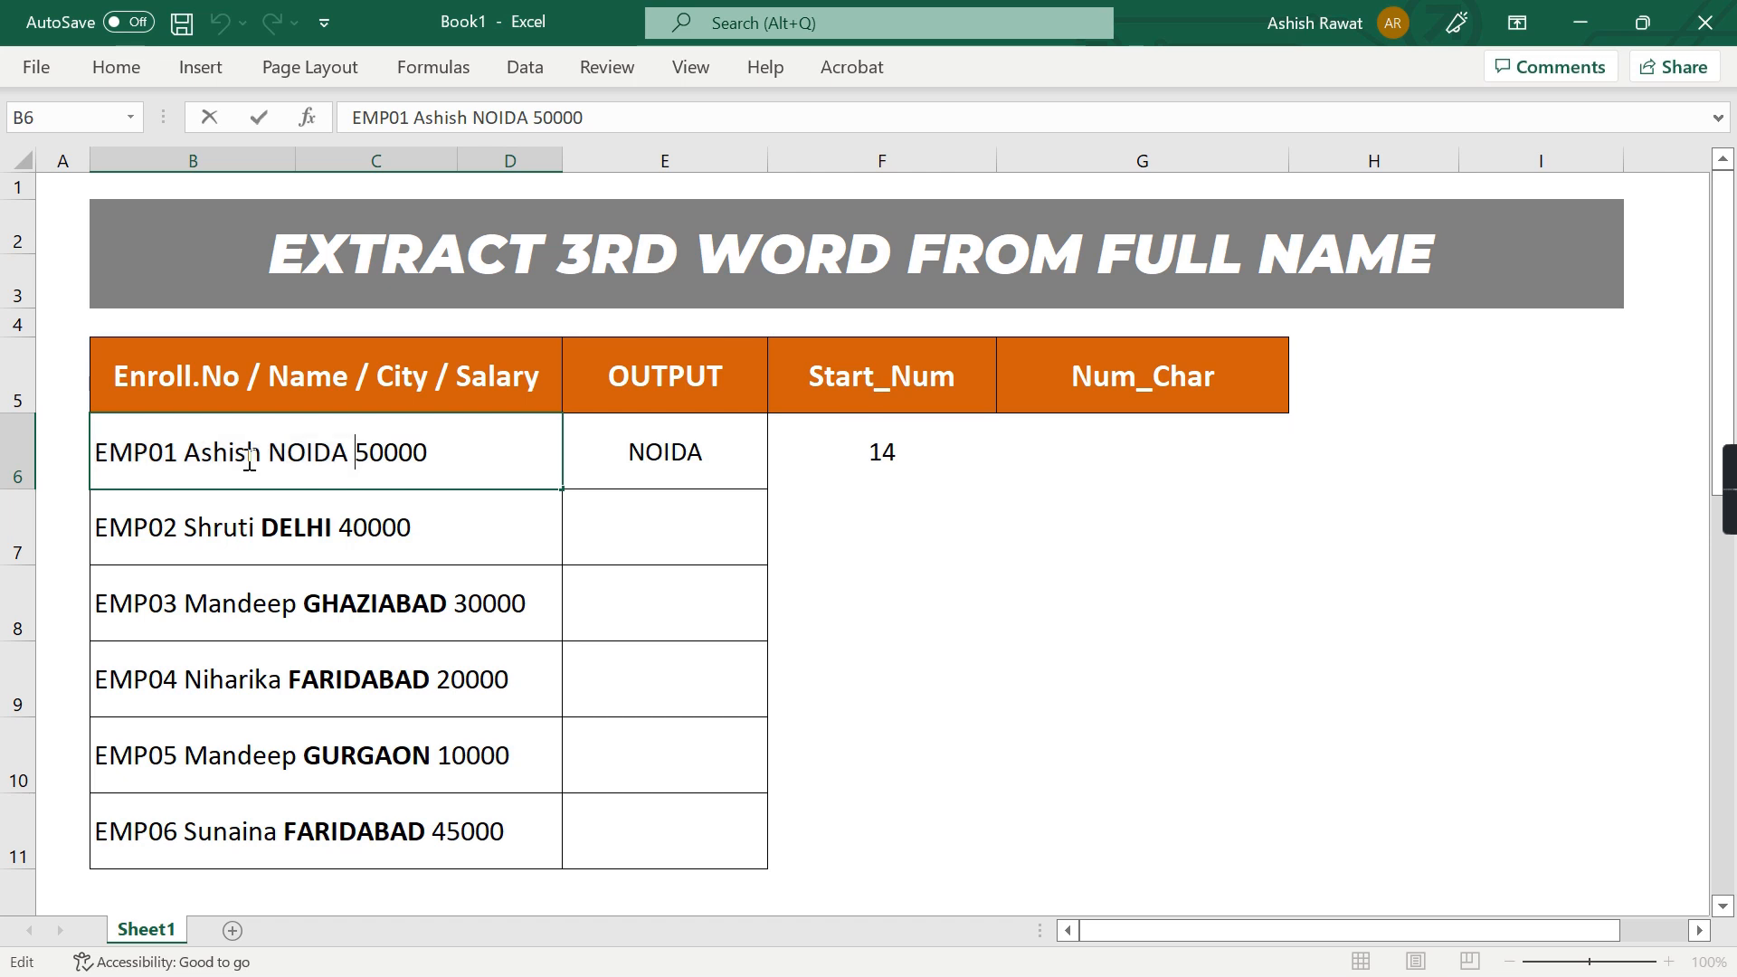
key(ctrl+Left)
key(Left)
key(ctrl+Left)
key(shift+Home)
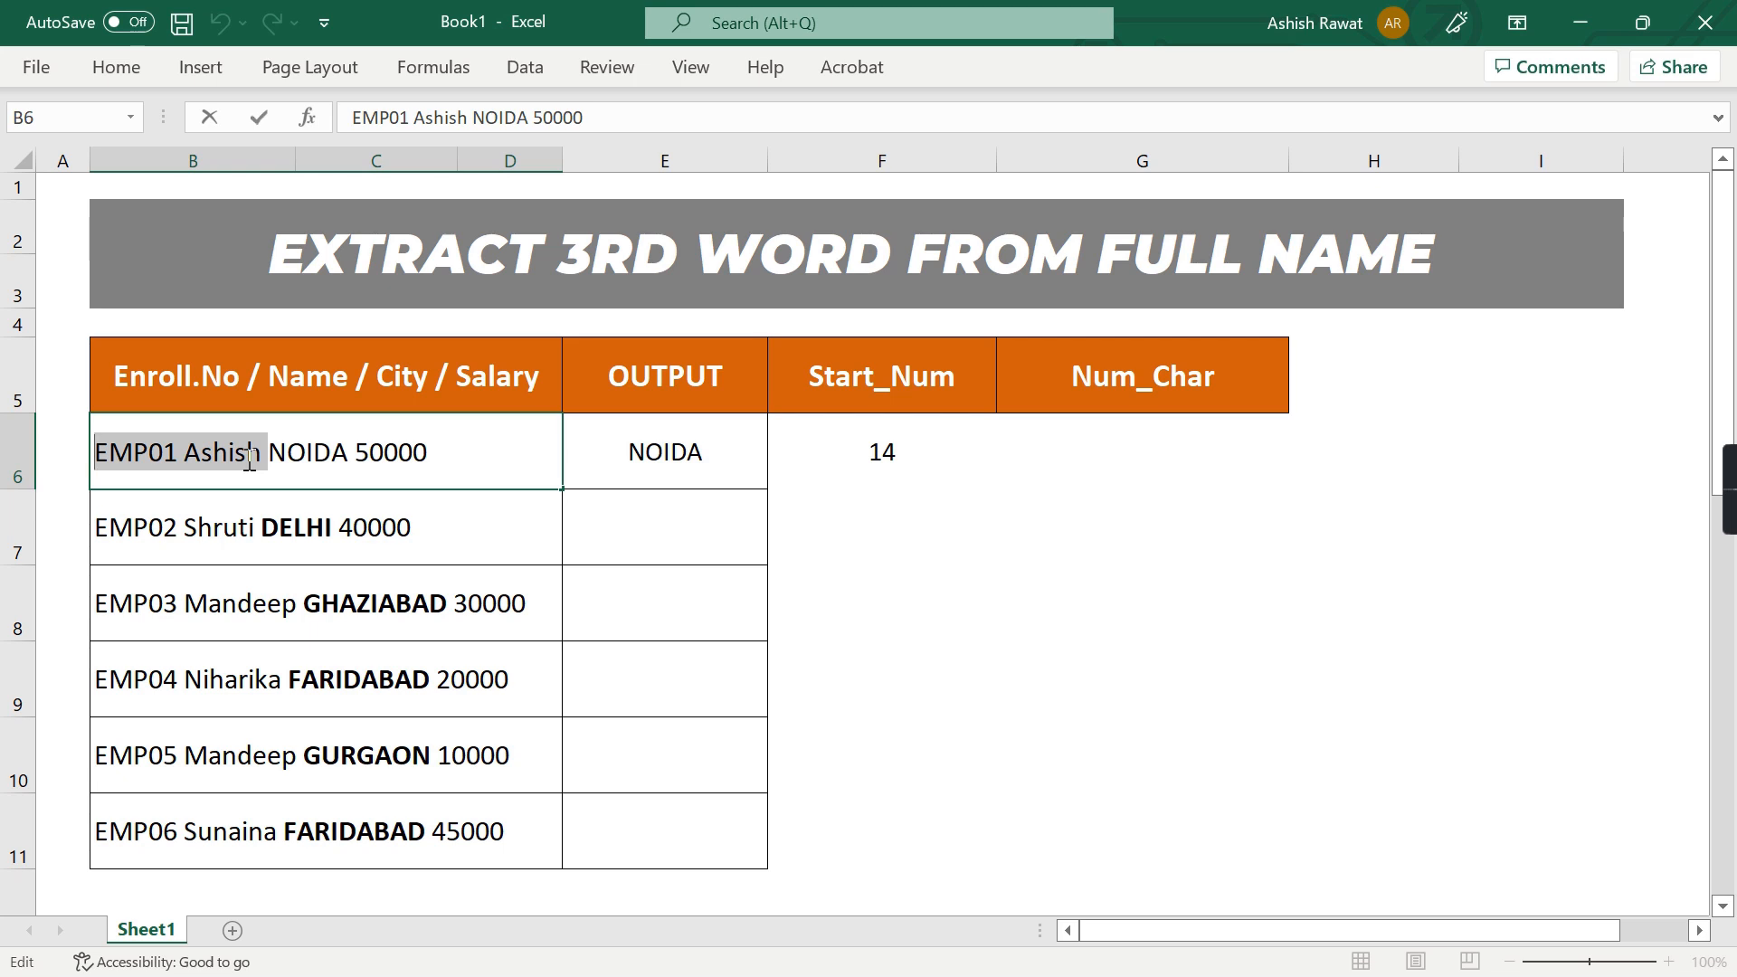
key(Escape)
Inspect the third word together with the words before it in B6 to plan the Num_Char calculation
key(Right)
key(Right)
key(Right)
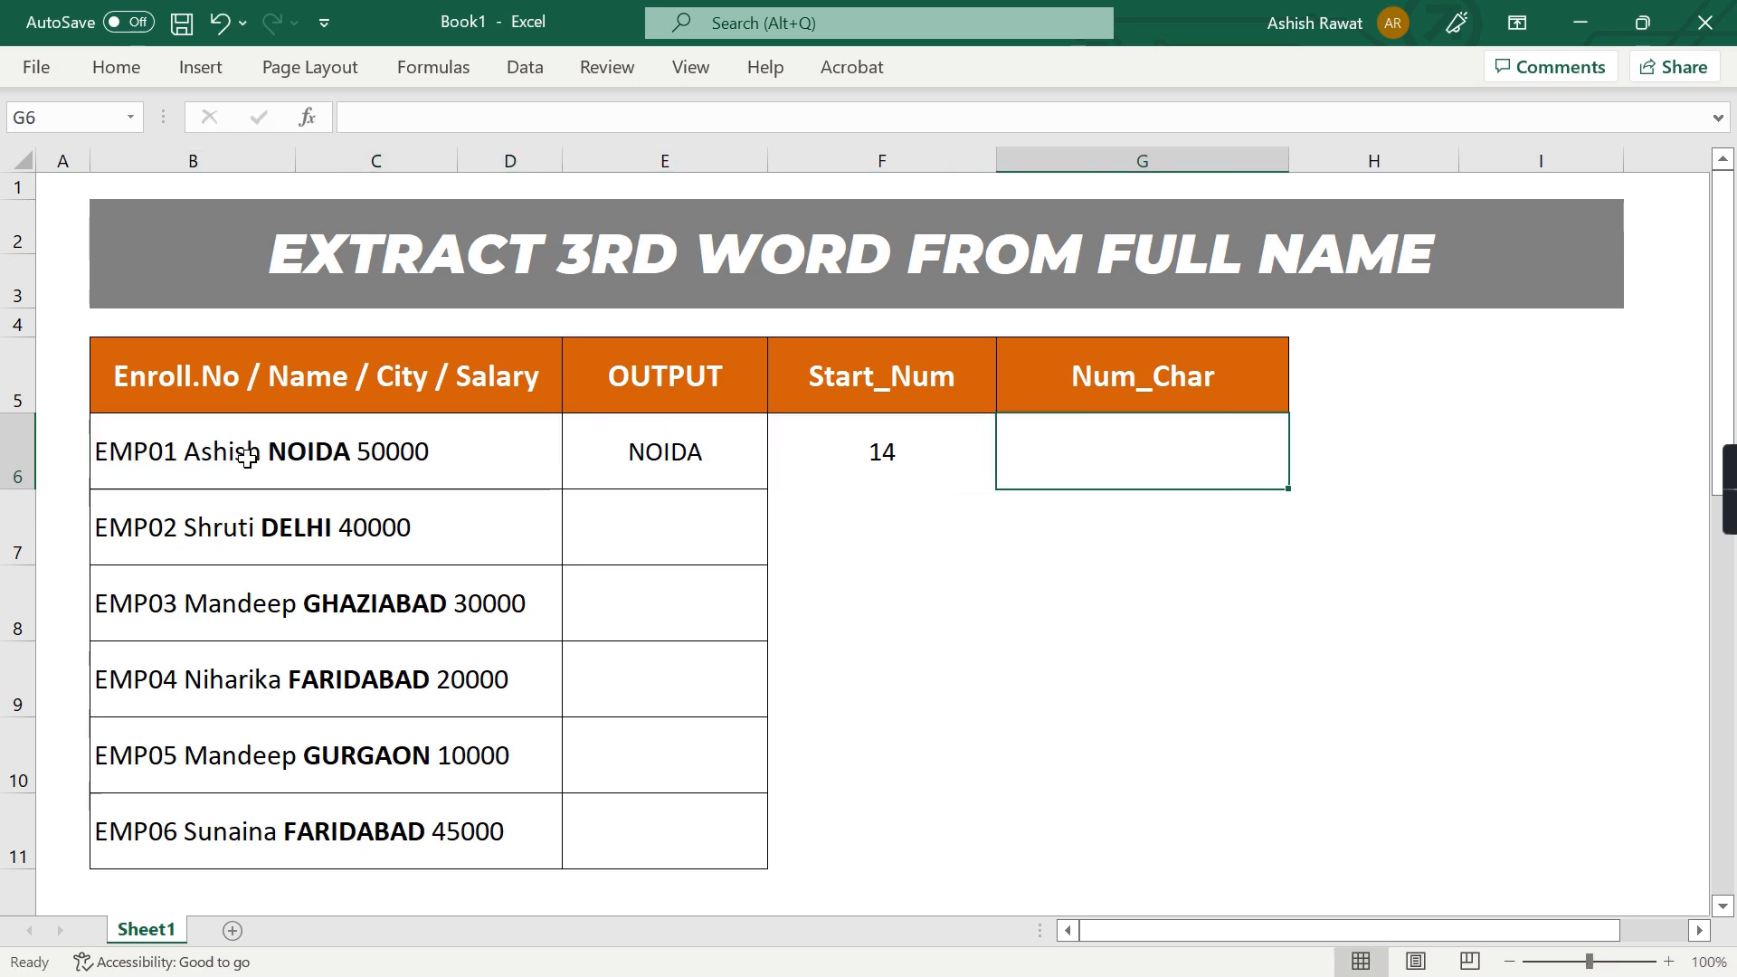
key(Left)
key(Left)
key(Left)
key(F2)
key(ctrl+Left)
key(ctrl+shift+Left)
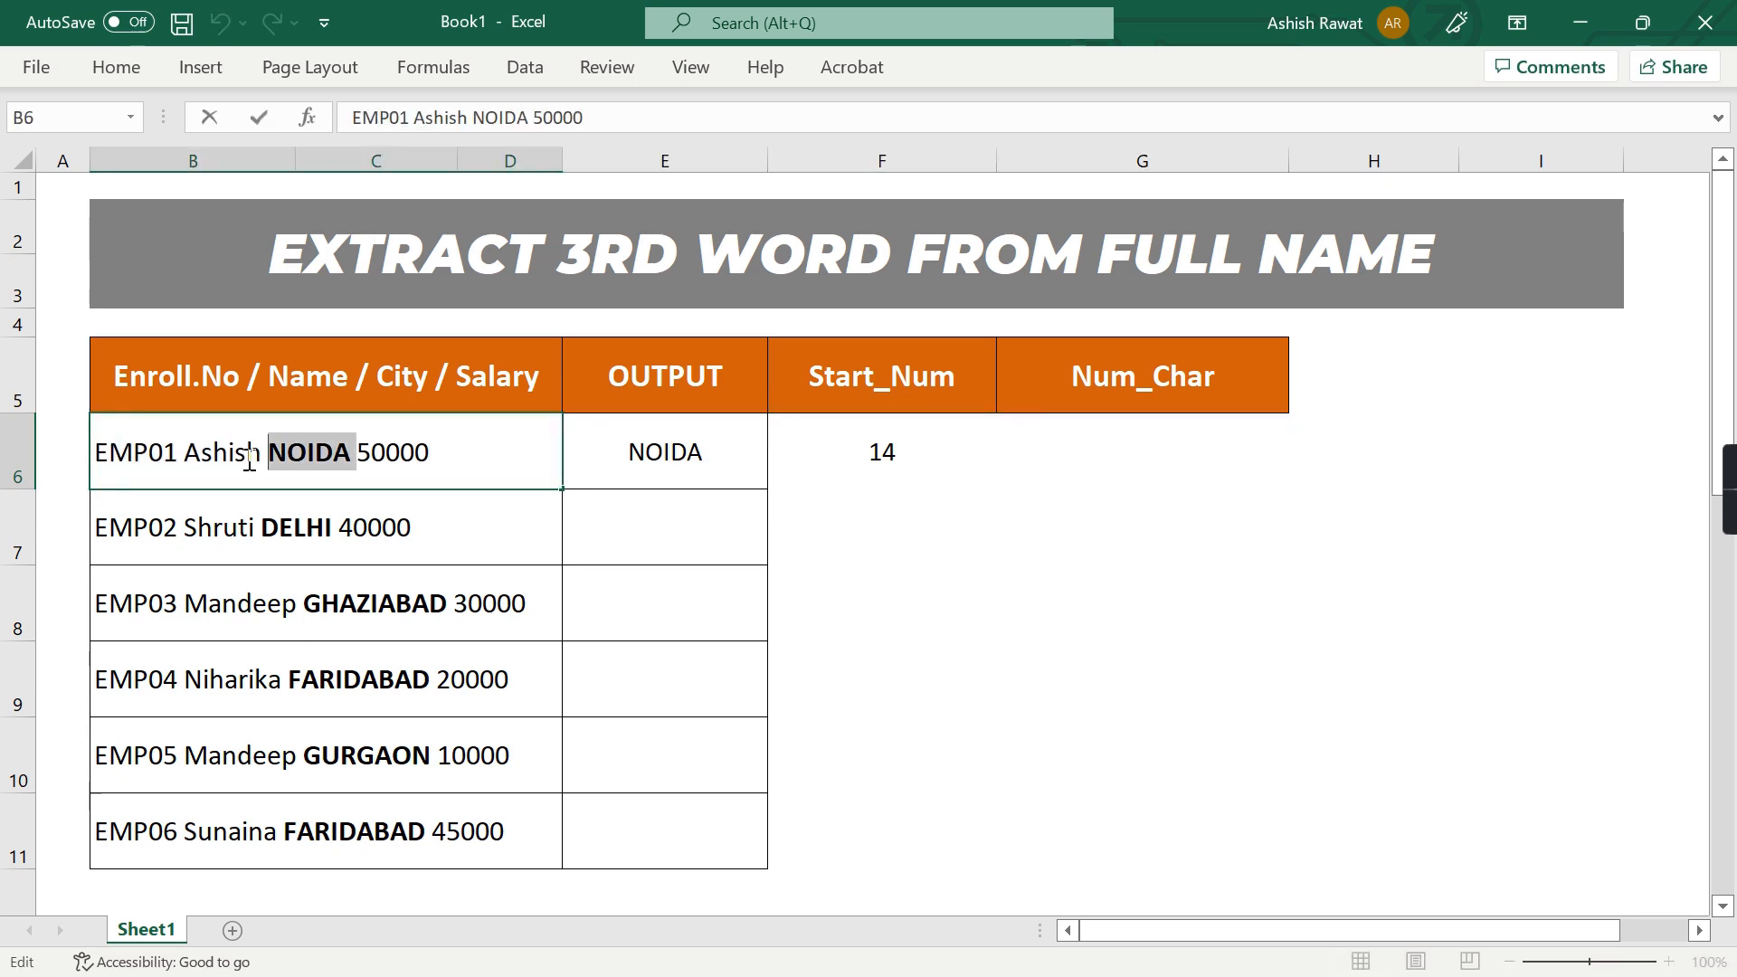
key(ctrl+shift+Left)
key(ctrl+shift+Left)
key(Escape)
Enter the formula =FIND(" ",B6)+1 in G6 under Num_Char
key(Right)
key(Right)
key(Right)
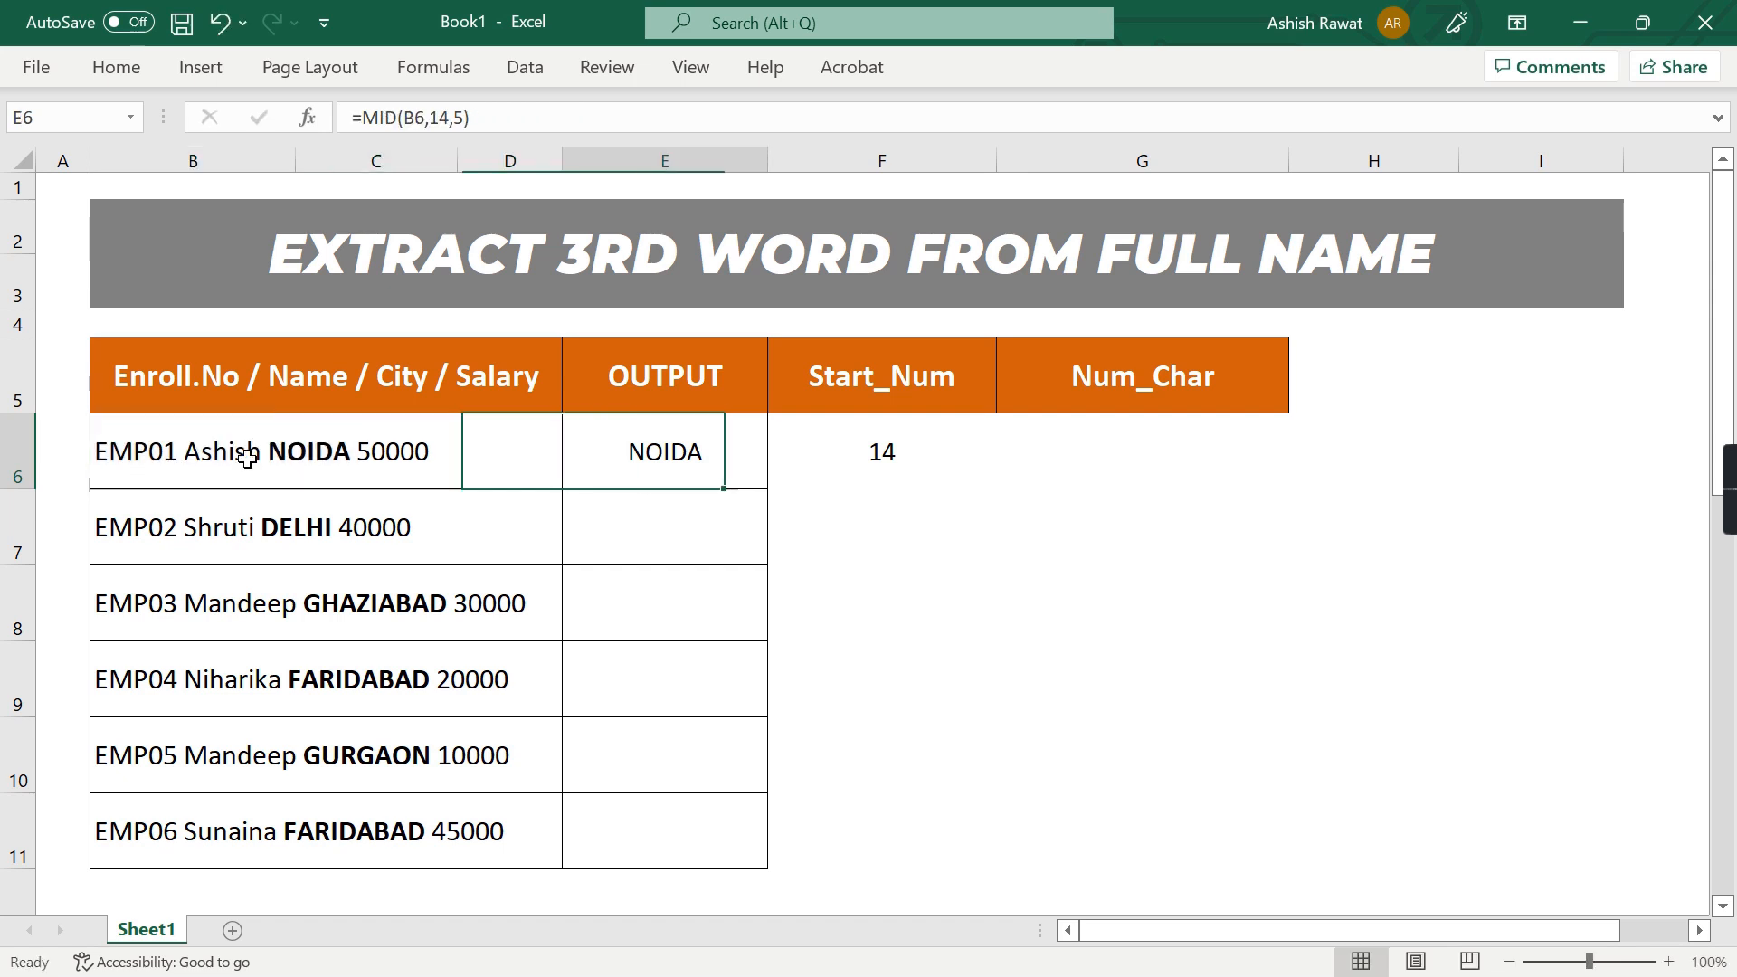
text(=Fin)
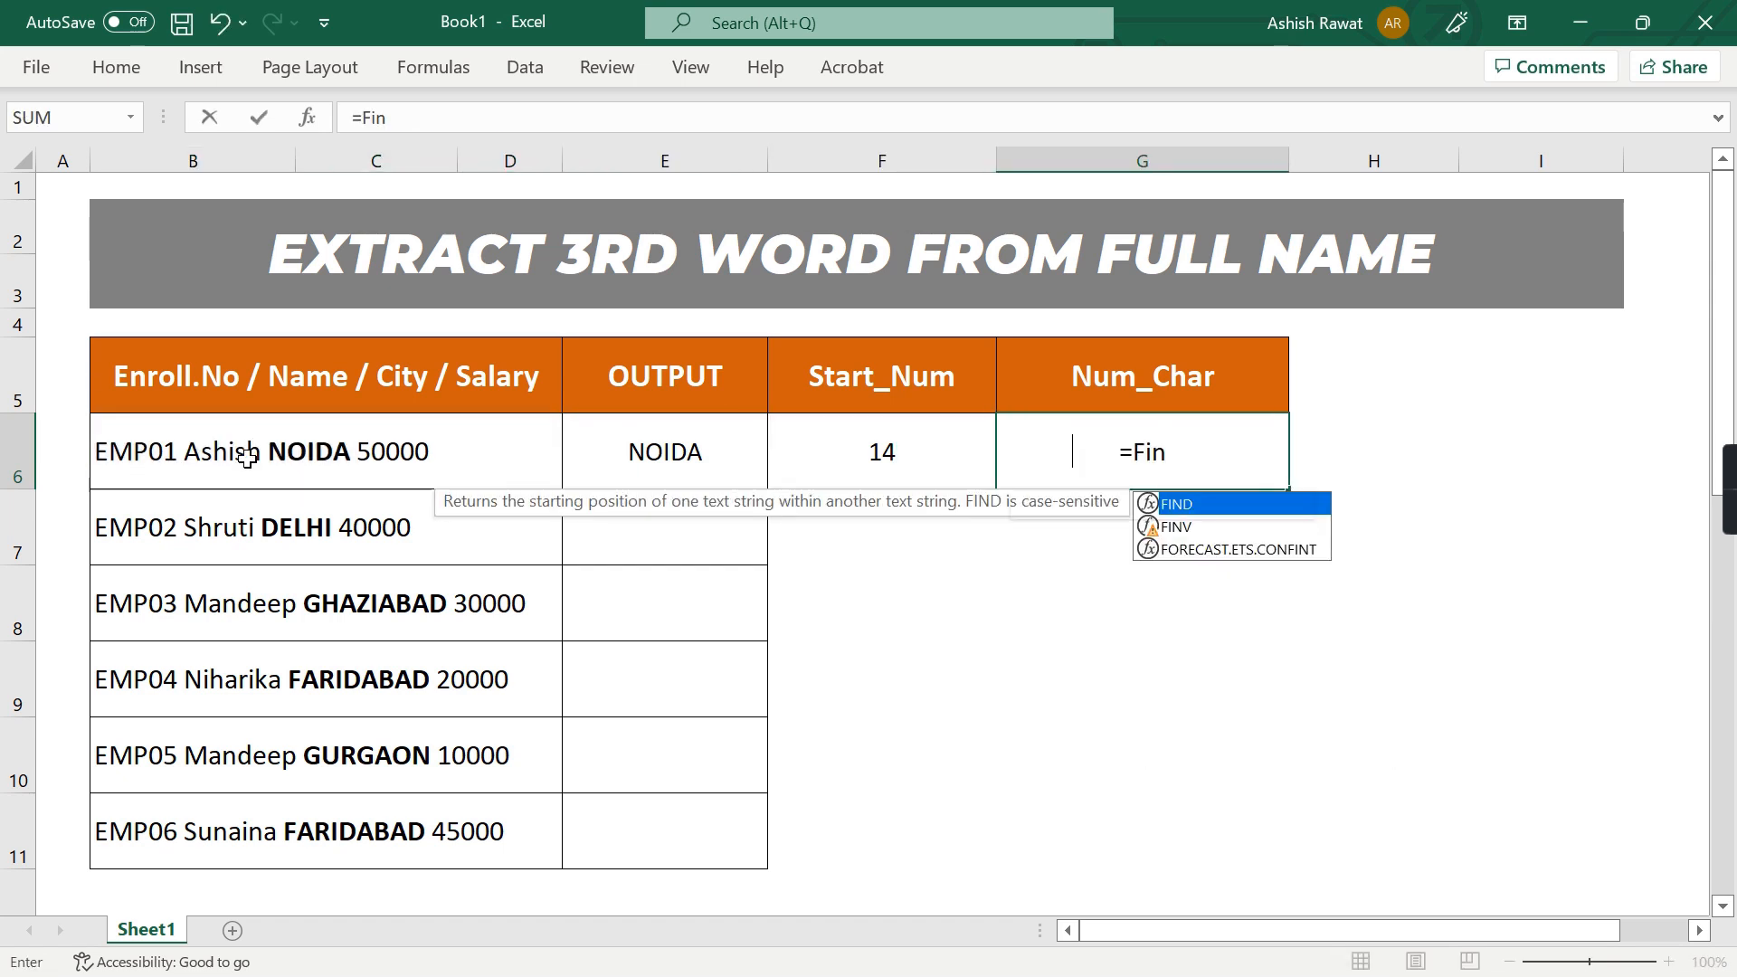
key(Tab)
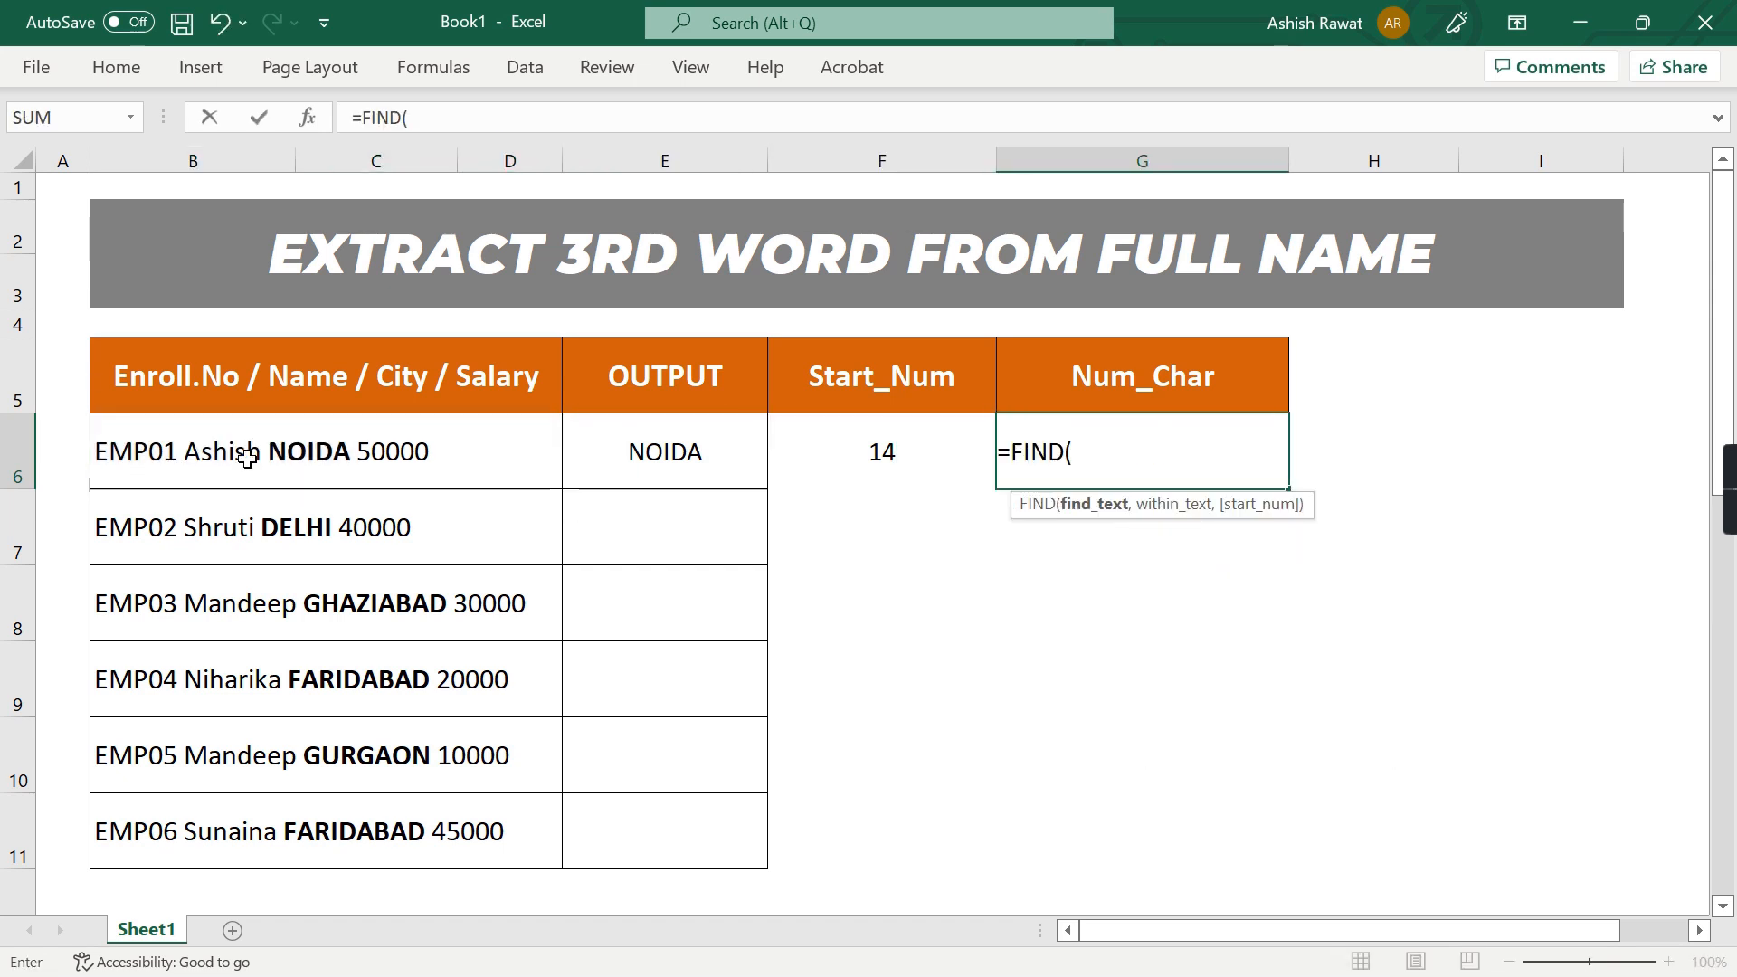
text(" ",)
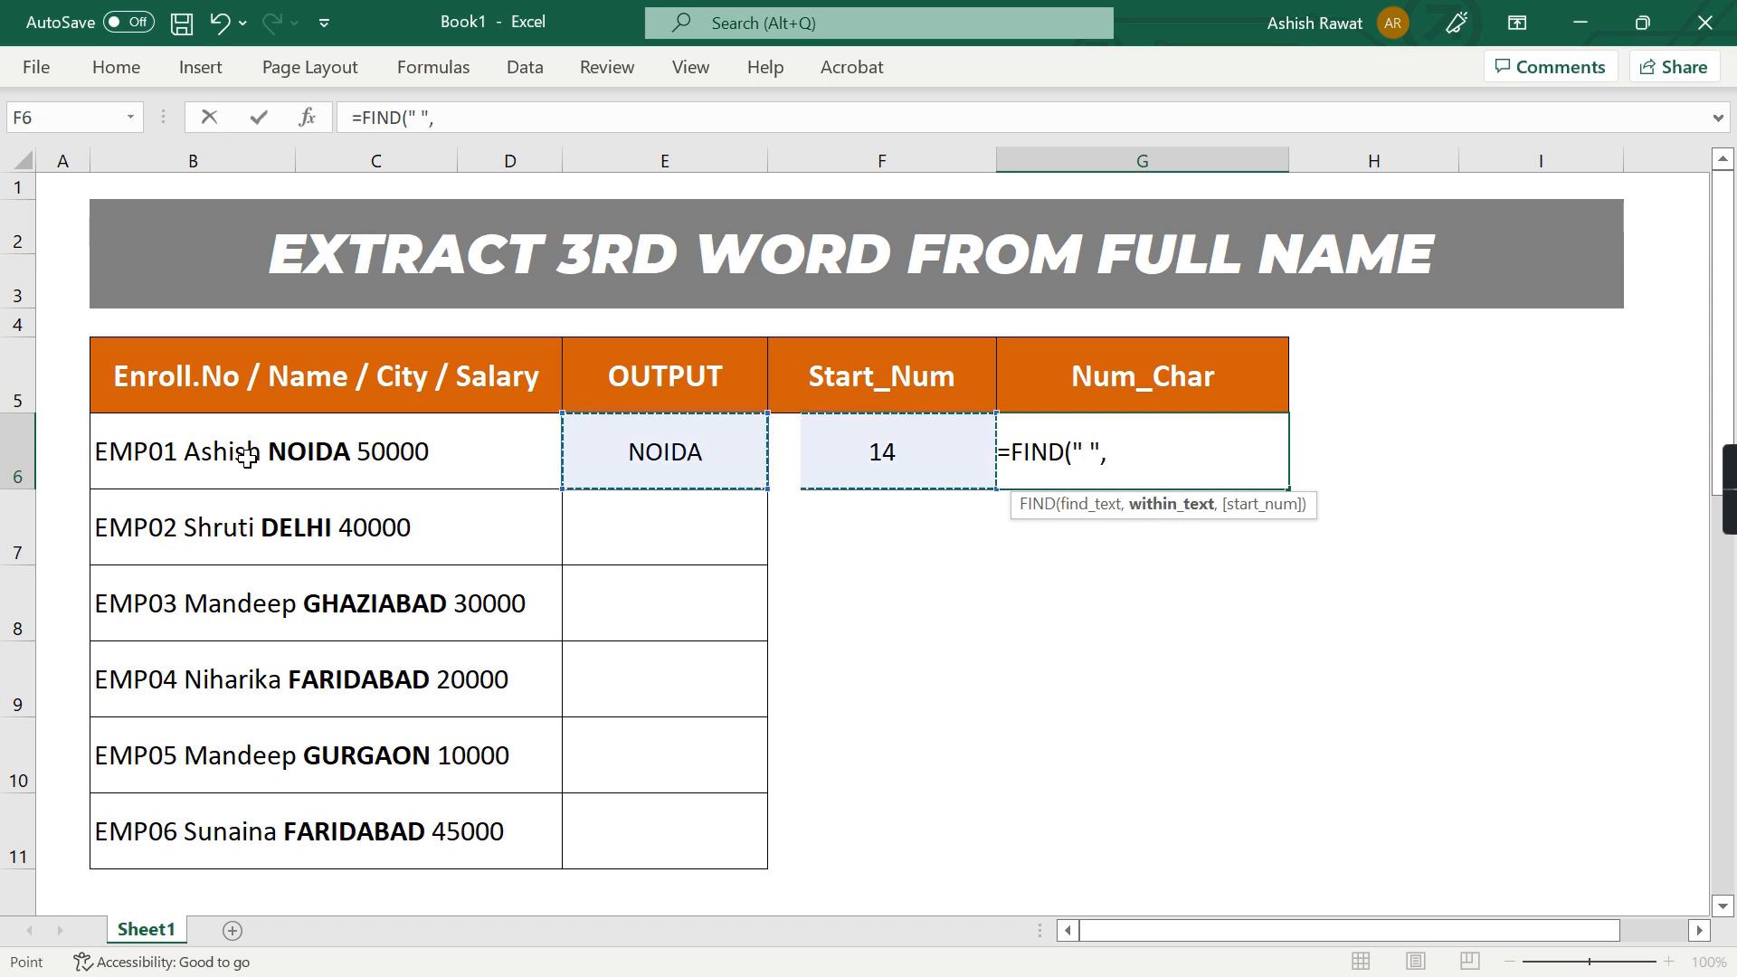
click(247, 458)
text())
key(BackSpace)
text()+1)
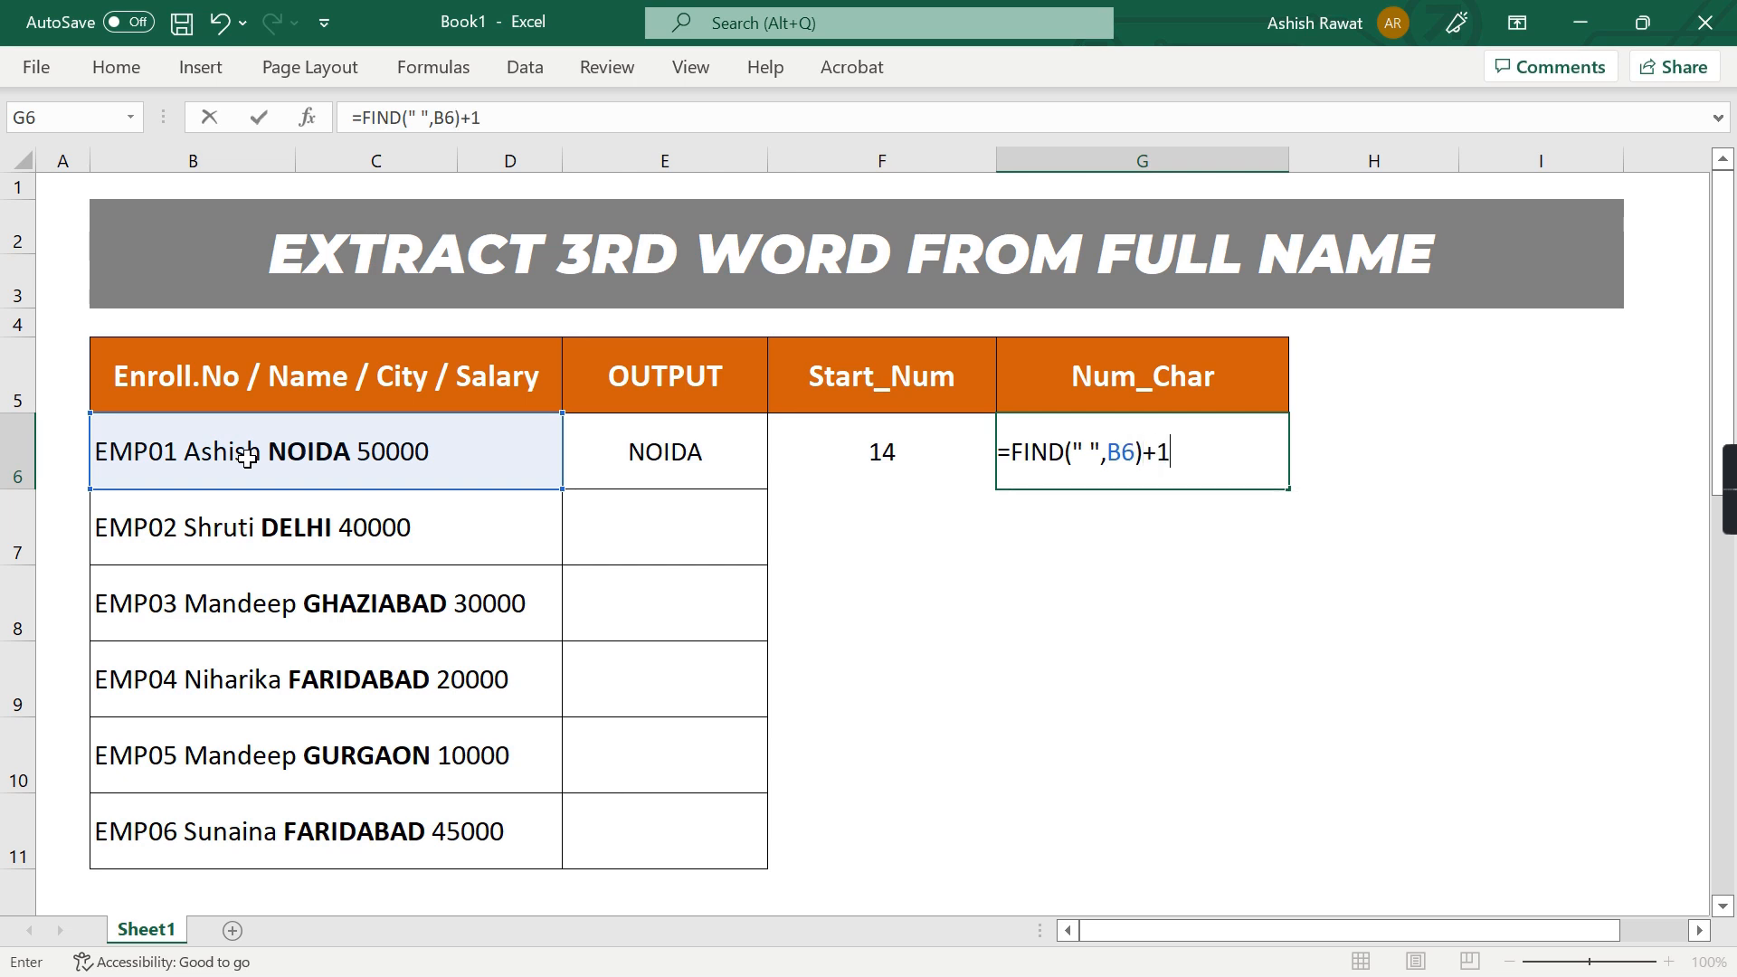
key(Return)
Extend the Num_Char formula in G6 with a nested FIND as start number: =FIND(" ",B6,FIND(" ",B6)+1)
key(Up)
key(Right)
key(Right)
key(Right)
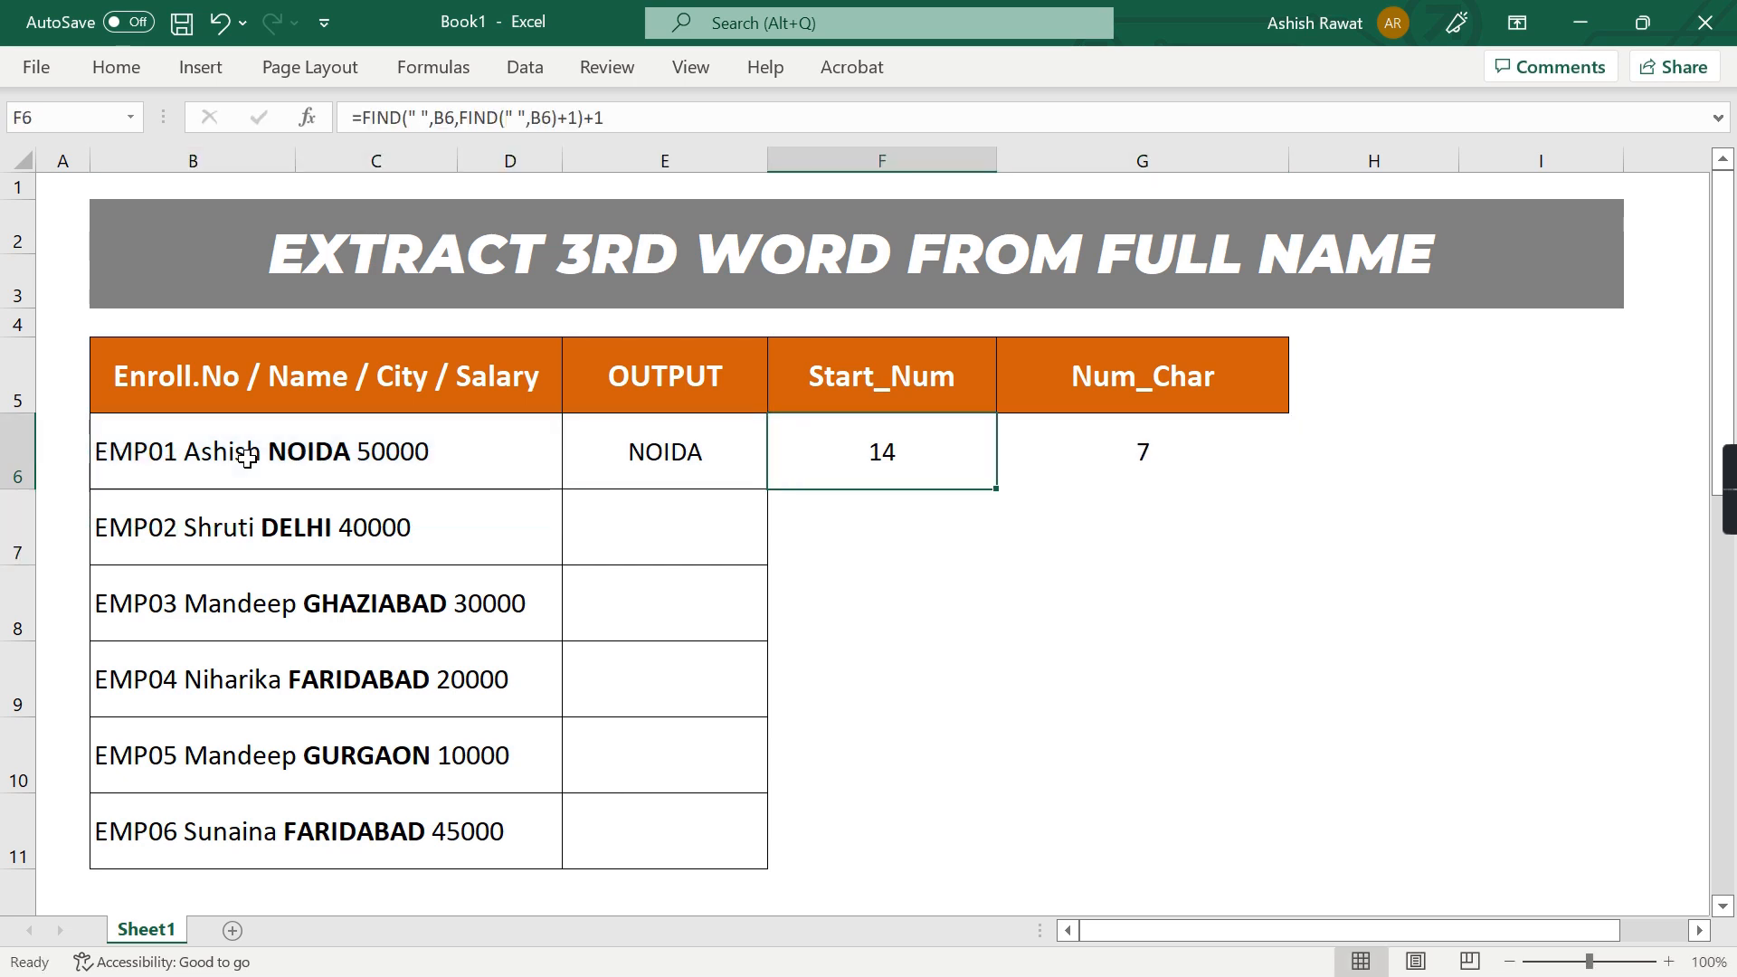
key(F2)
key(Left)
key(Left)
key(Left)
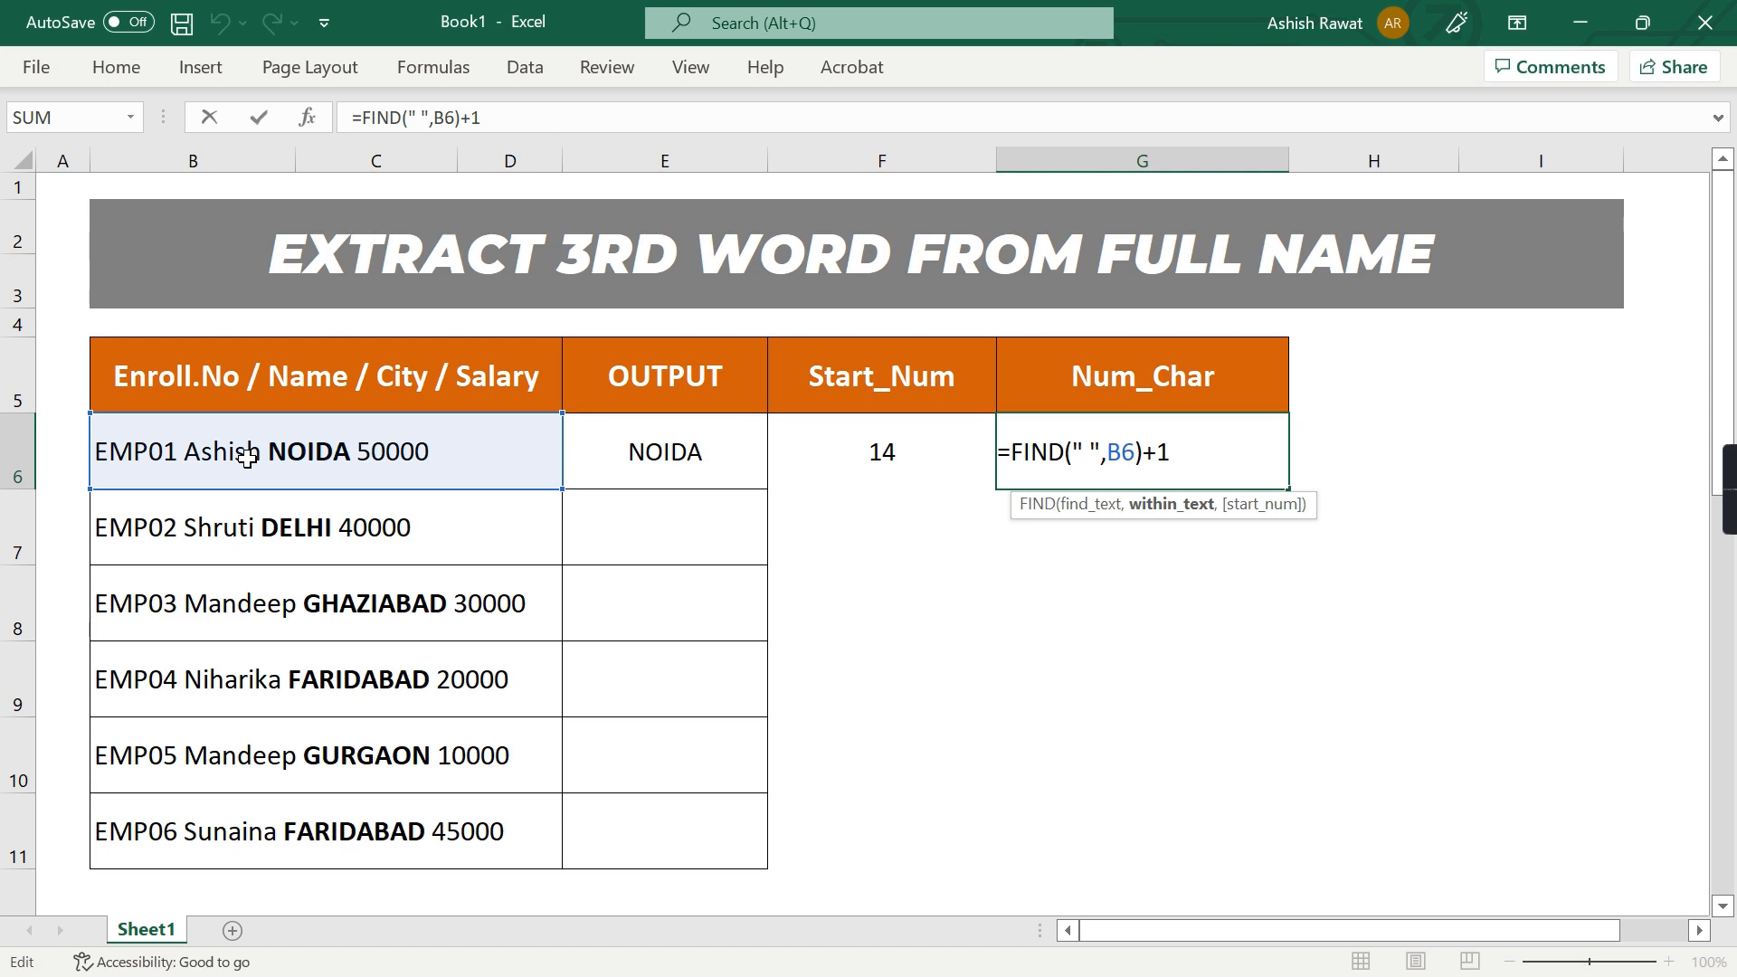
text(,Find)
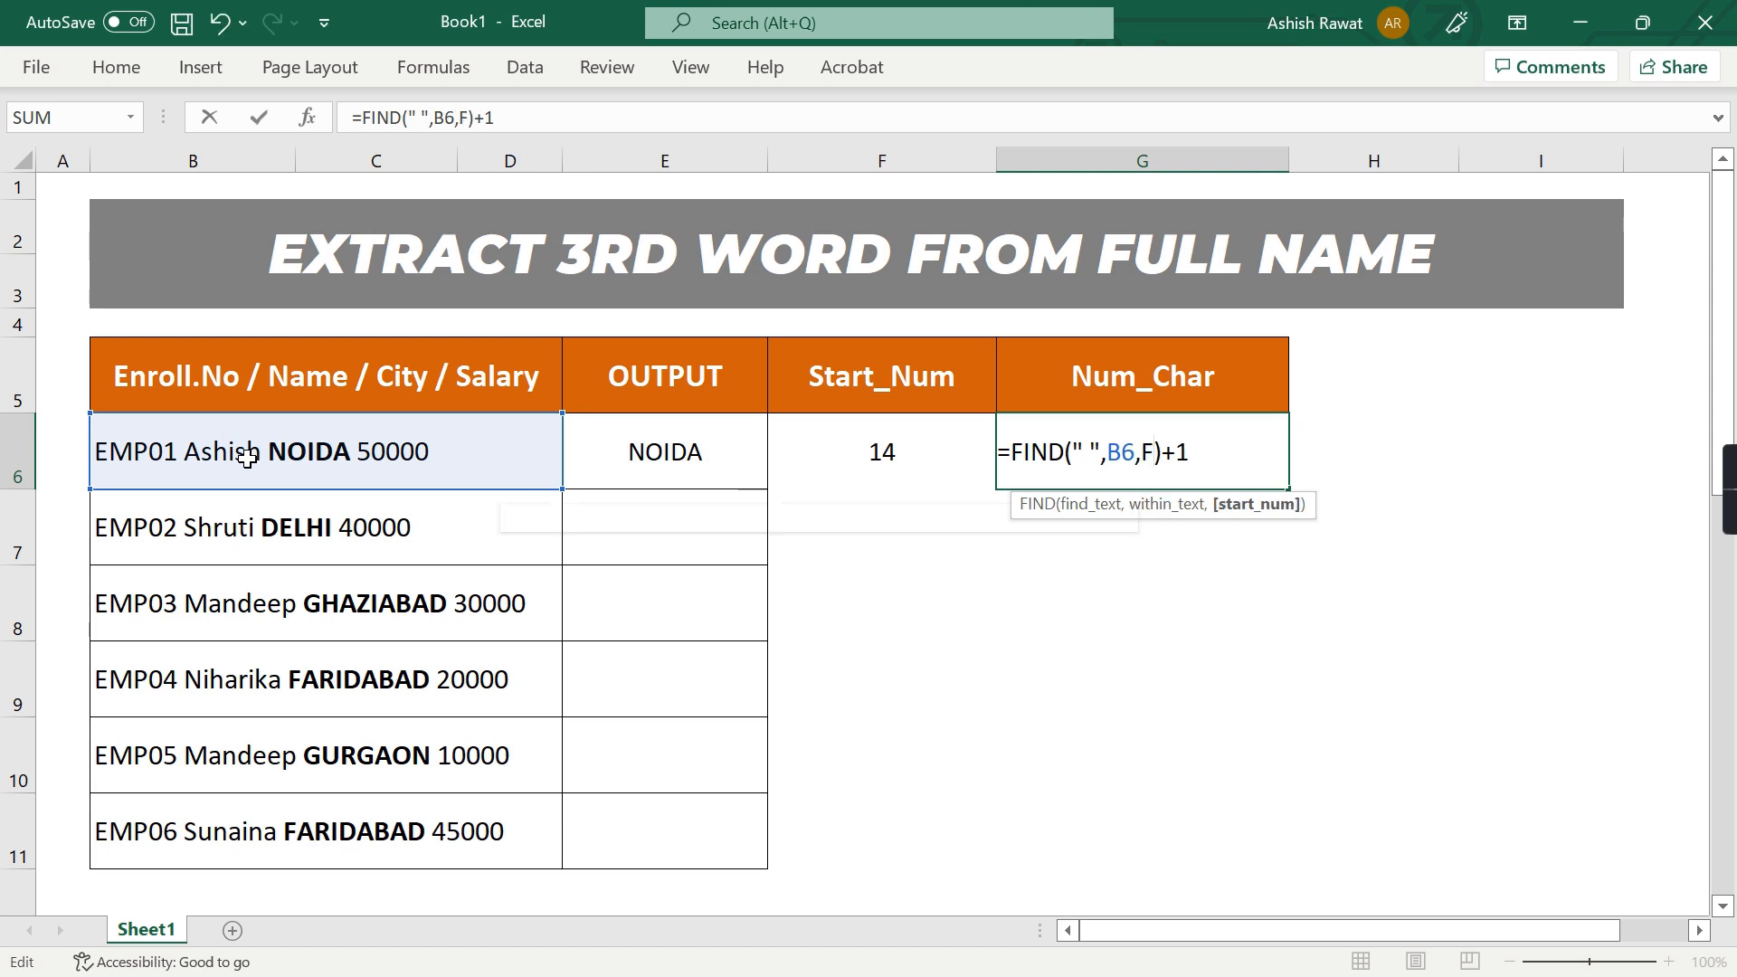
key(Tab)
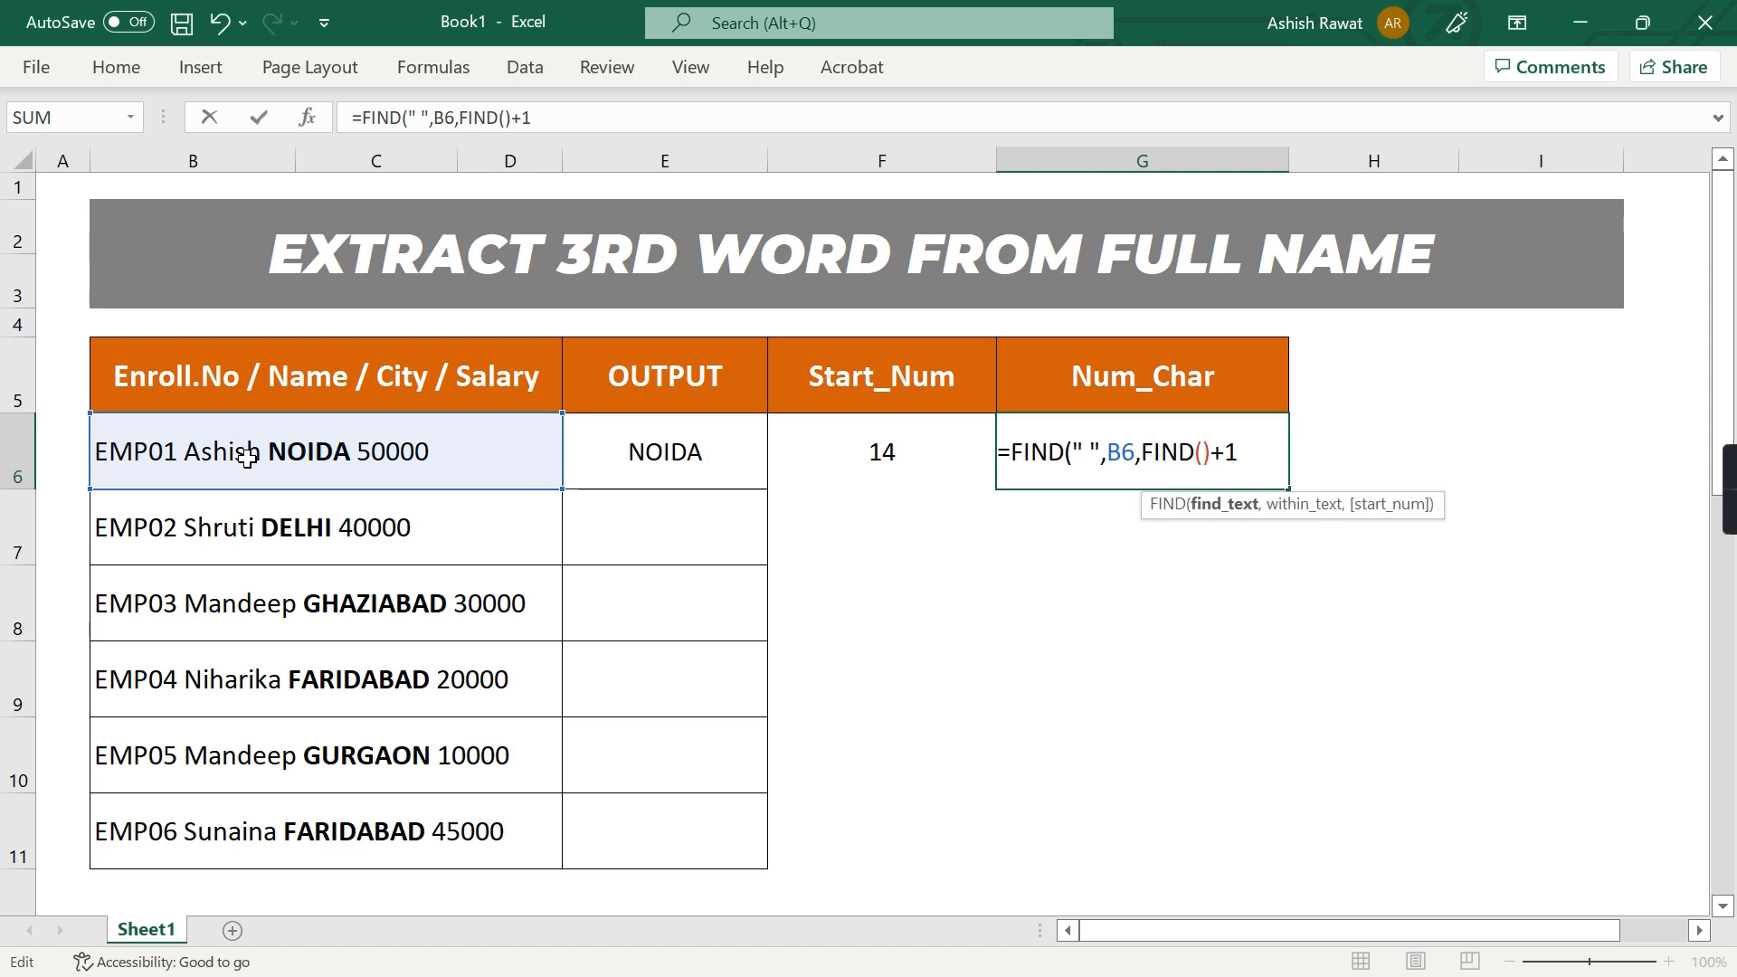
text(" ",B6)
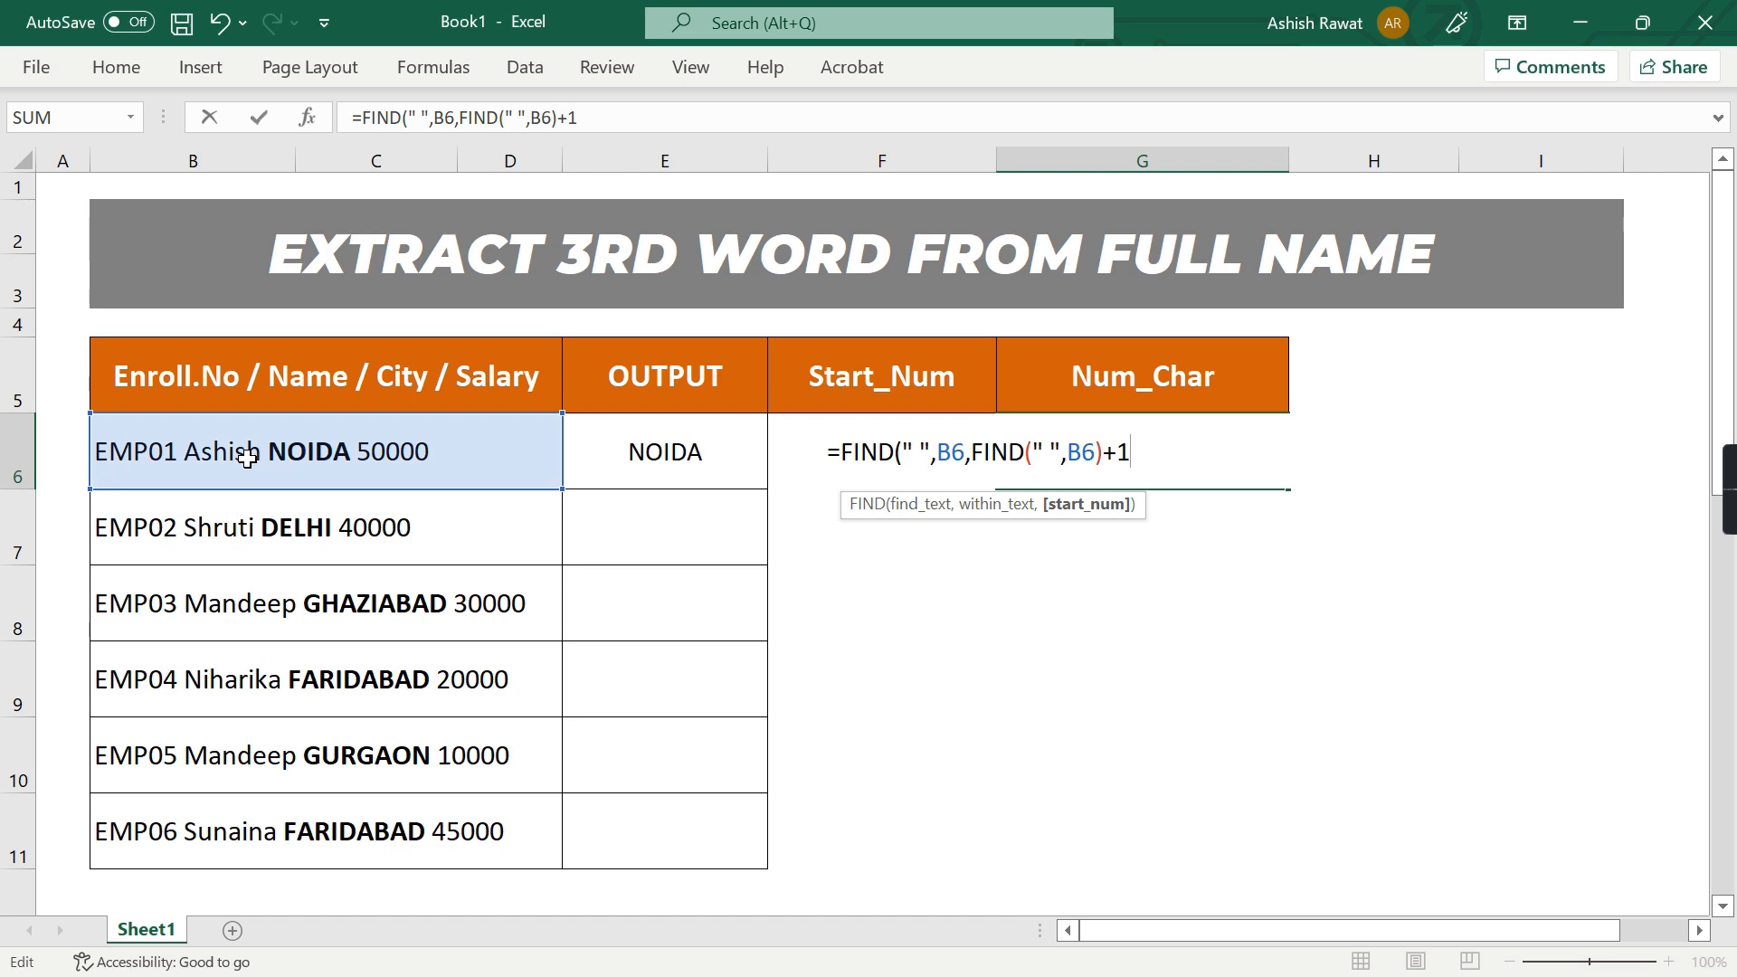
text())
key(Return)
key(Up)
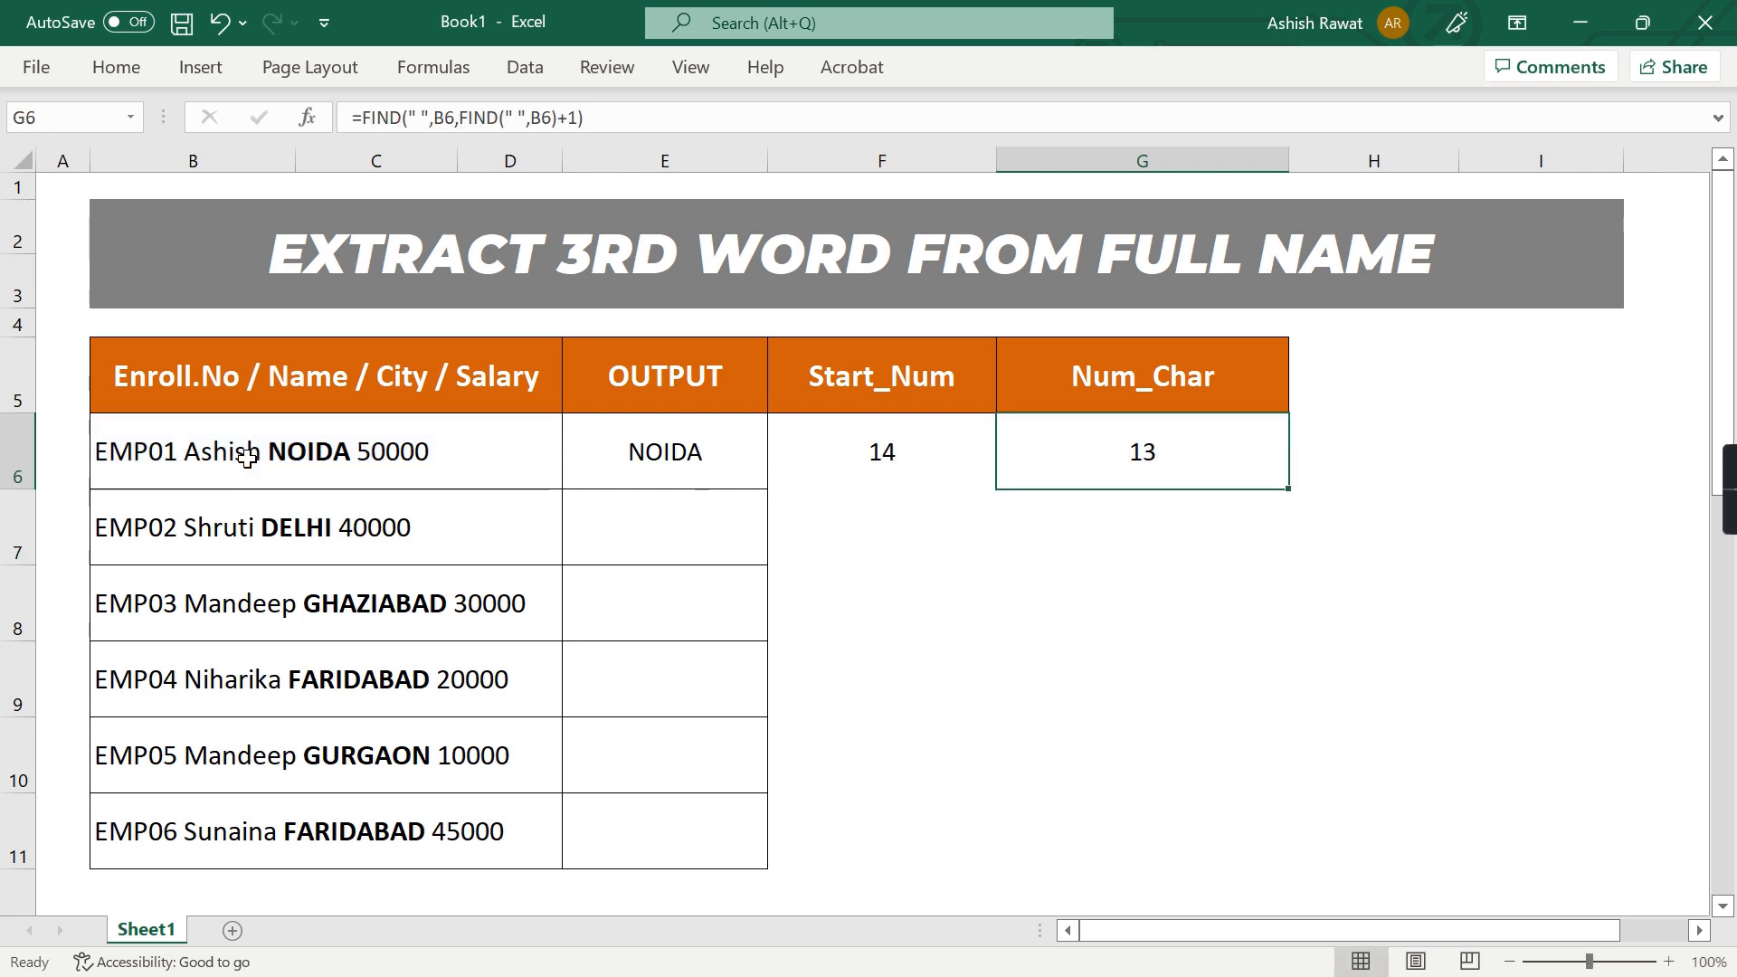
Inspect the spaces before and after the third word in B6 to see which one the Num_Char formula must locate
double_click(261, 456)
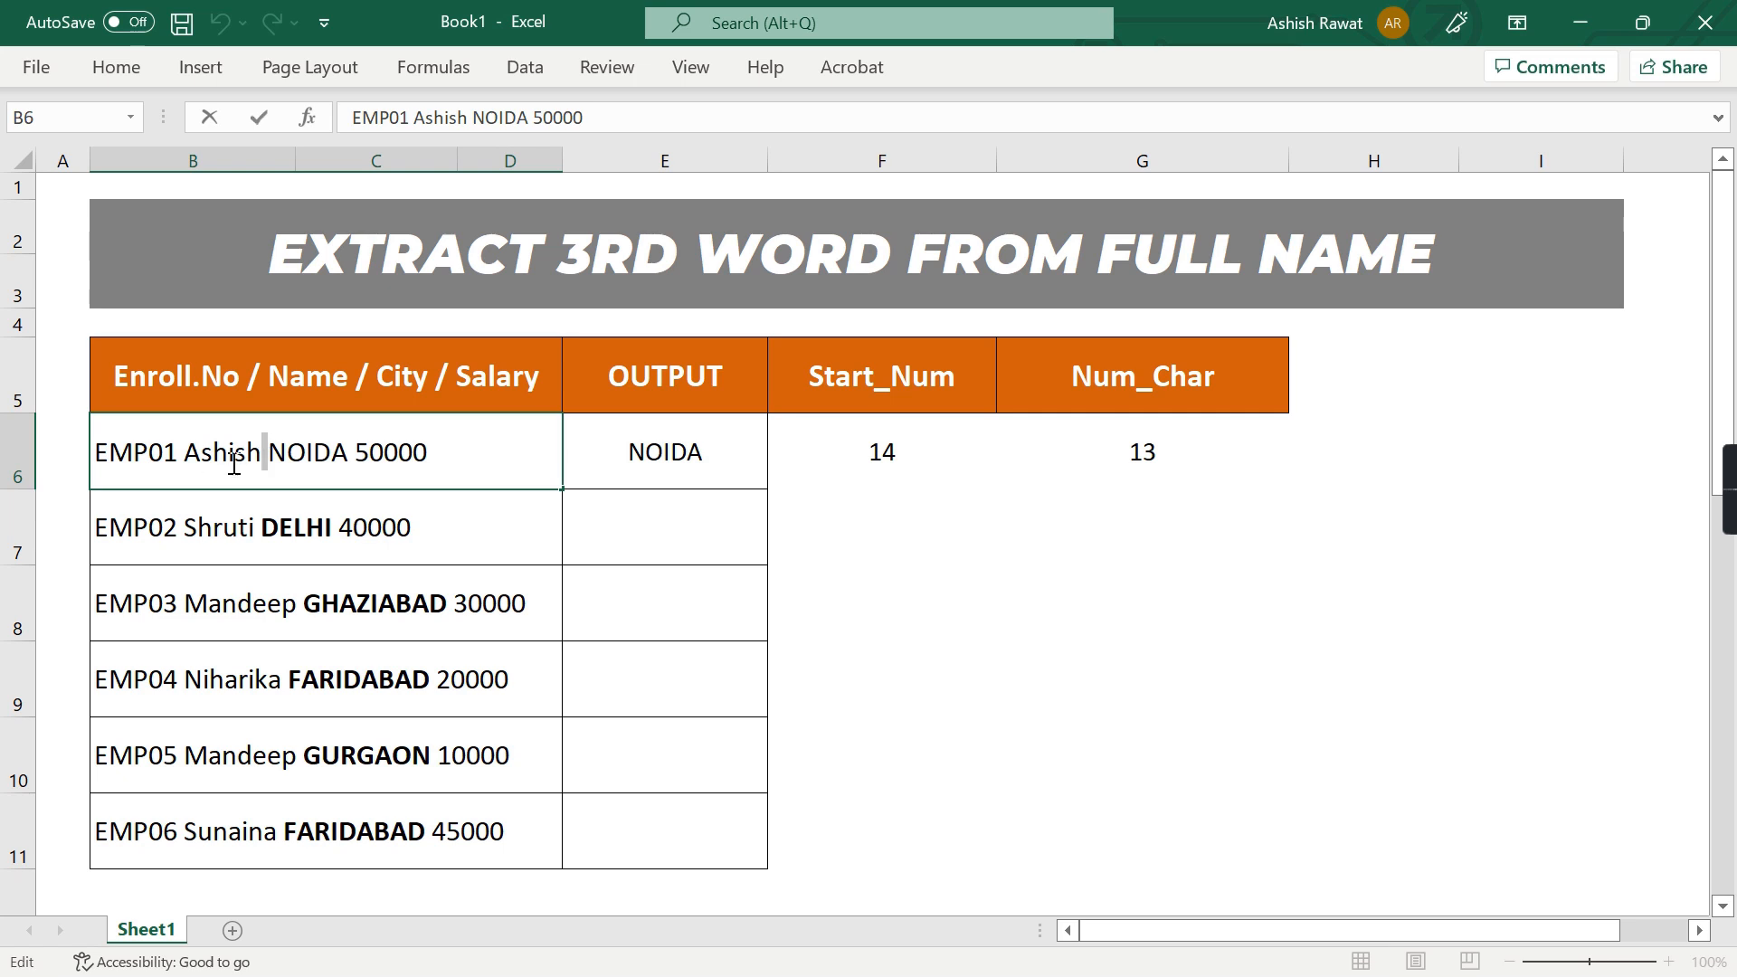
click(354, 455)
key(Escape)
key(Right)
key(Right)
key(Right)
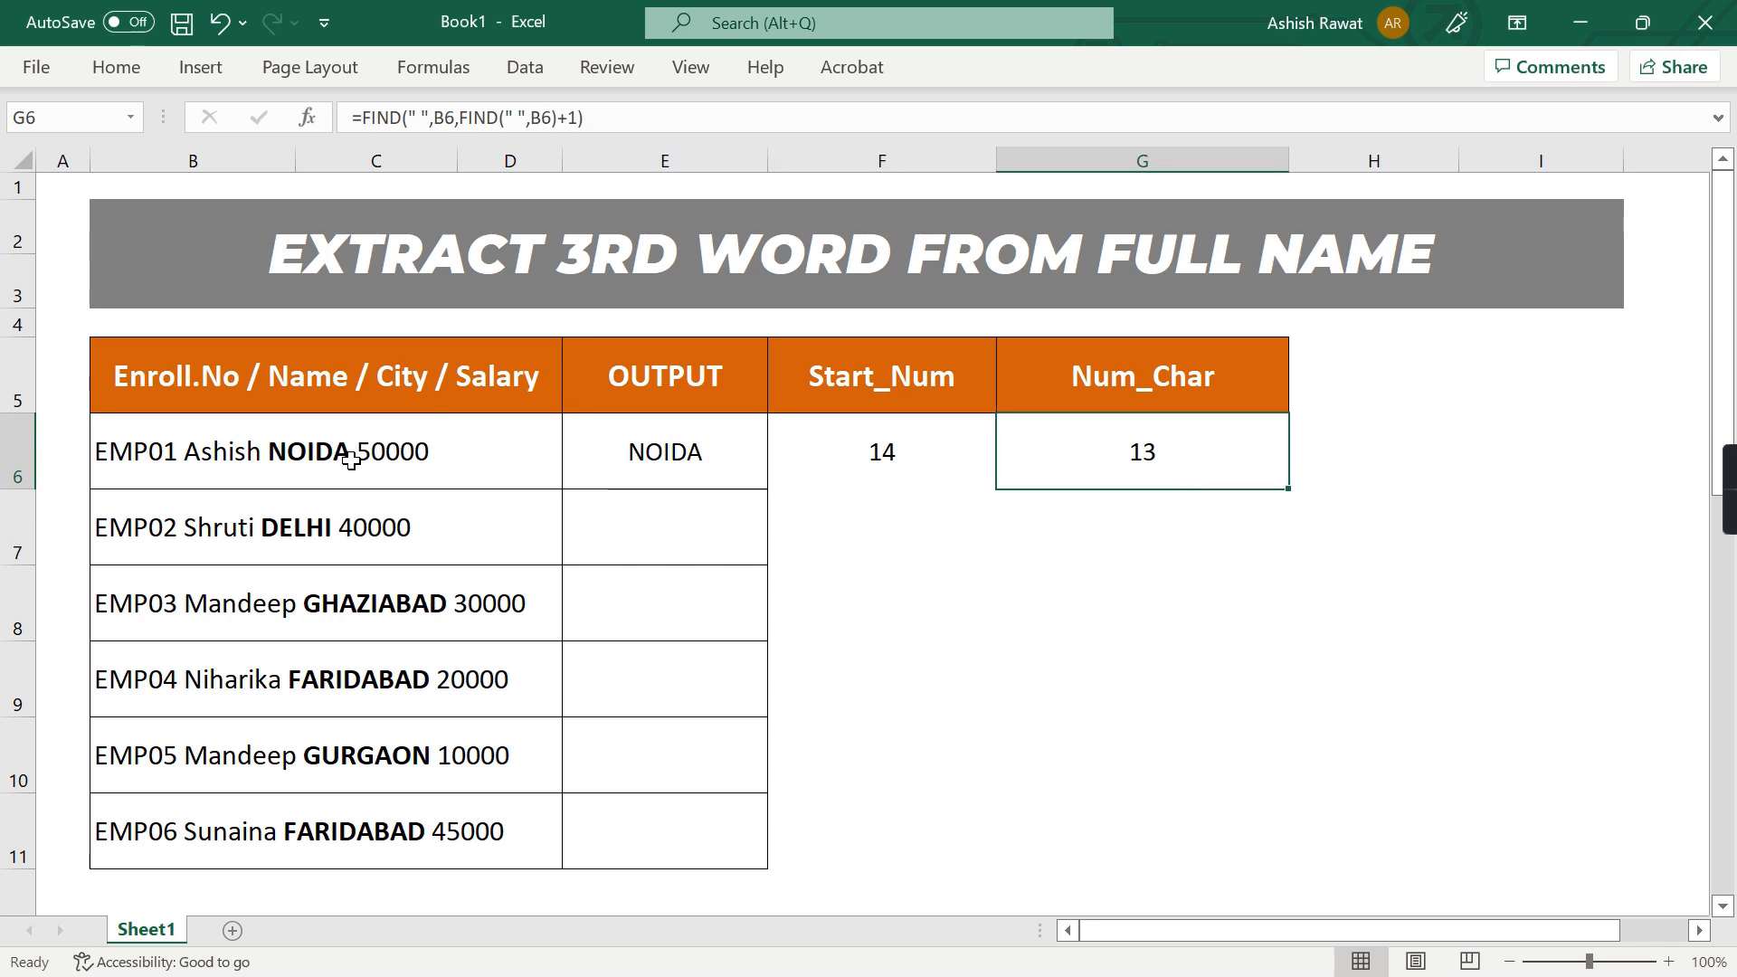
Nest a third FIND in G6 so the formula reads =FIND(" ",B6,FIND(" ",B6,FIND(" ",B6)+1)+1)
key(F2)
key(Left)
key(Left)
key(Left)
key(Left)
text(,FIND()
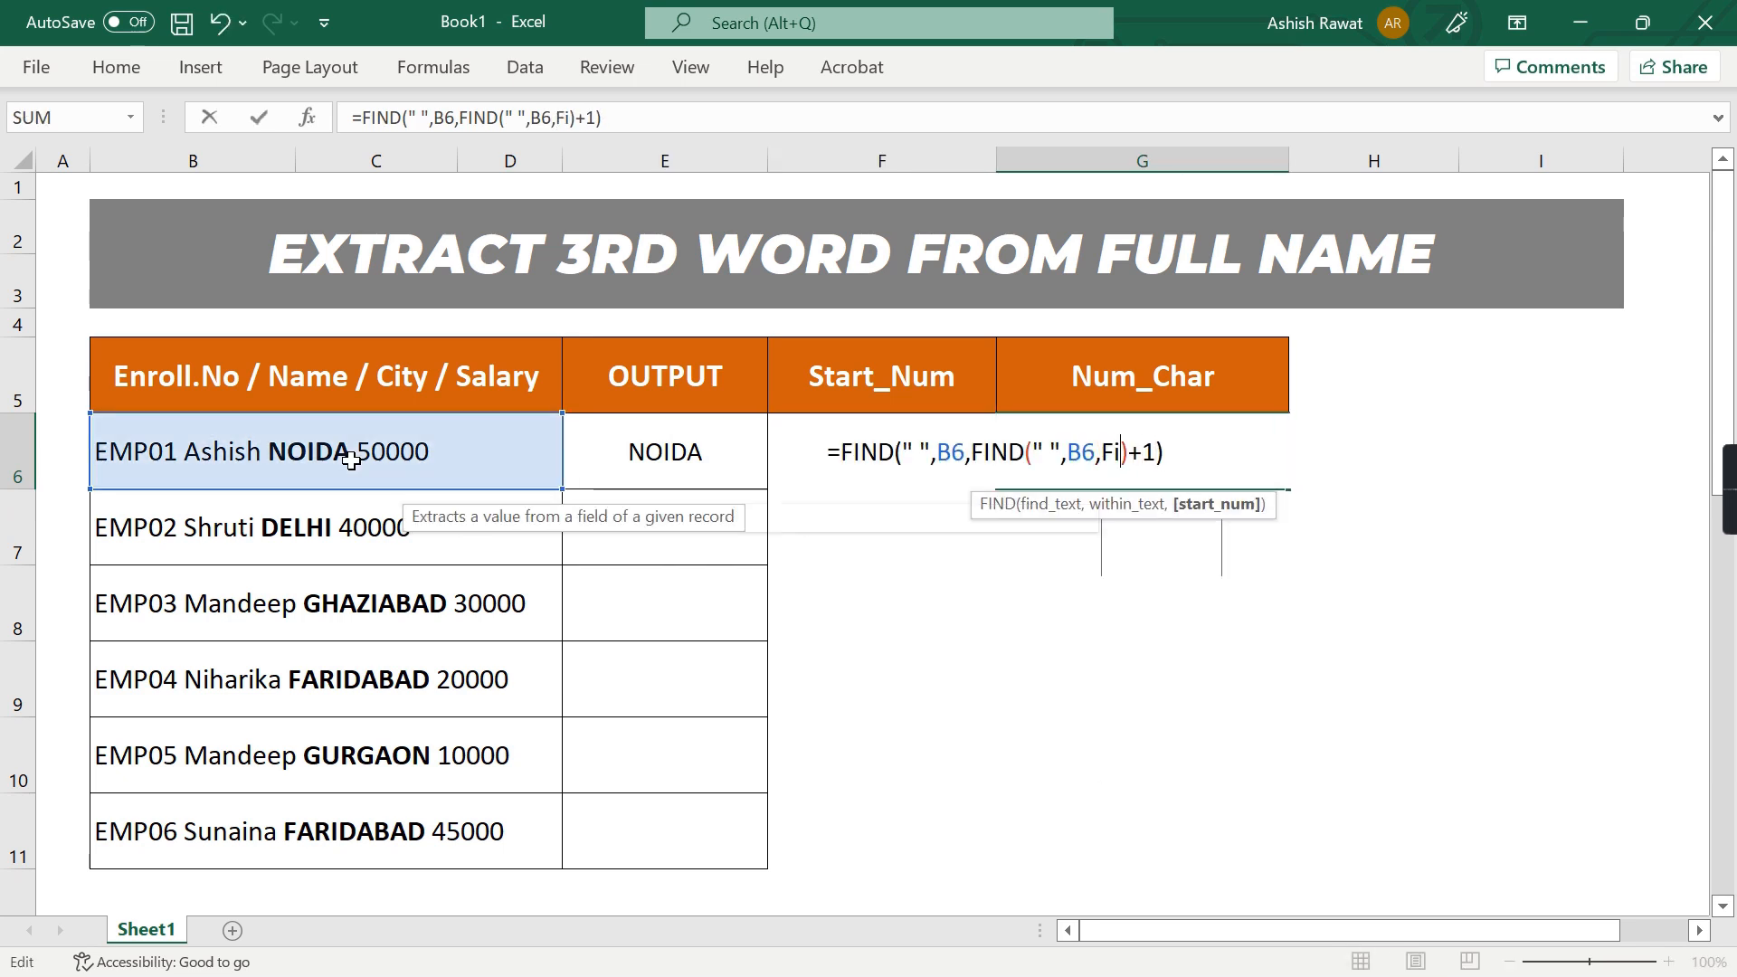
text(" ",B6)
key(Right)
key(Right)
key(Right)
key(Right)
text(+1)
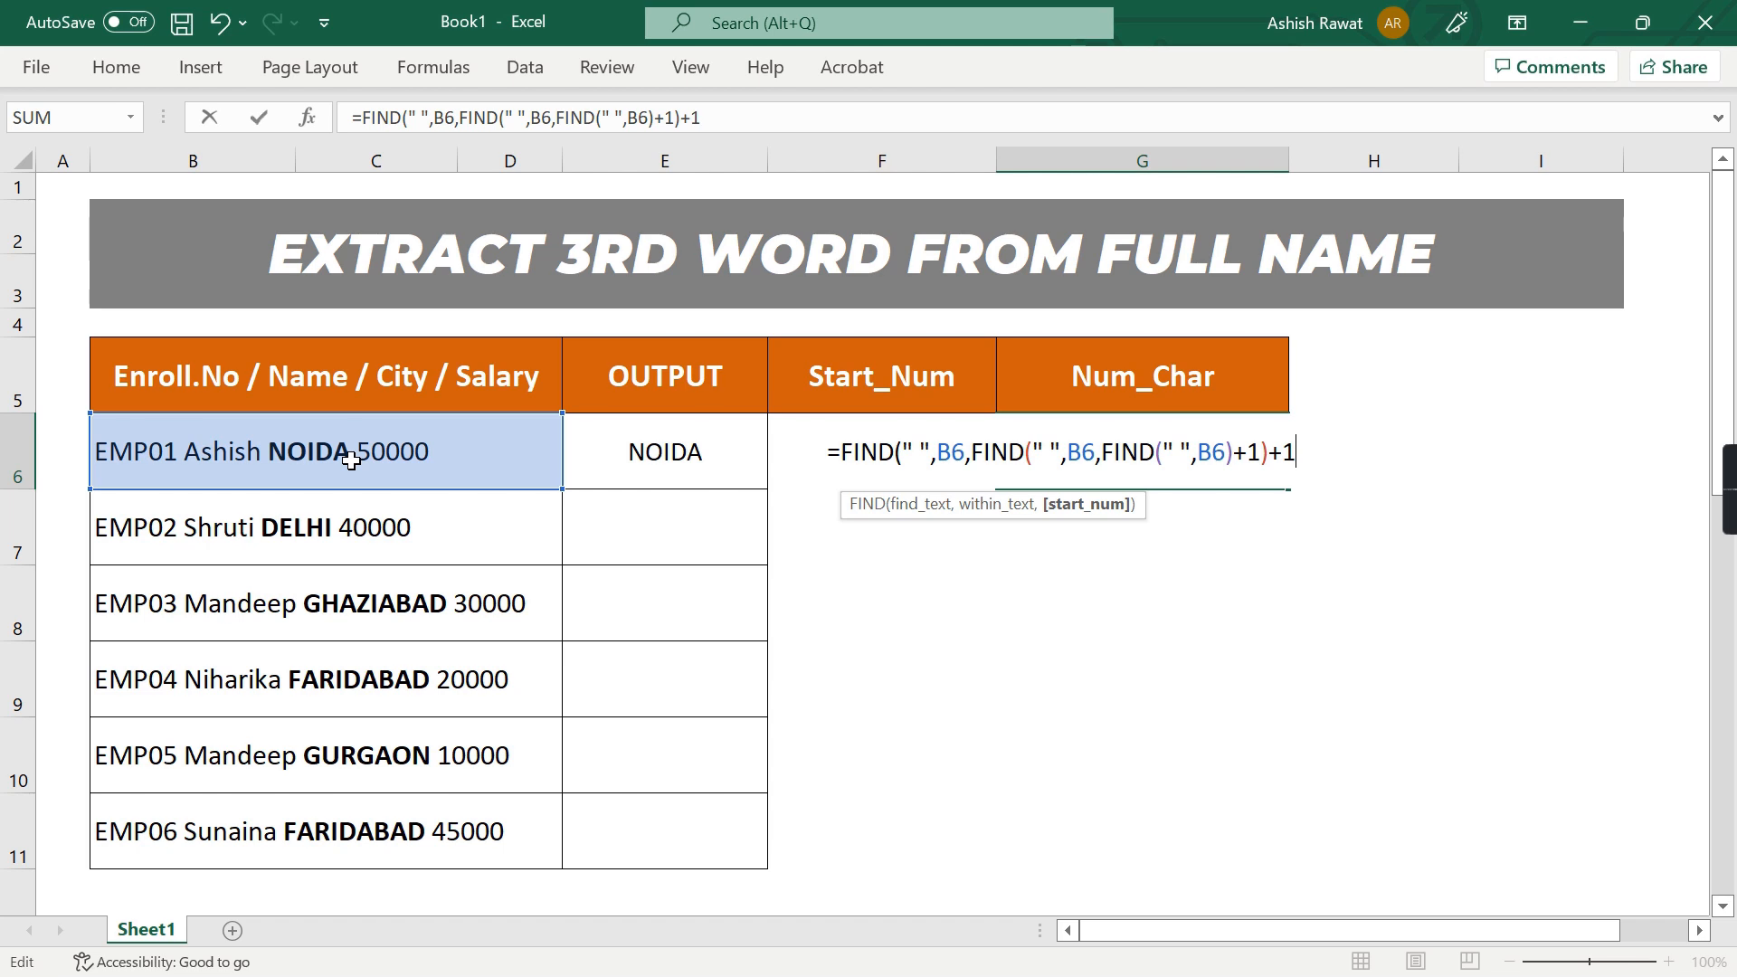
key(Return)
key(Return)
key(Up)
Examine B6's text character by character from its beginning to check the position of the space after NOIDA
double_click(281, 460)
key(Home)
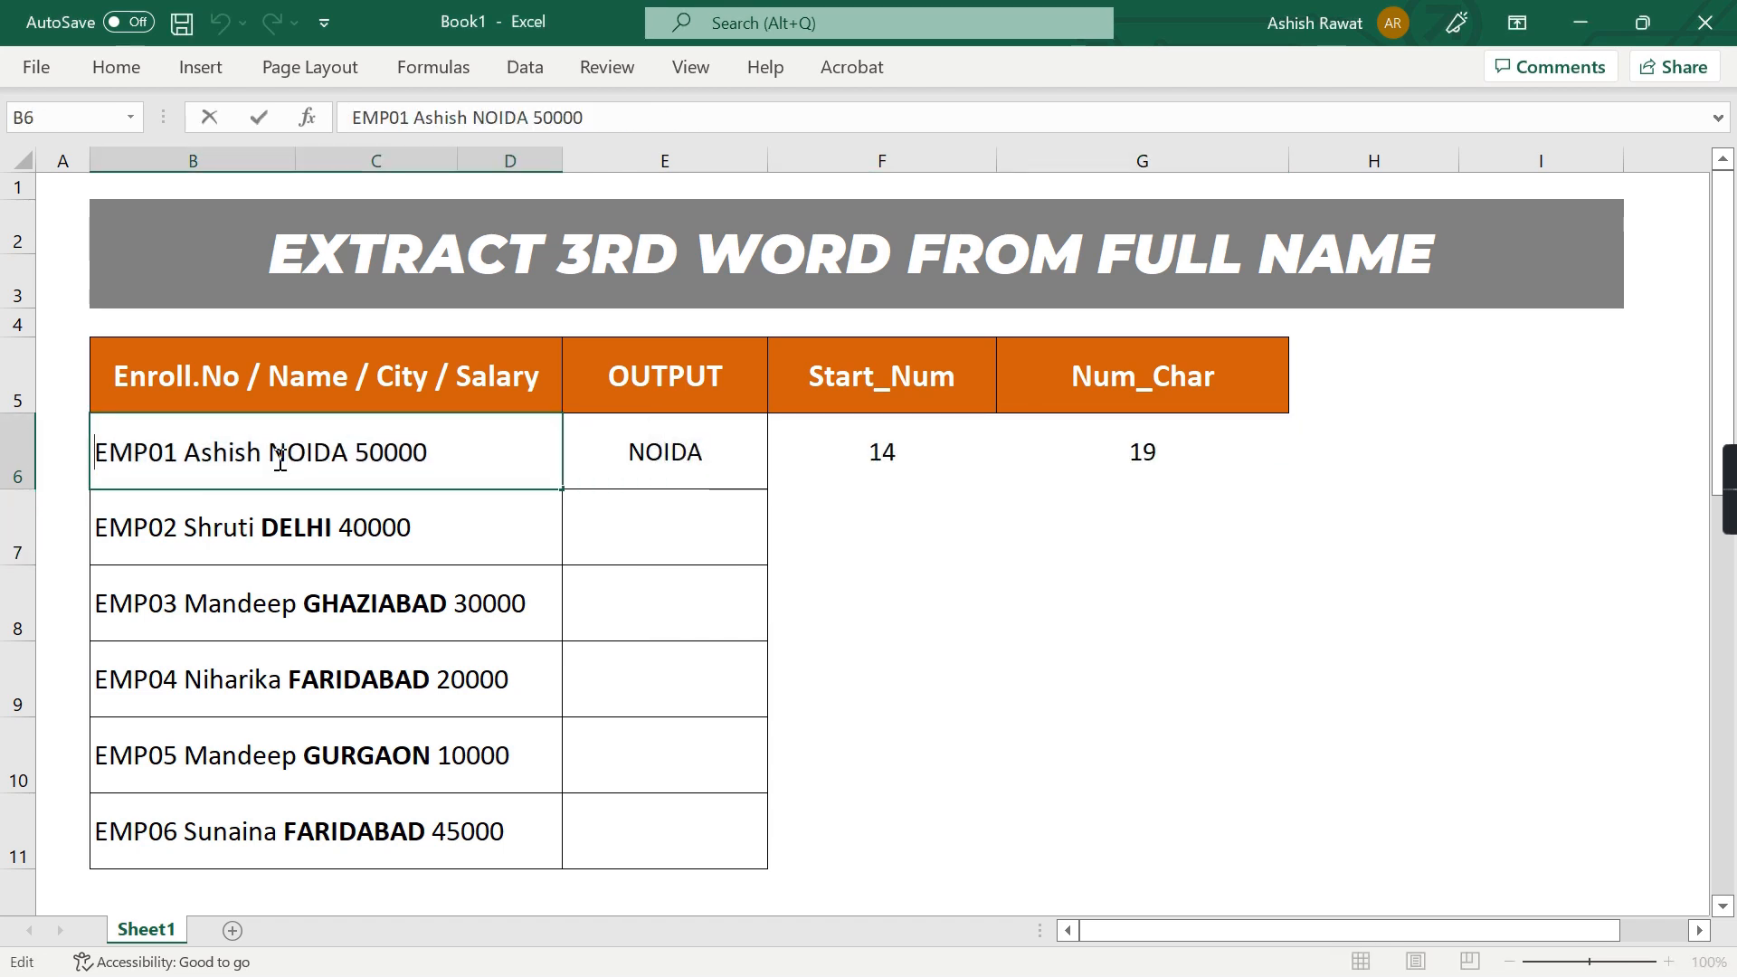
key(ctrl+shift+Right)
key(Right)
key(Right)
key(Right)
key(Right)
key(Right)
key(Right)
key(Right)
key(Right)
key(Right)
key(Right)
key(Right)
key(Right)
key(Right)
key(shift+Right)
key(Return)
key(Up)
key(Right)
key(Right)
key(Right)
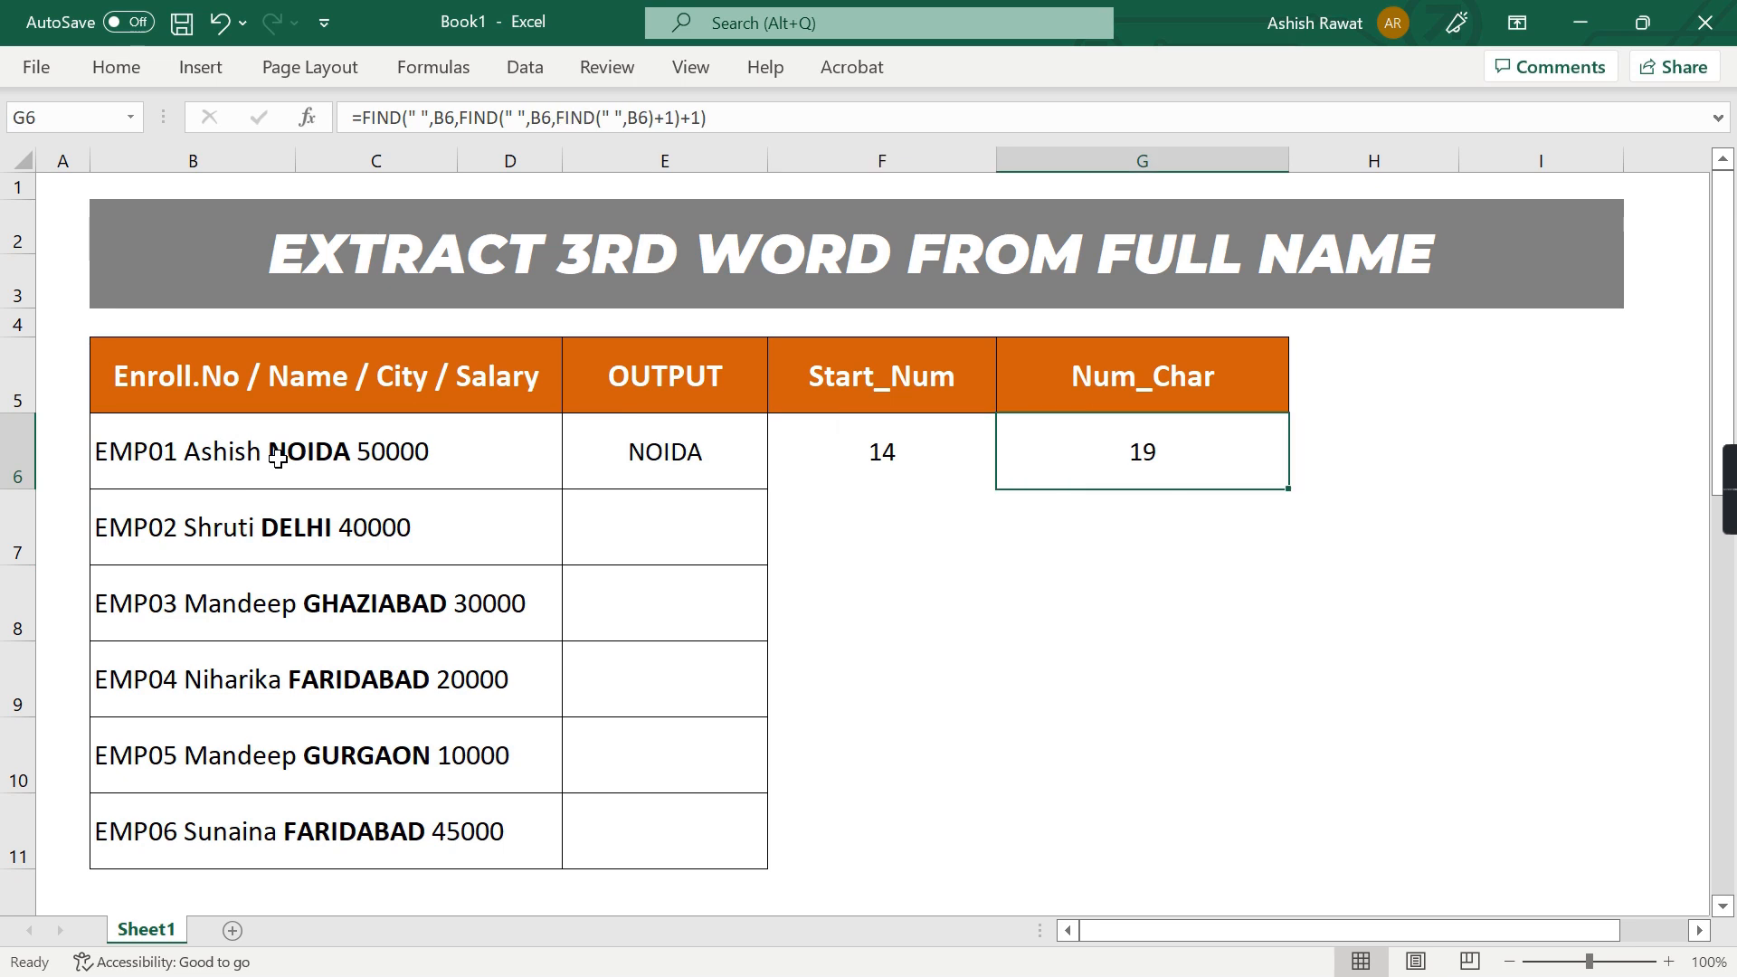
Examine where the third word begins in B6 and review the Start_Num formula in F6
click(278, 459)
double_click(279, 459)
key(shift+Left)
key(shift+Left)
key(Return)
key(Up)
key(Right)
key(Right)
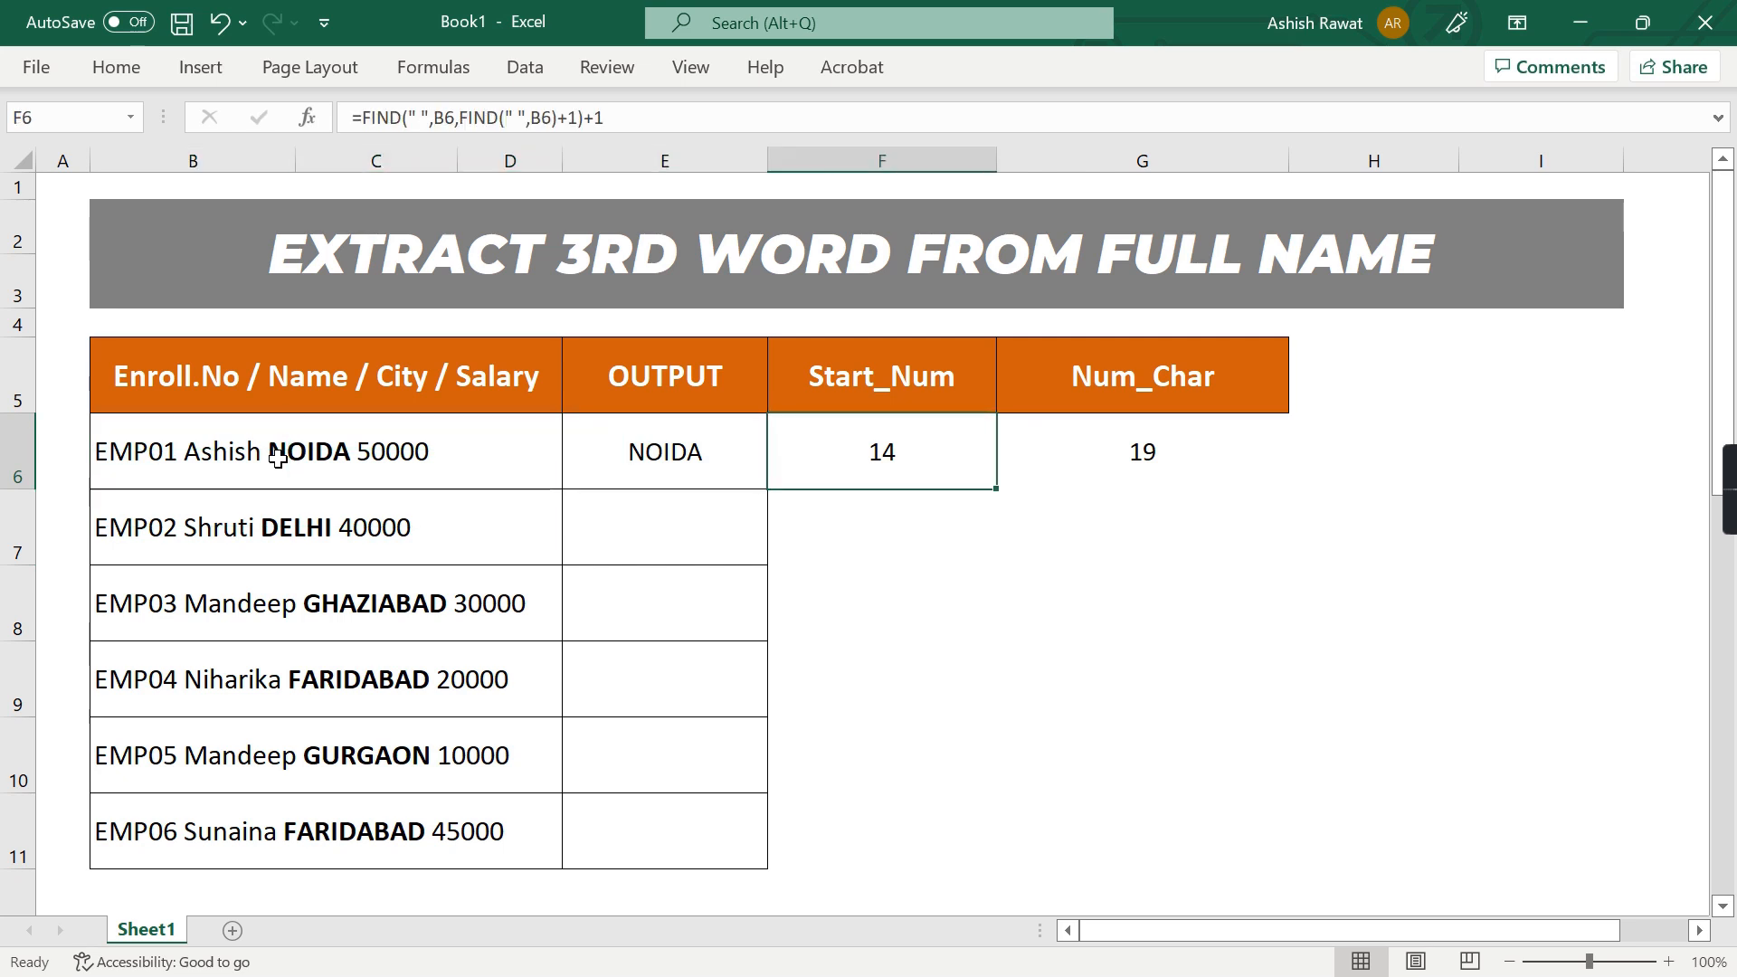
key(F2)
key(shift+Home)
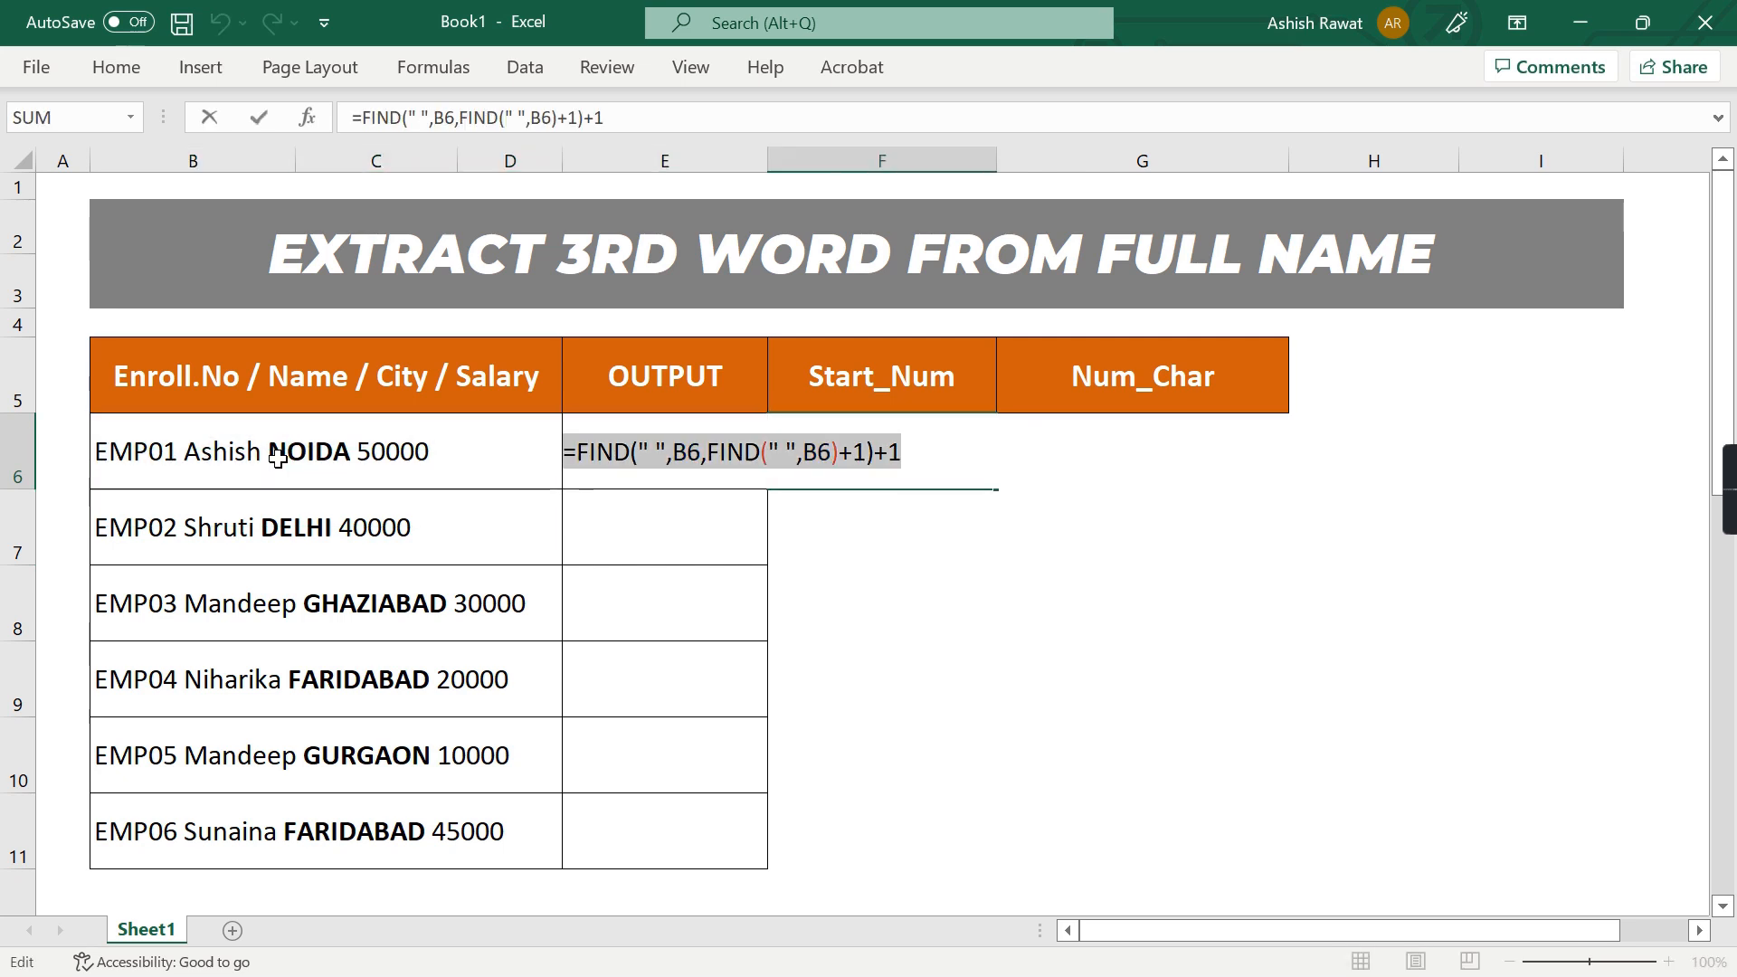
key(Escape)
key(Right)
key(Right)
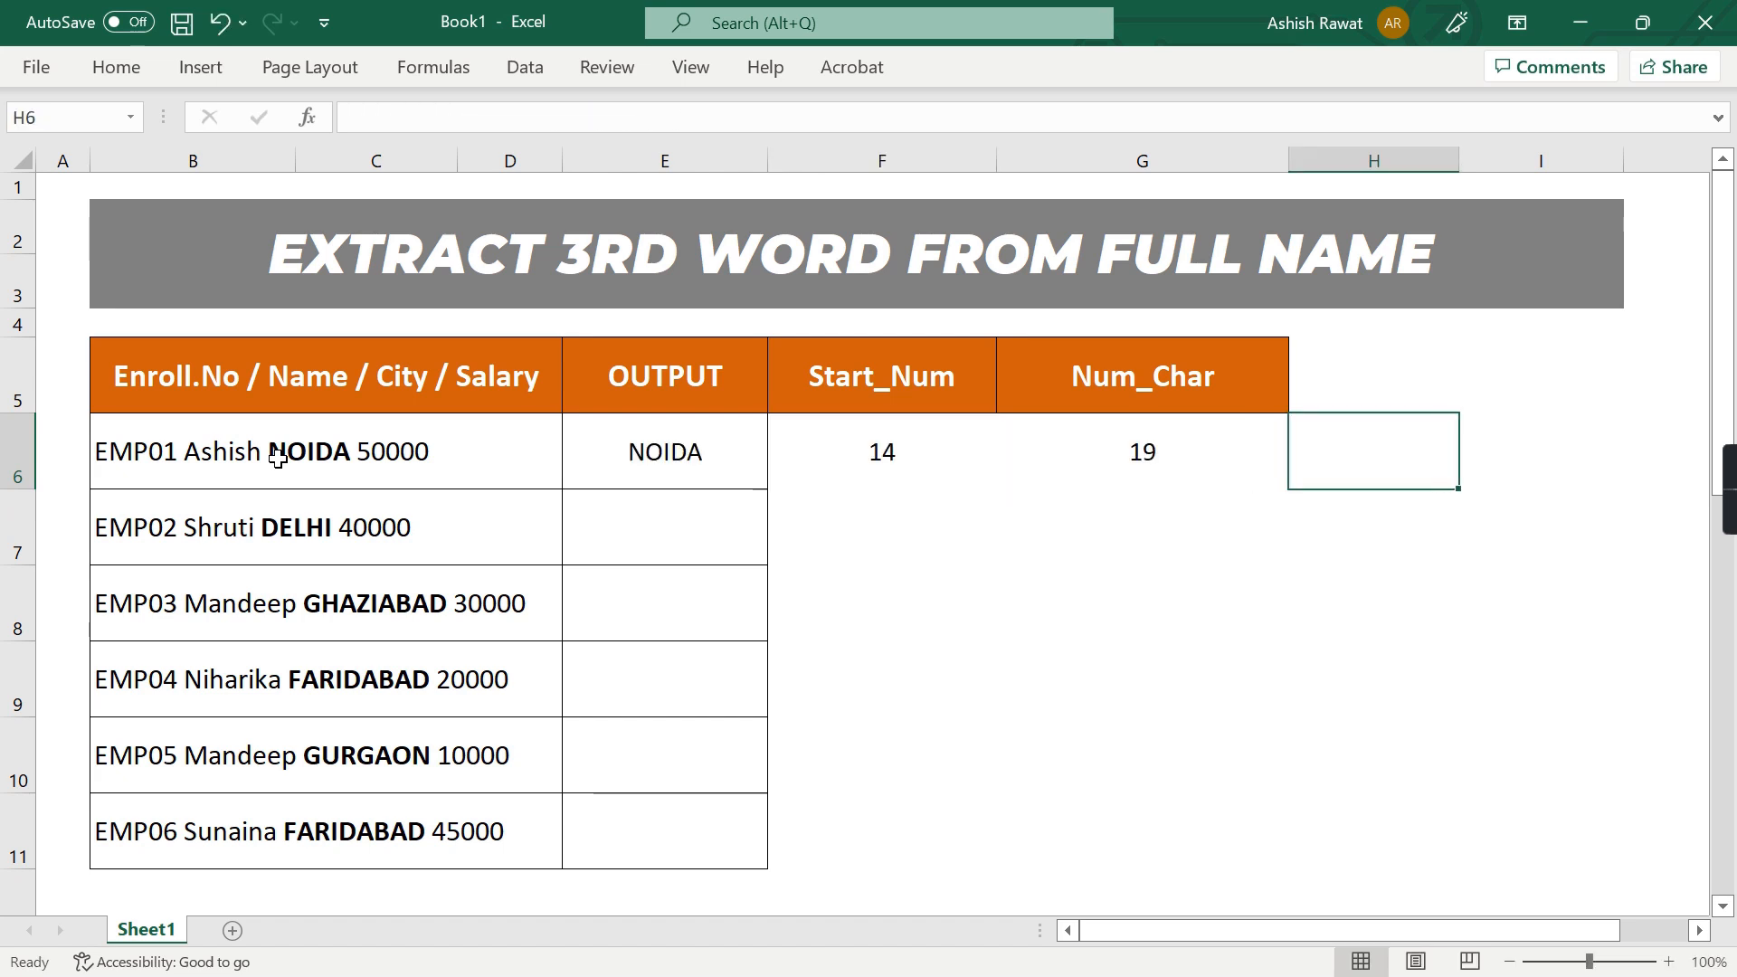
Enter the formula =FIND(" ",B6,FIND(" ",B6)+1) in H6 to locate the space before the third word
text(=)
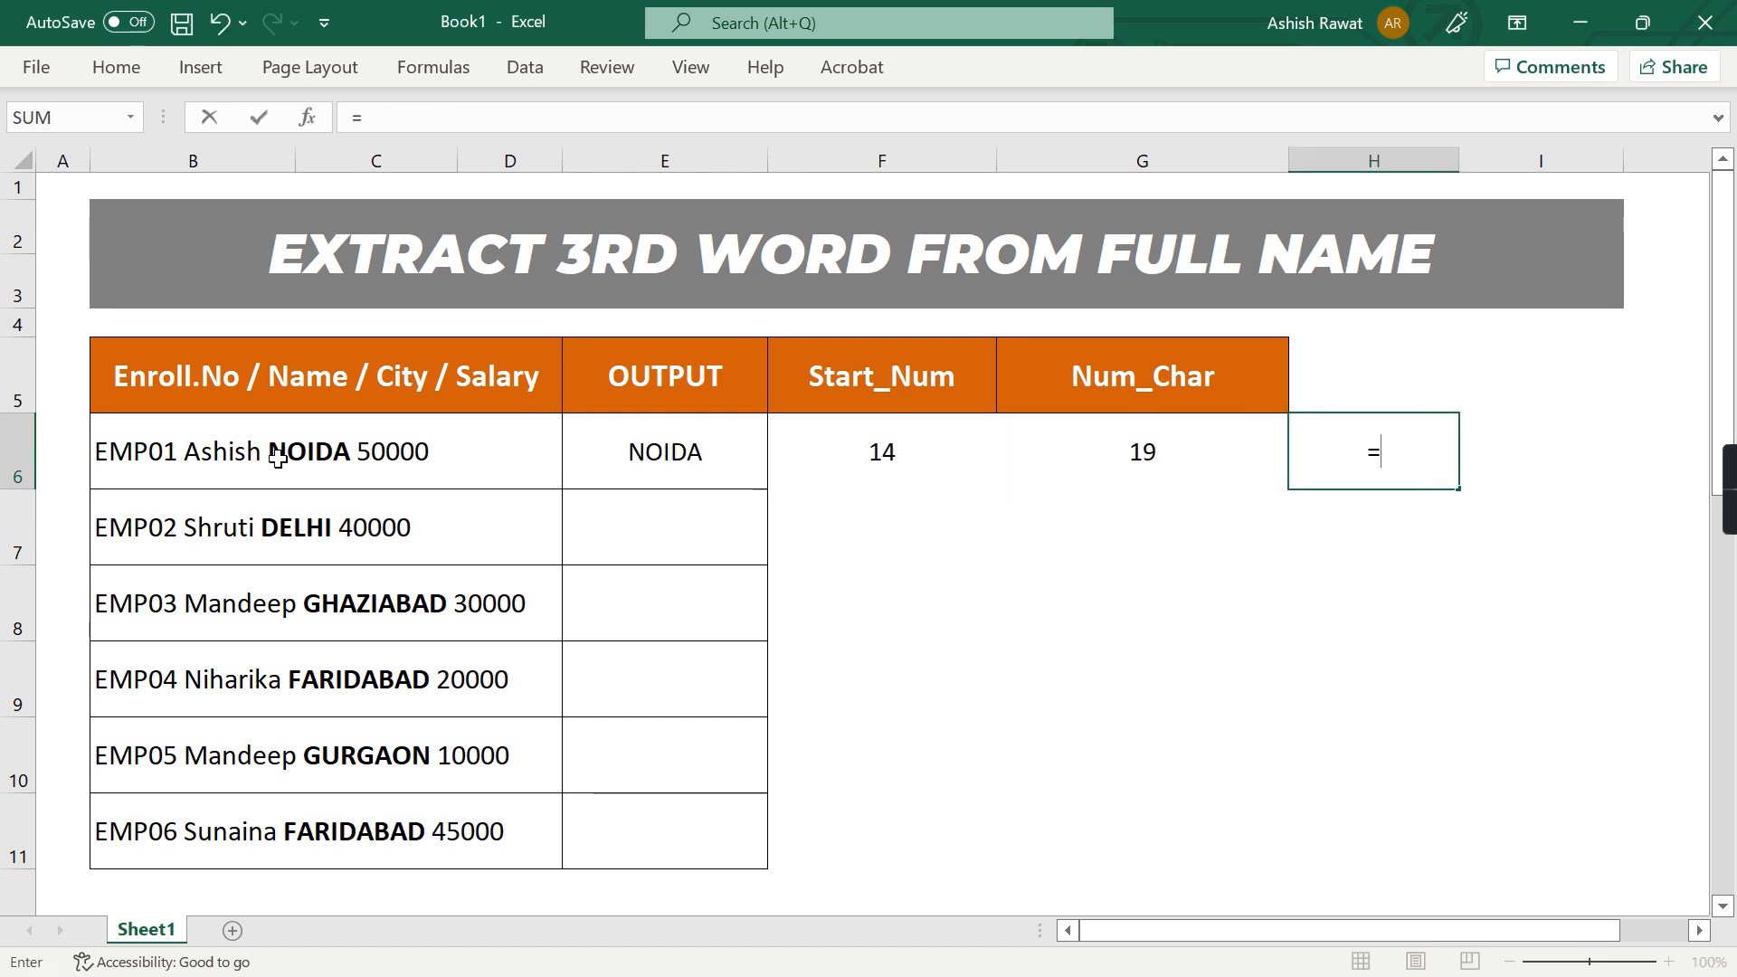
text(F)
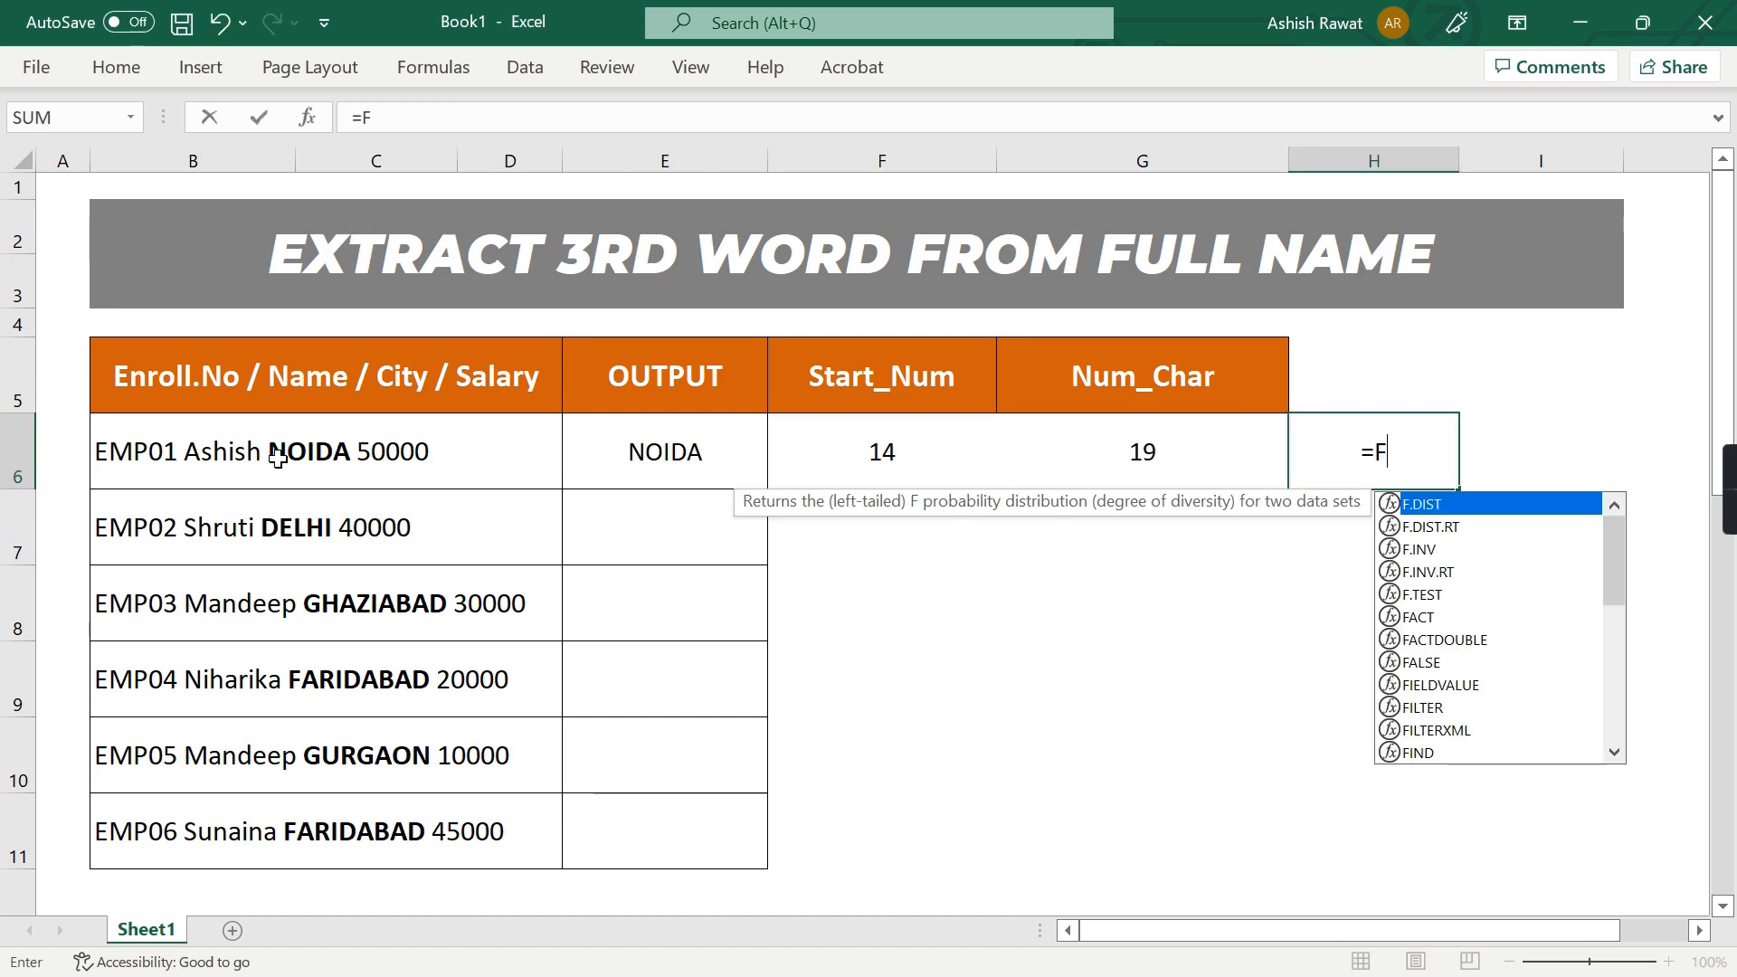
key(BackSpace)
key(BackSpace)
text(=F)
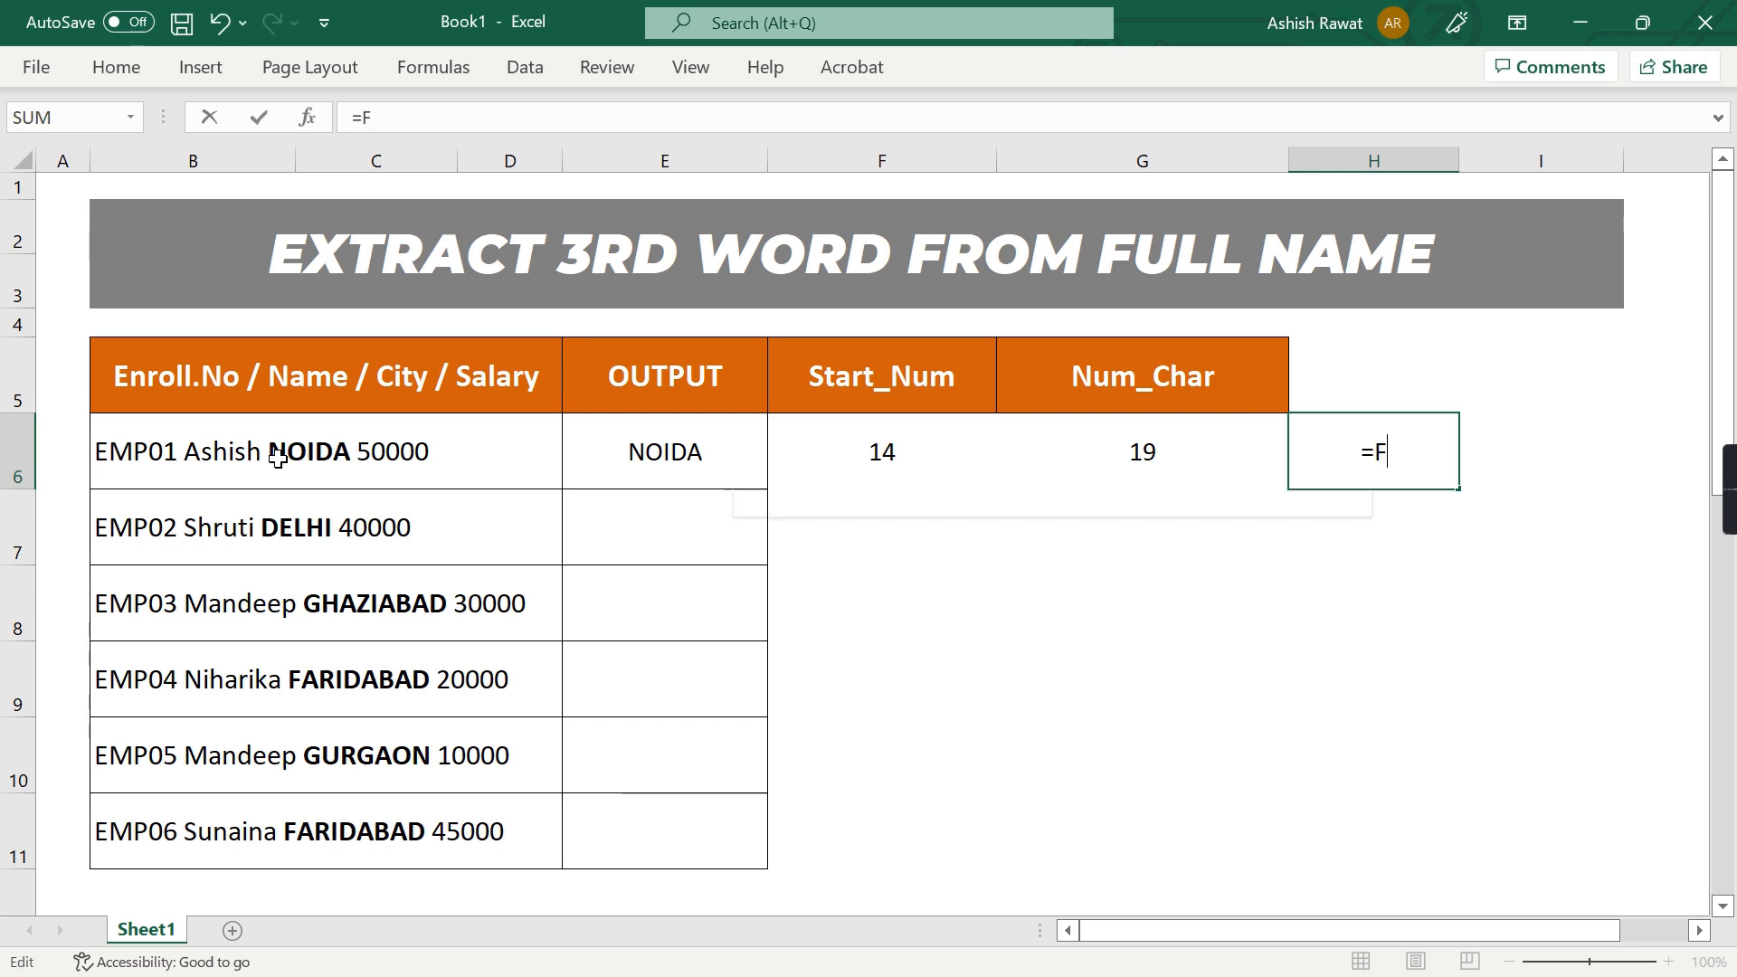
text(ind(" ",)
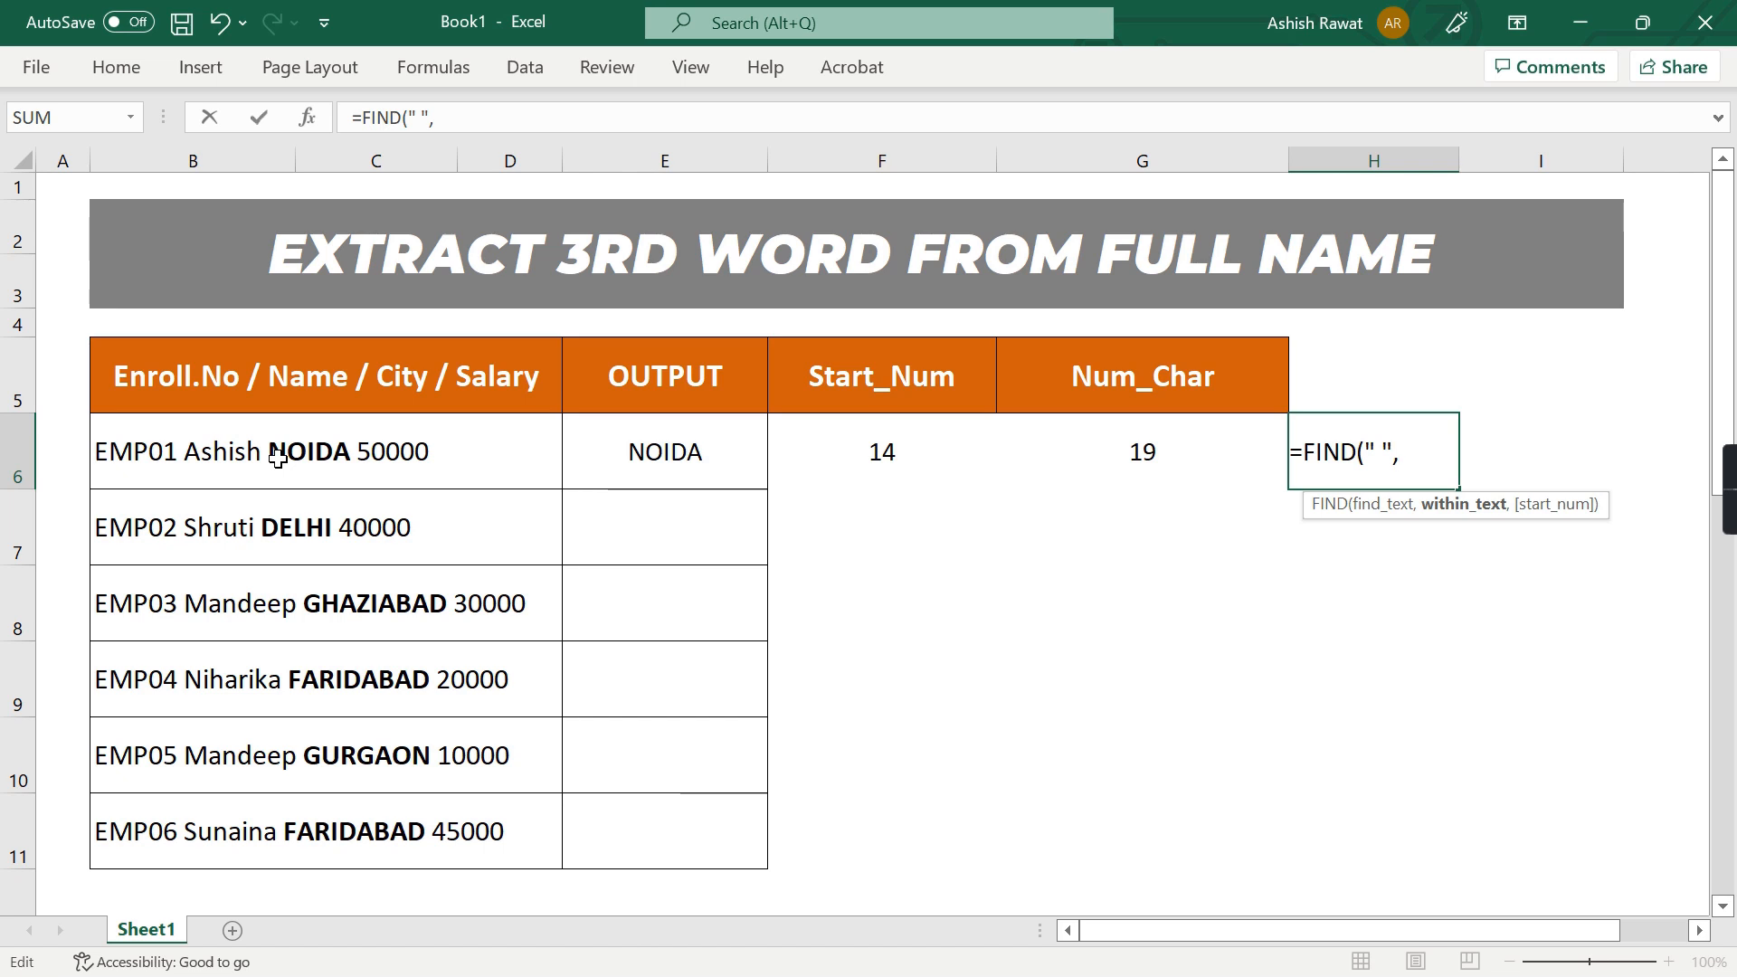
text(B6,)
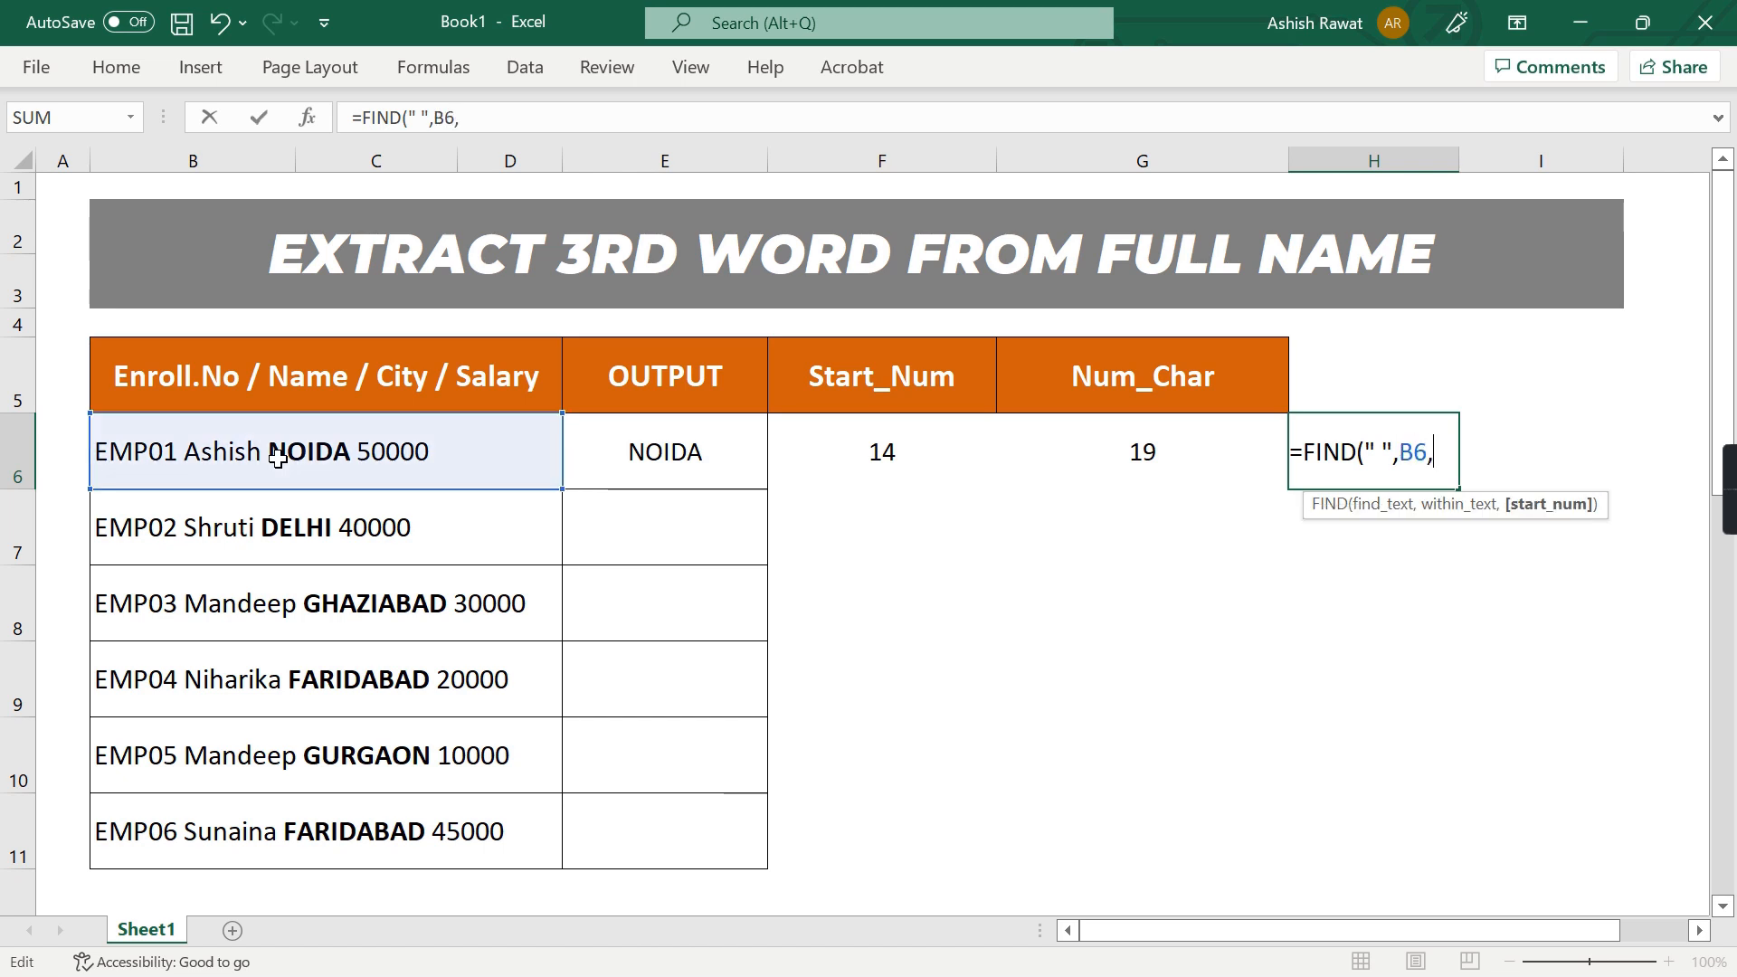
text(Fin)
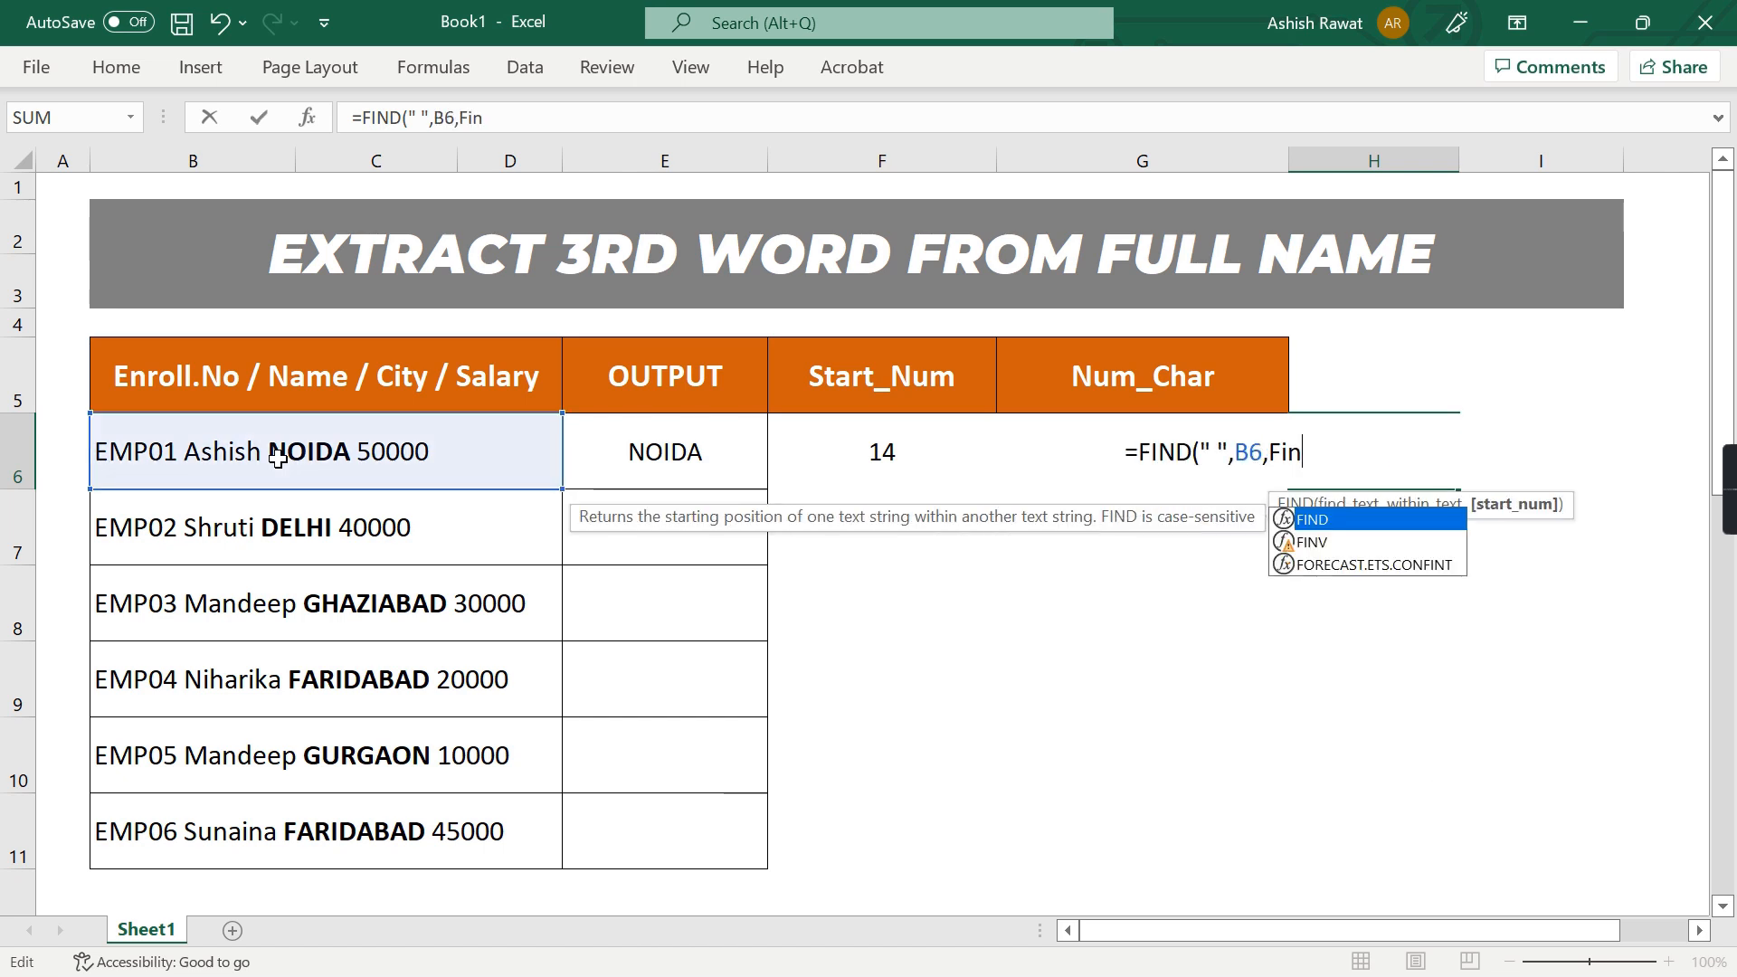
text(d(" ",B6)
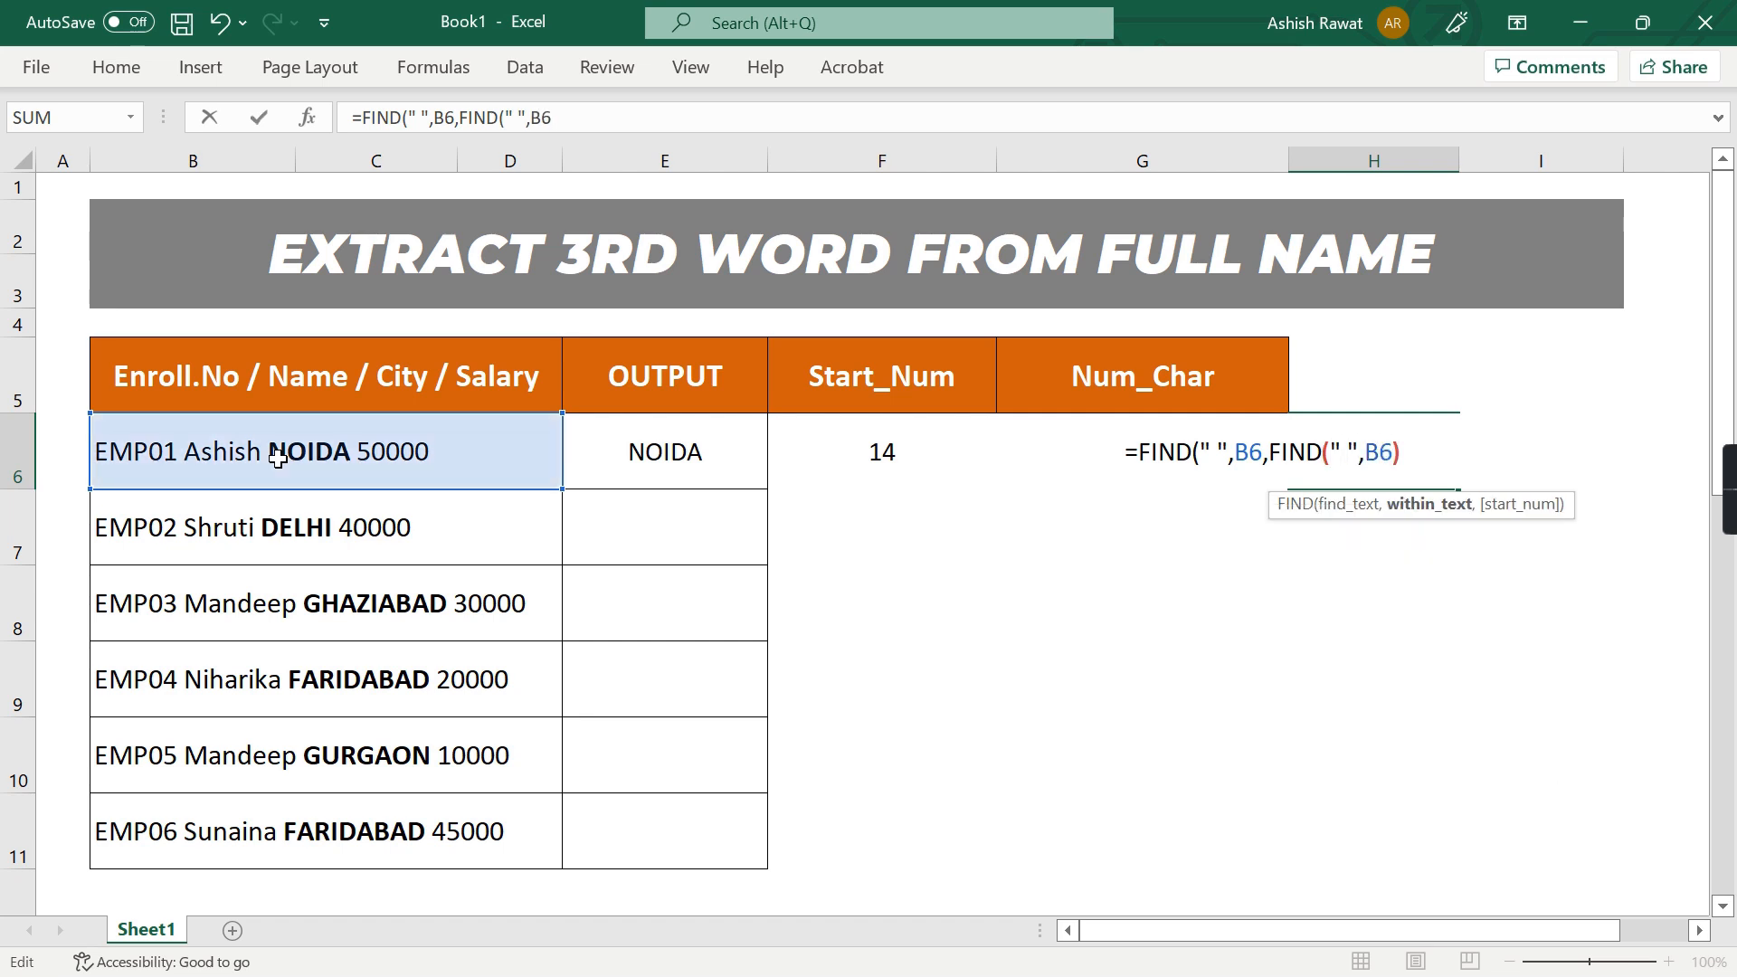
text()+!))
key(ctrl+Return)
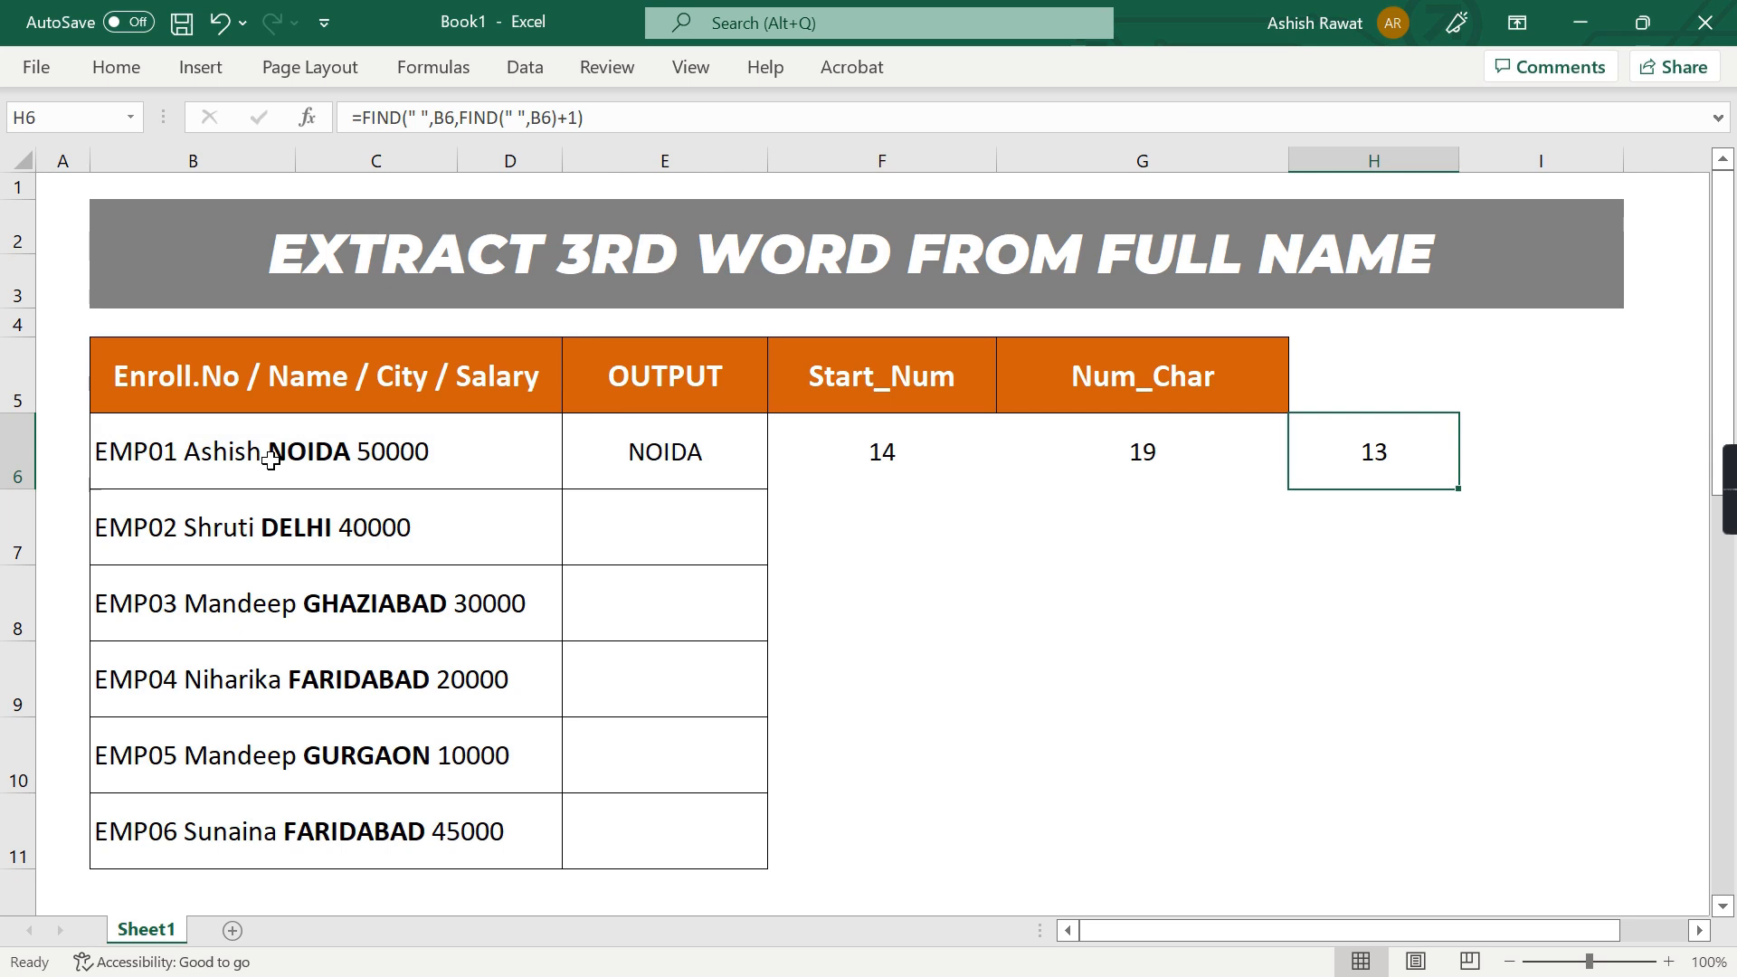
Append +1 to the H6 formula to get the position of the third word's first letter
key(F2)
text(+1)
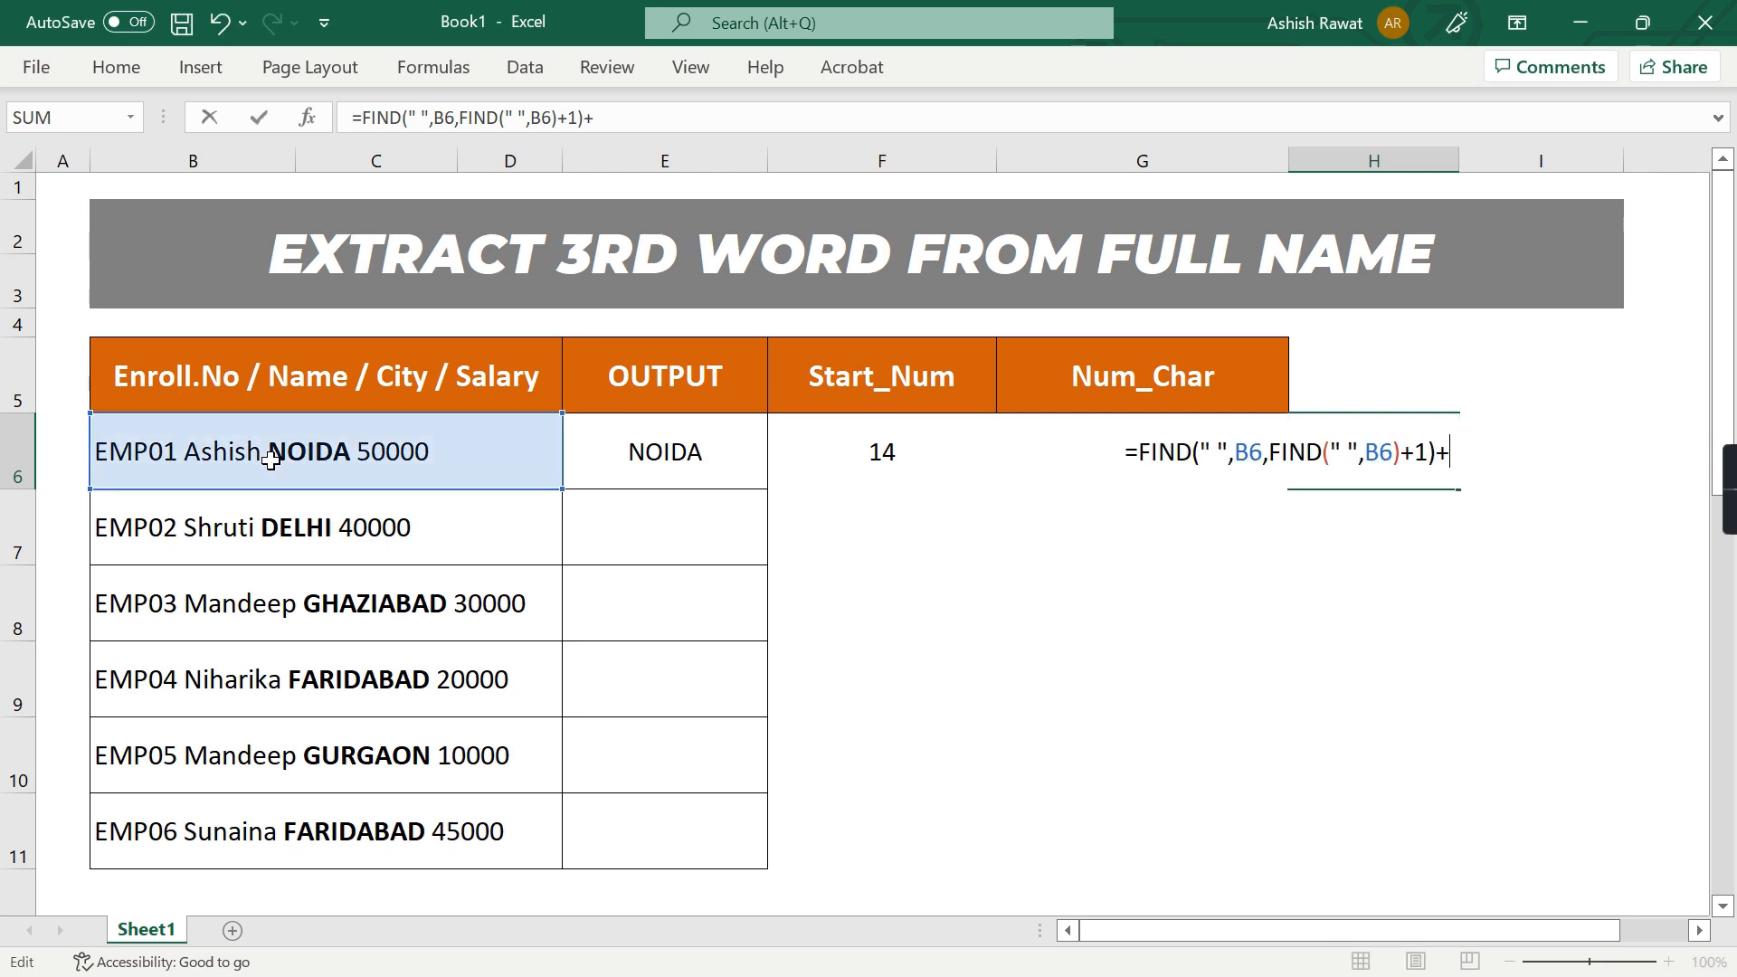
key(ctrl+Return)
Examine the first and last letters of NOIDA and the spaces around it in B6
key(Left)
key(Left)
key(Left)
click(270, 461)
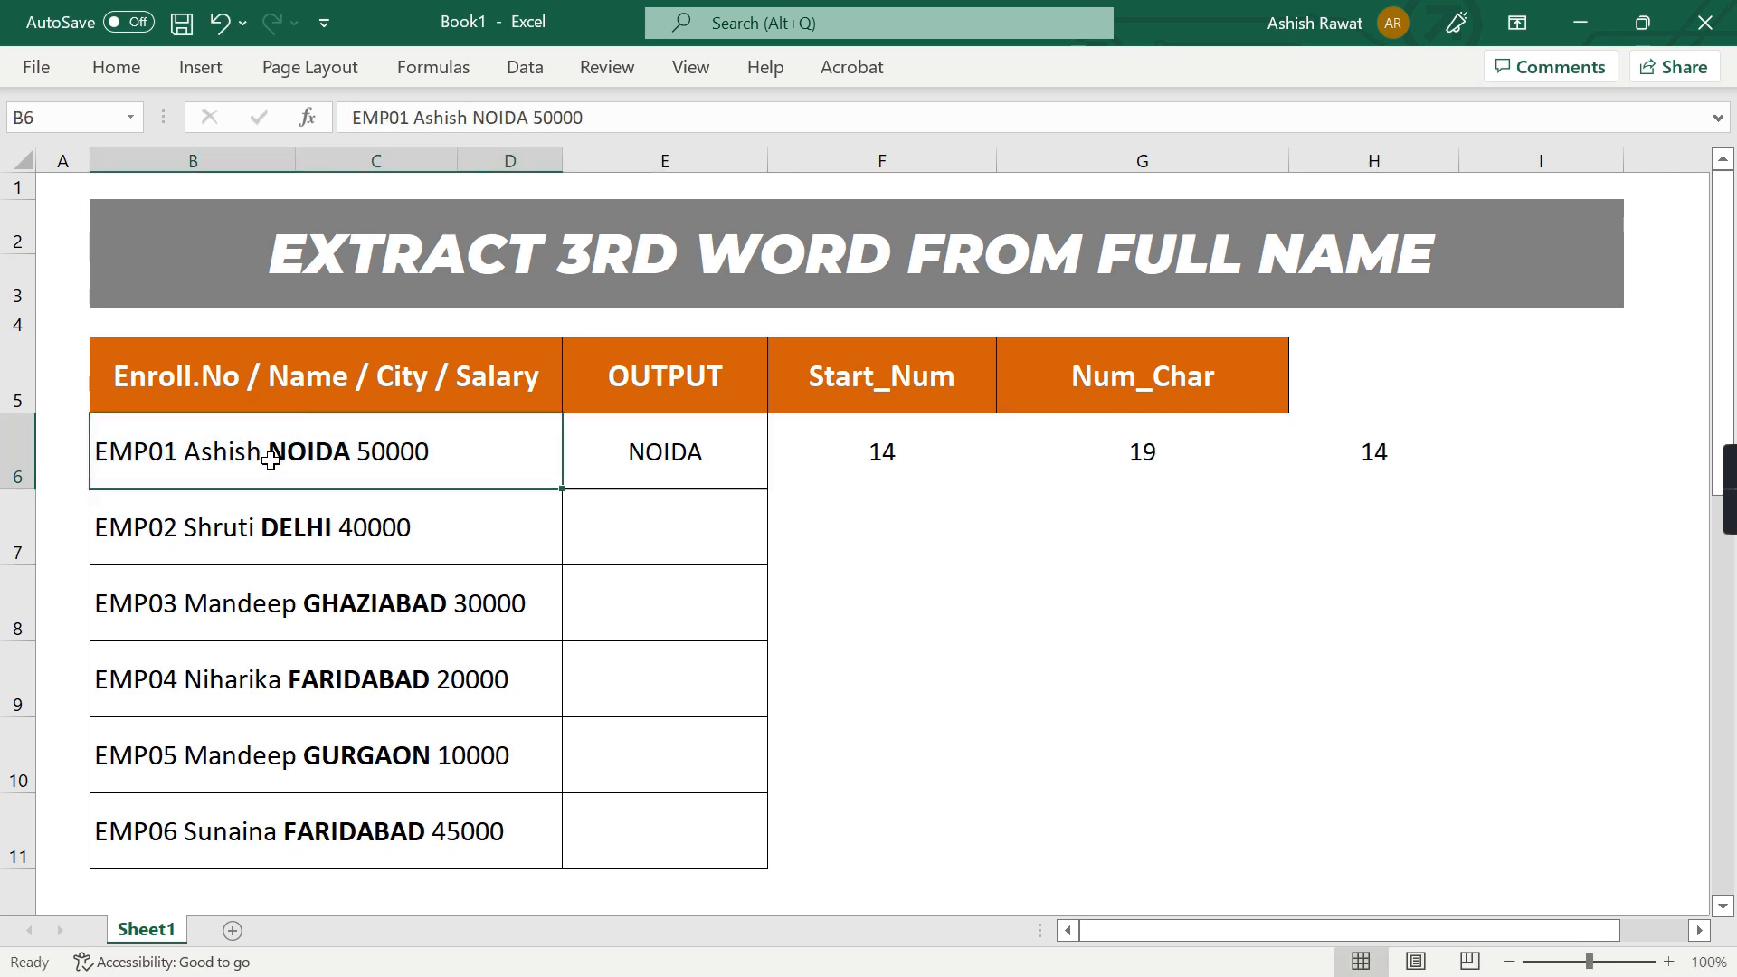
double_click(271, 461)
drag(358, 456, 270, 453)
click(283, 452)
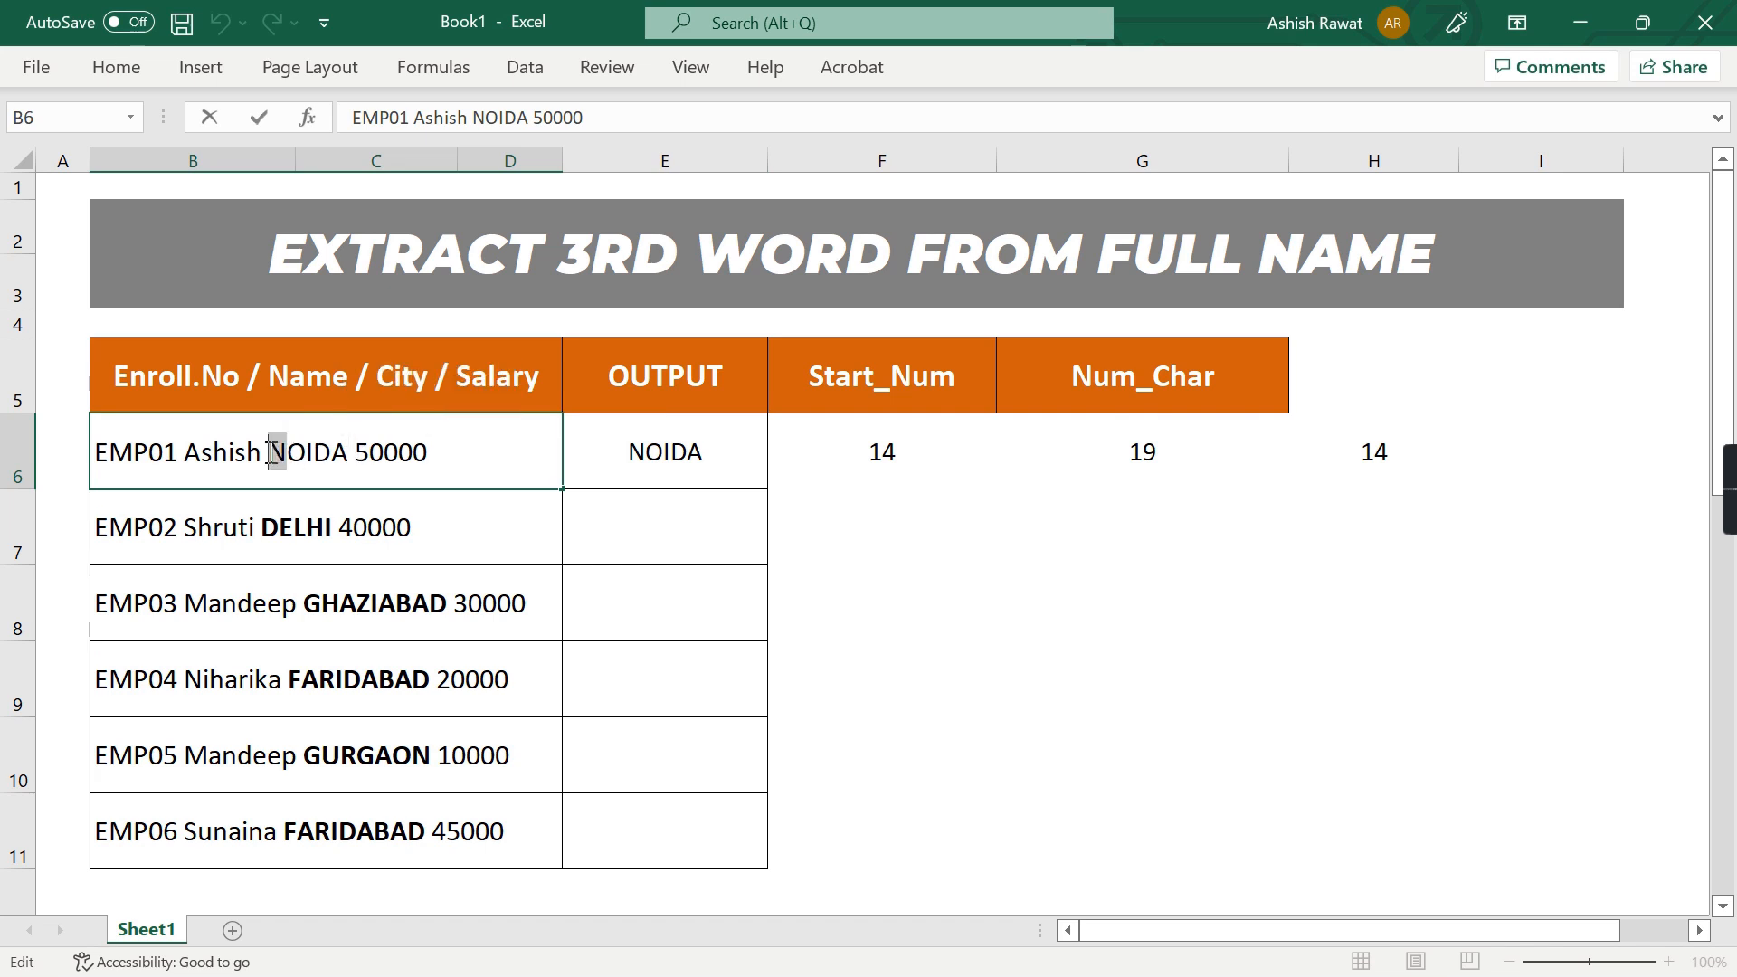
drag(361, 449, 350, 450)
click(349, 453)
drag(350, 453, 332, 453)
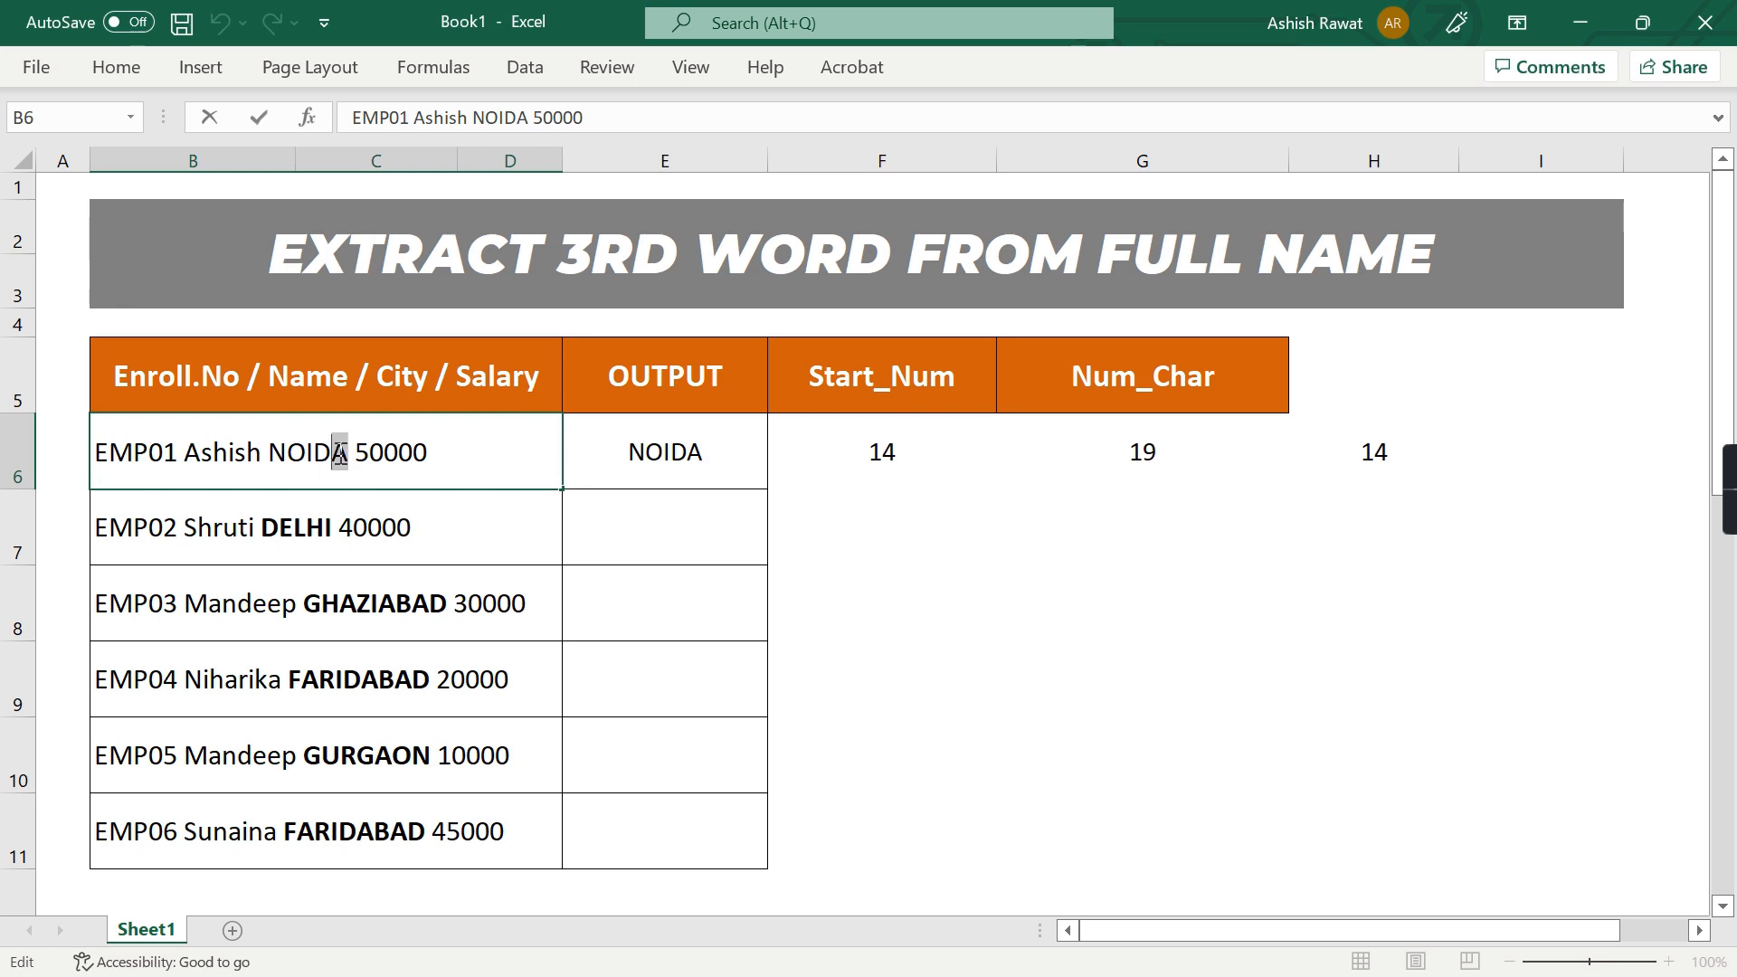
click(264, 462)
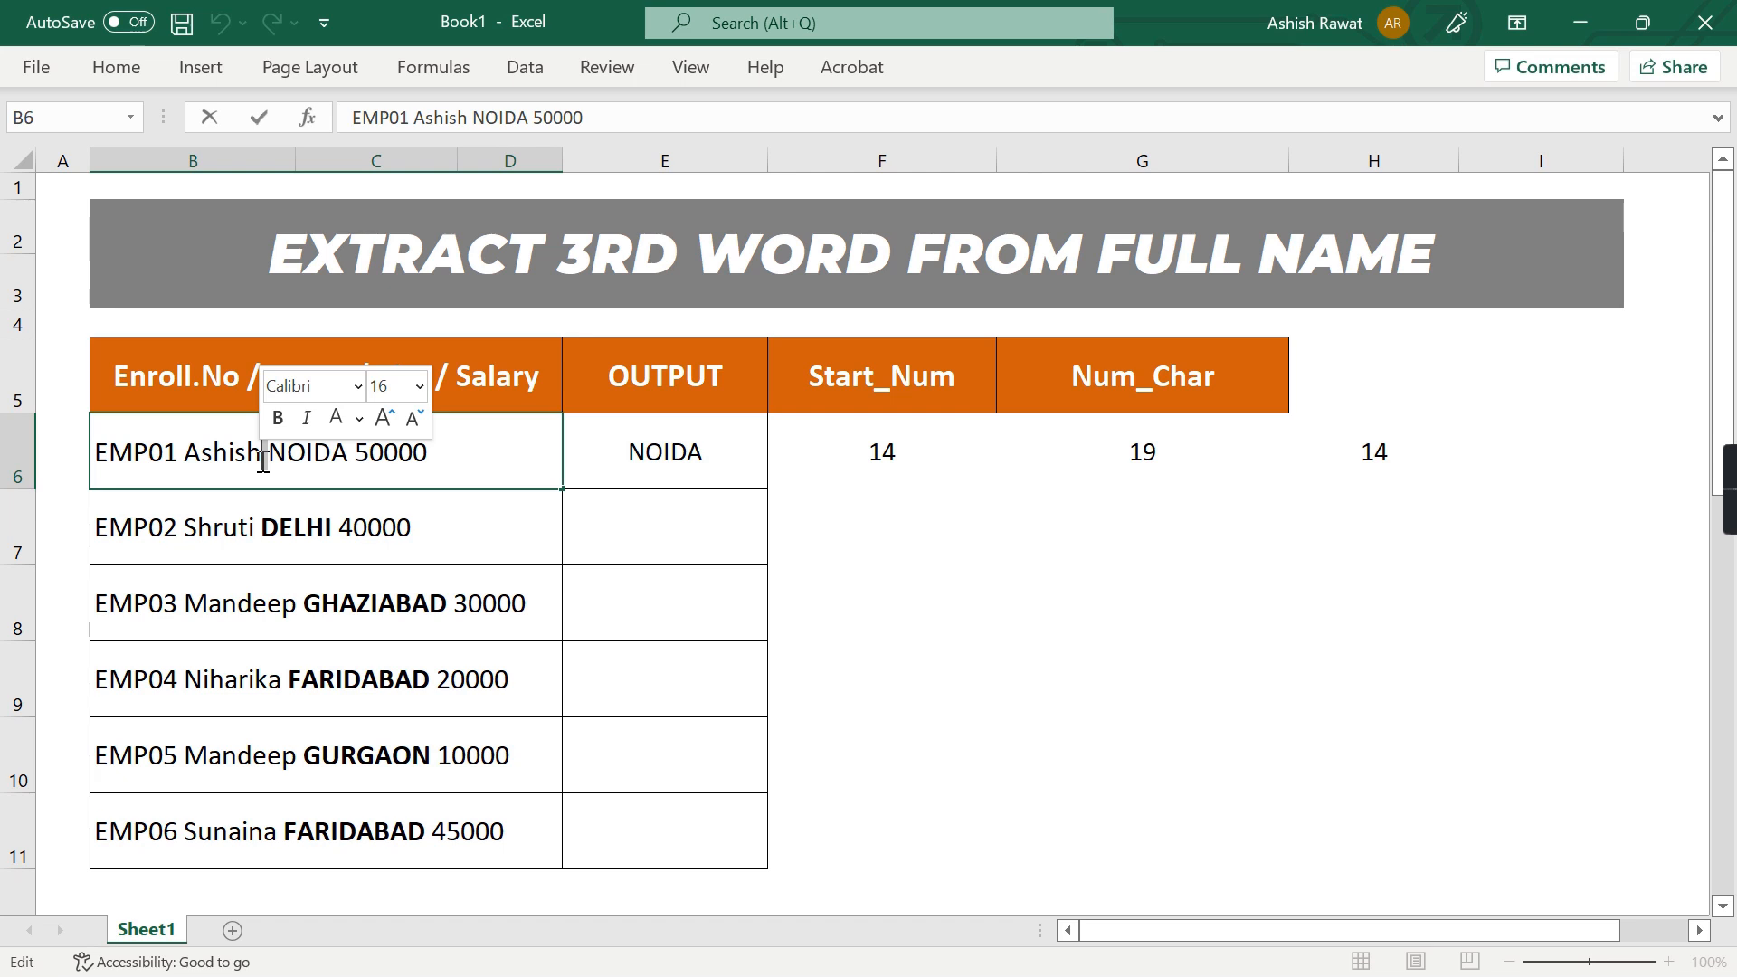
Enter the formula =G6-H6 in I6 to calculate the number of characters in the third word
key(Return)
key(Up)
key(Right)
key(Right)
key(Right)
key(Right)
key(Right)
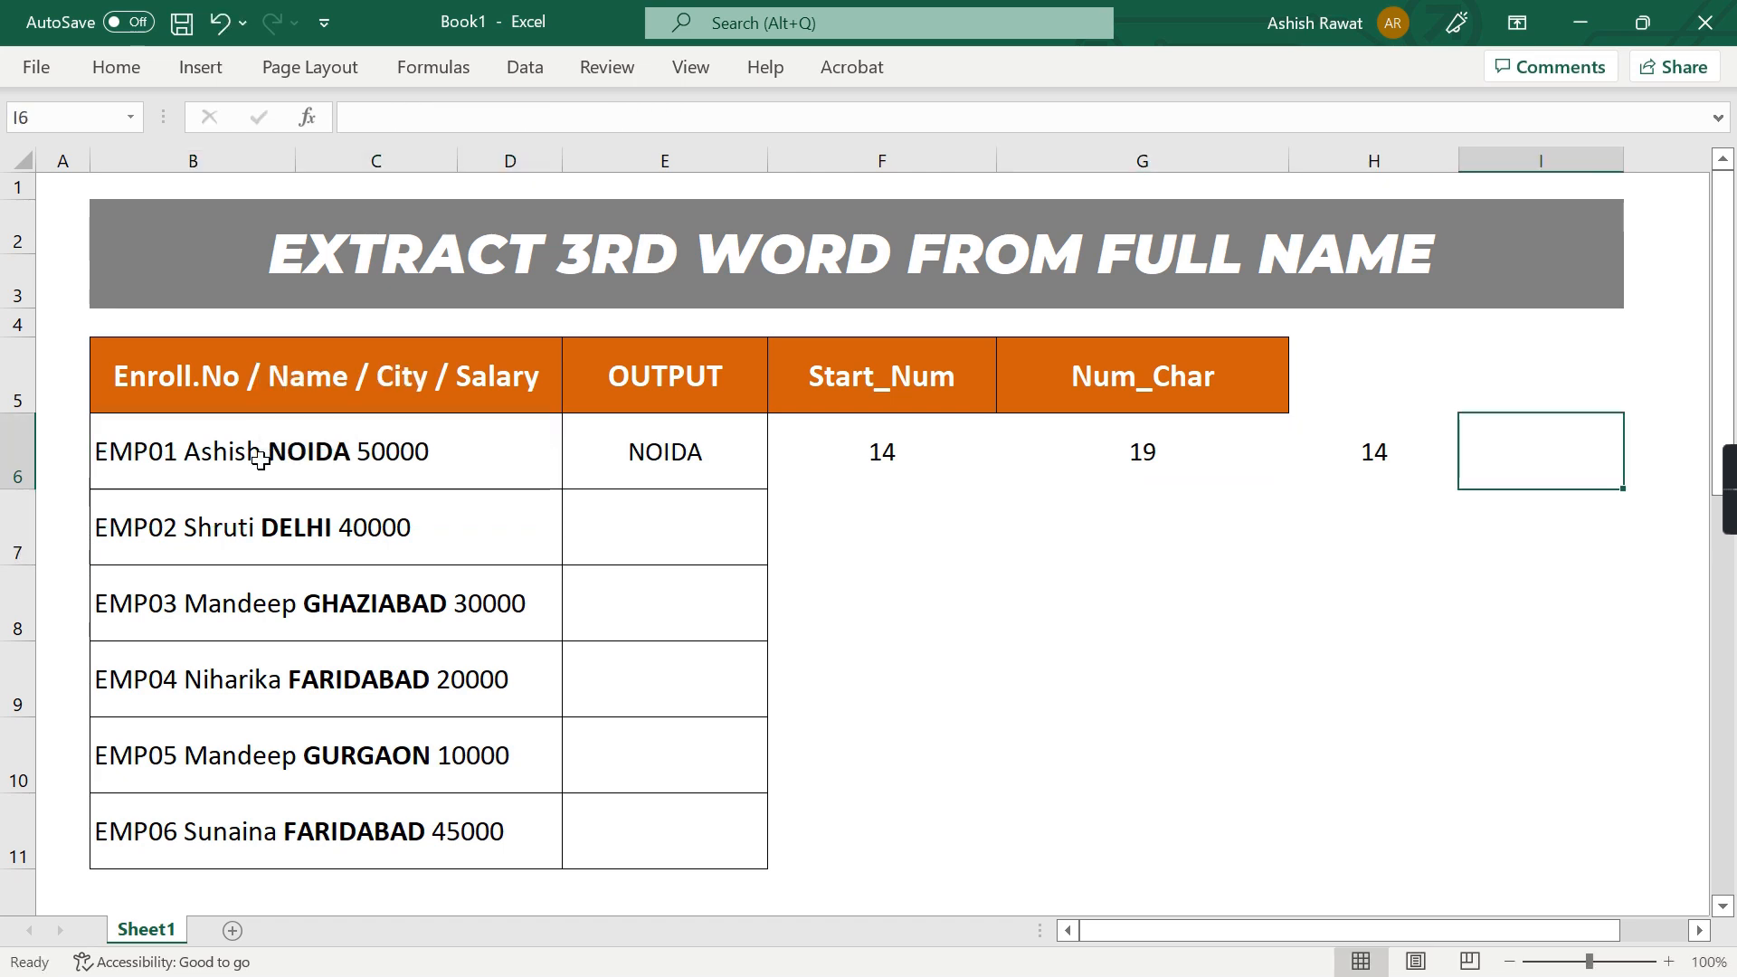
text(=)
key(Left)
key(Left)
text(-)
key(Left)
key(Return)
key(Up)
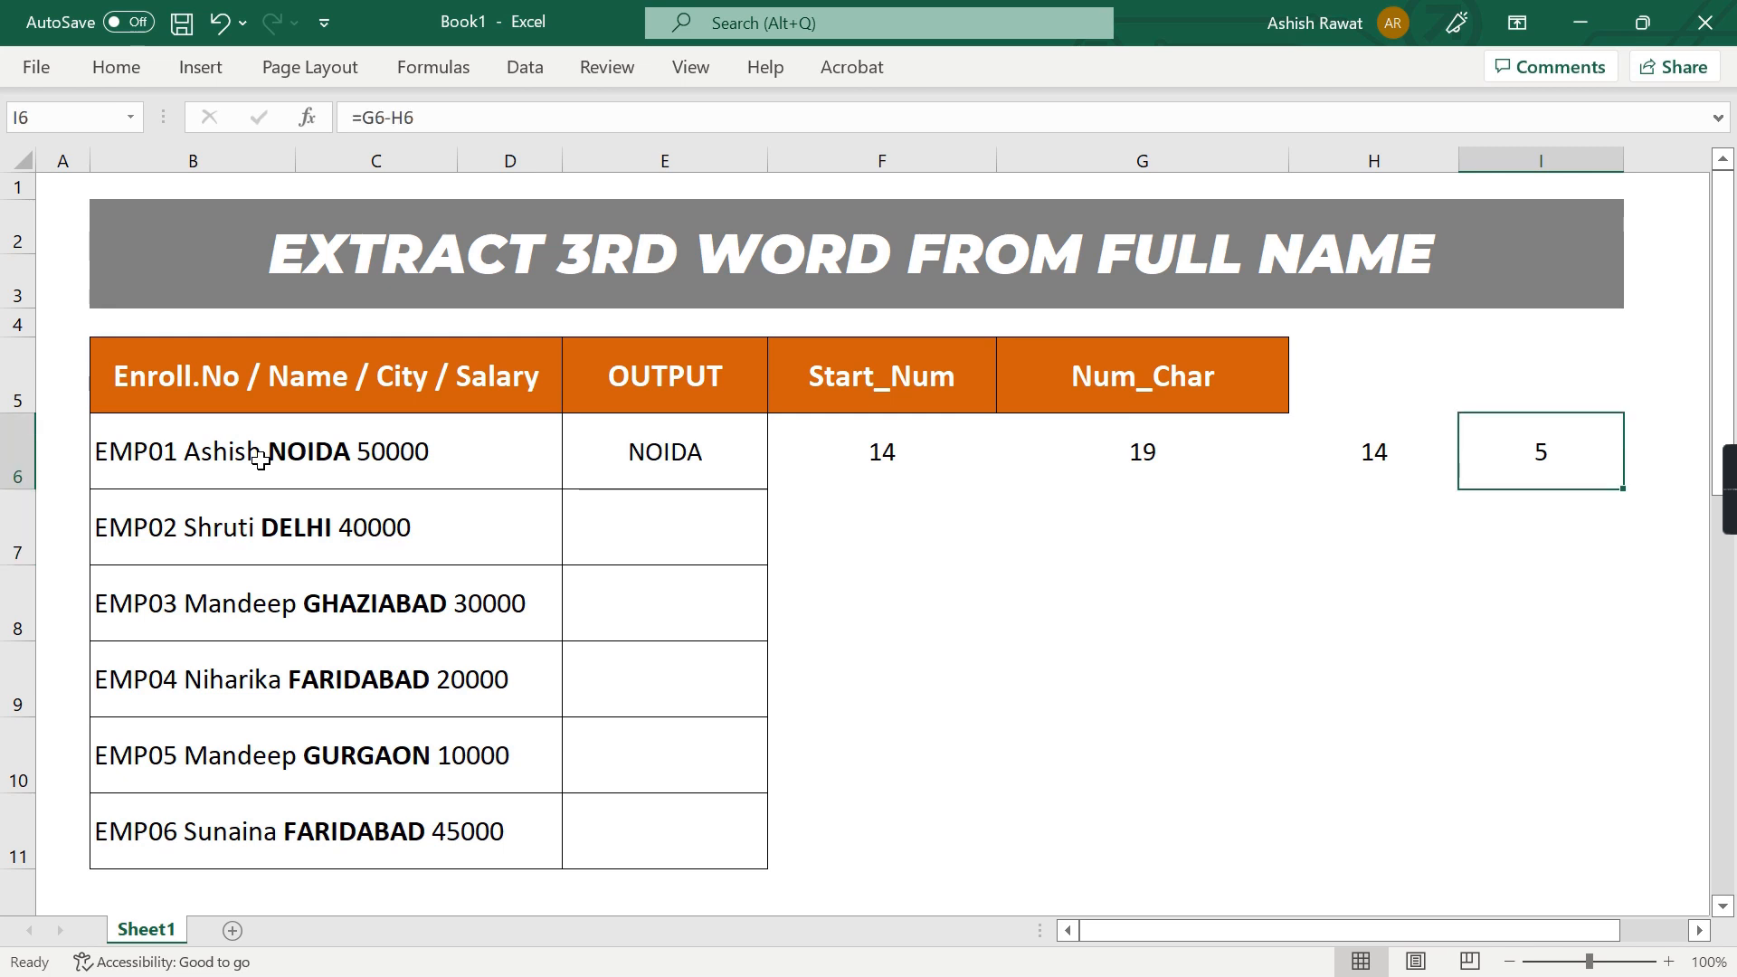
Fill the helper formulas in F6:I6 down through row 8
click(293, 459)
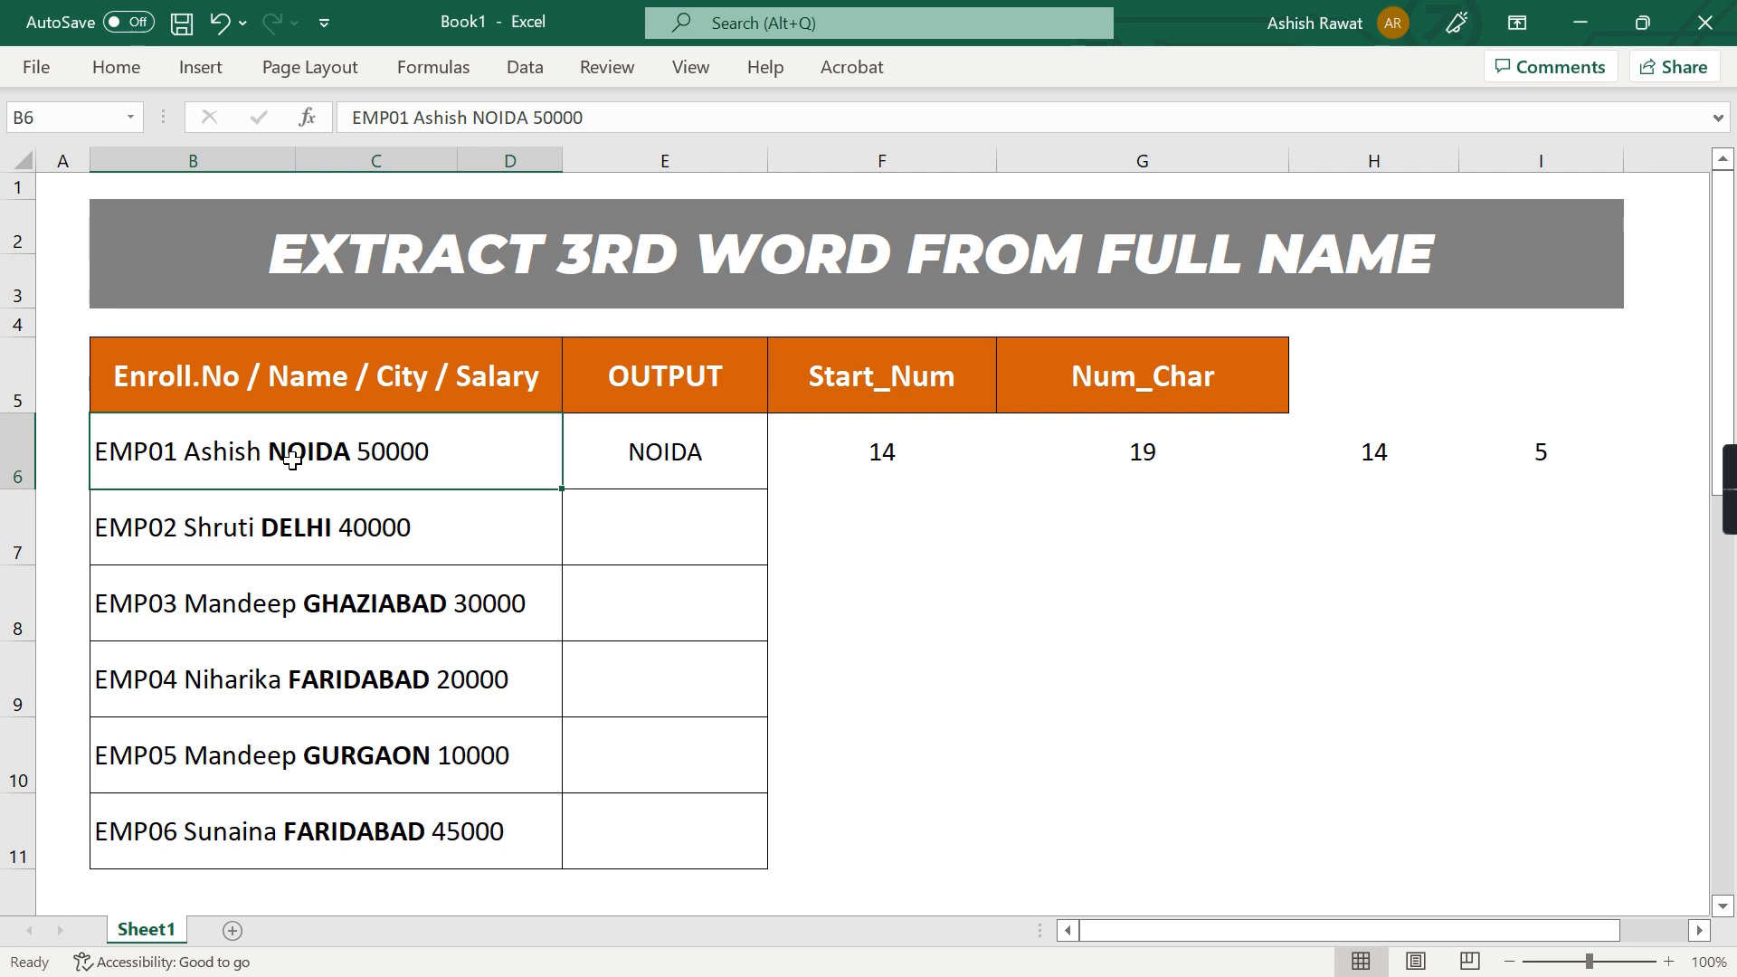
key(Down)
key(Down)
key(Right)
key(Right)
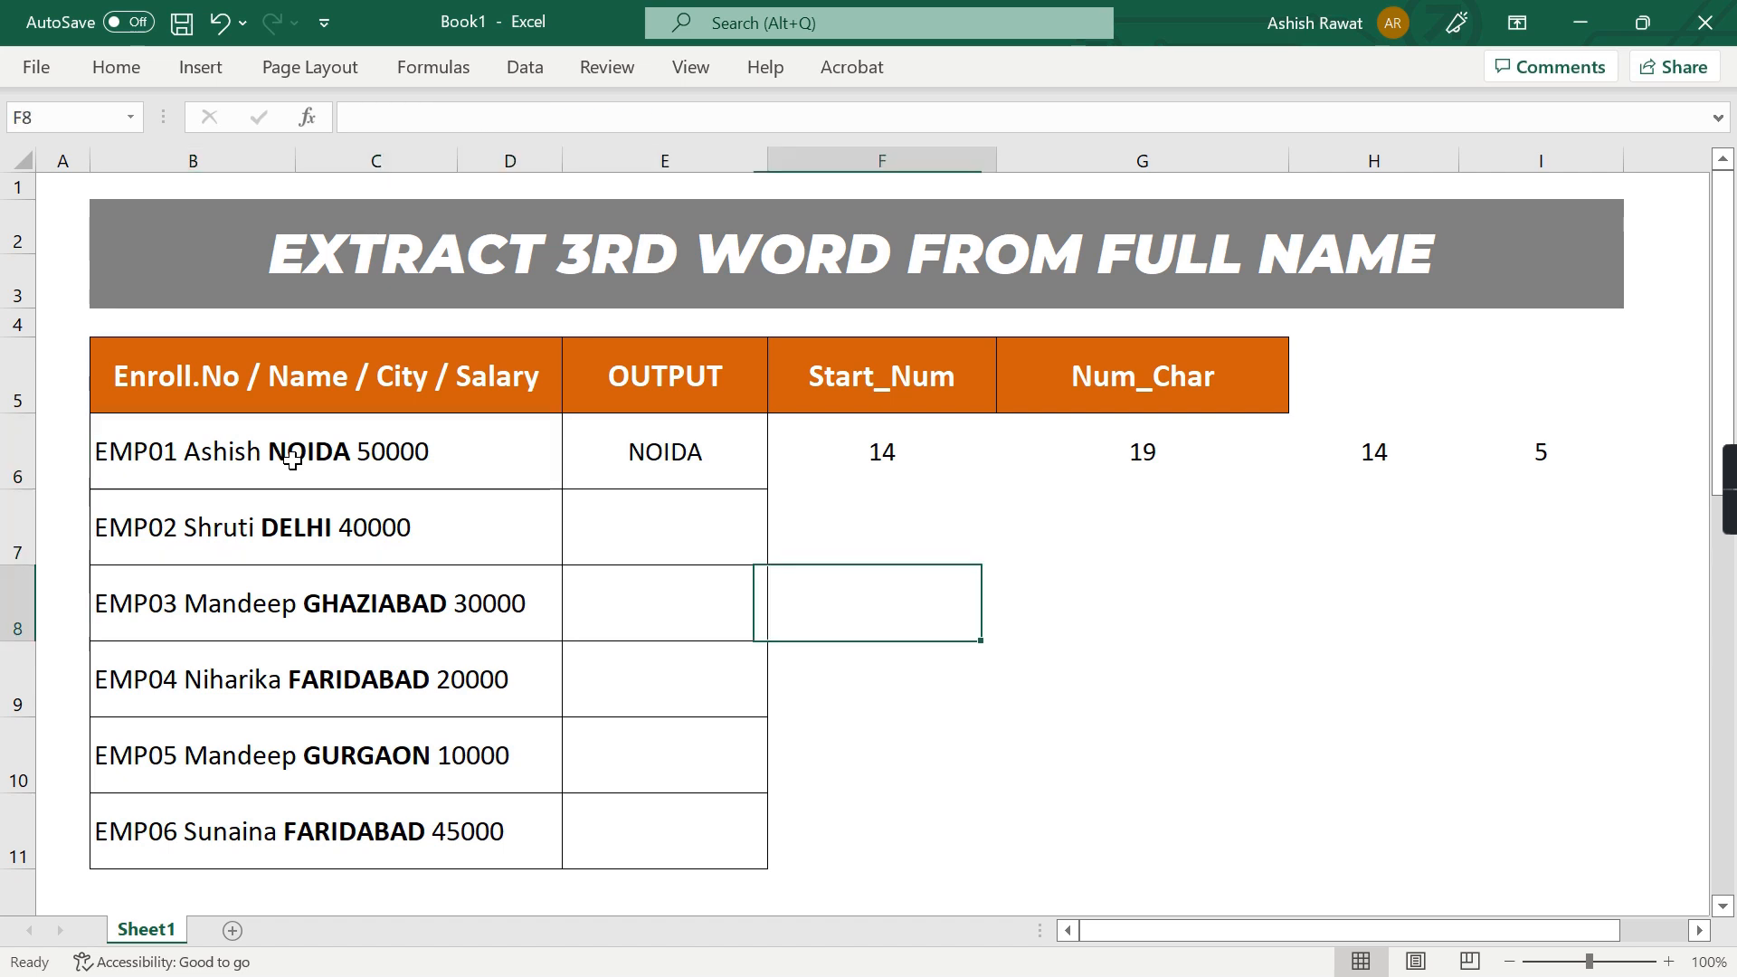
key(Up)
key(Up)
key(shift+Right)
key(shift+Right)
key(shift+Right)
key(shift+Down)
key(shift+Down)
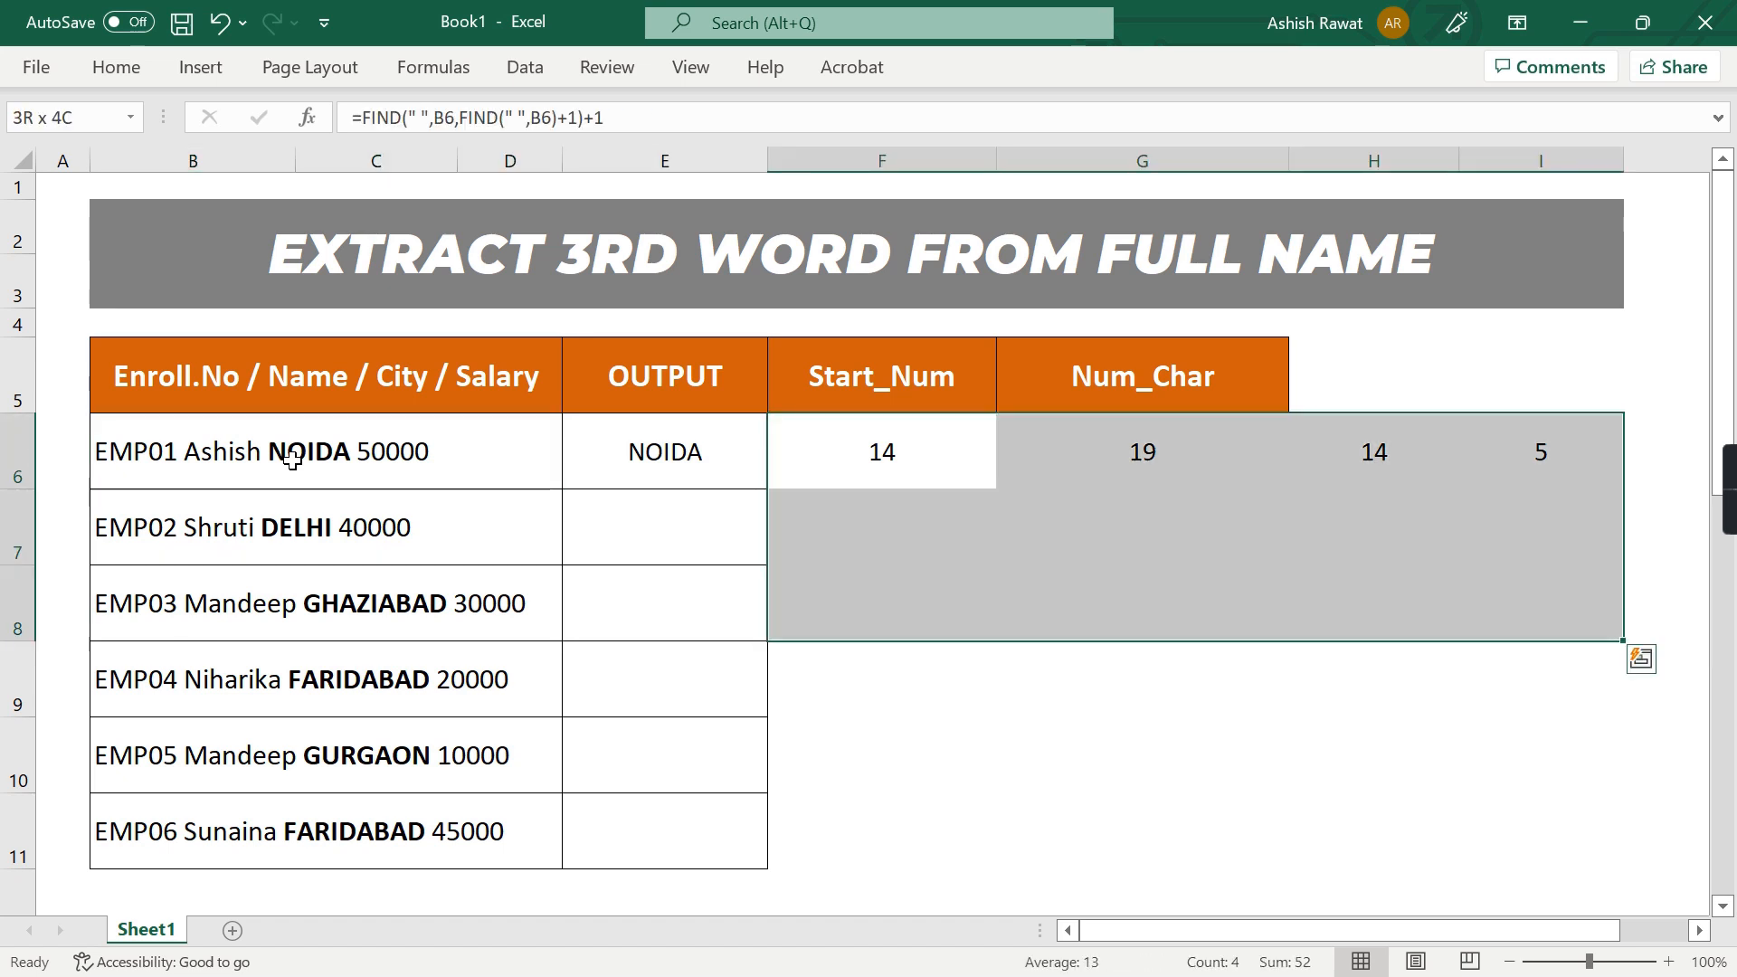
key(ctrl+d)
Examine the third word, GHAZIABAD, in B8 against the helper results in row 8
click(404, 597)
key(F2)
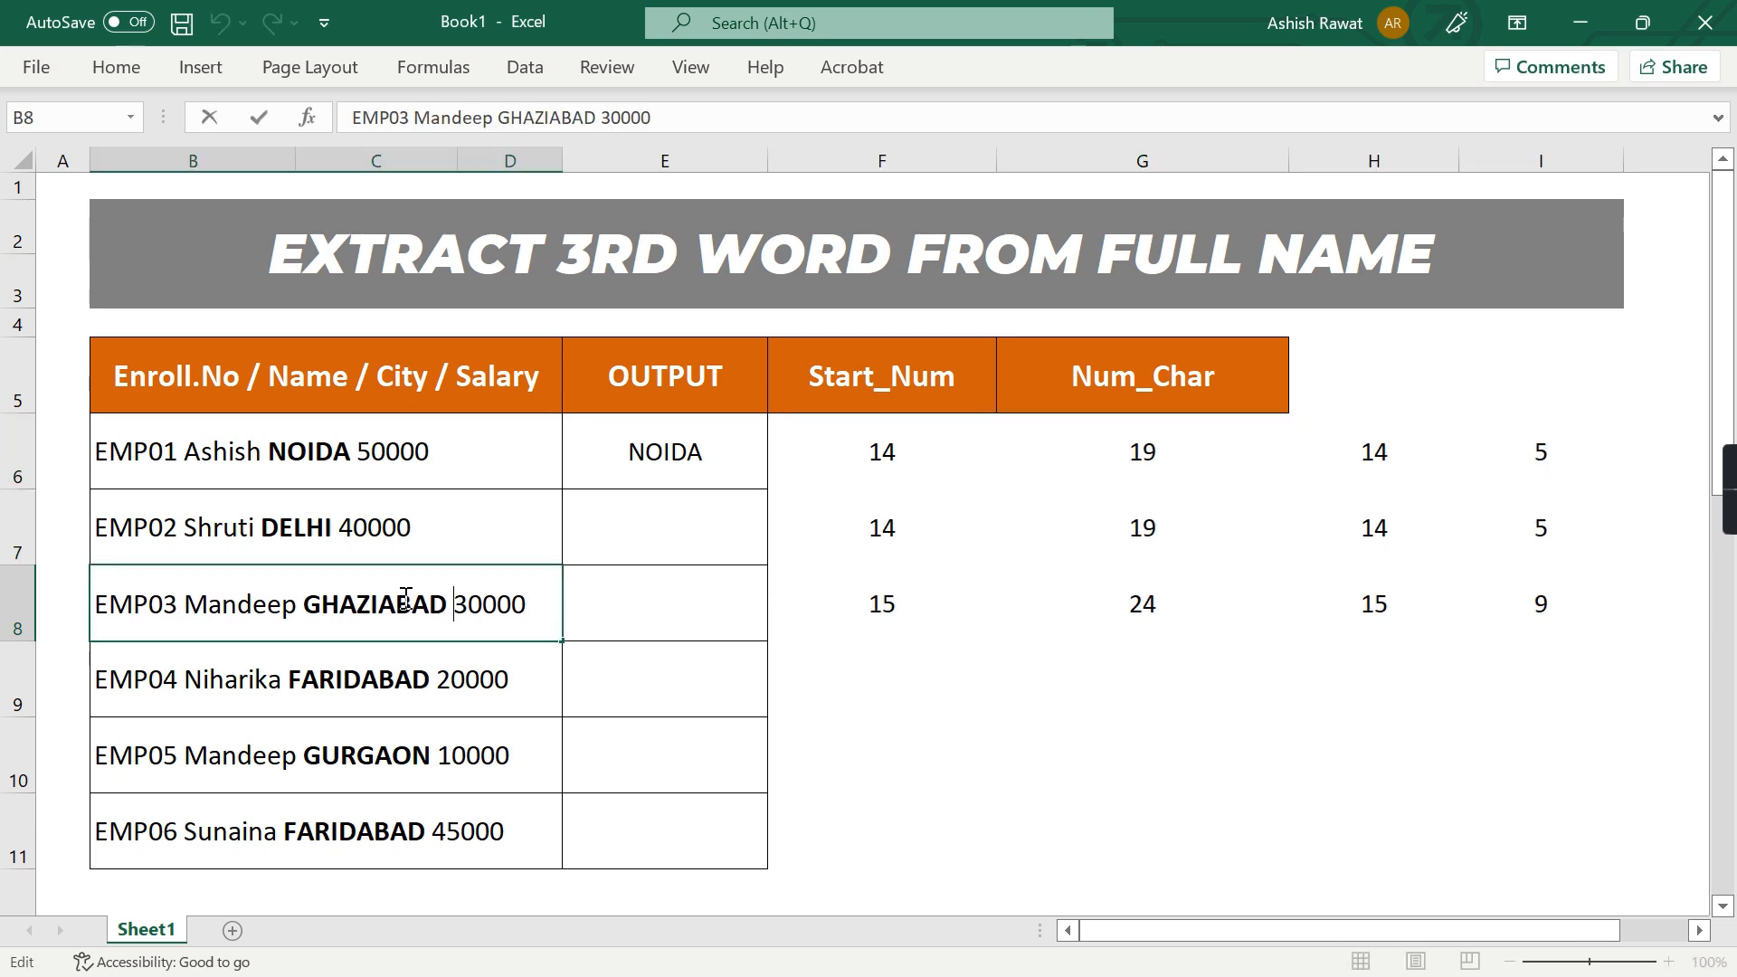
double_click(405, 597)
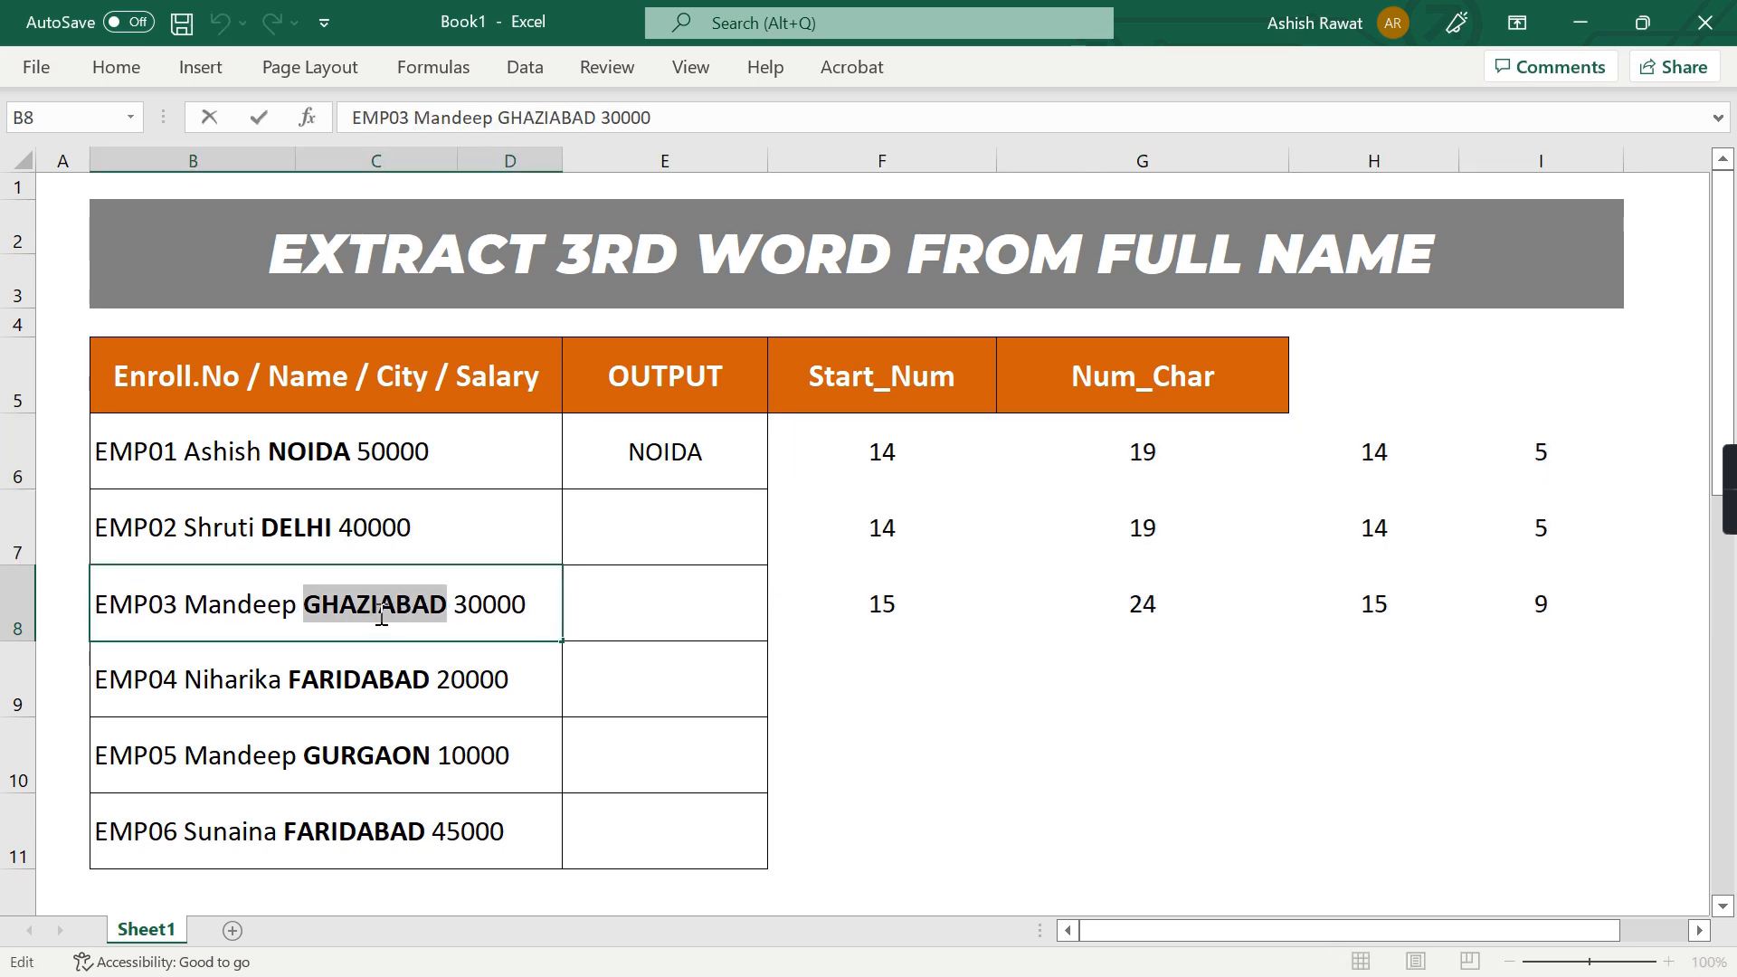
key(Escape)
key(ctrl+z)
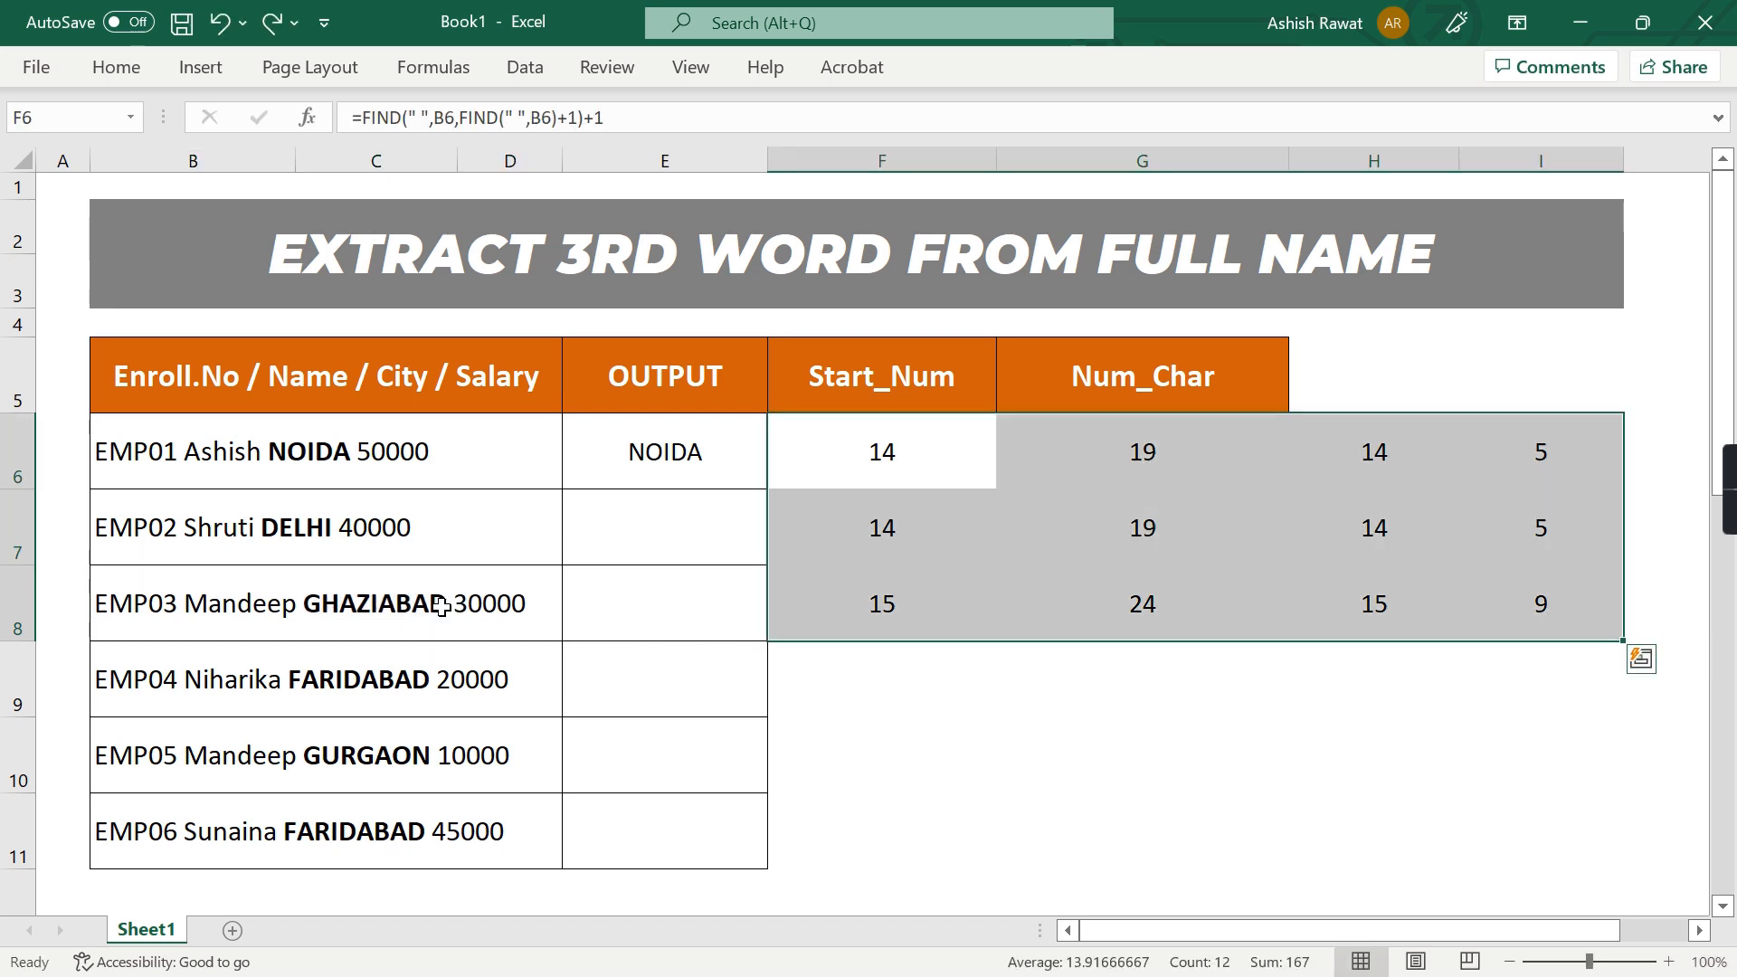
Clear the filled helper formulas from F7:I8
key(Left)
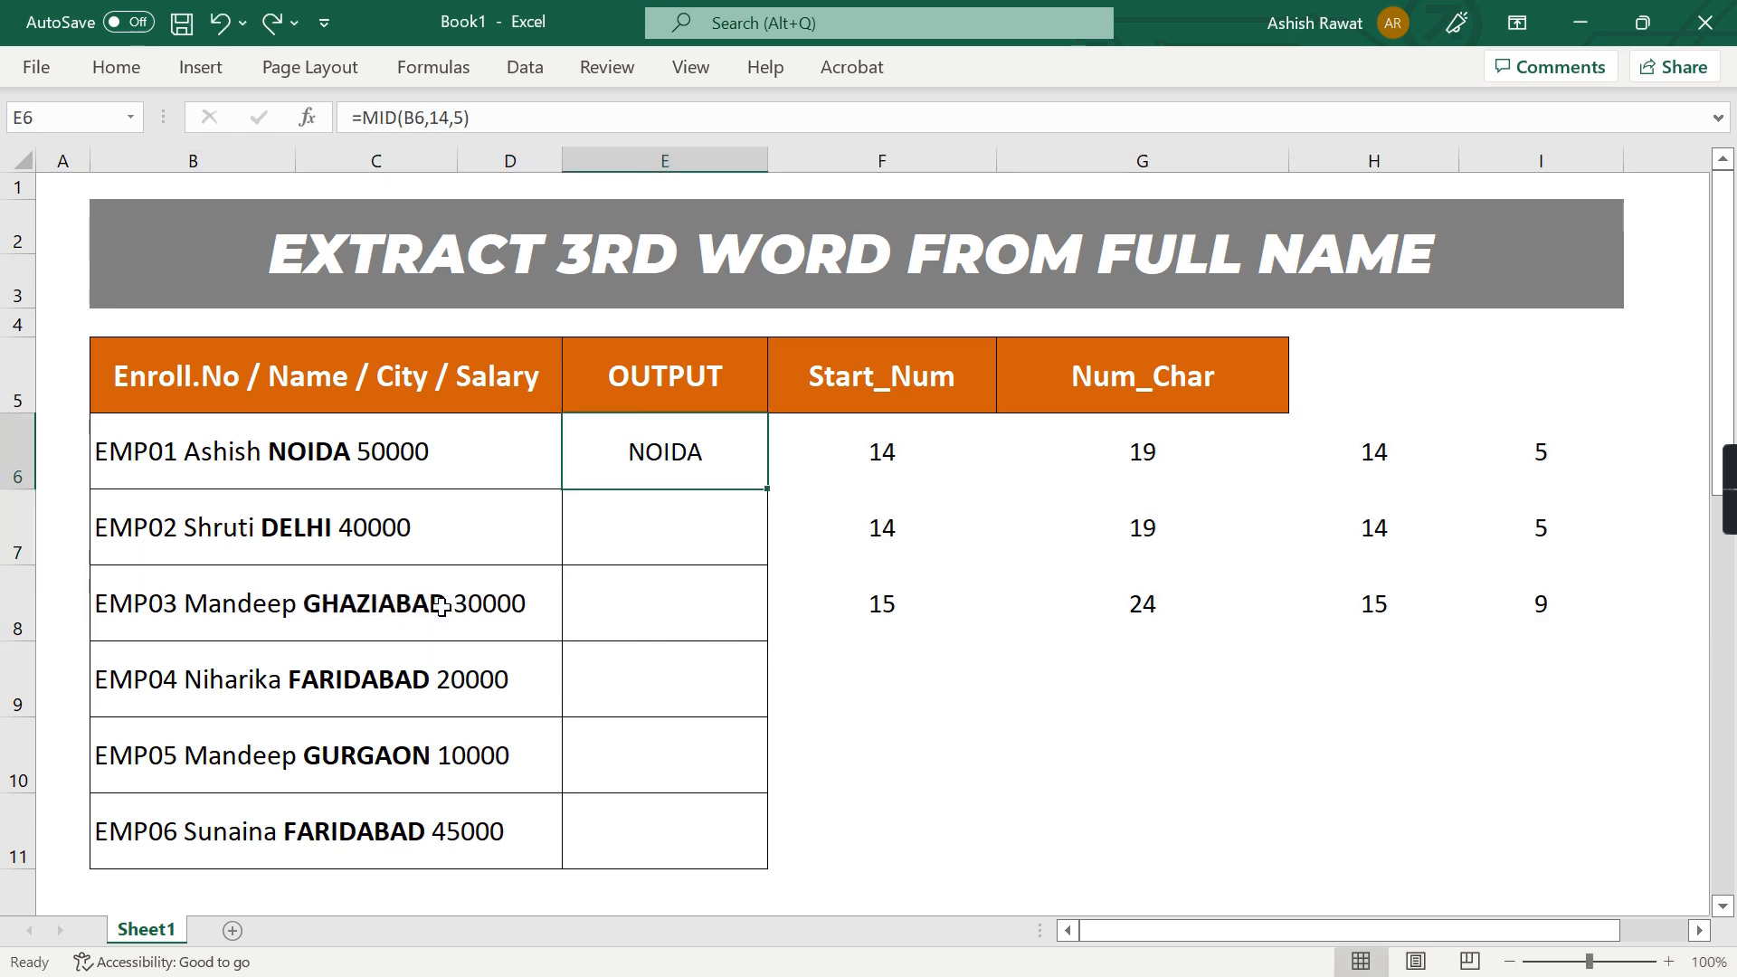
key(Right)
key(Down)
key(shift+Down)
key(shift+Right)
key(shift+Right)
Review the helper formulas in F6:I6, ending on the subtraction in I6
key(shift+Right)
key(Delete)
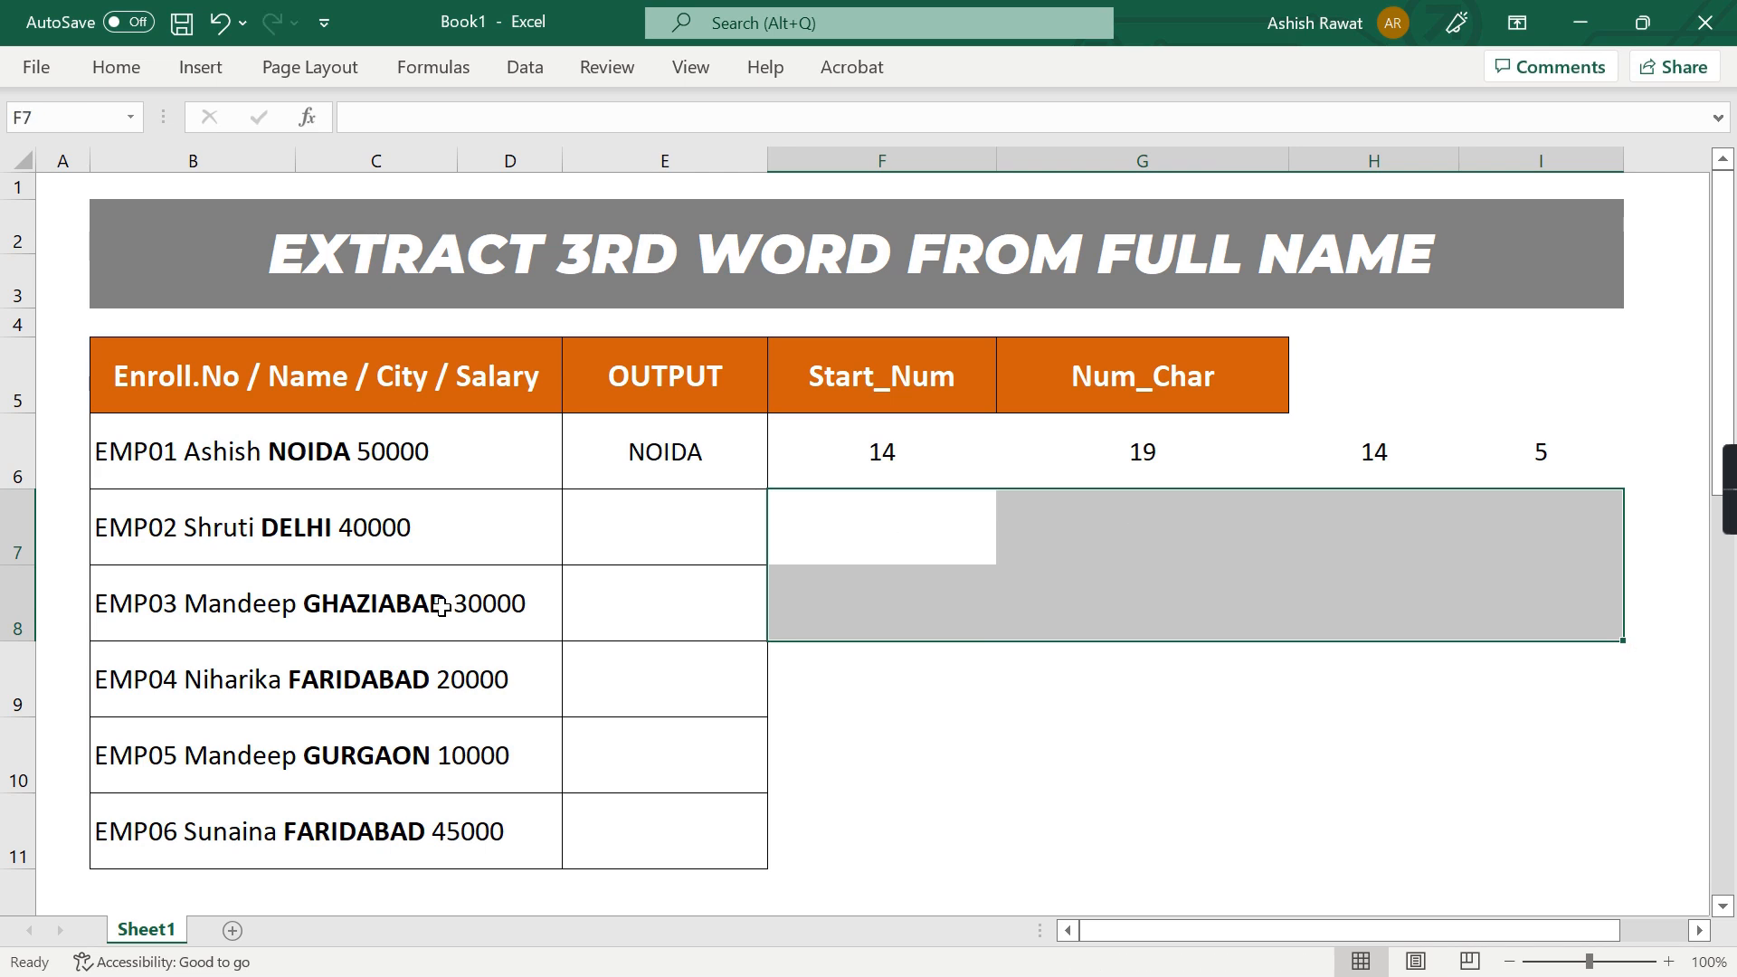
key(Up)
key(shift+Right)
key(shift+Right)
key(shift+Right)
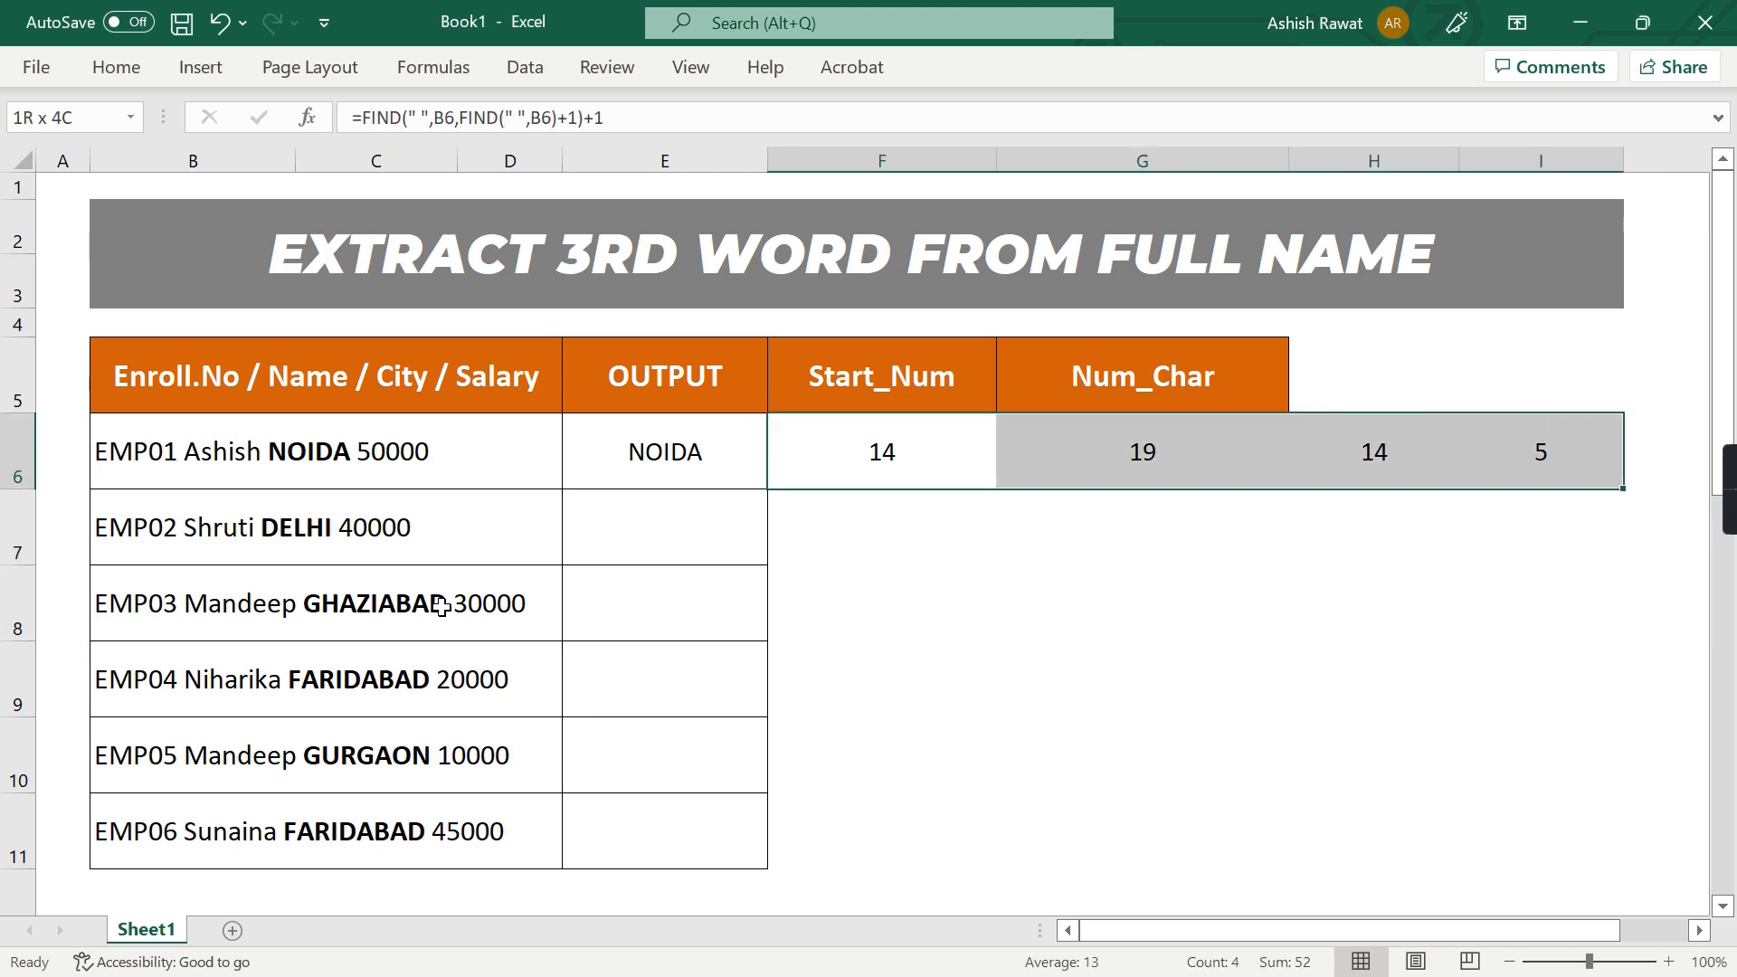
key(Left)
key(Right)
key(Right)
key(Right)
key(Right)
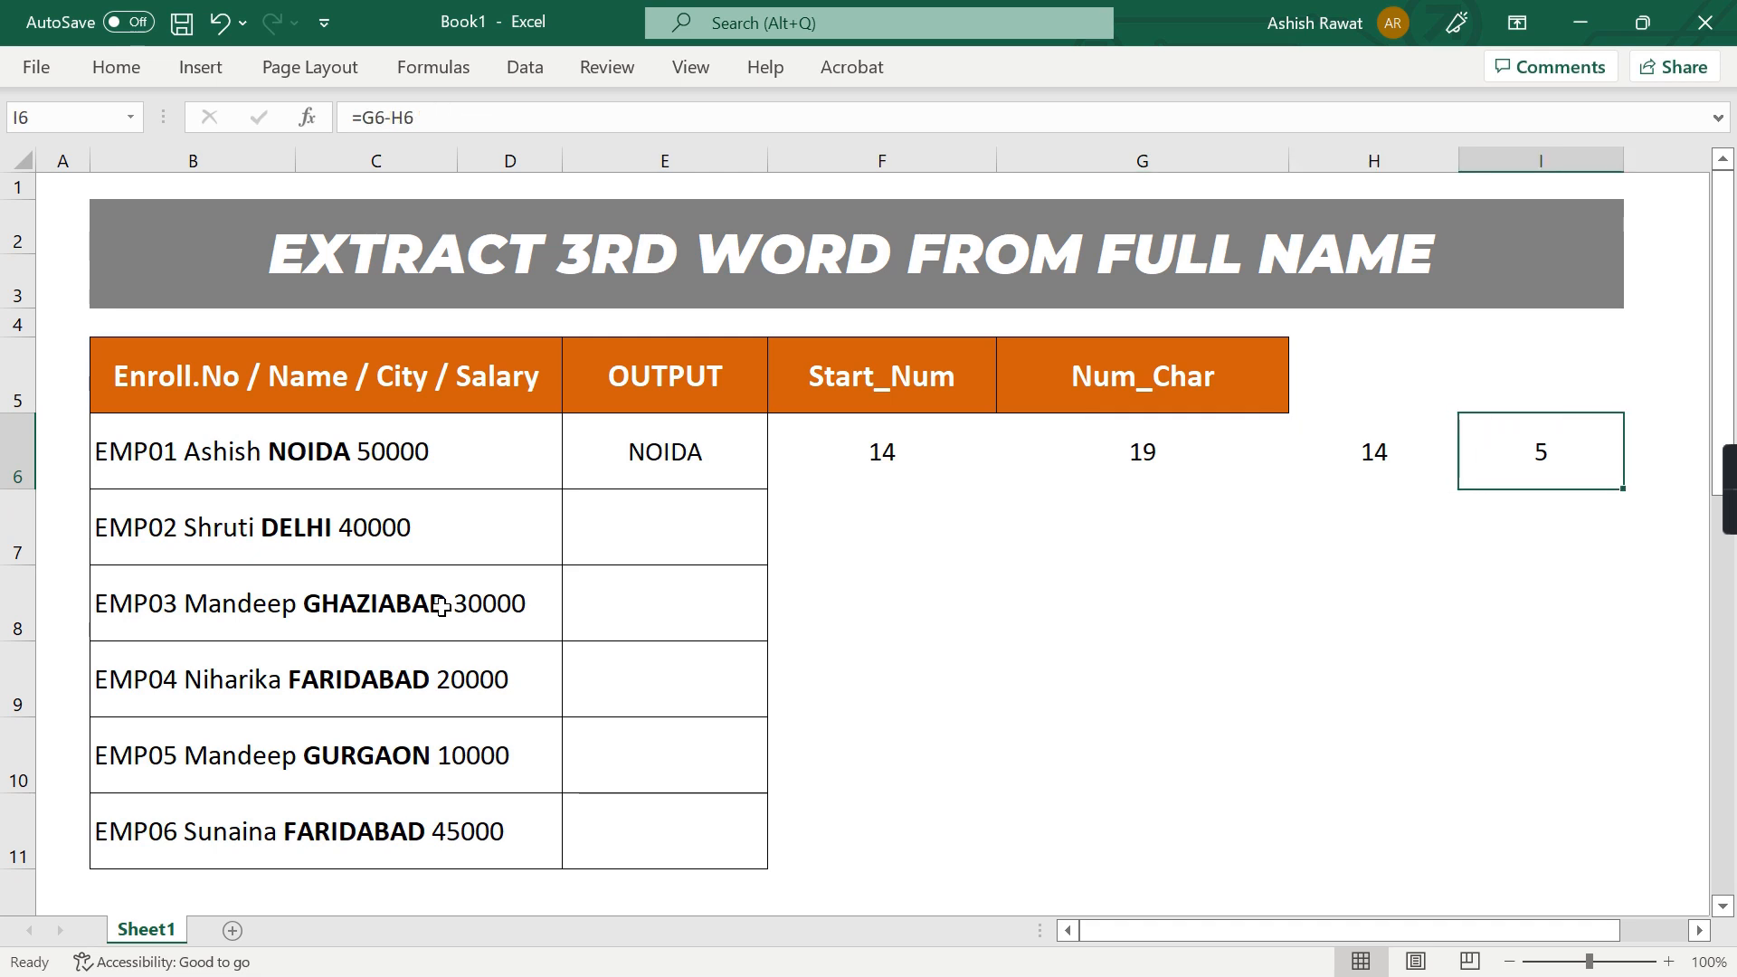
Replace the contents of I6 with G6's nested FIND expression, leaving out the equals sign
key(Left)
key(Left)
key(F2)
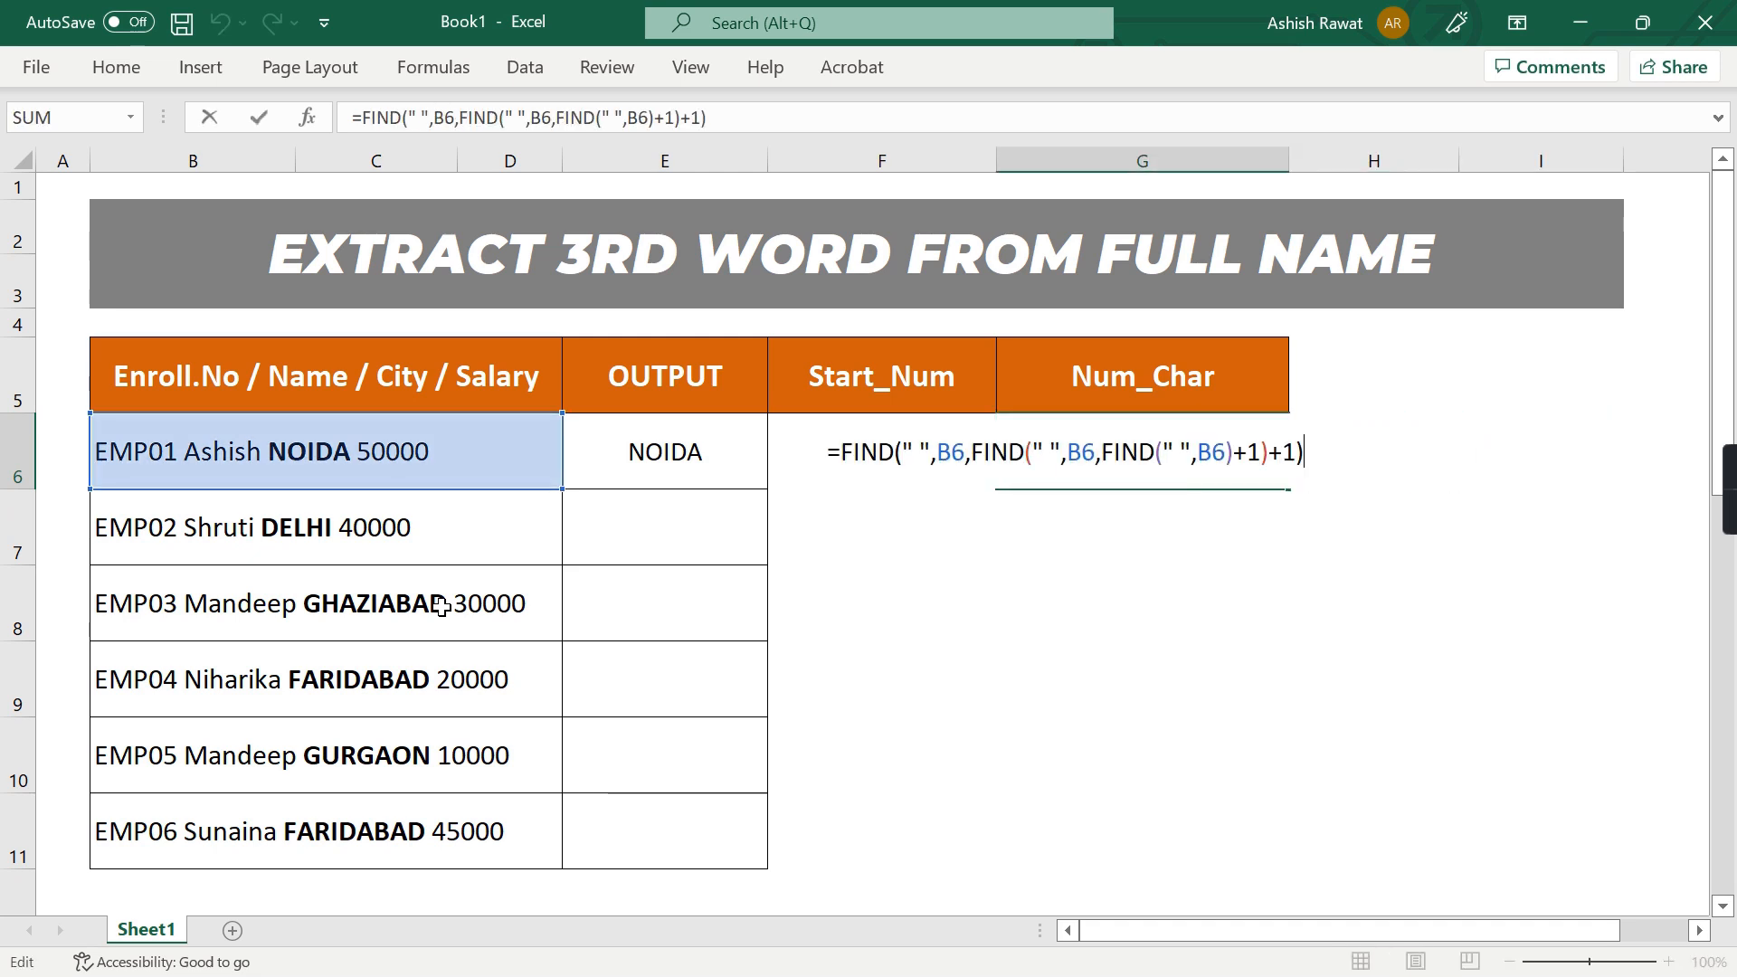
key(ctrl+shift+Left)
key(ctrl+shift+Left)
key(ctrl+shift+Left)
key(ctrl+shift+Left)
key(ctrl+shift+Left)
key(ctrl+shift+Left)
key(ctrl+shift+Left)
key(ctrl+shift+Left)
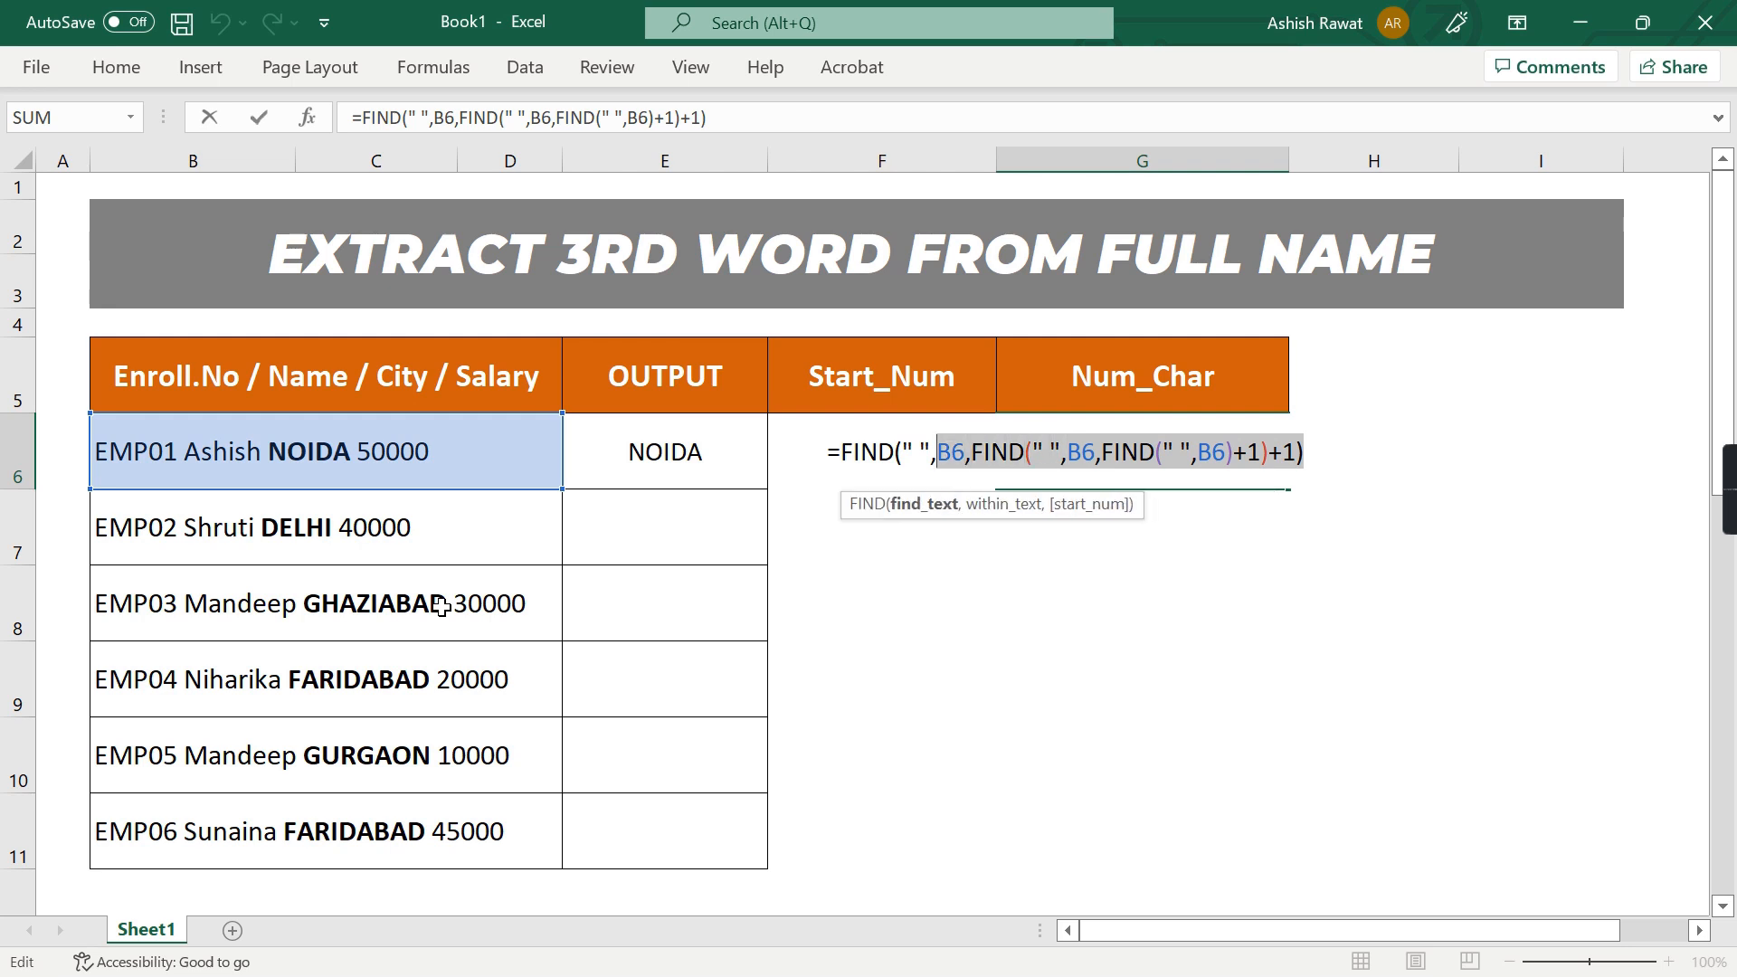
key(Escape)
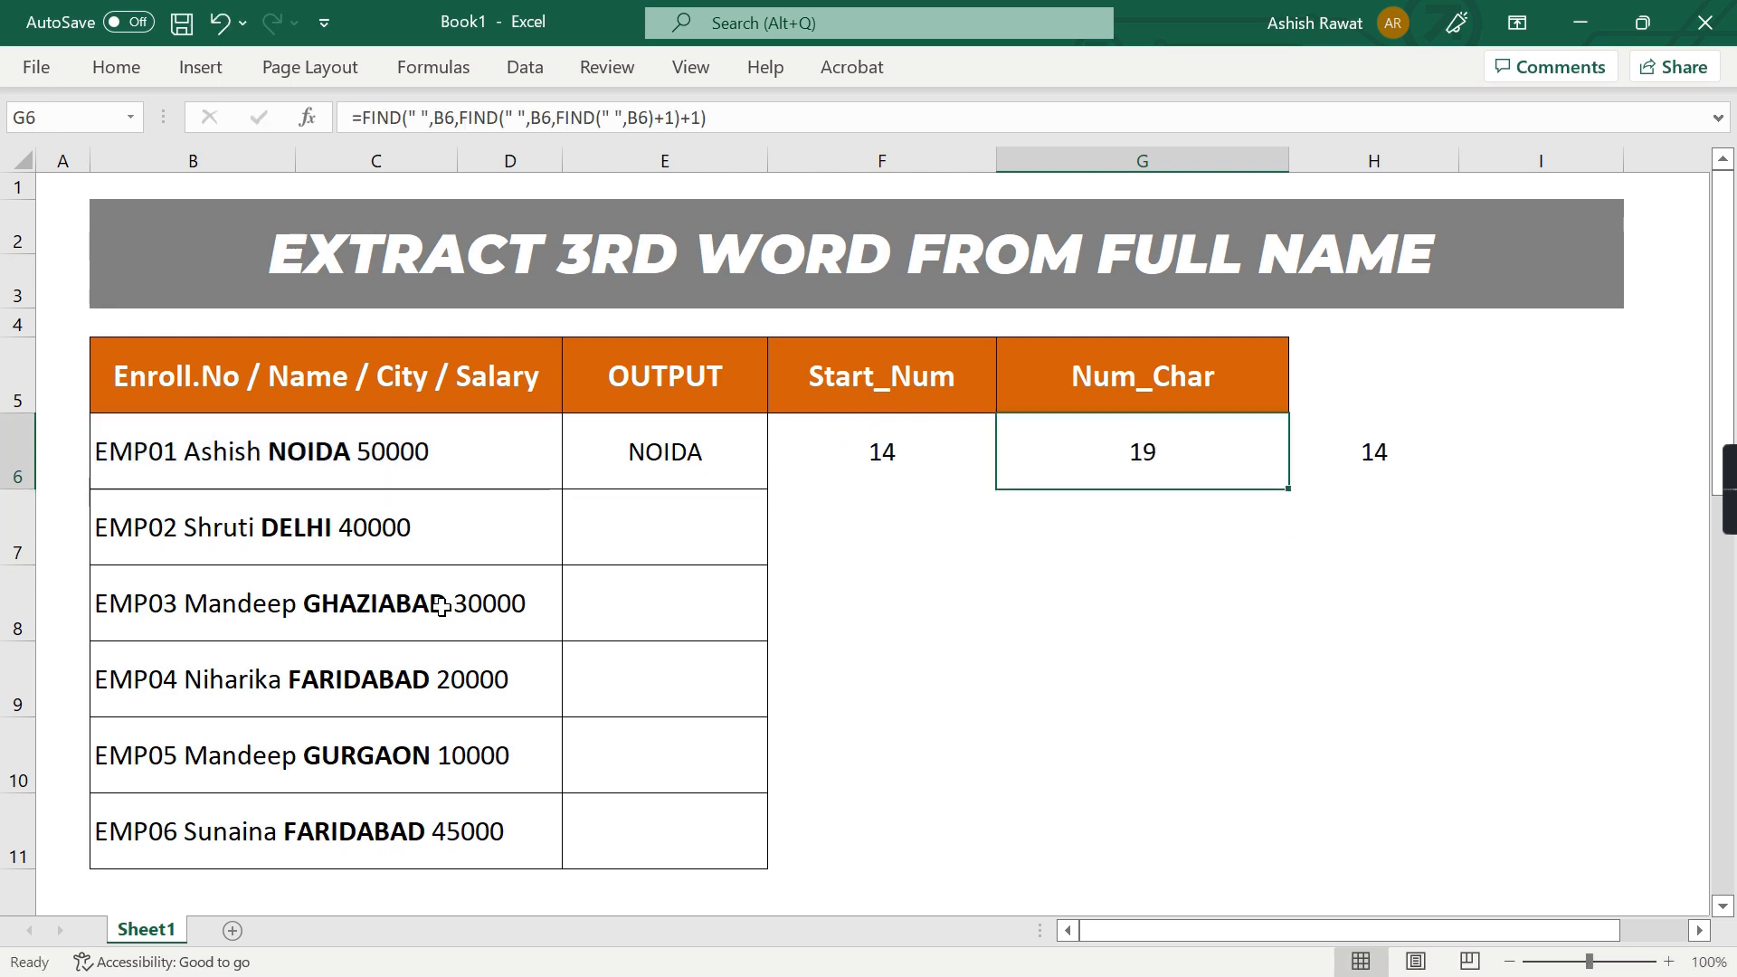
key(Right)
key(Right)
key(F2)
text(FIND(" ",B6,FIND(" ",B6)+1)+1)
key(Return)
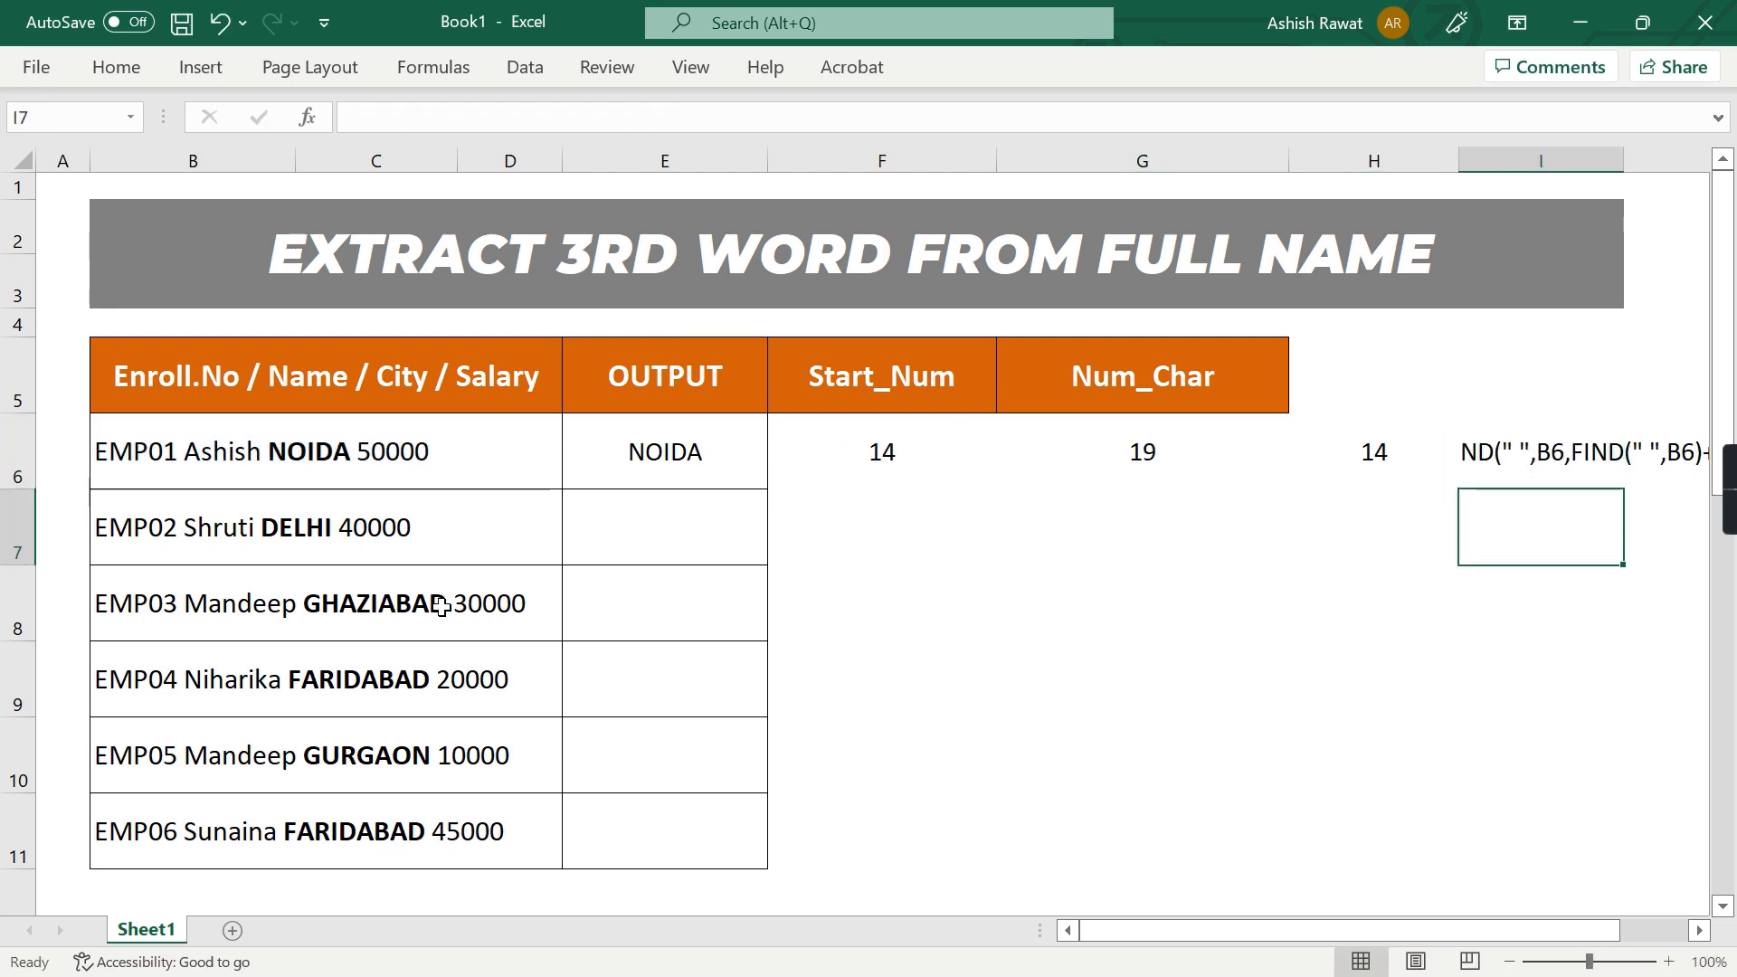
Copy the FIND expression from H6, including the final +1 but without its equals sign
key(Left)
key(Up)
key(F2)
key(ctrl+shift+Left)
key(ctrl+shift+Left)
key(ctrl+shift+Left)
key(ctrl+shift+Left)
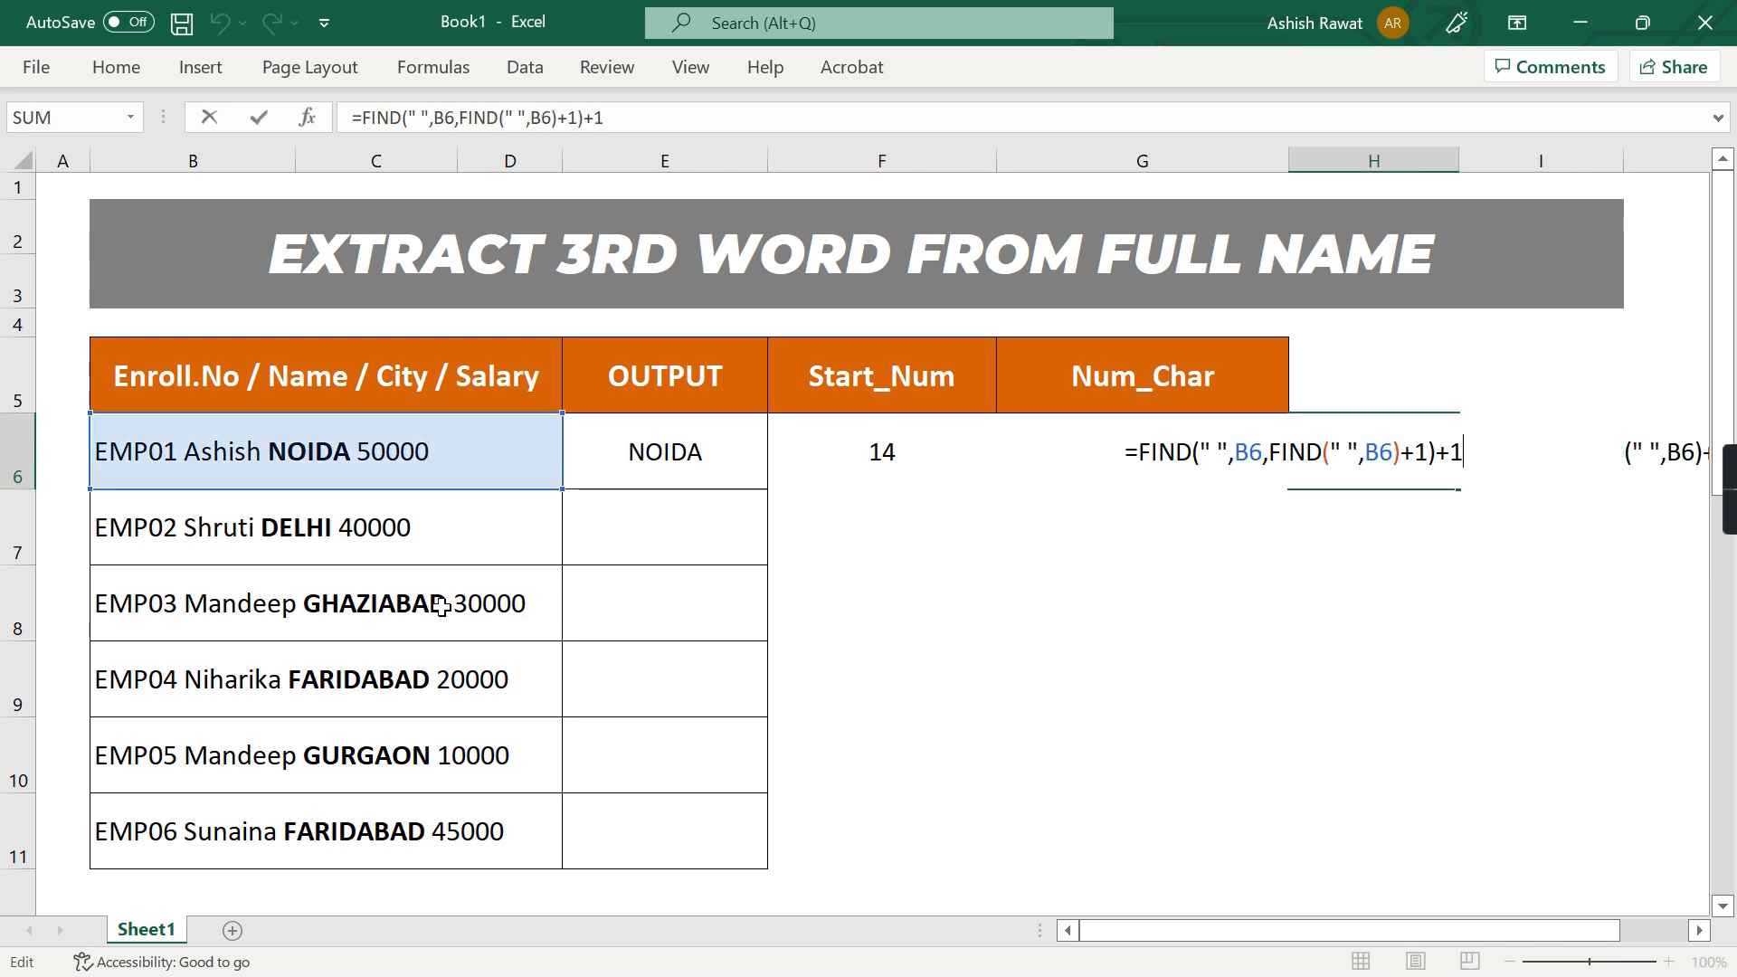
key(ctrl+shift+Left)
key(ctrl+shift+Left)
key(ctrl+shift+Left)
key(ctrl+c)
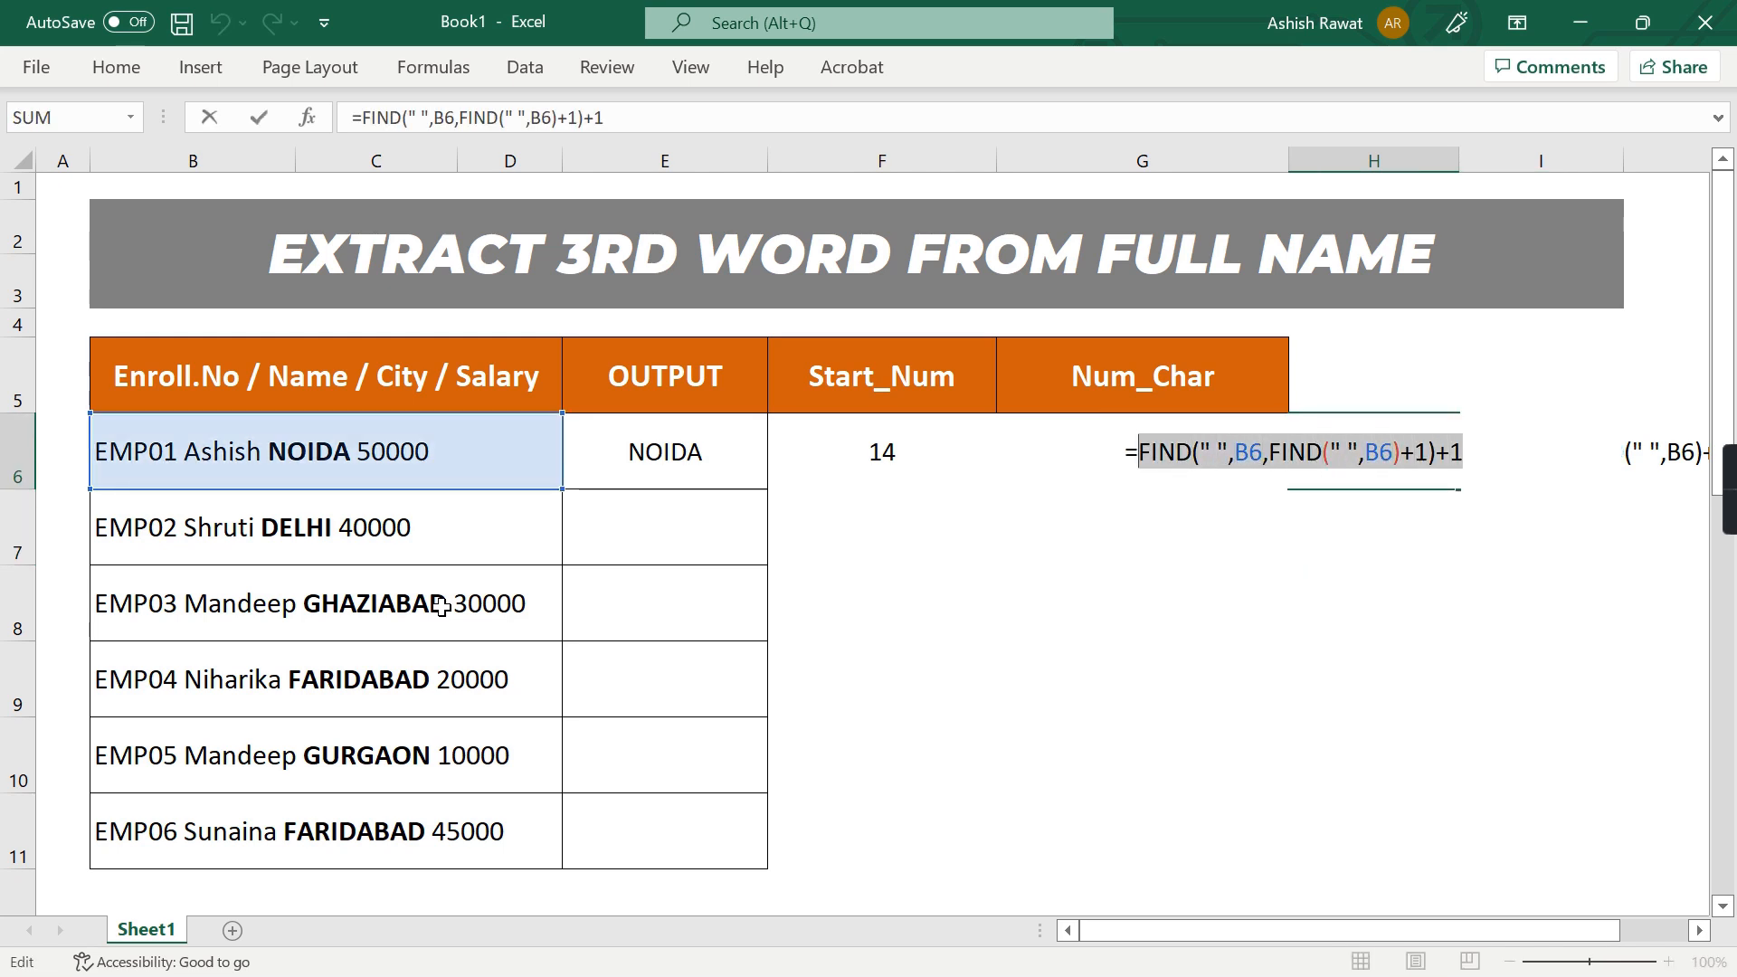
key(Escape)
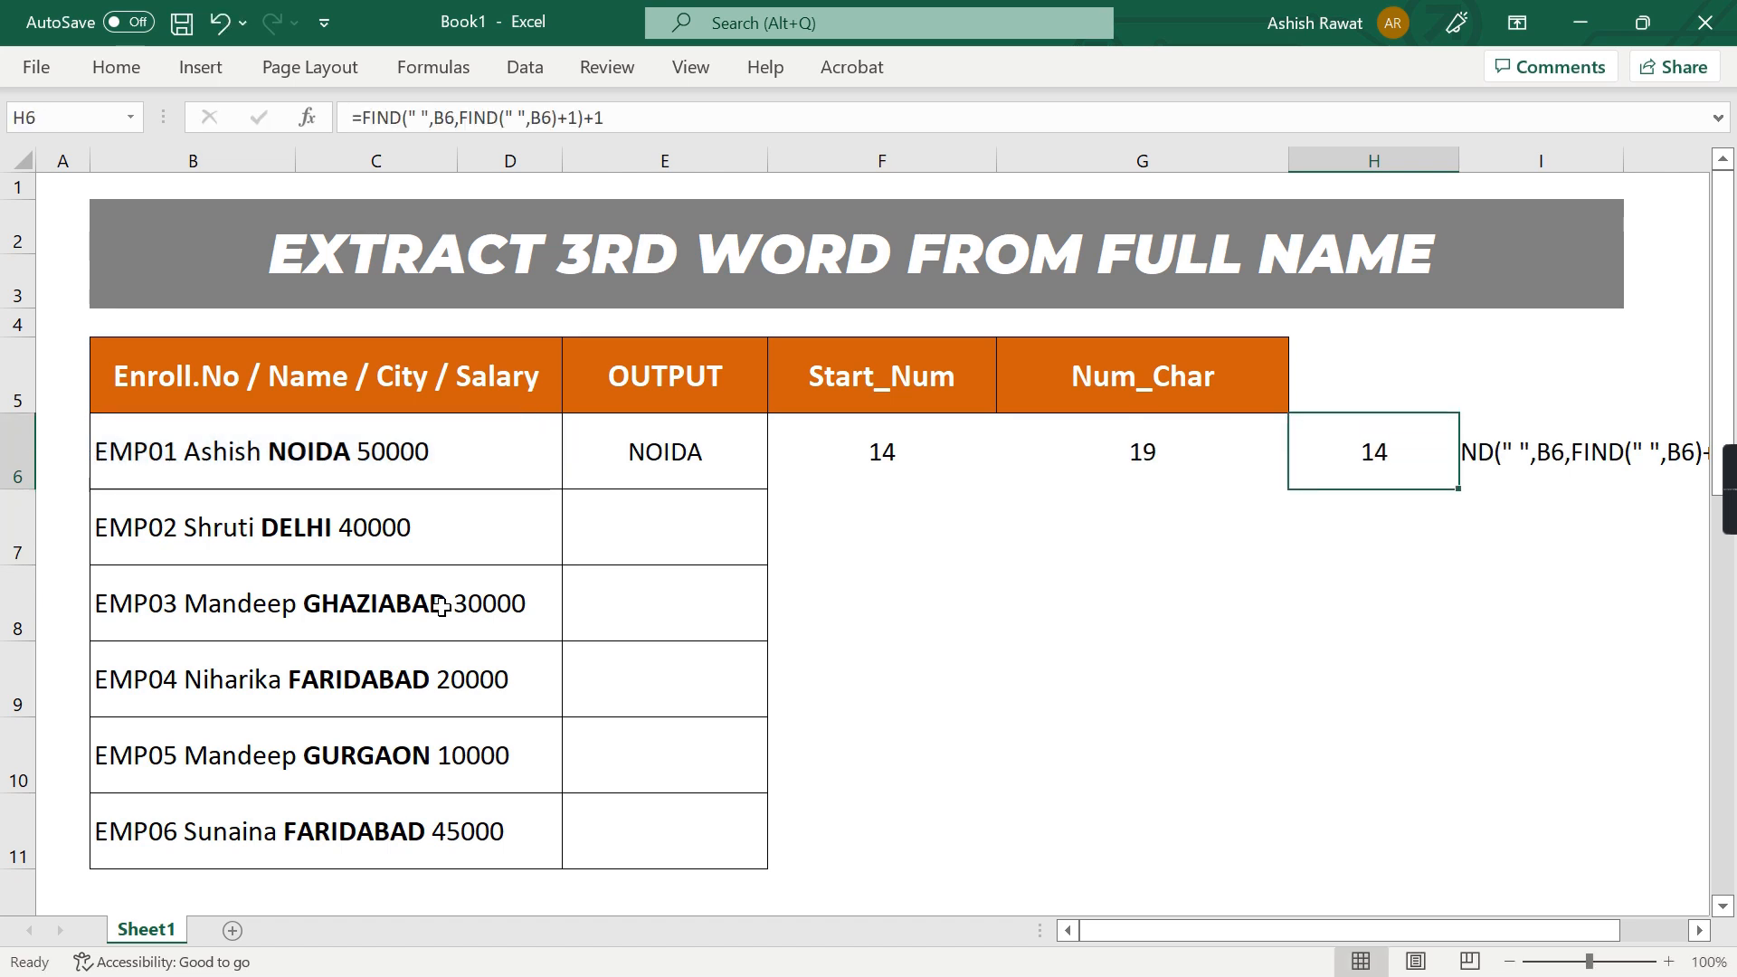
Subtract the copied H6 expression in parentheses from the one in I6, and start the formula with an equals sign
key(Right)
key(F2)
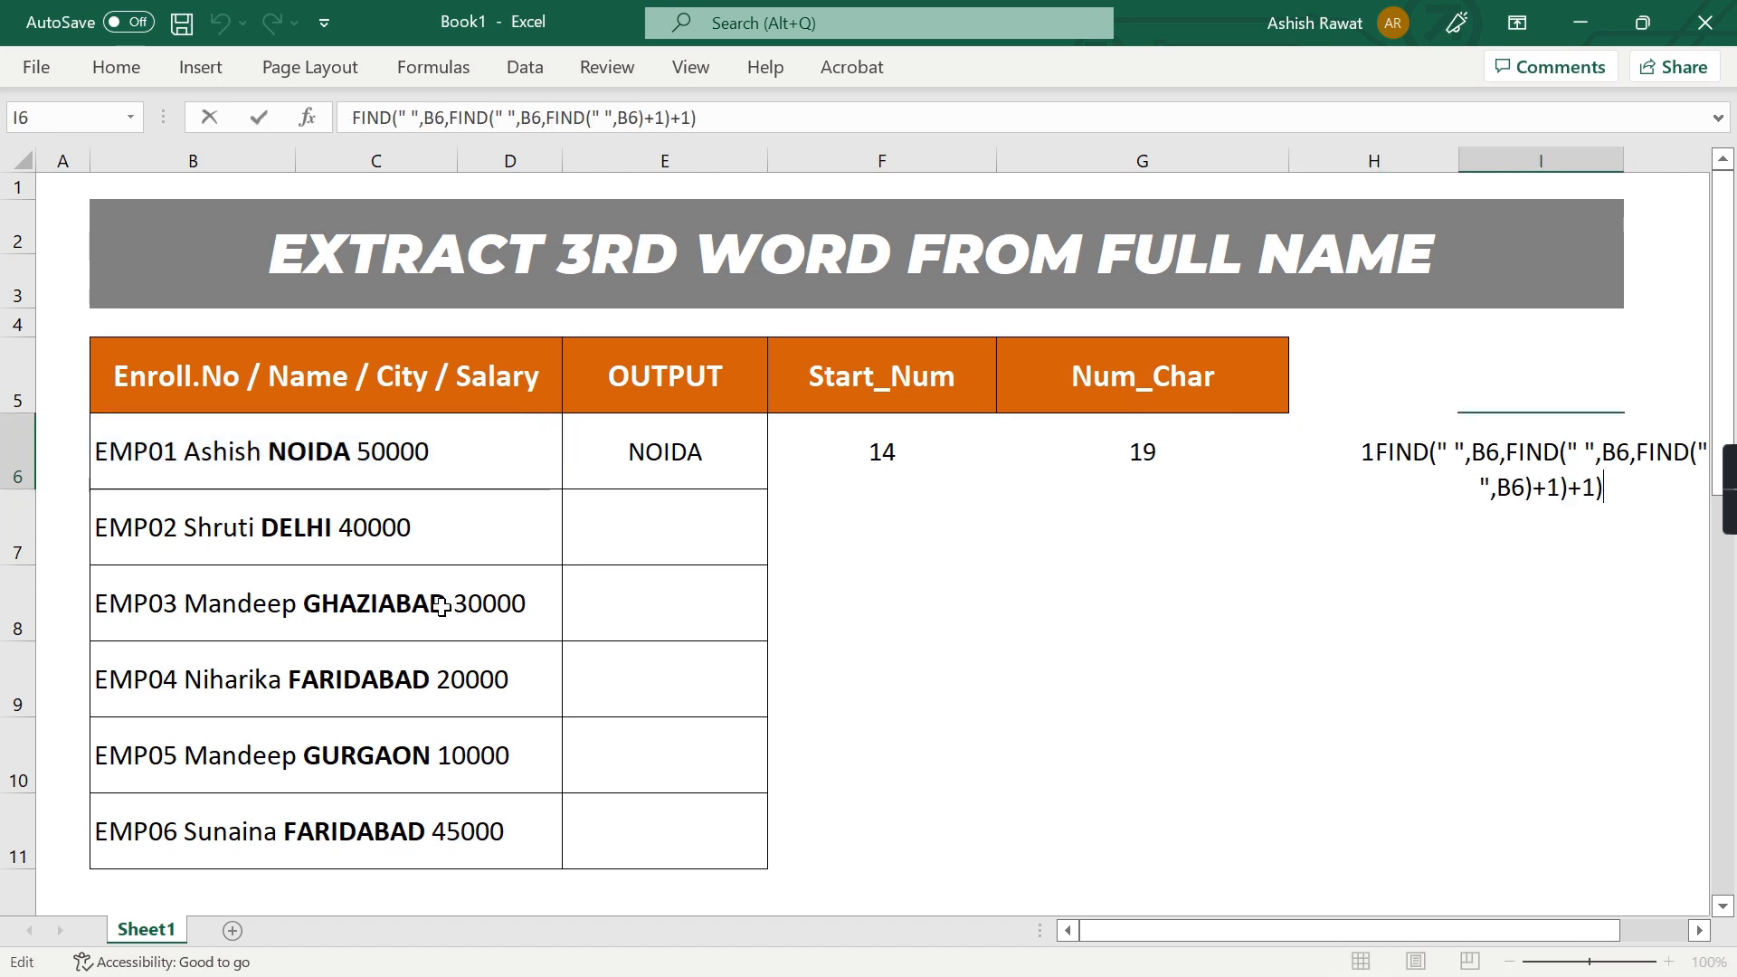
text(-()
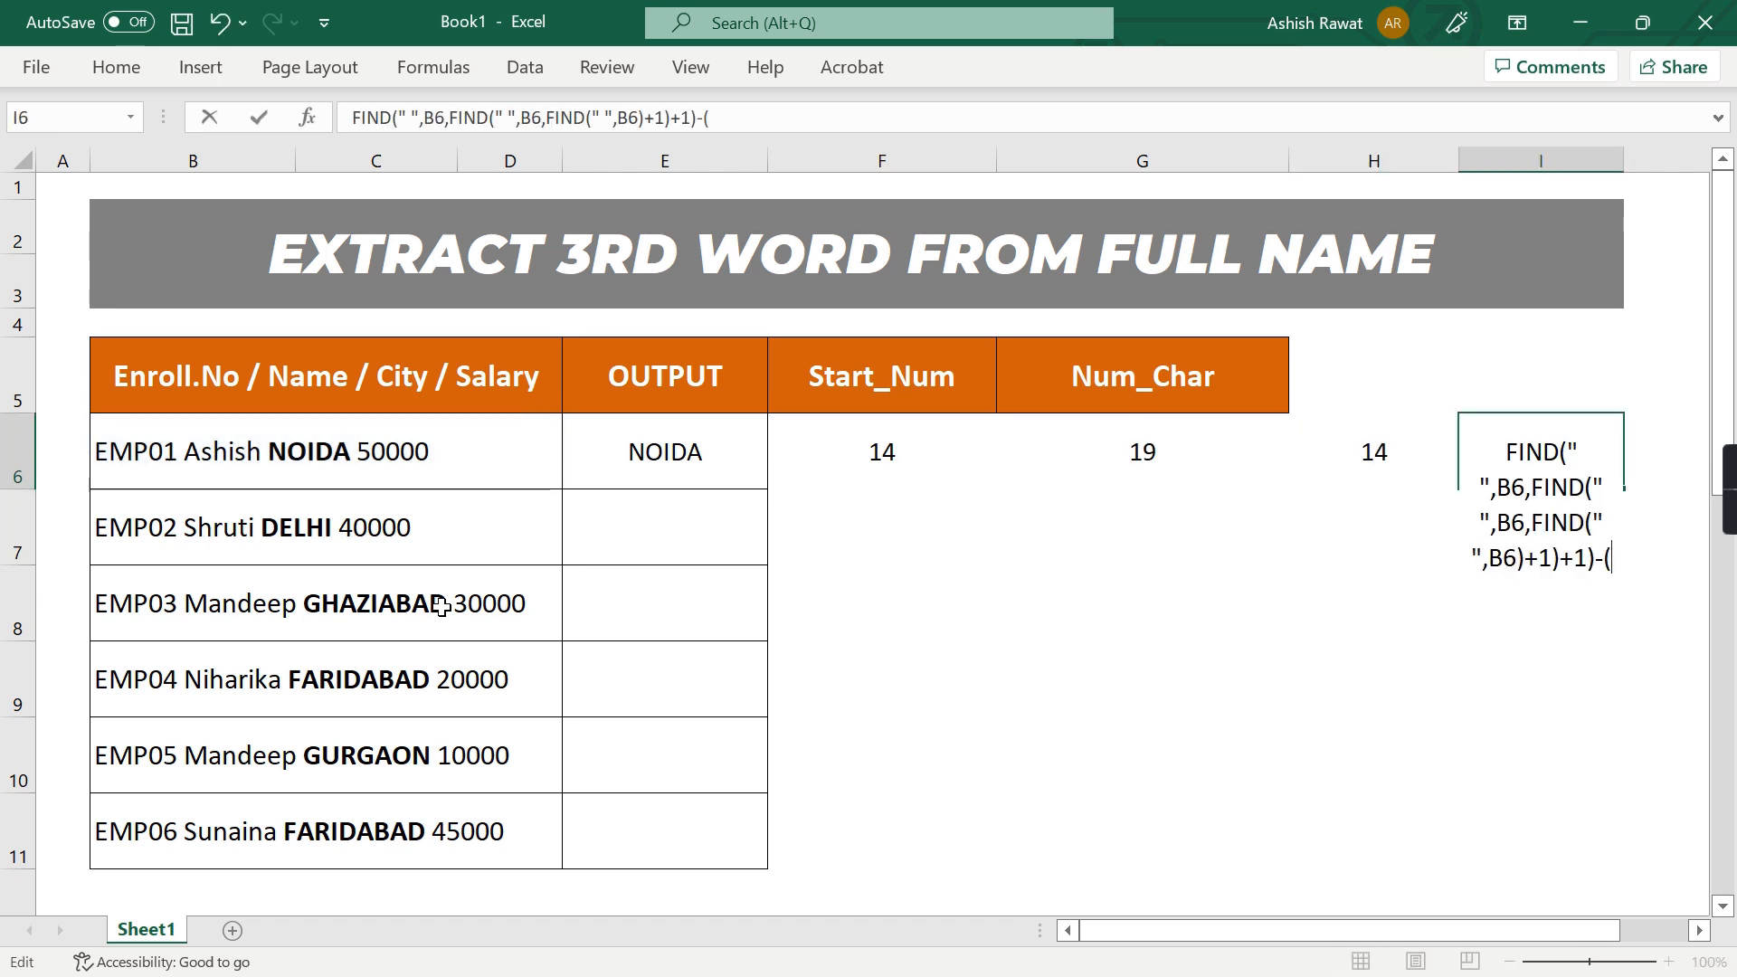
key(ctrl+v)
text())
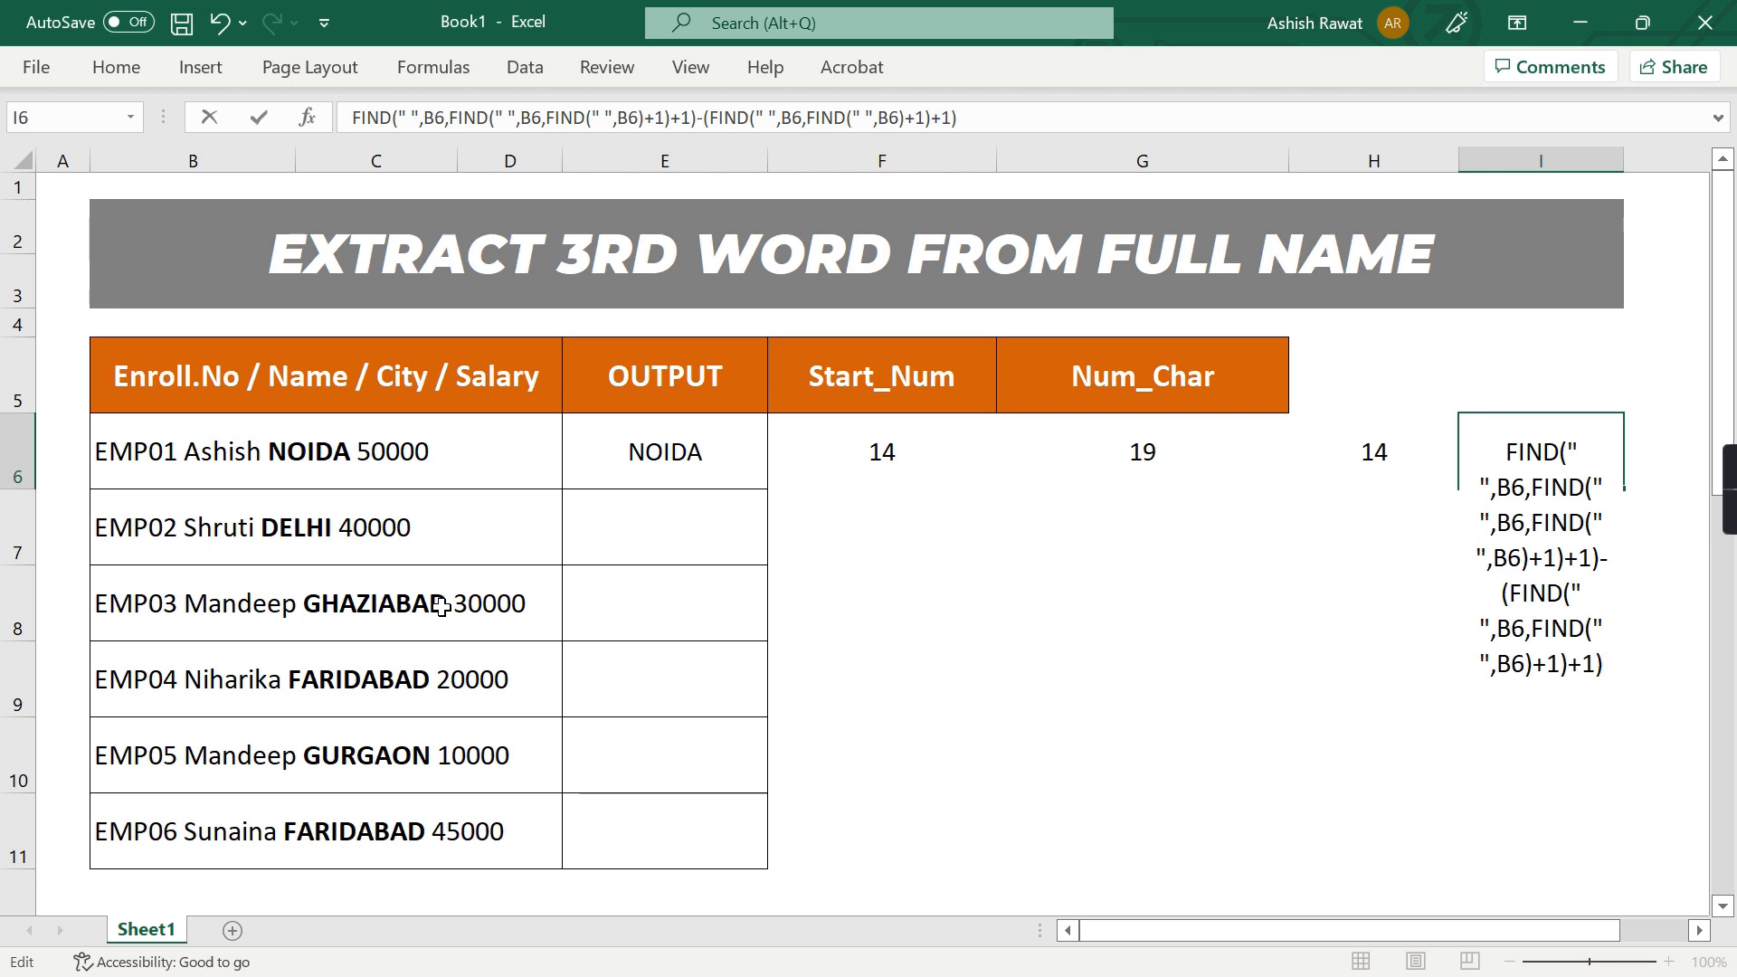
key(ctrl+Home)
text(=)
key(Return)
key(Up)
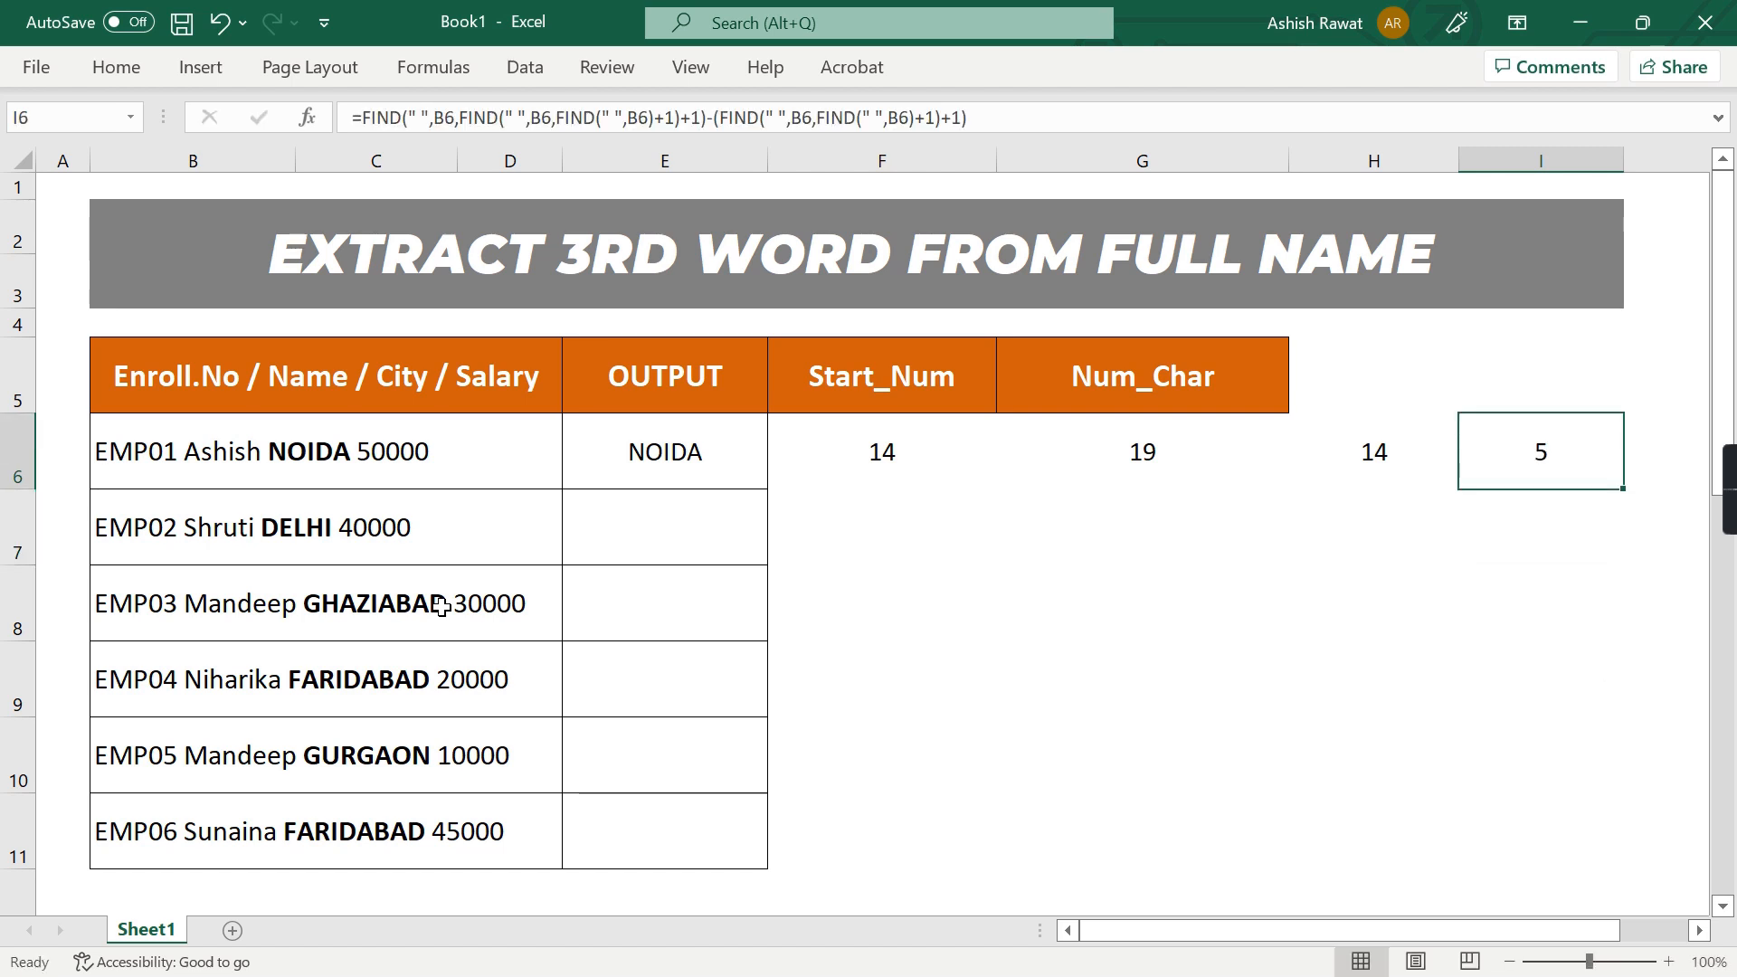
Clear the helper values from G6:H6
key(Left)
key(shift+Left)
key(Delete)
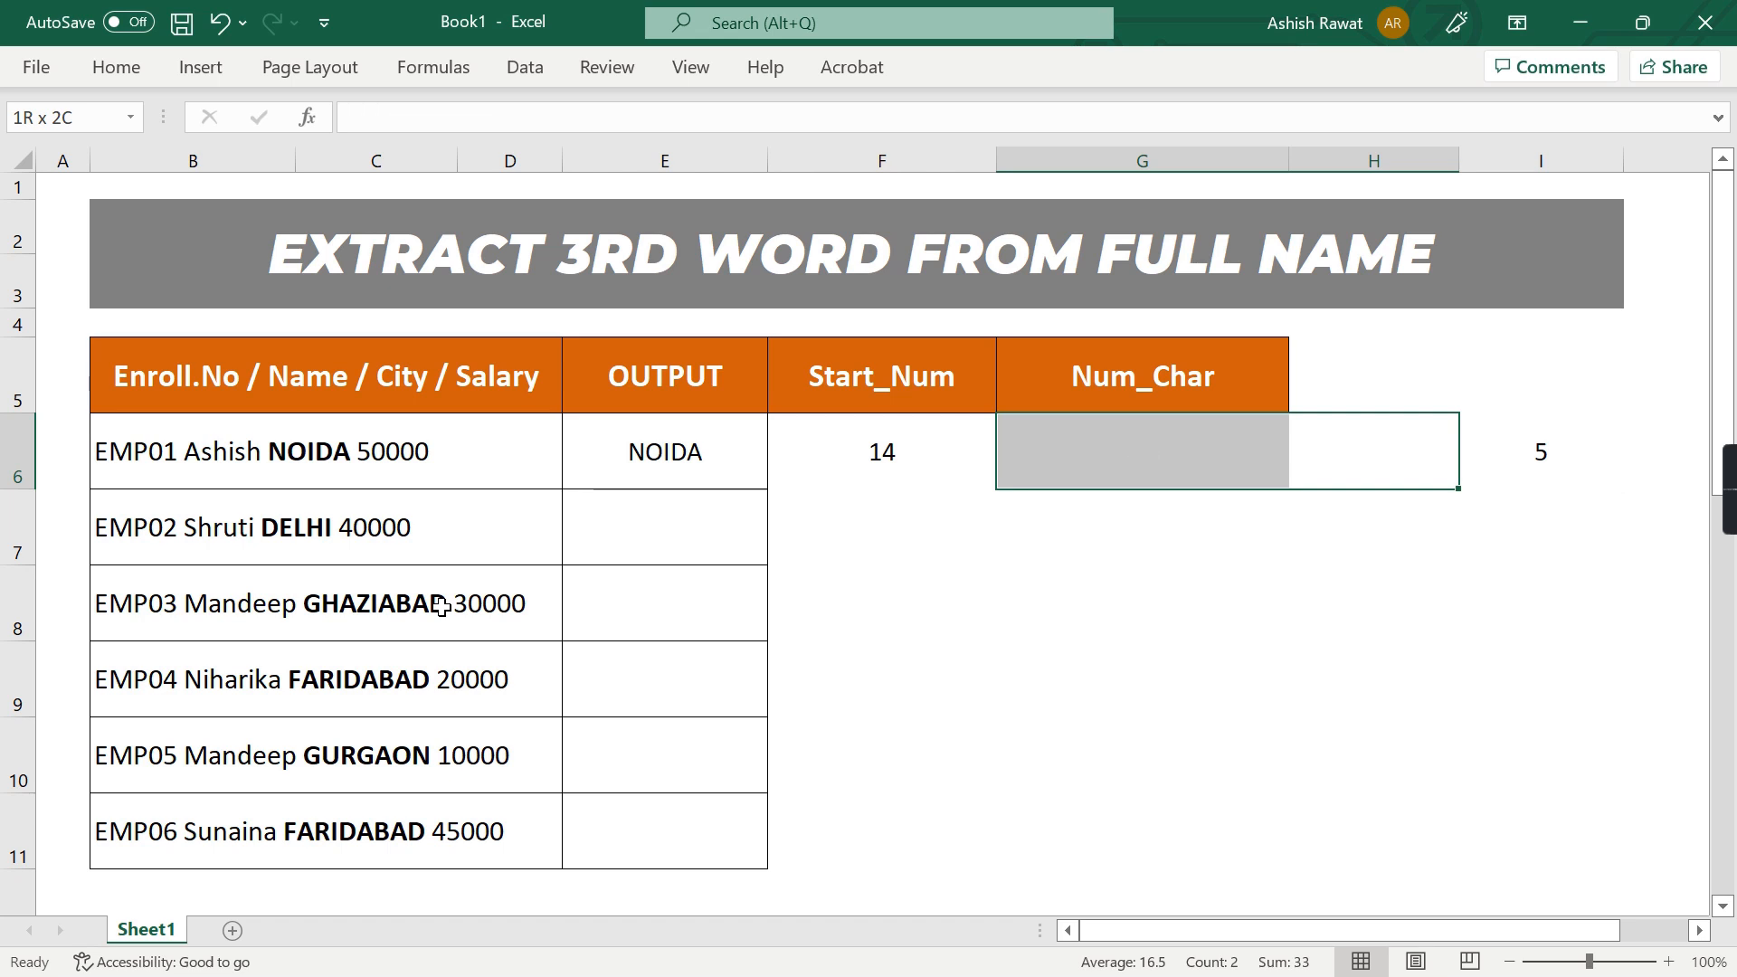
Copy the start-position expression from F6 without its equals sign
key(Left)
key(Left)
key(Left)
key(F2)
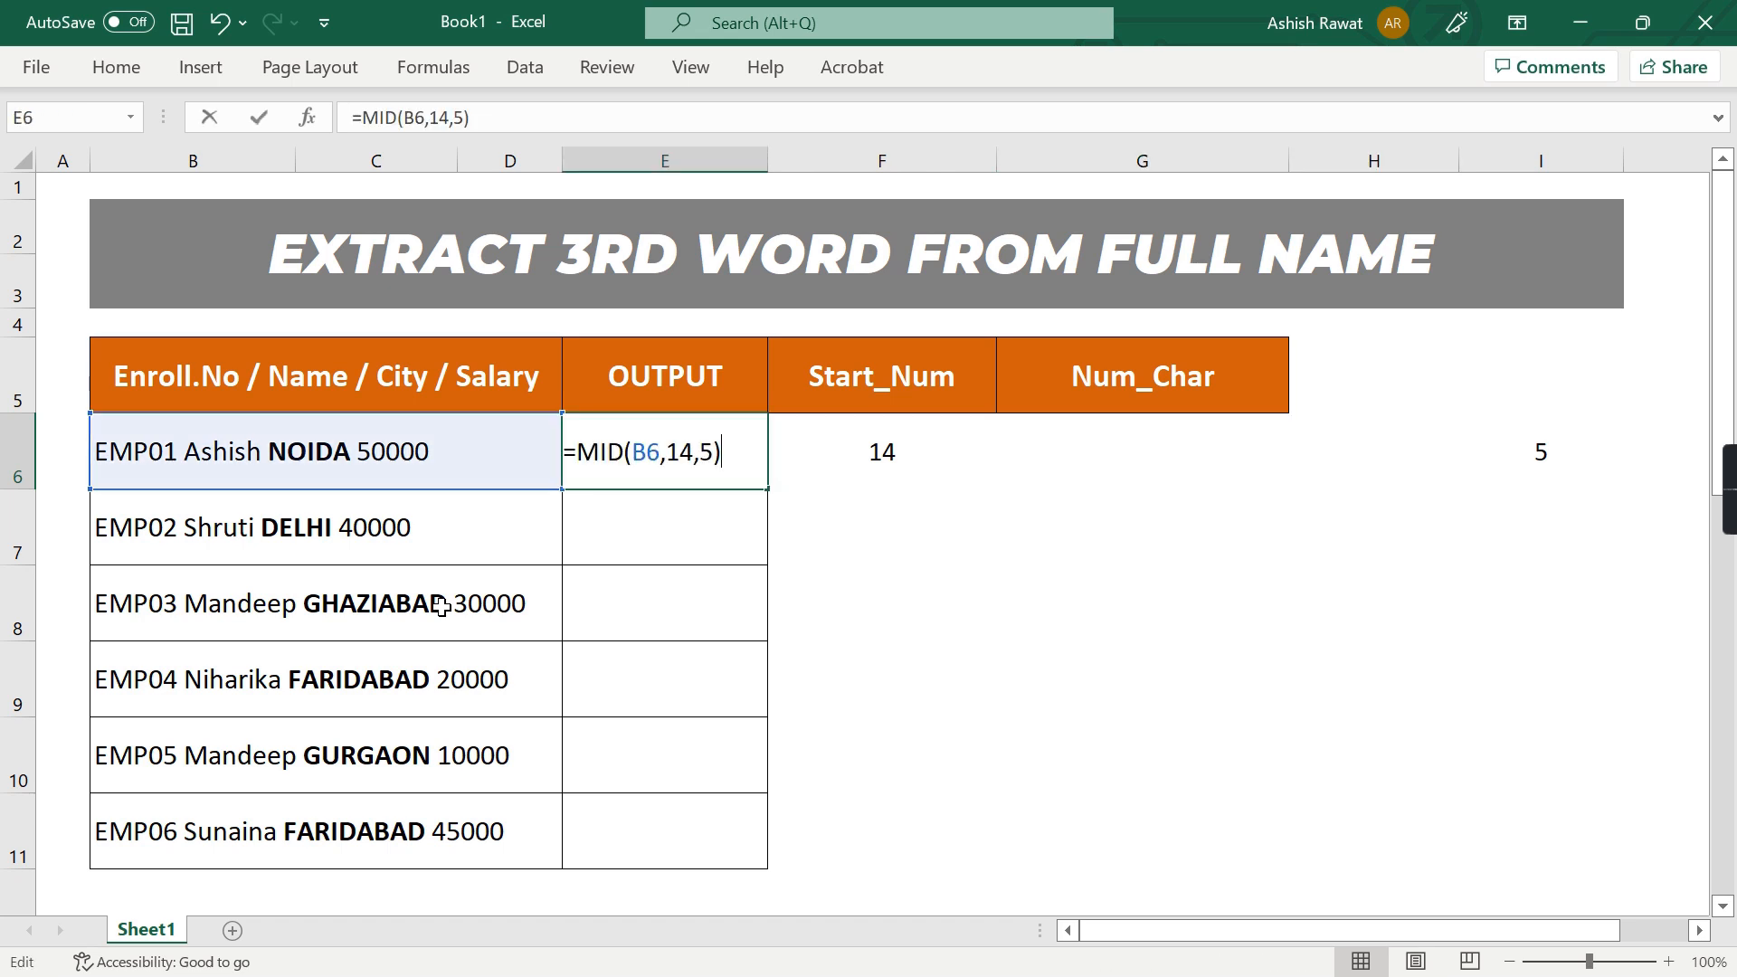
key(Left)
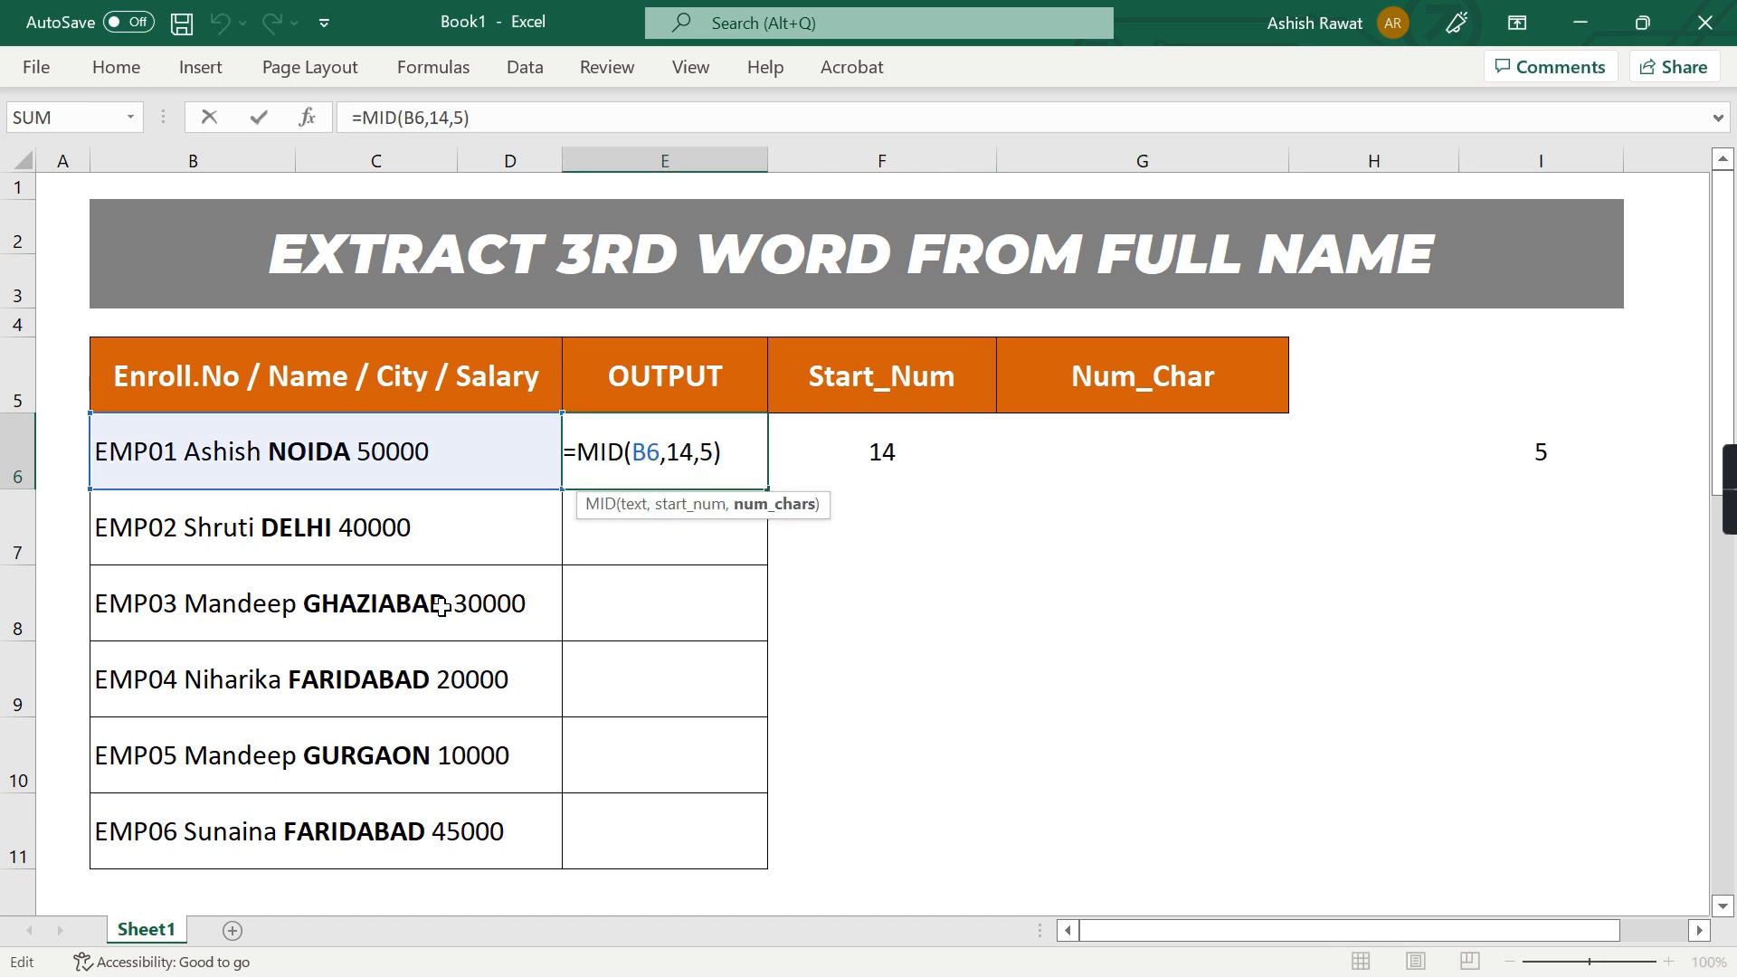
key(Tab)
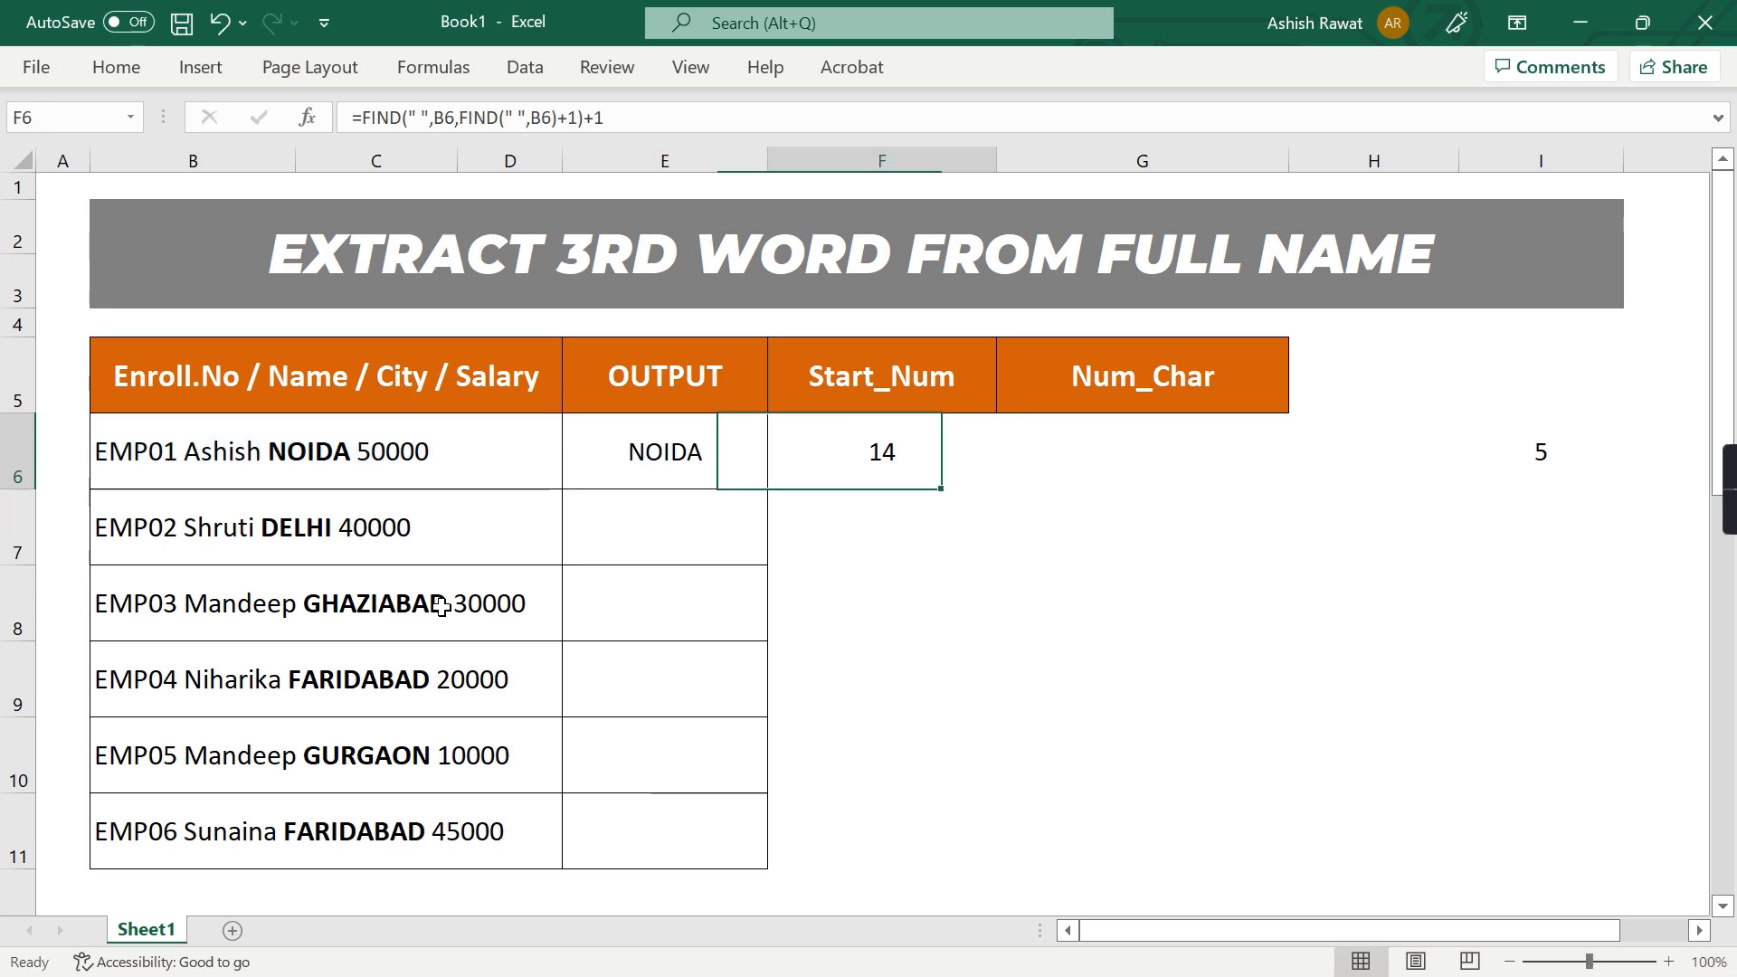
key(F2)
key(shift+Left)
key(shift+Left)
key(shift+Left)
key(shift+Left)
key(shift+Left)
key(shift+Left)
key(shift+Left)
key(shift+Left)
key(shift+Tab)
Replace the start number 14 in E6's MID formula with FIND(" ",B6,FIND(" ",B6)+1)+1
key(F2)
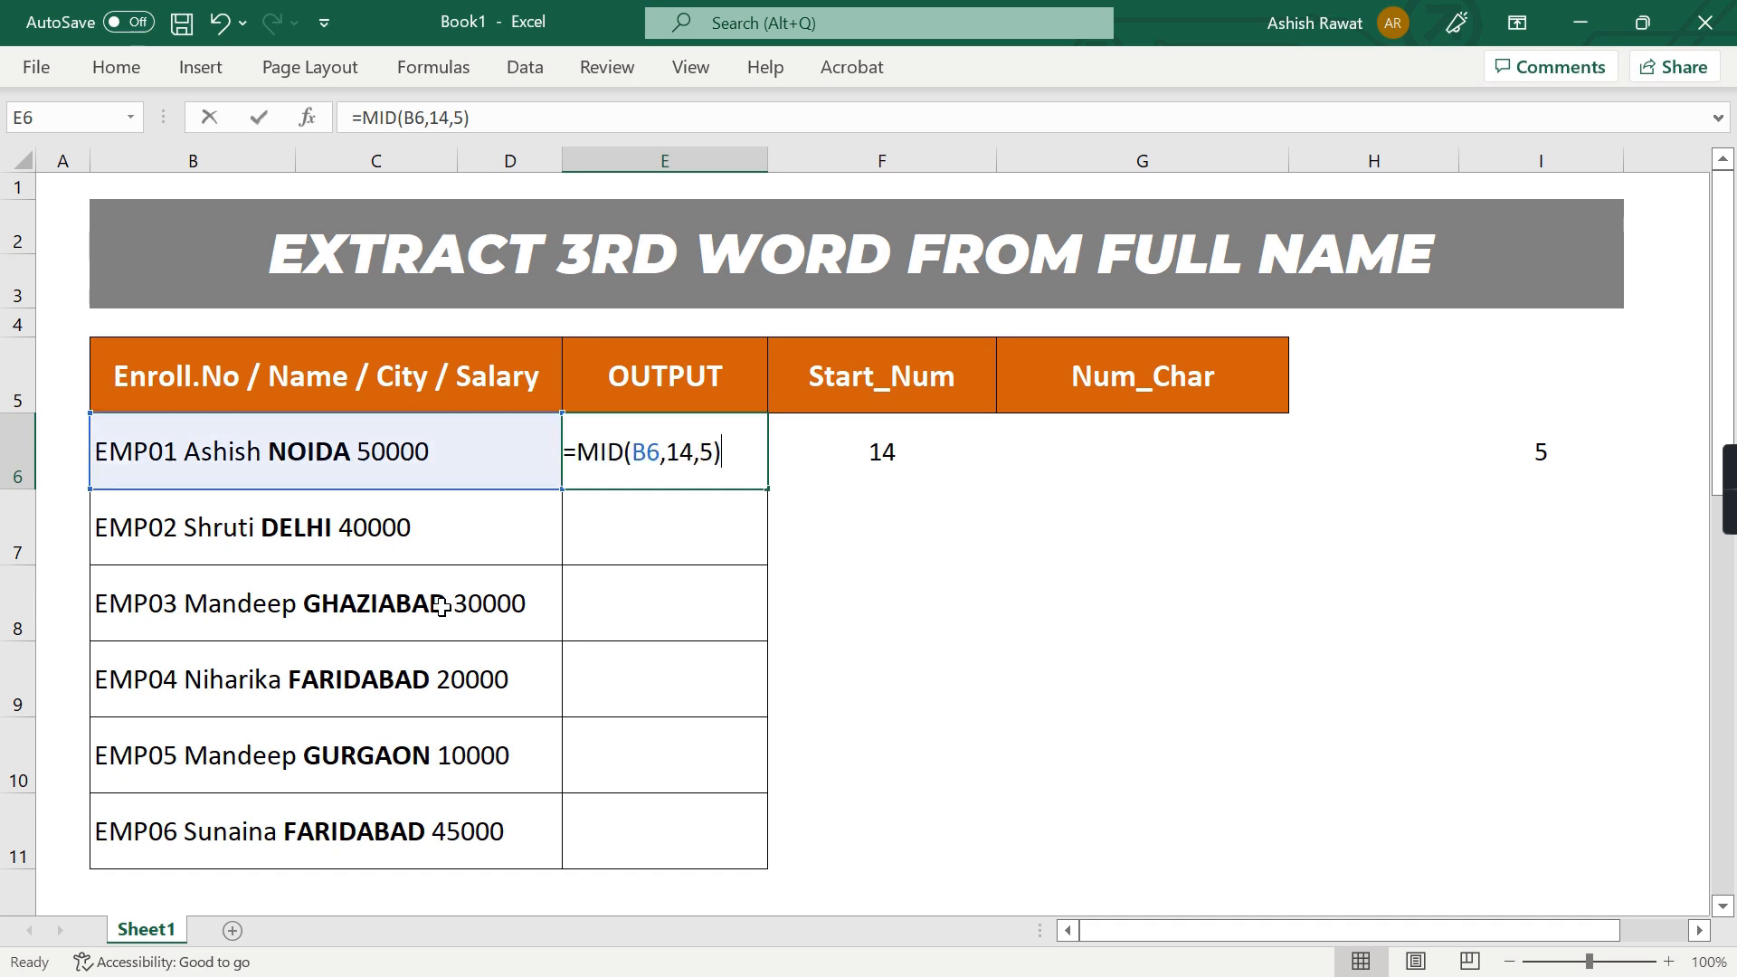
key(Left)
key(Left)
key(Left)
key(Left)
key(shift+Left)
key(shift+Left)
key(ctrl+v)
key(Return)
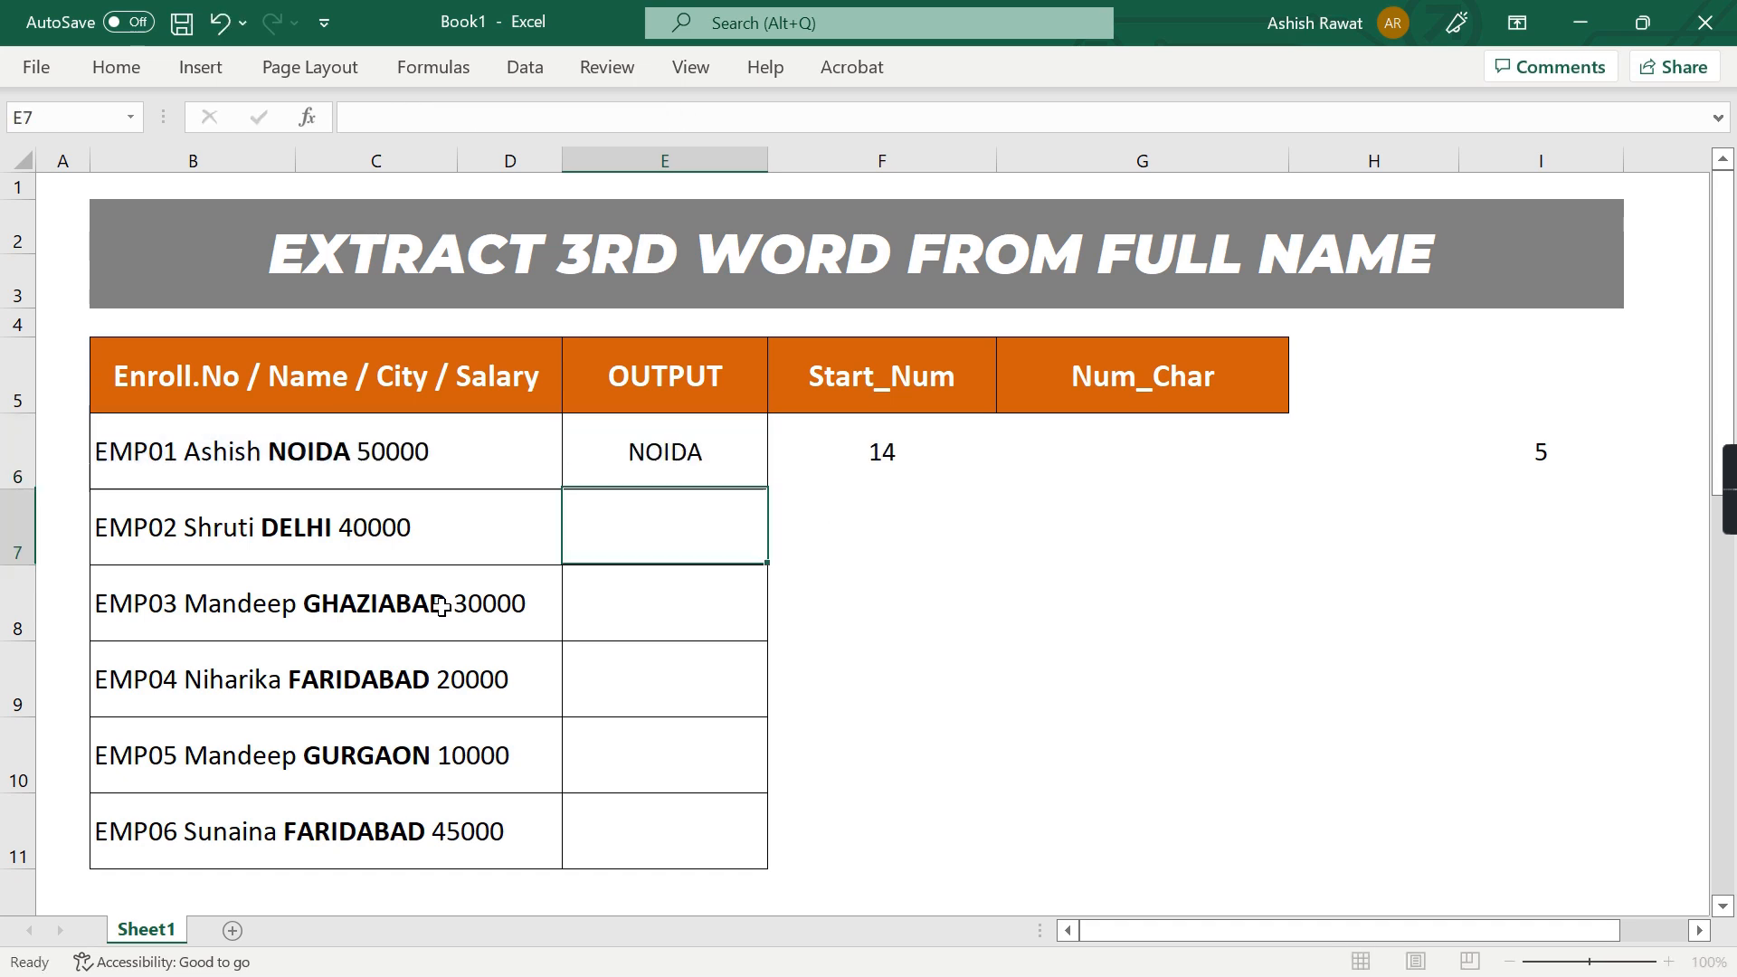
Copy the whole character-count formula text from I6
key(Up)
key(Right)
key(Right)
key(Right)
key(Right)
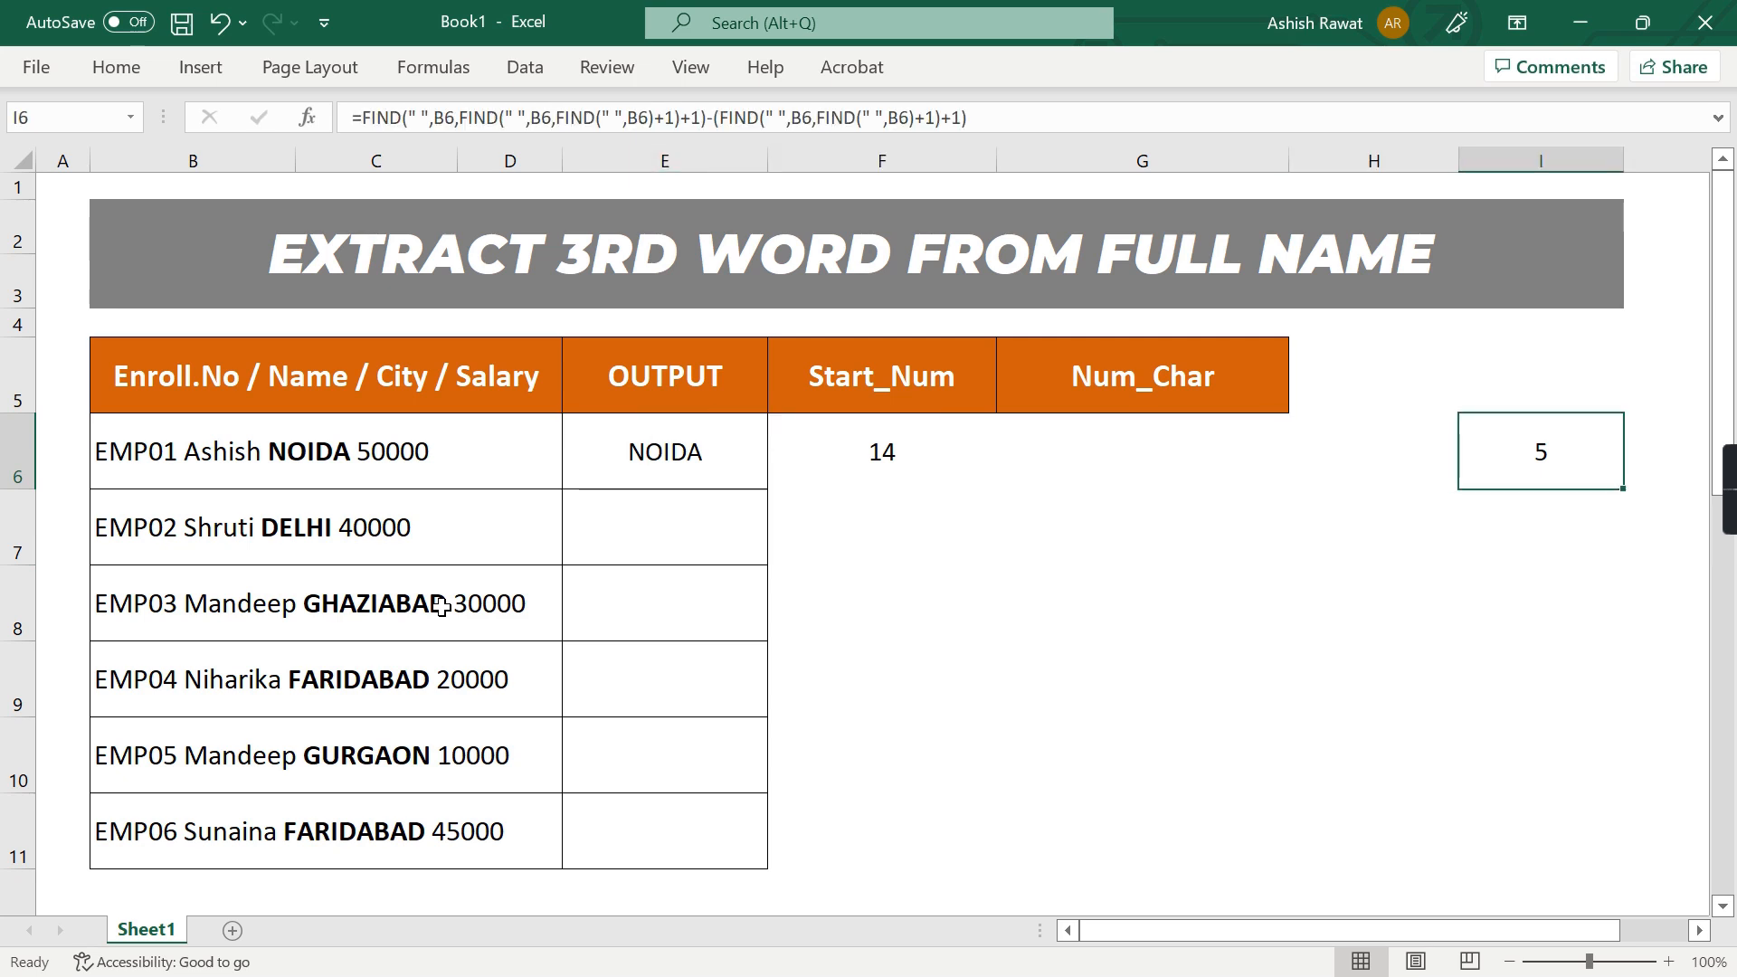
key(F2)
key(shift+Home)
key(ctrl+c)
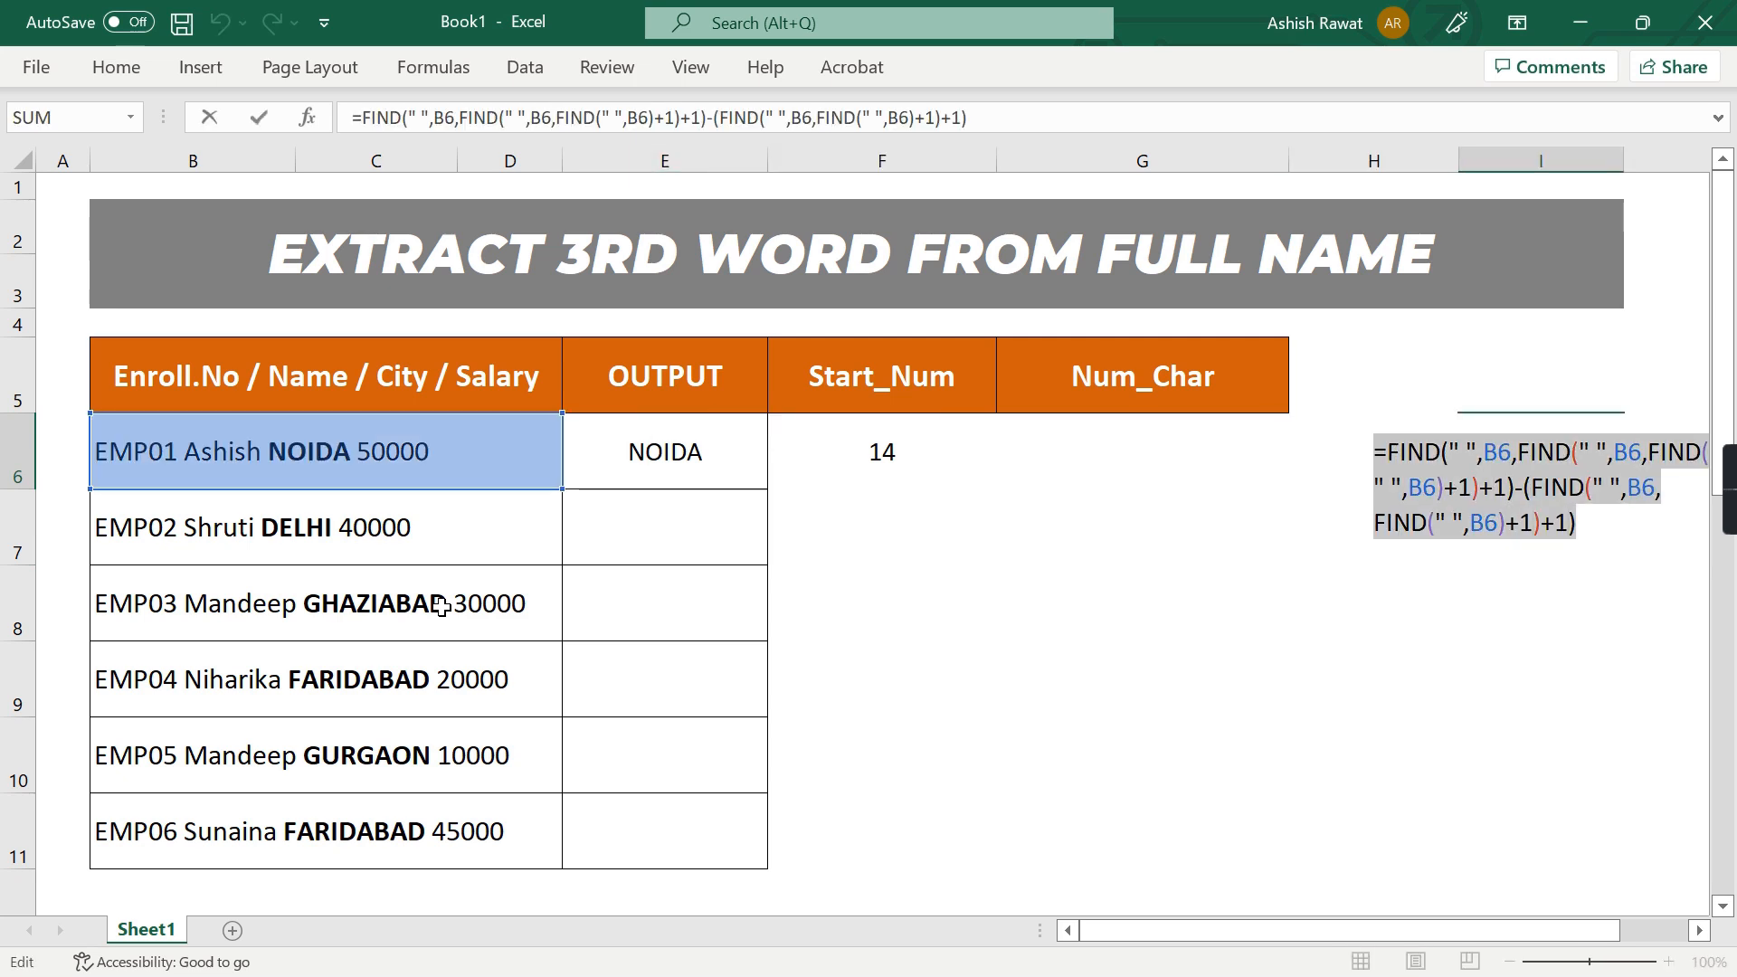
key(Escape)
Replace the character count 5 in E6's MID formula with the copied I6 formula and remove its extra equals sign
key(Left)
key(Left)
key(Left)
key(Left)
key(F2)
key(Left)
key(BackSpace)
key(ctrl+v)
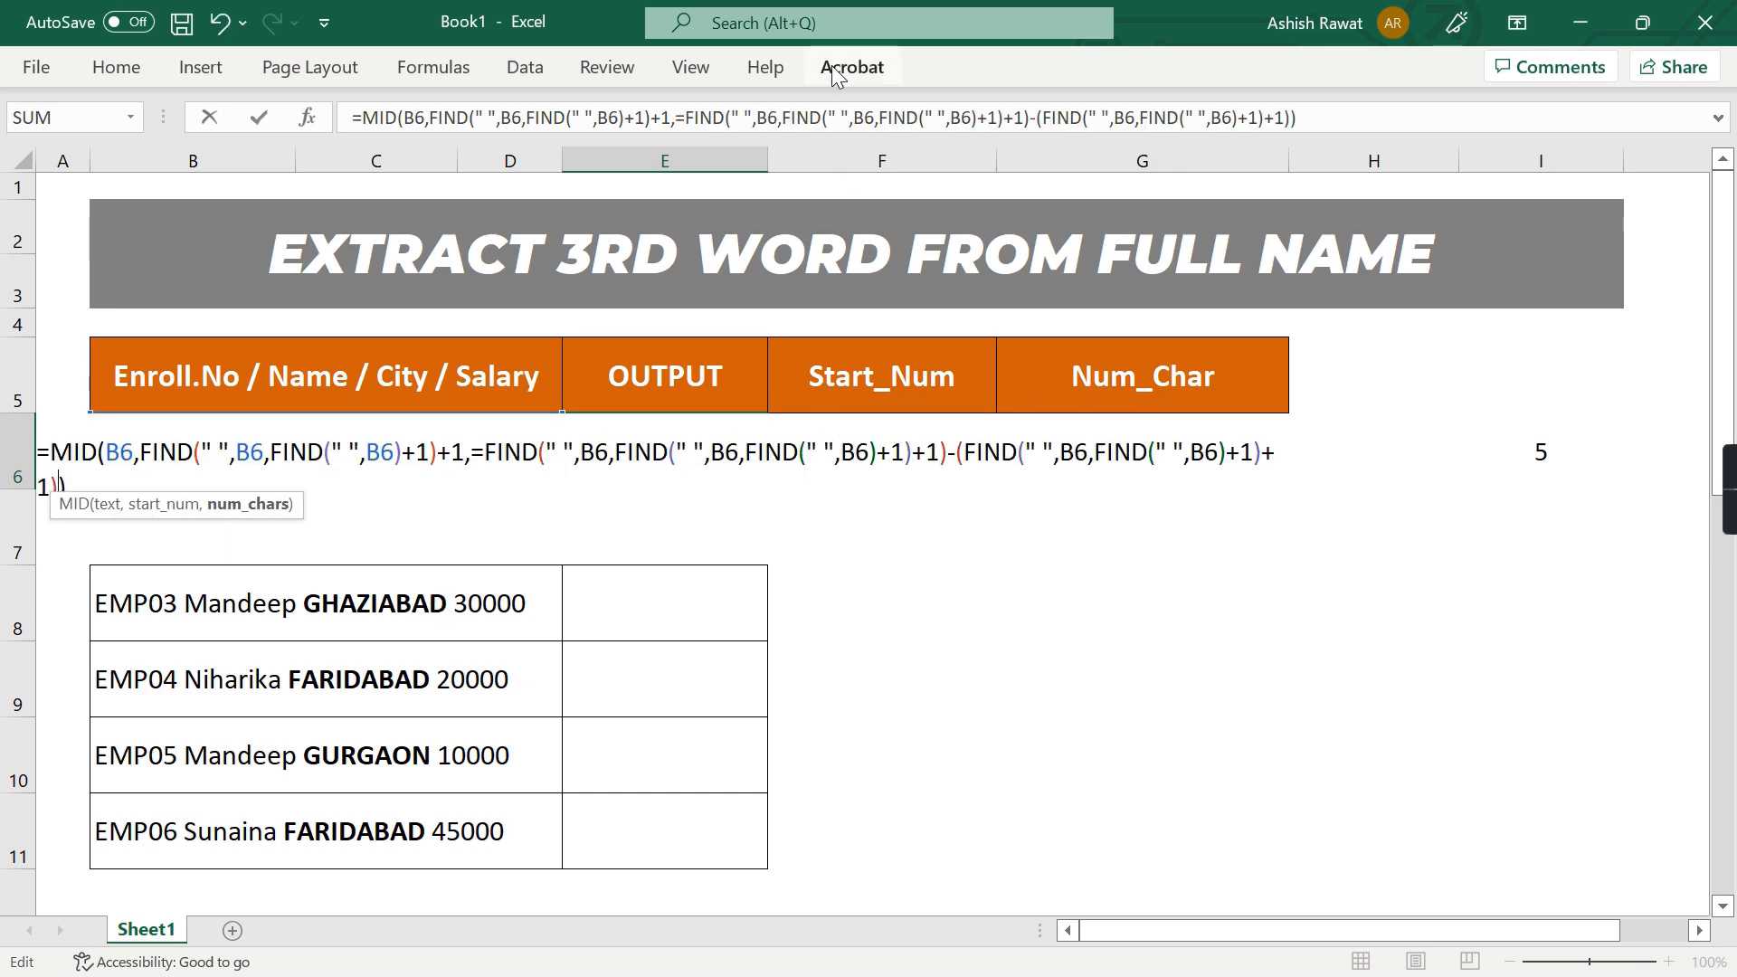
click(686, 121)
key(BackSpace)
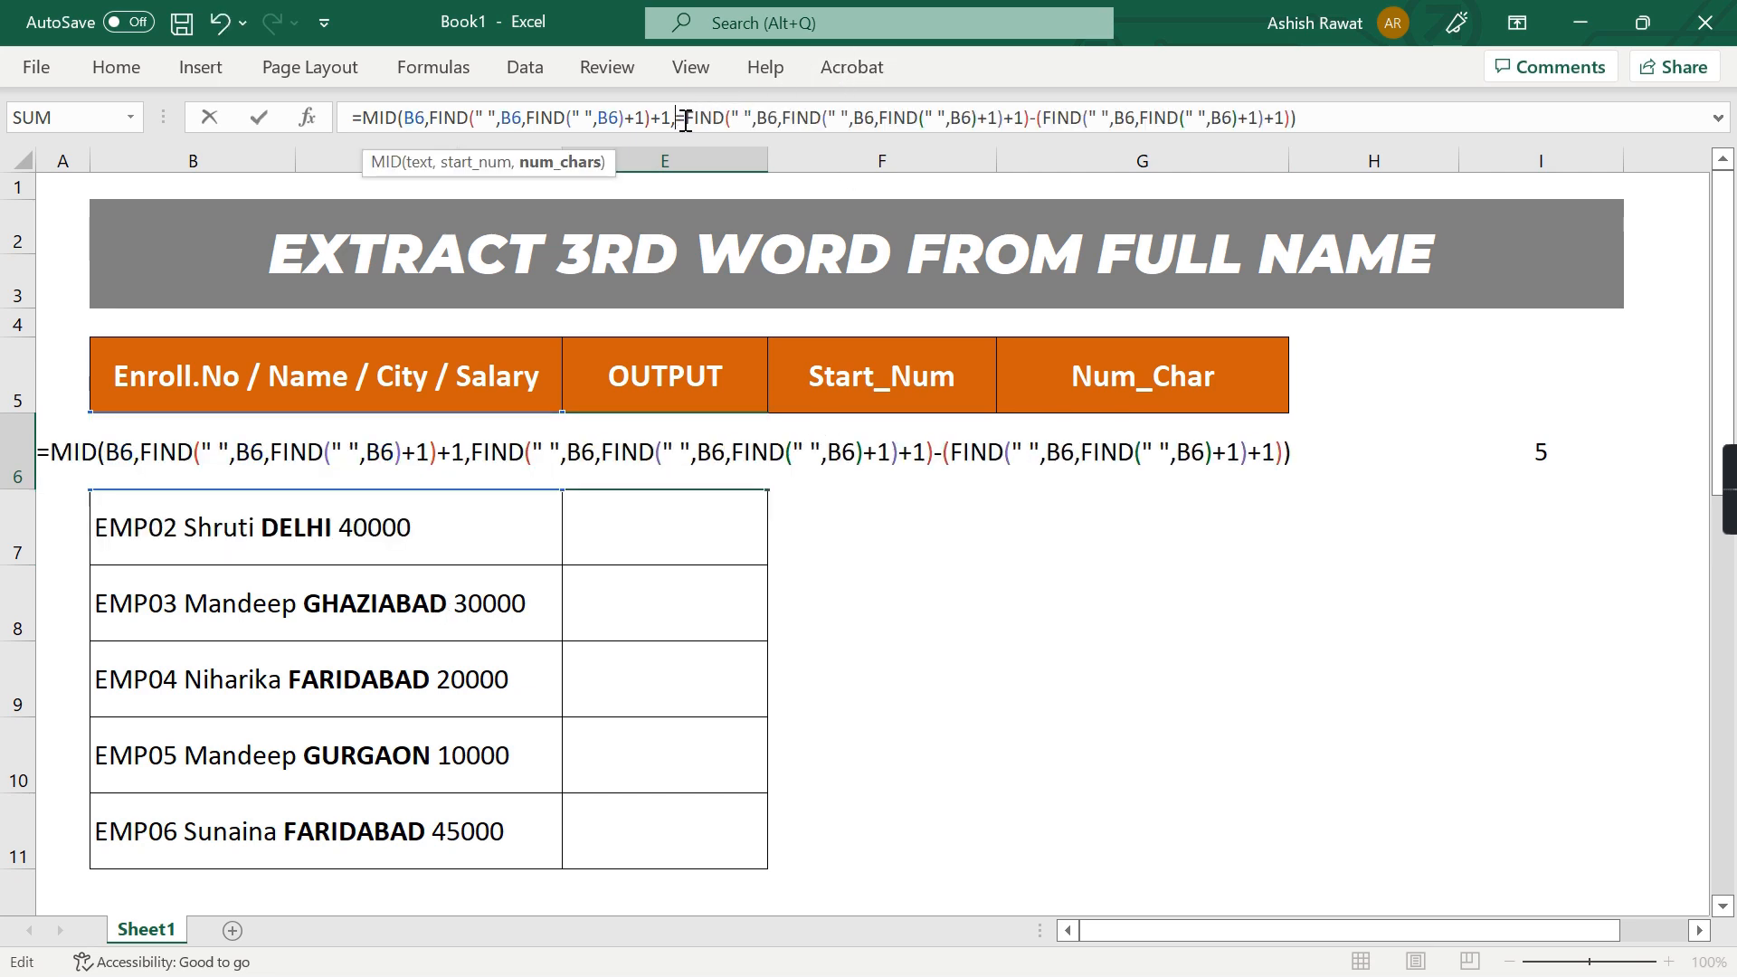
key(Return)
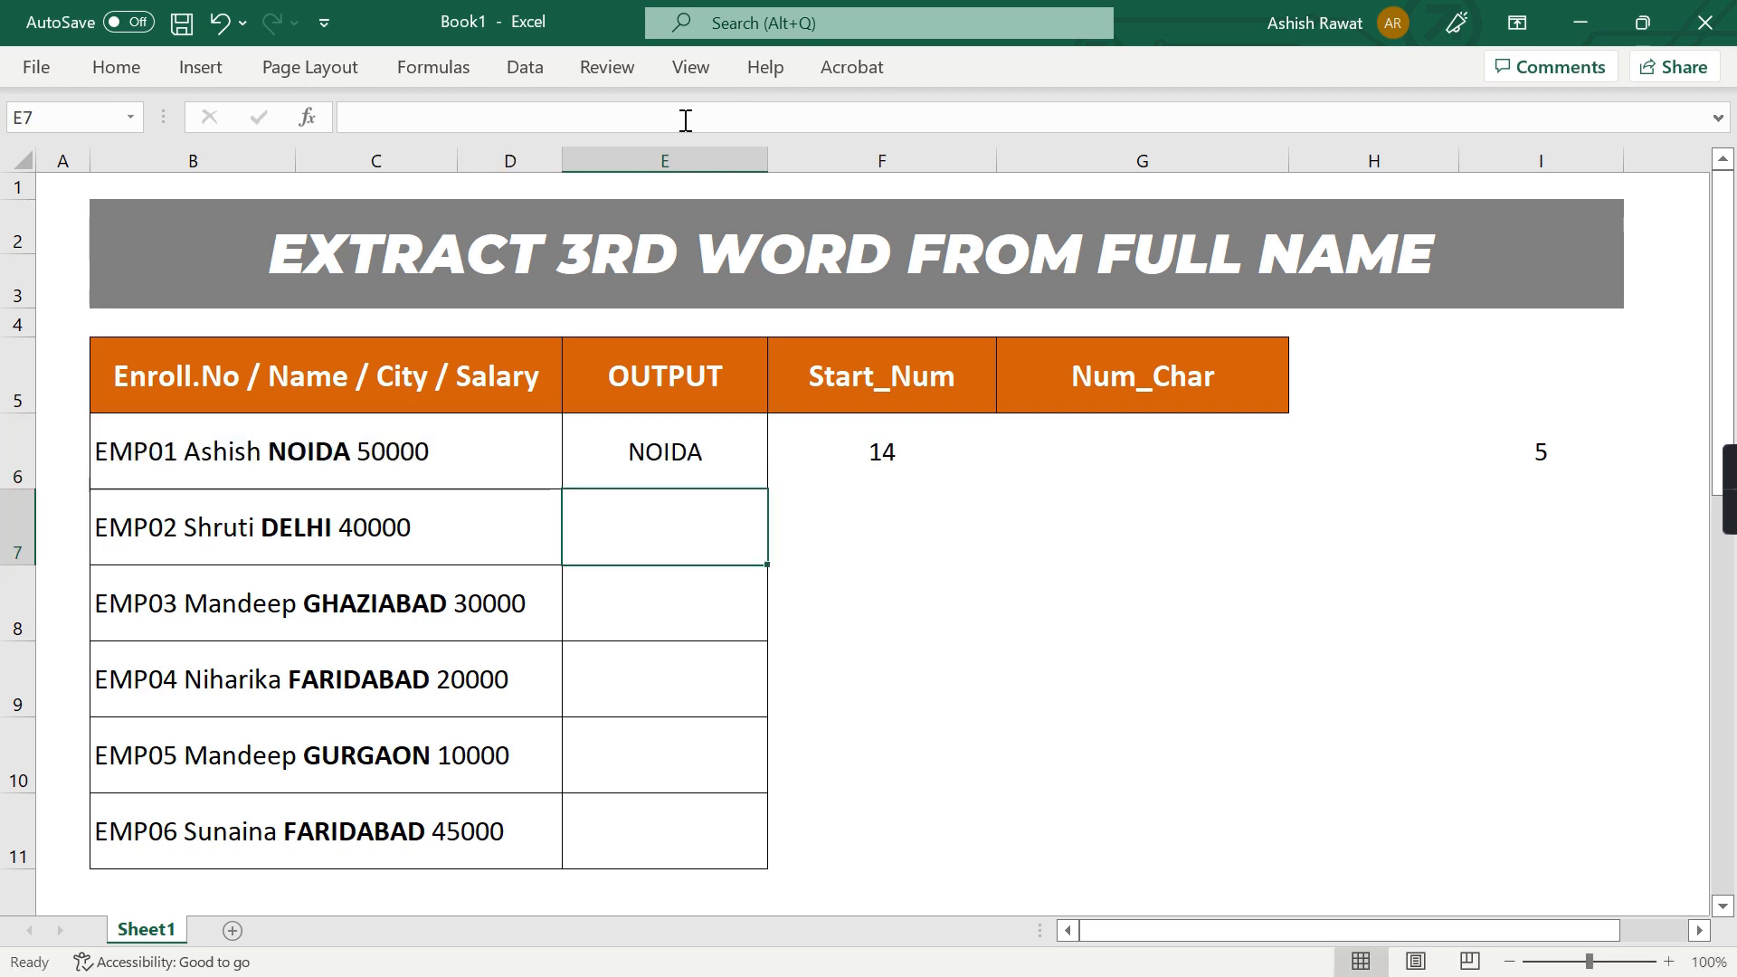
Clear the remaining helper formulas from F6:I6
key(Up)
key(Right)
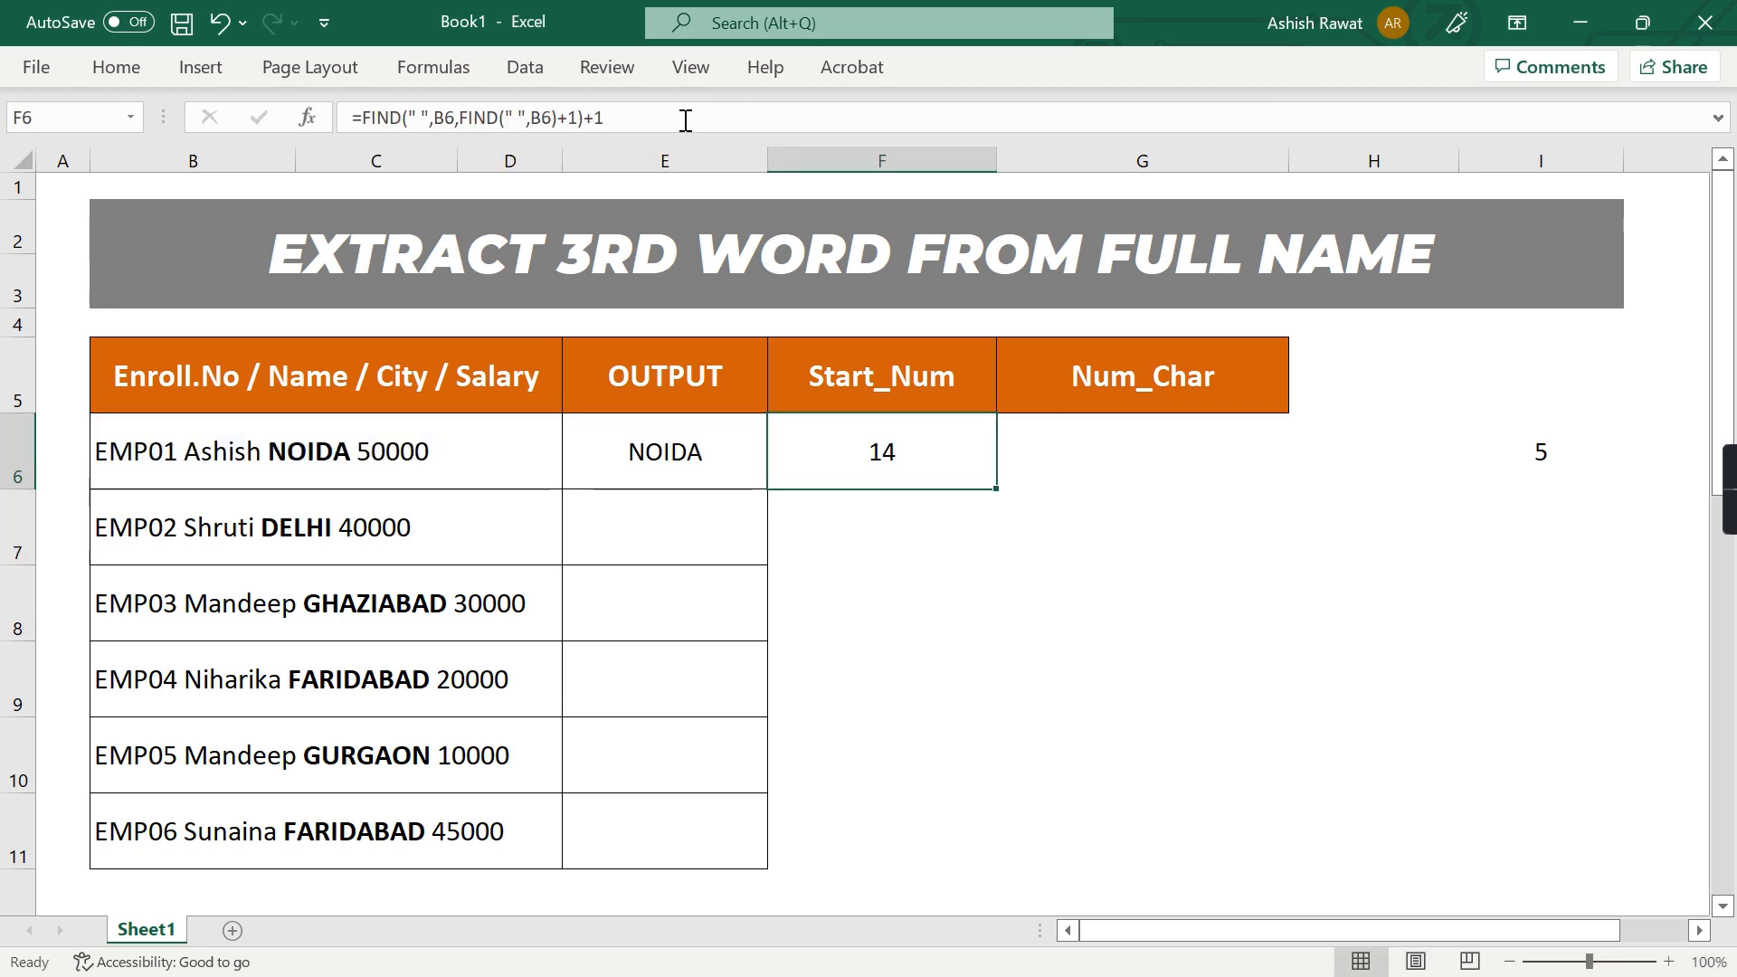
key(shift+Right)
key(shift+Right)
key(shift+Right)
key(Delete)
Fill the MID formula in E6 down through E11
key(Left)
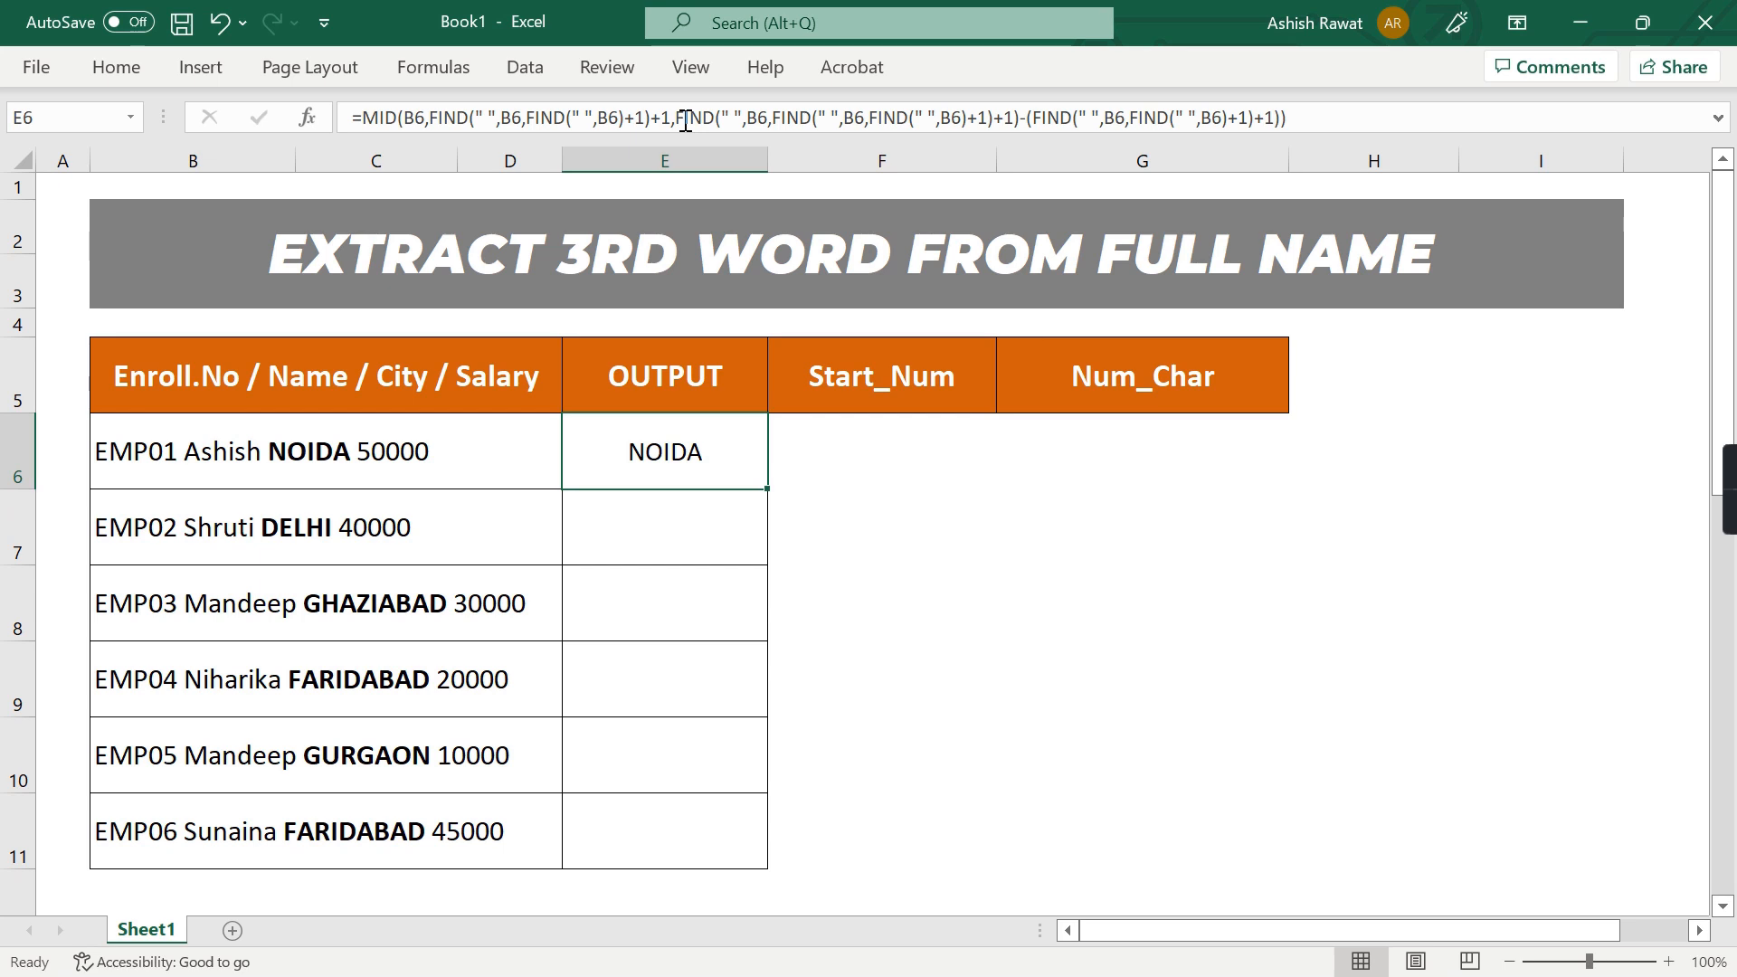
key(shift+Down)
key(shift+Down)
key(shift+Down)
key(shift+Down)
key(shift+Down)
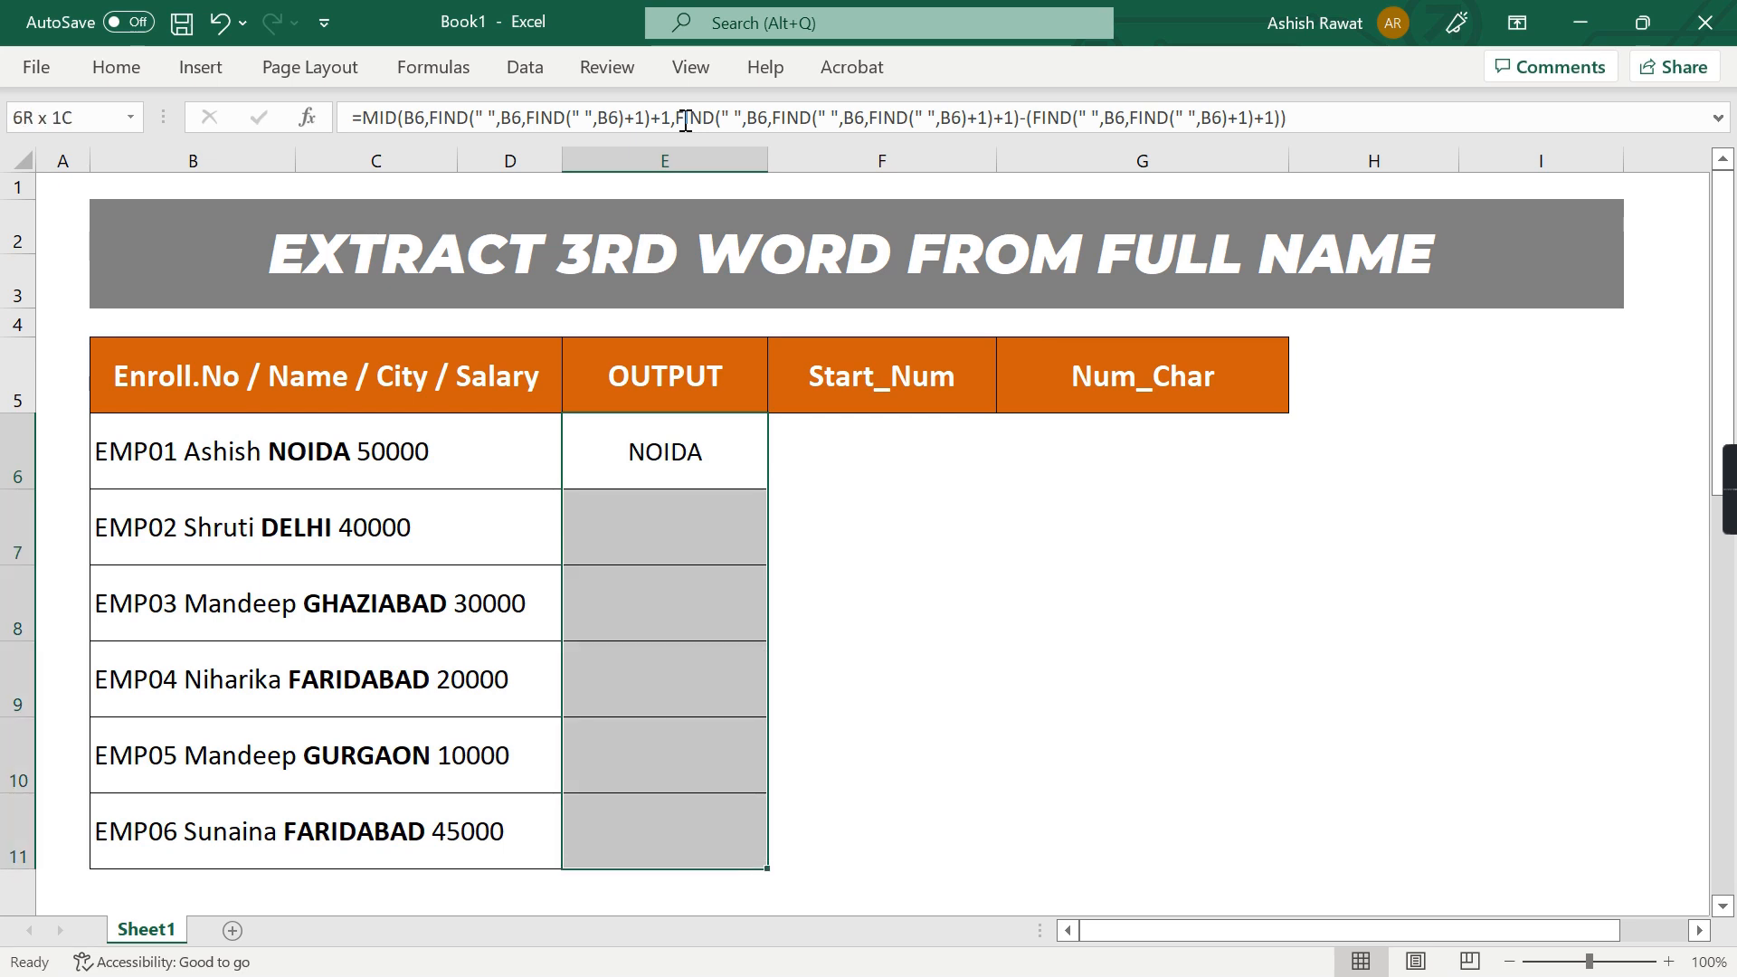
key(ctrl+d)
key(Up)
key(Down)
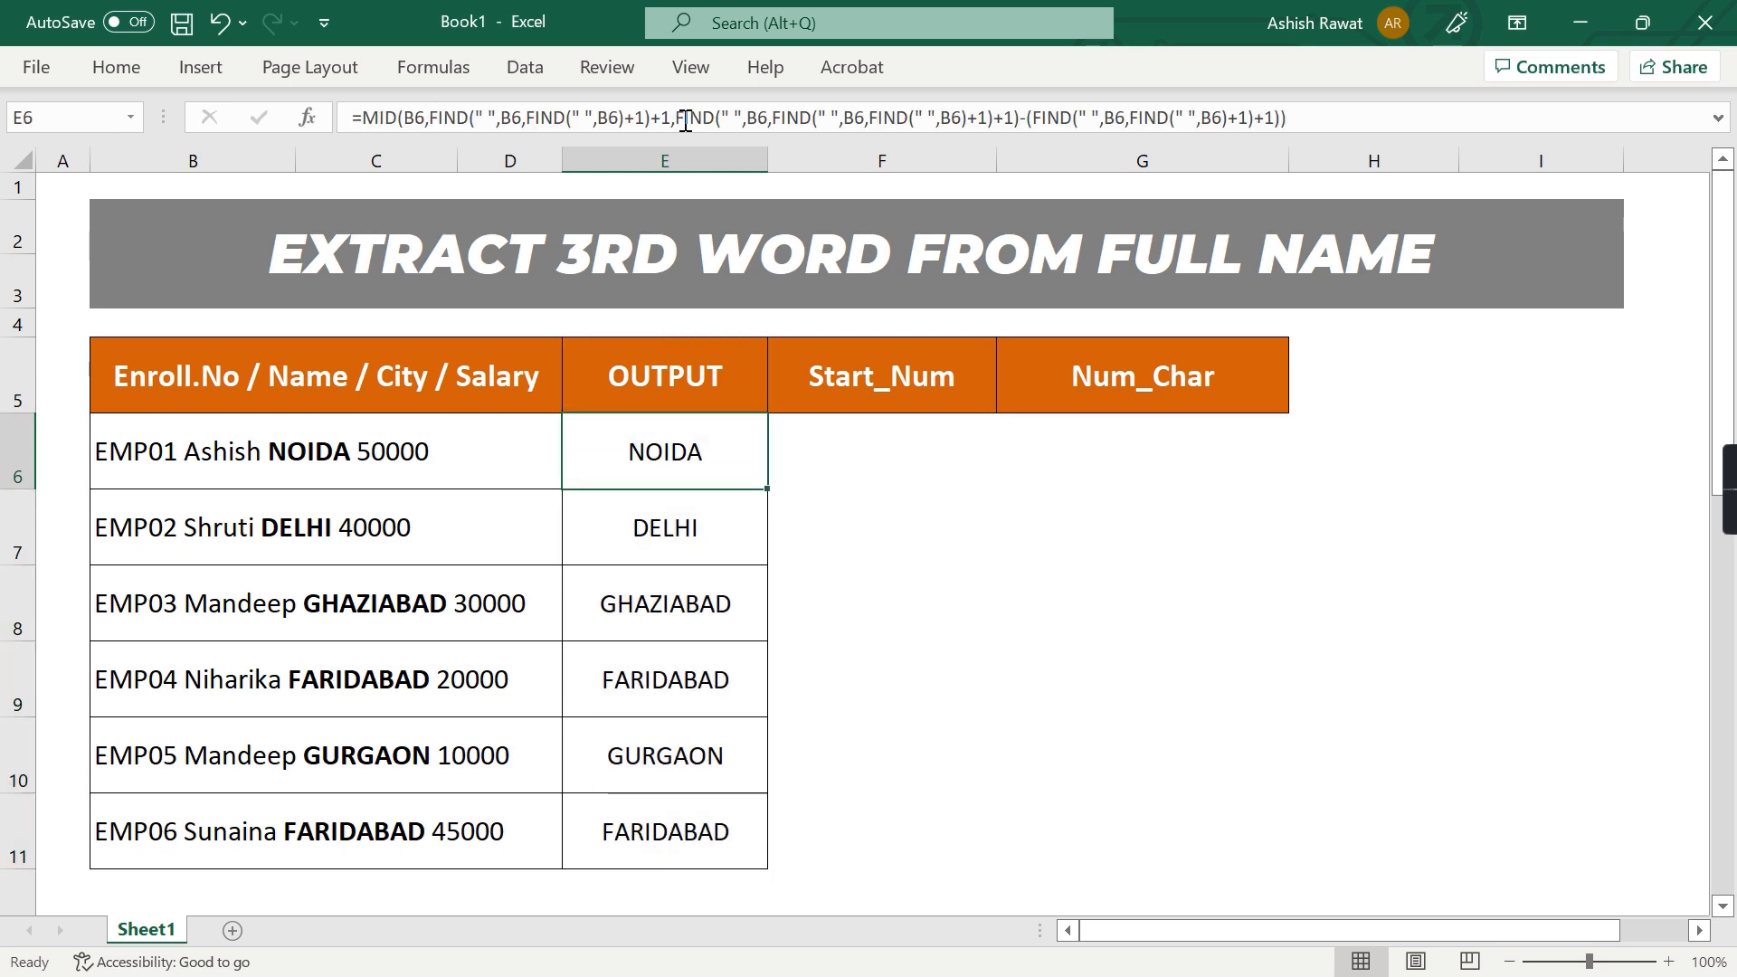
Test the formula by changing the city GHAZIABAD in B8 to MEXICO
key(Down)
key(Down)
key(Left)
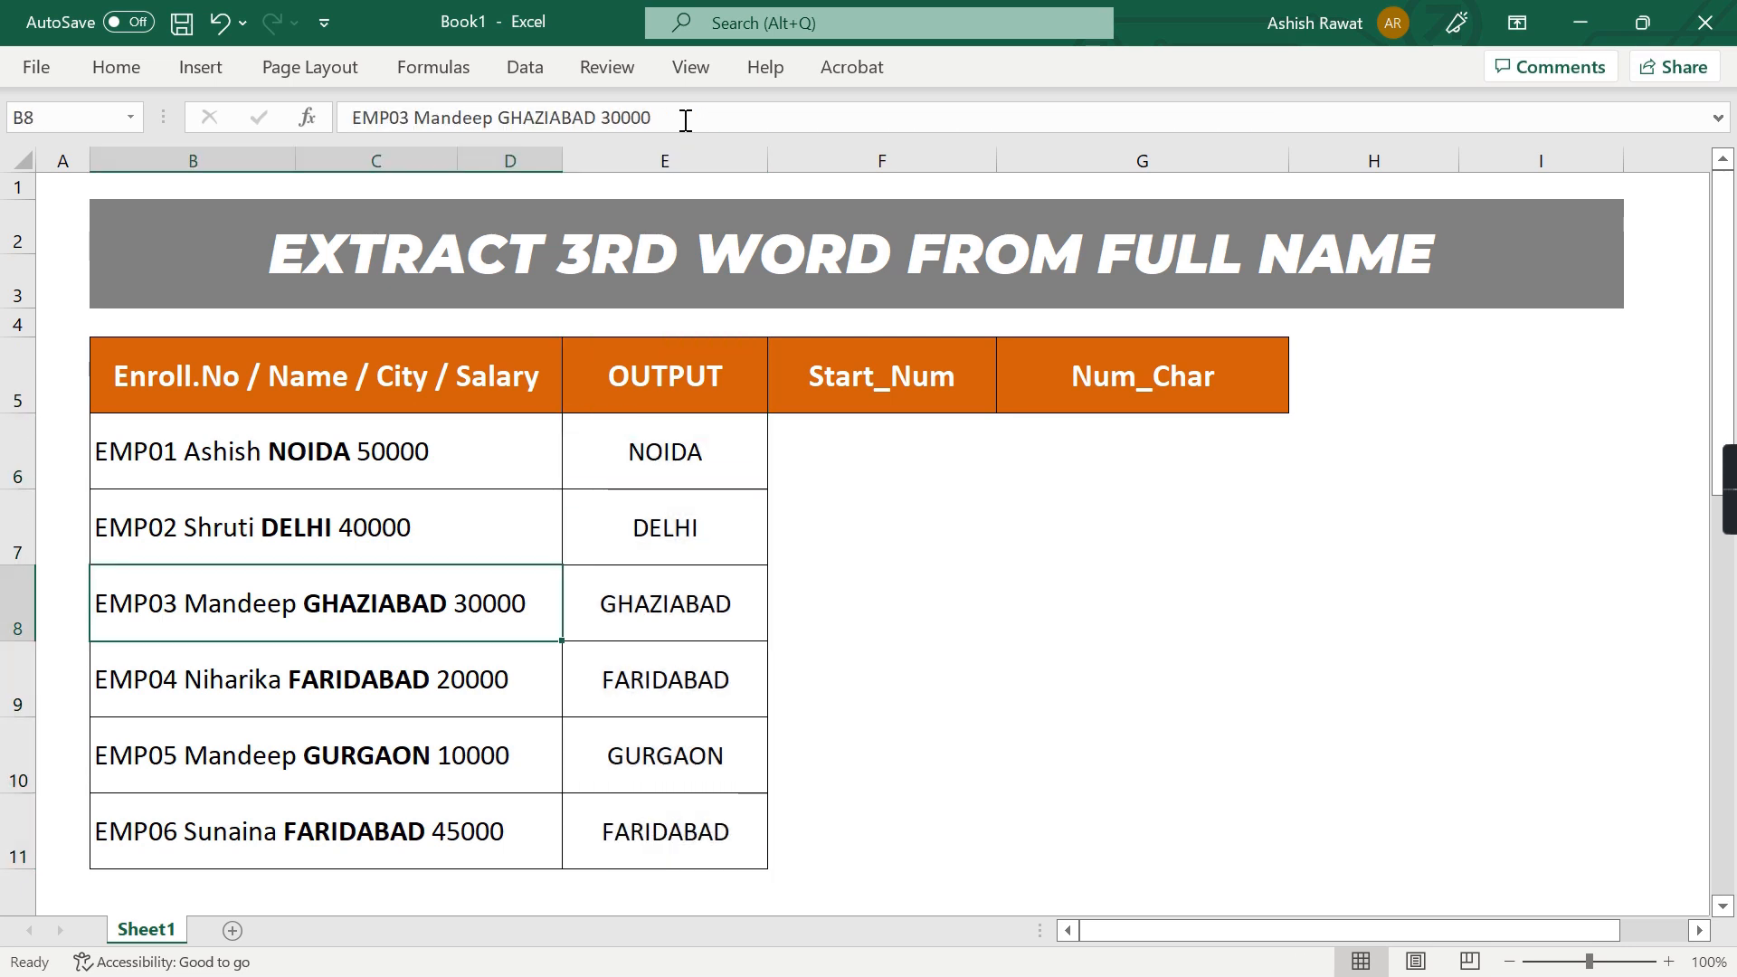
key(F2)
key(ctrl+shift+Left)
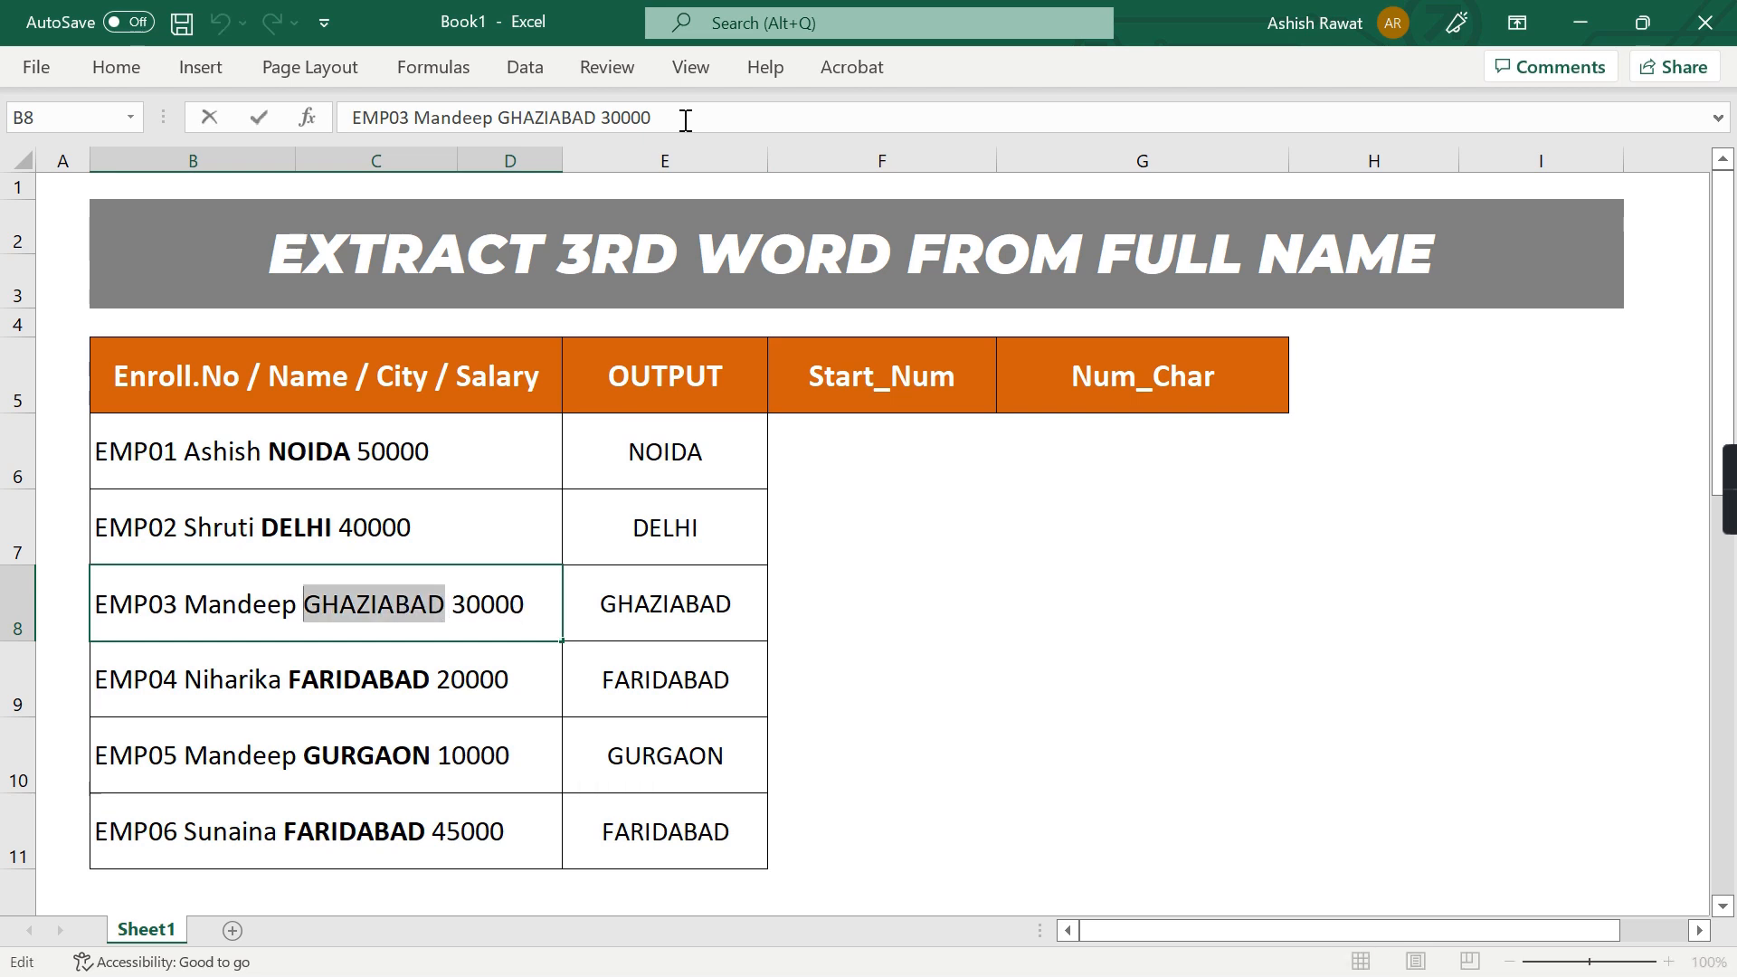
text(MEXICO)
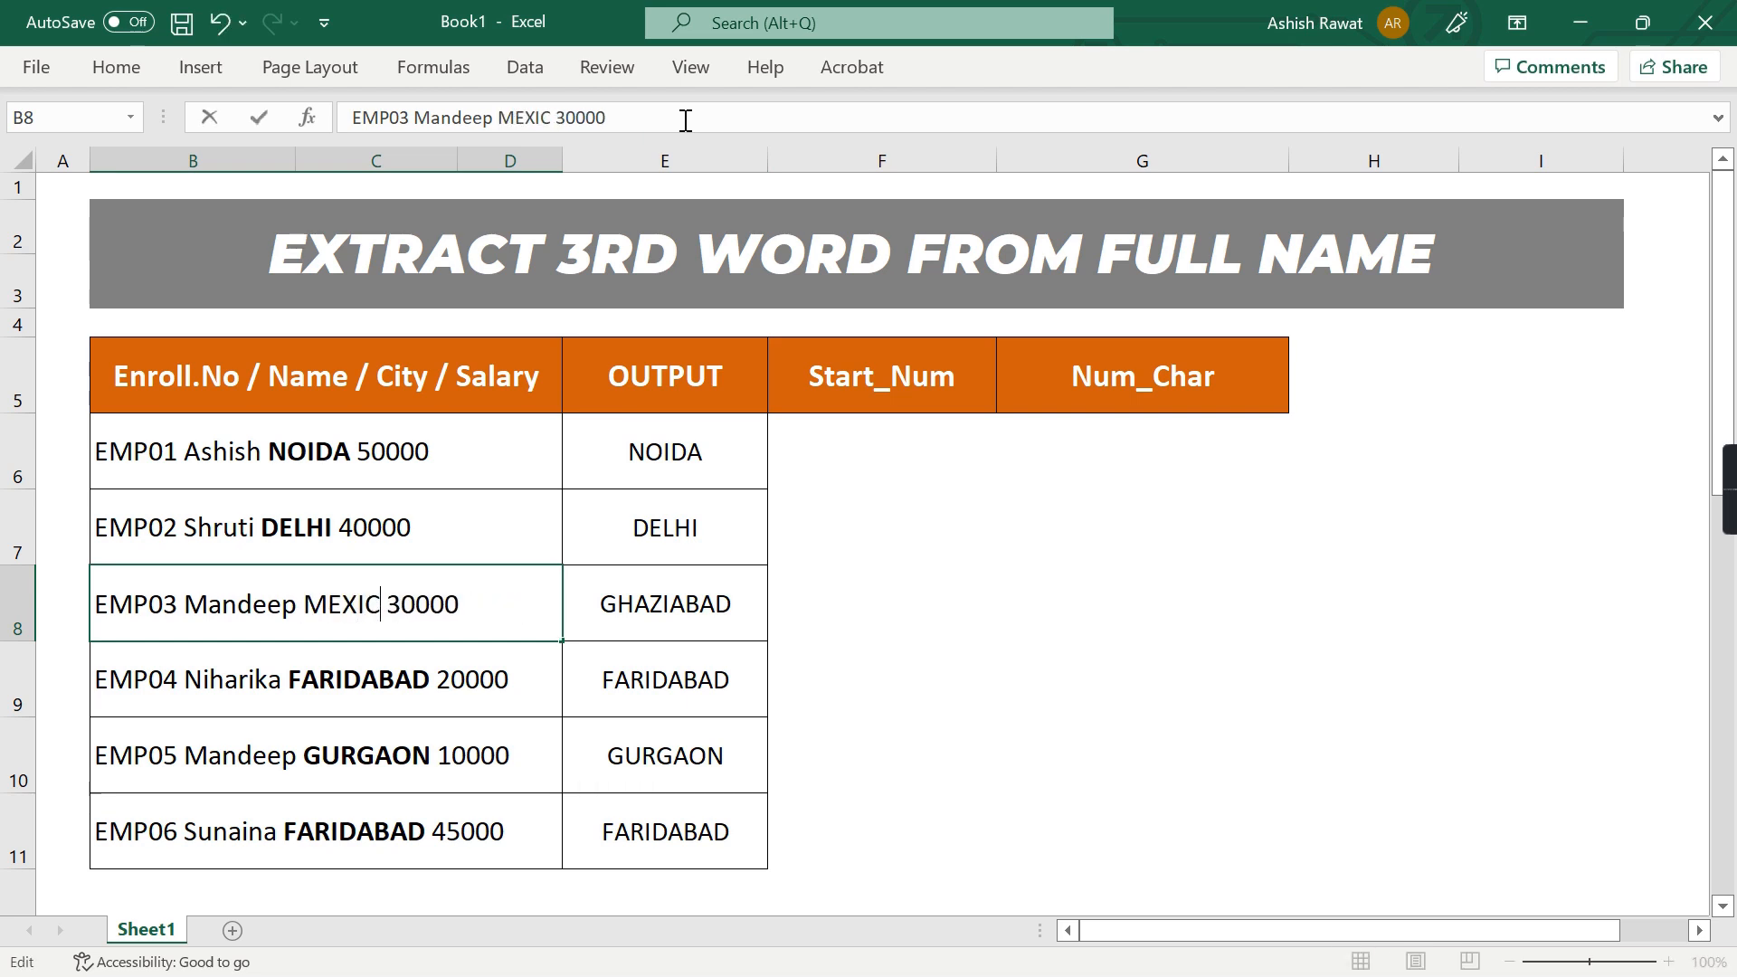
key(Return)
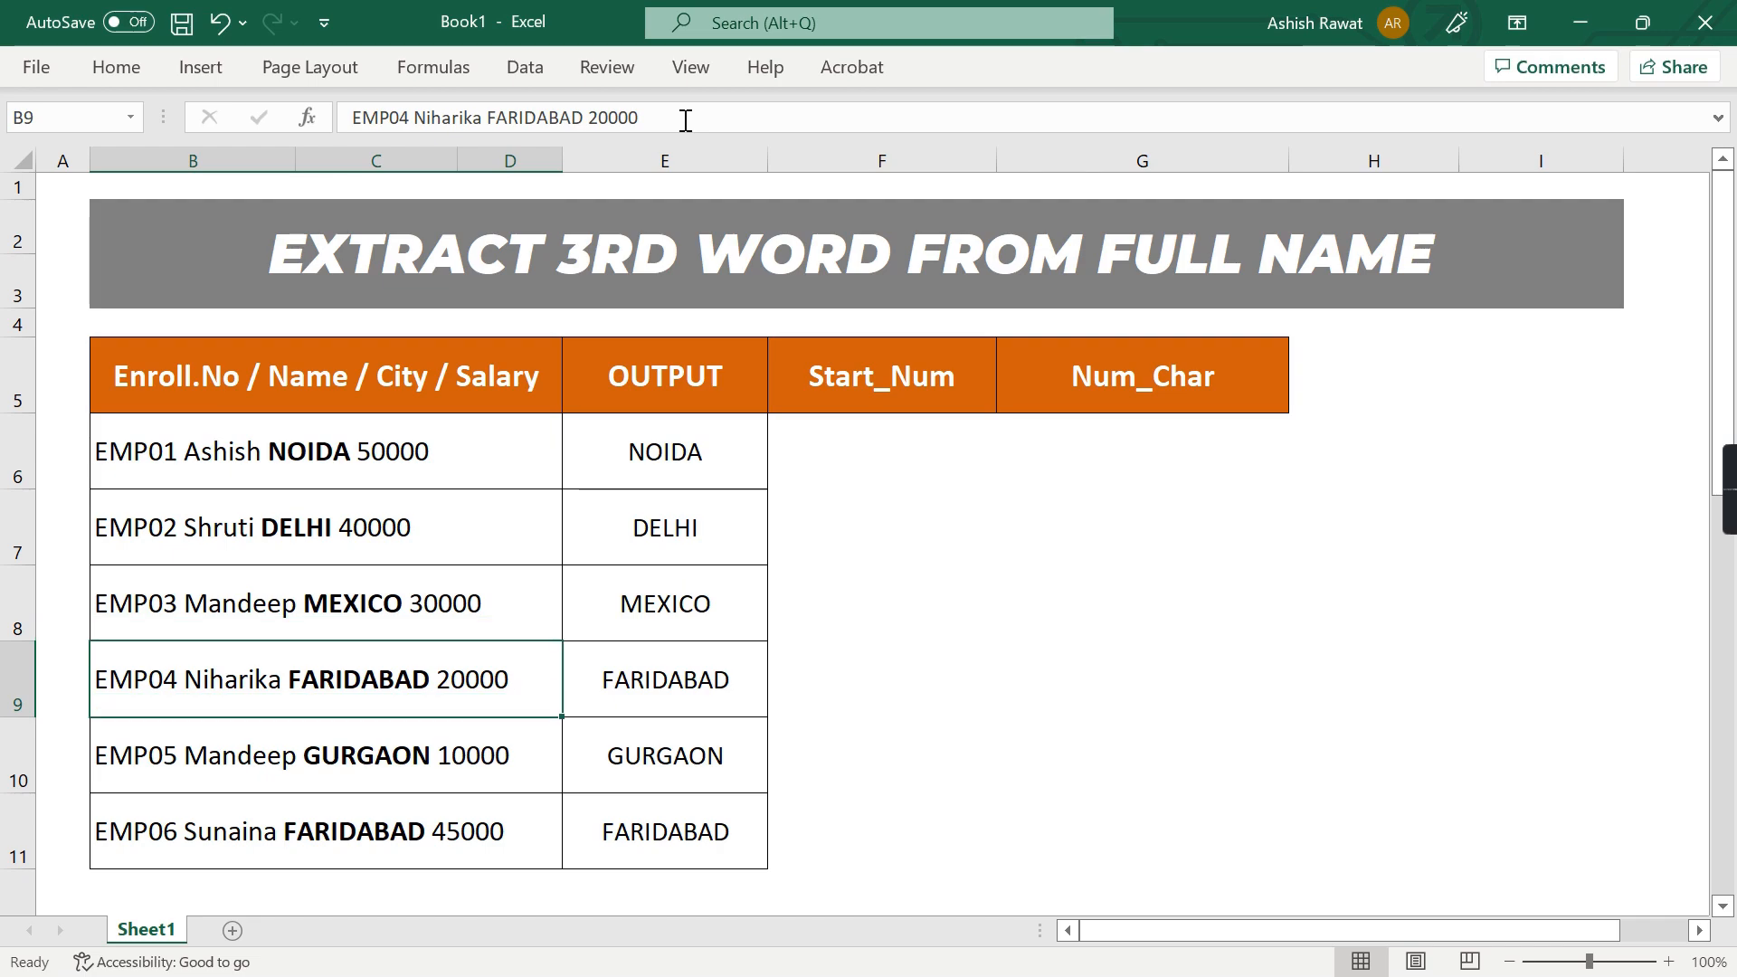